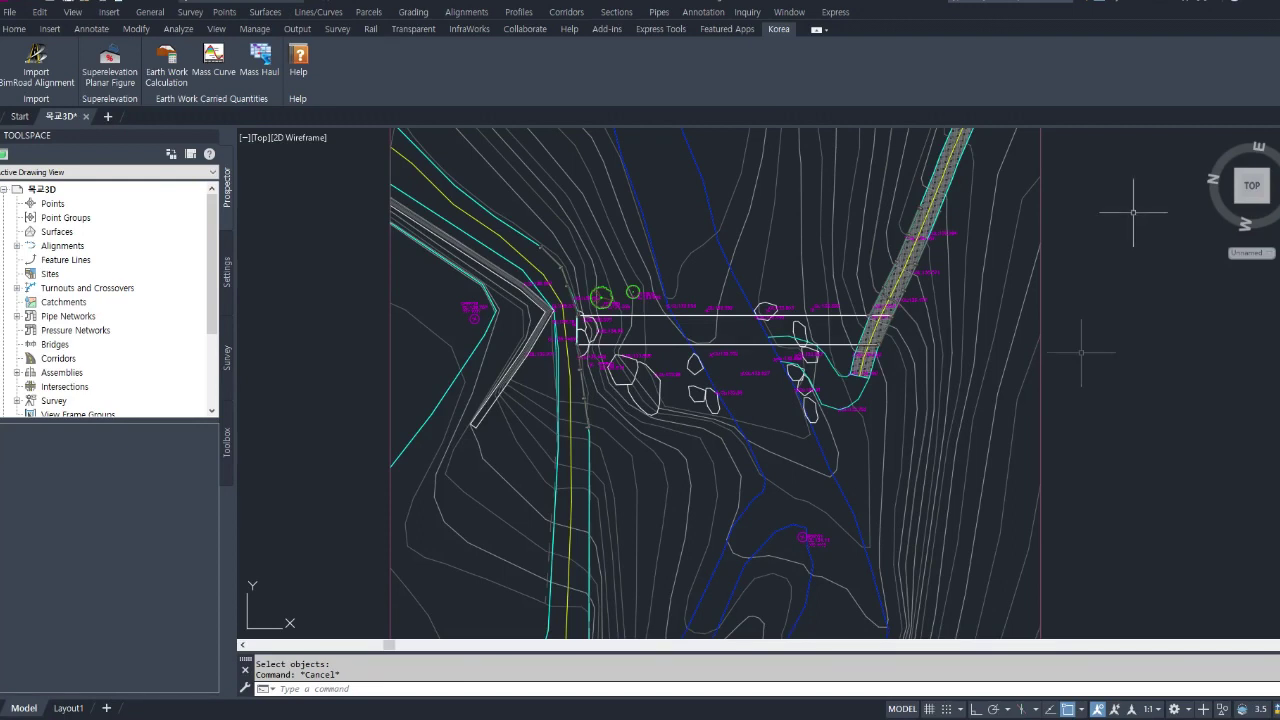
key("F2")
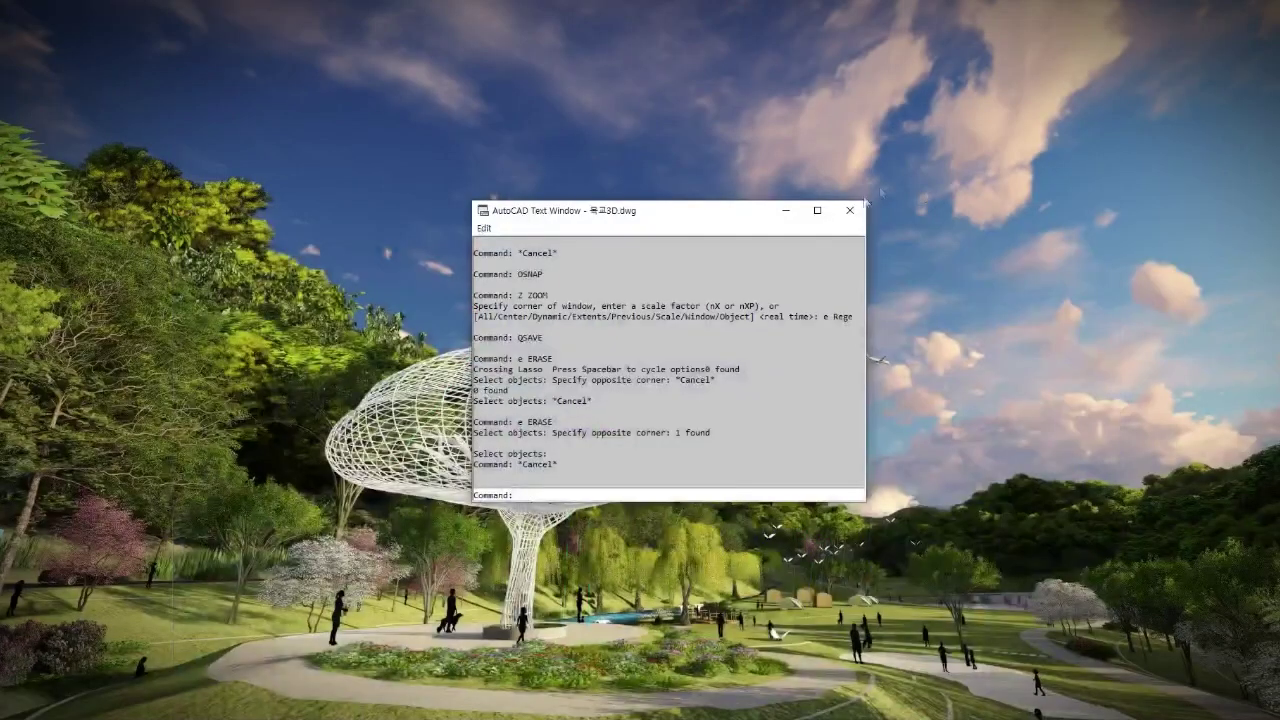
left_click(849, 210)
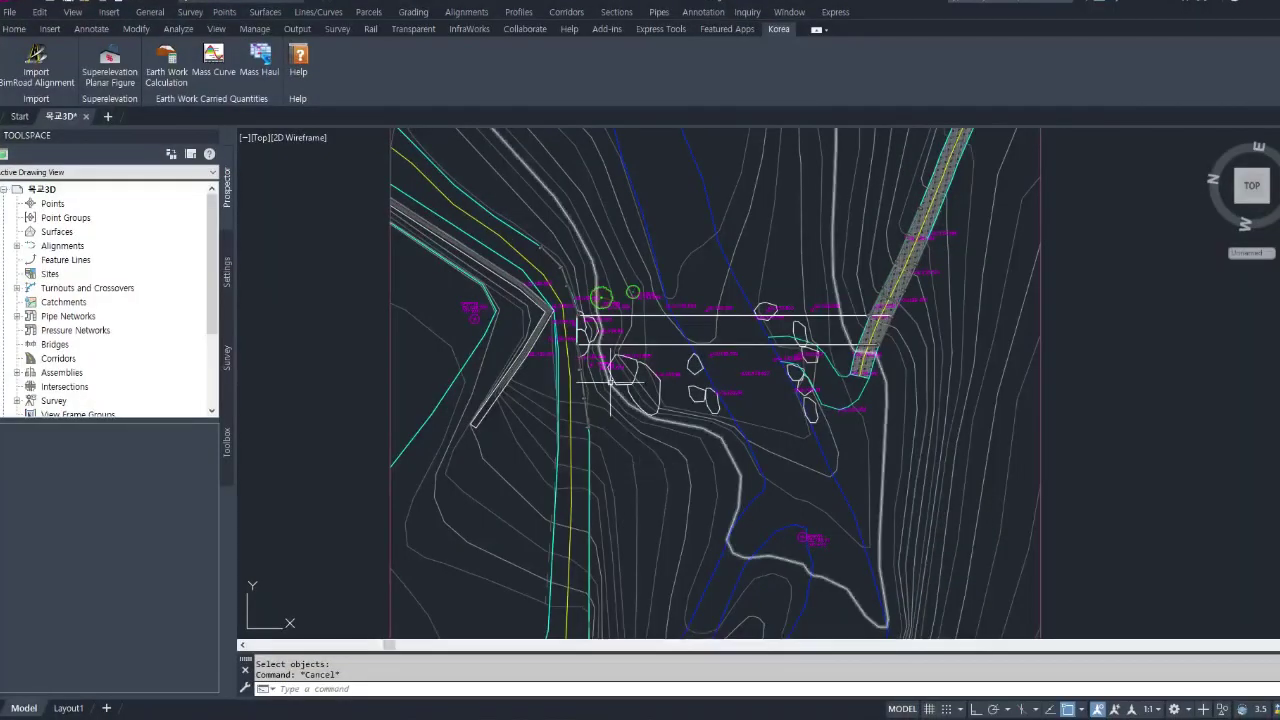
Examine the existing site plan, including its contours, stream, roads and the footbridge outline crossing the stream
middle_click_drag(689, 351, 671, 387)
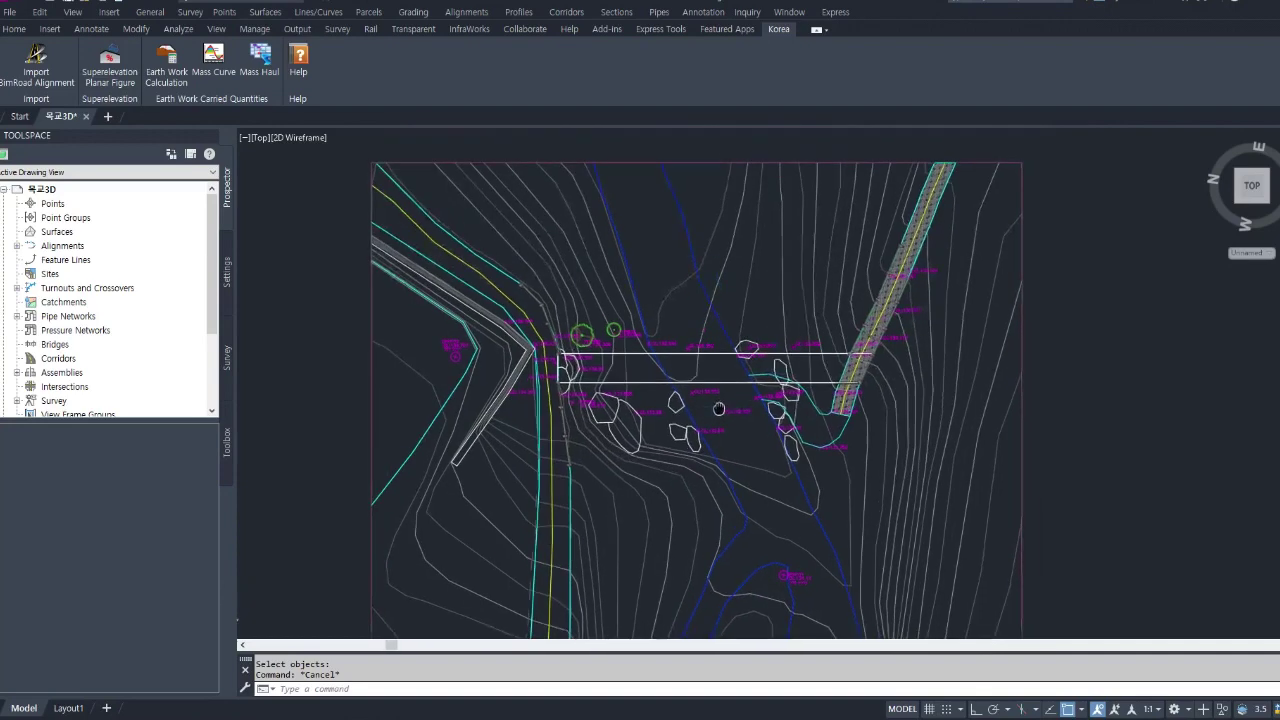
scroll(671, 387, "down", 6)
scroll(685, 403, "up", 4)
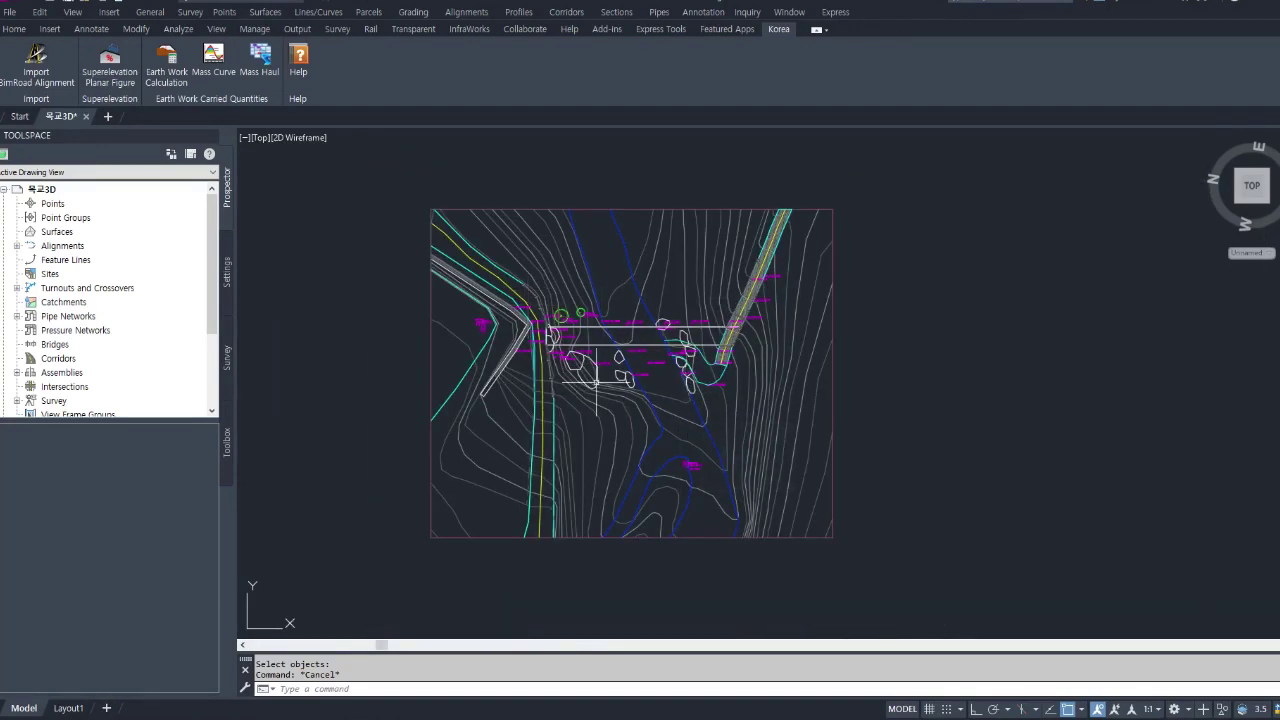
middle_click_drag(690, 318, 660, 372)
scroll(552, 375, "down", 3)
scroll(552, 375, "up", 3)
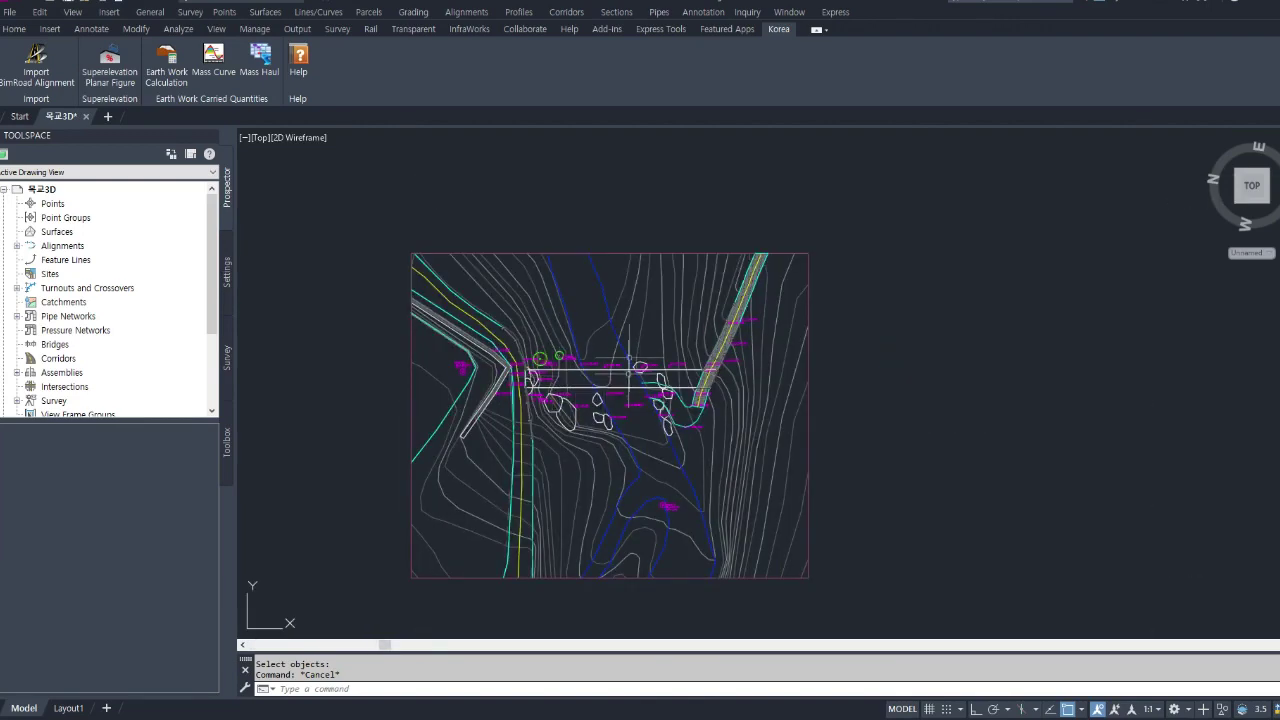
middle_click_drag(628, 360, 642, 406)
scroll(617, 440, "up", 5)
type("d")
key("Return")
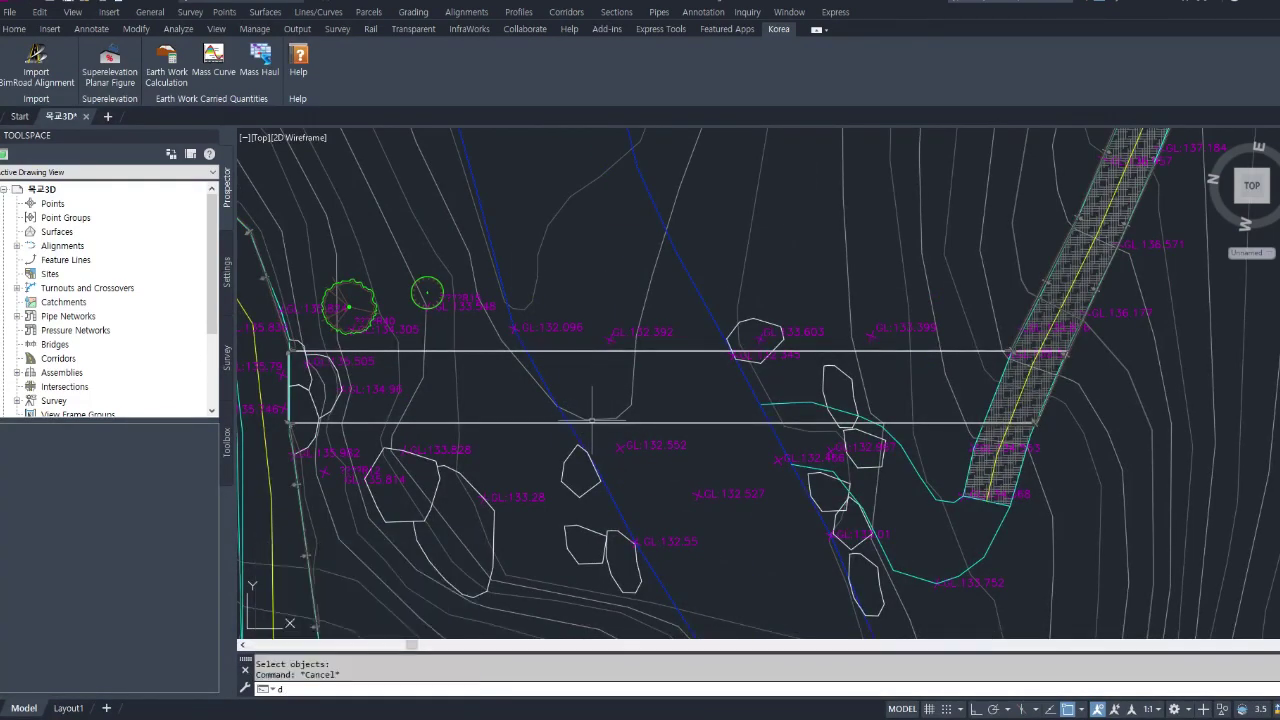
left_click(841, 231)
Measure the stream width between its two blue bank lines within the bridge outline, with object snap off
type("di")
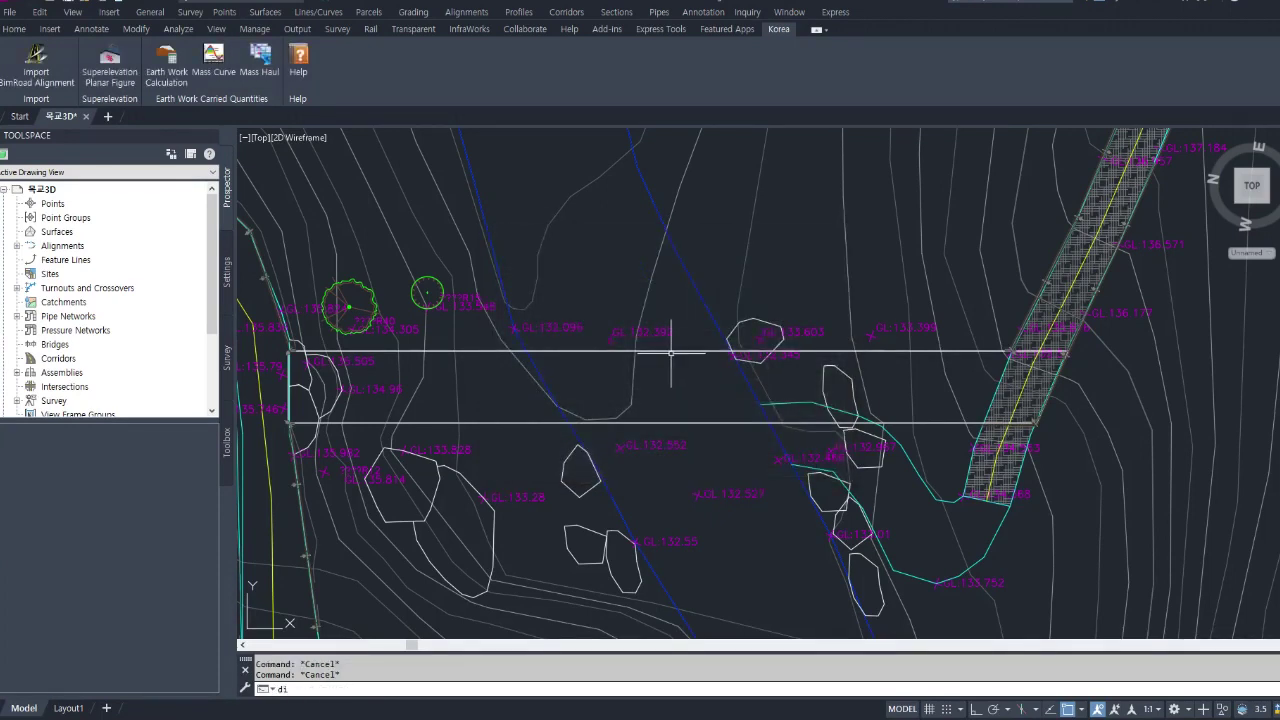
key("Return")
key("F3")
left_click(541, 383)
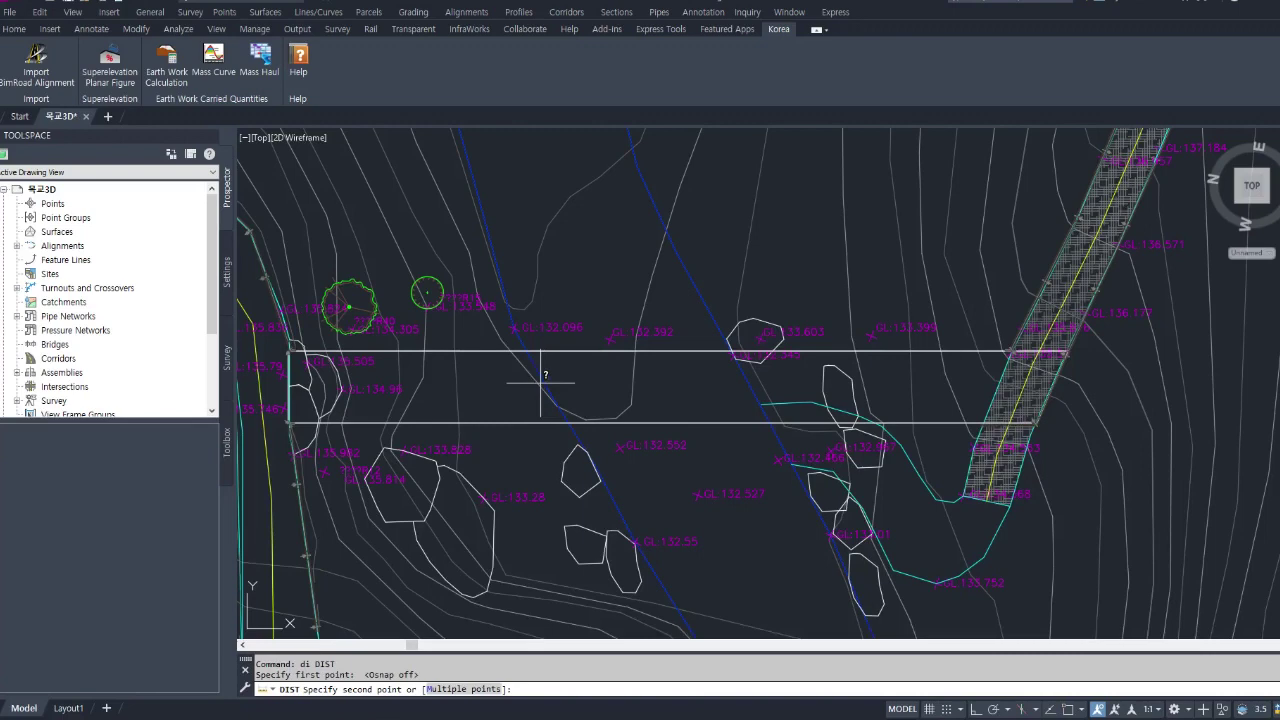
left_click(747, 379)
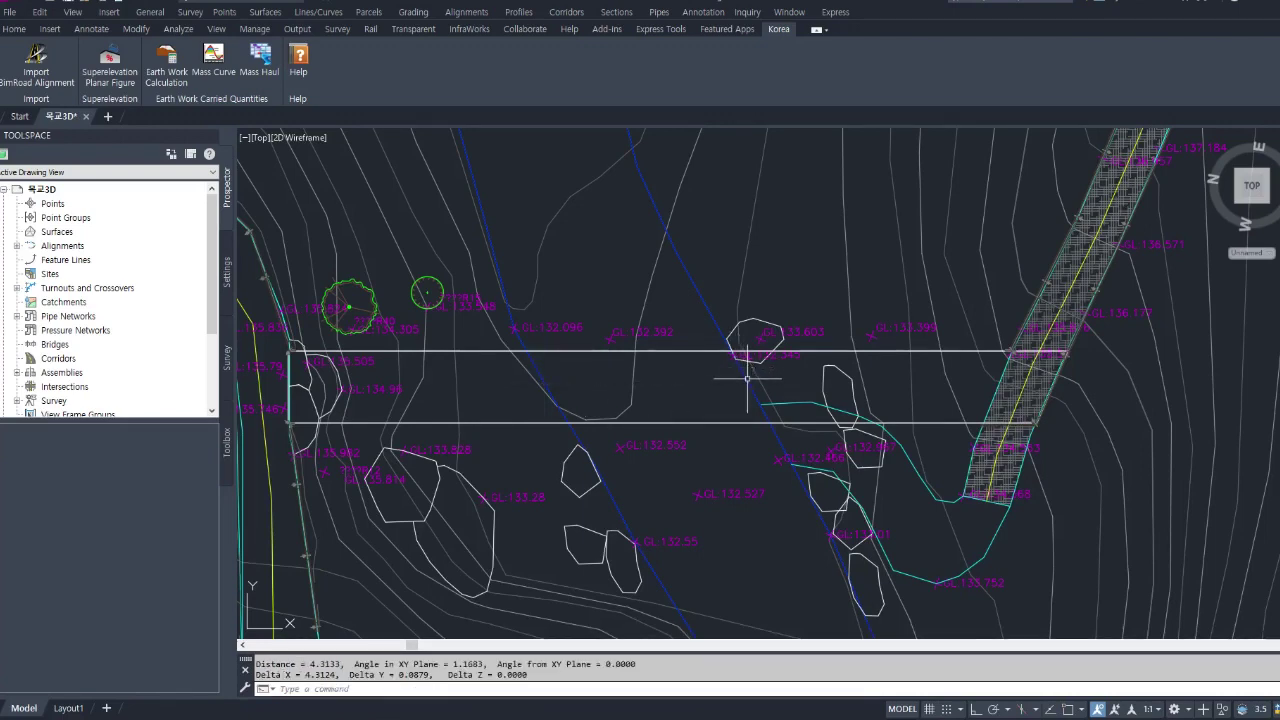
Measure the diagonal distance across the stream from the upper bridge line to the opposite bank
key("Return")
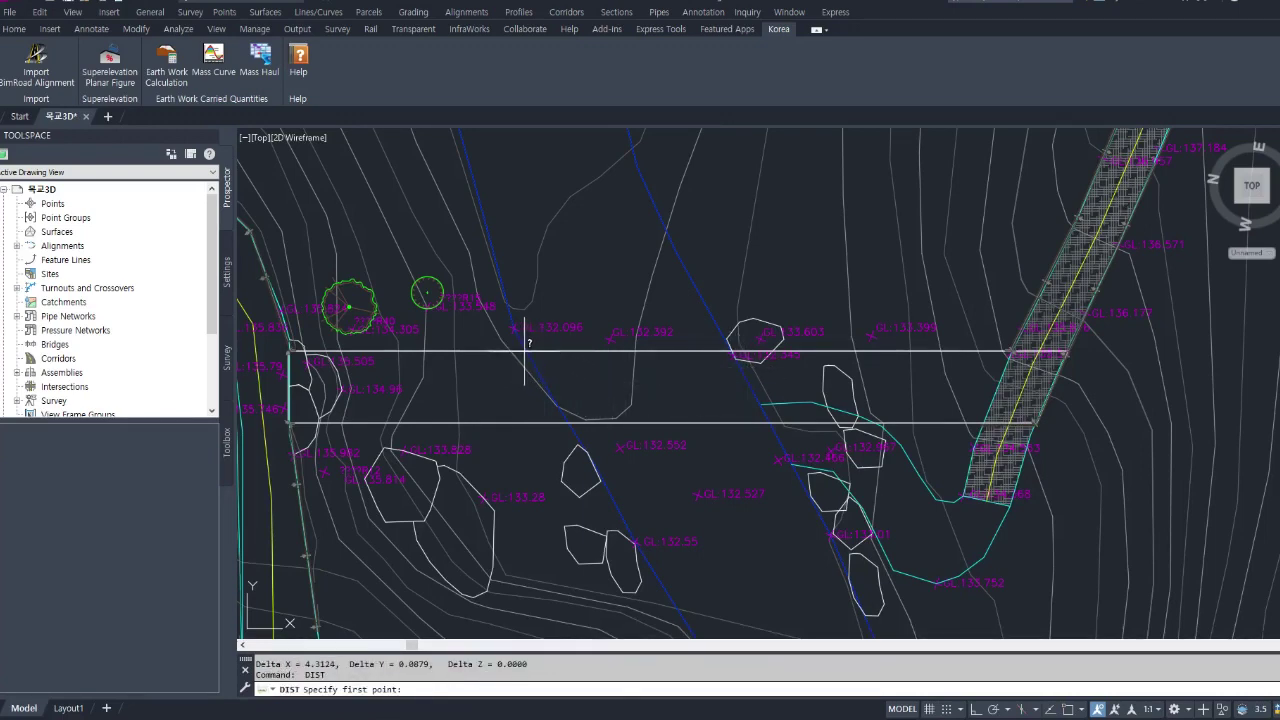
left_click(521, 351)
left_click(777, 410)
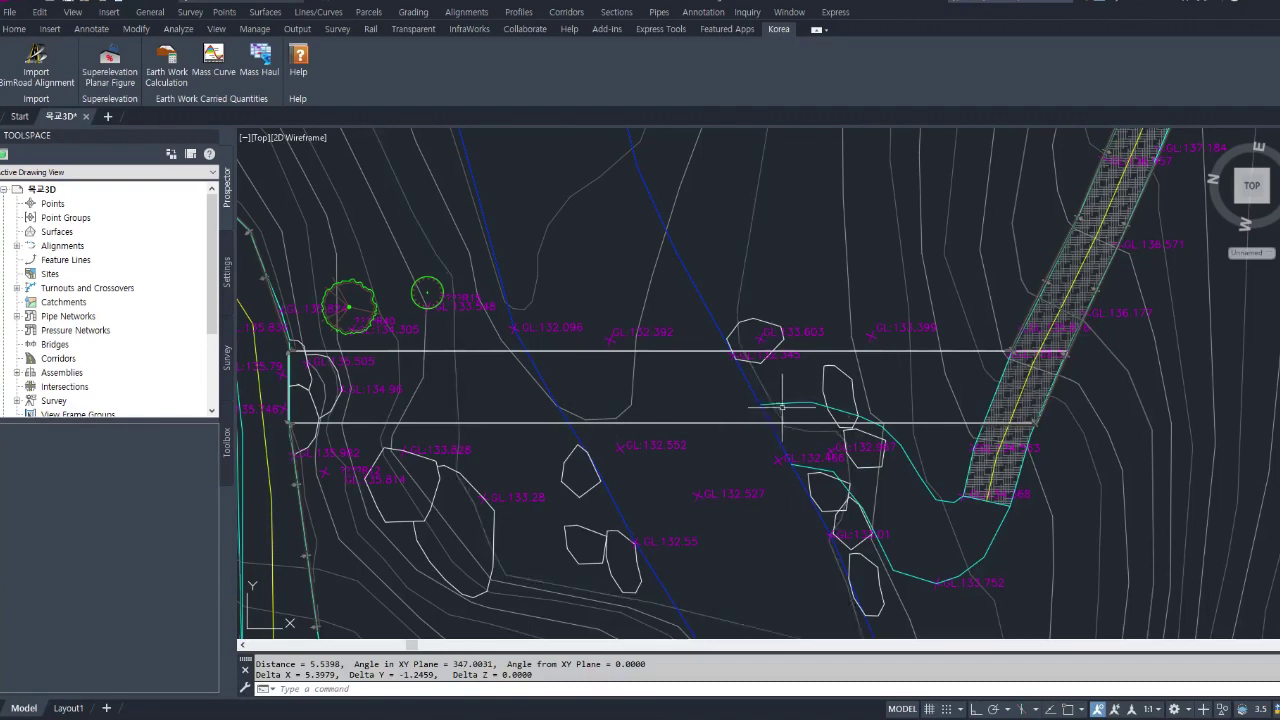
scroll(915, 370, "down", 1)
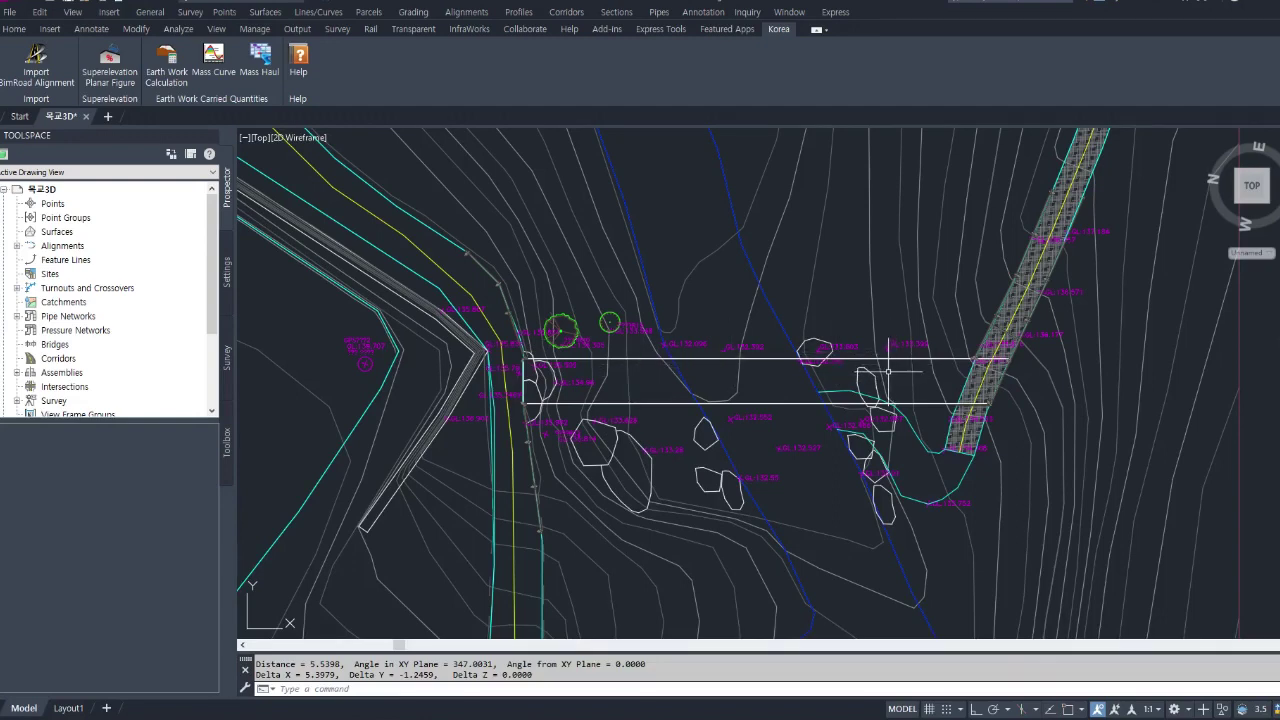
scroll(822, 342, "down", 3)
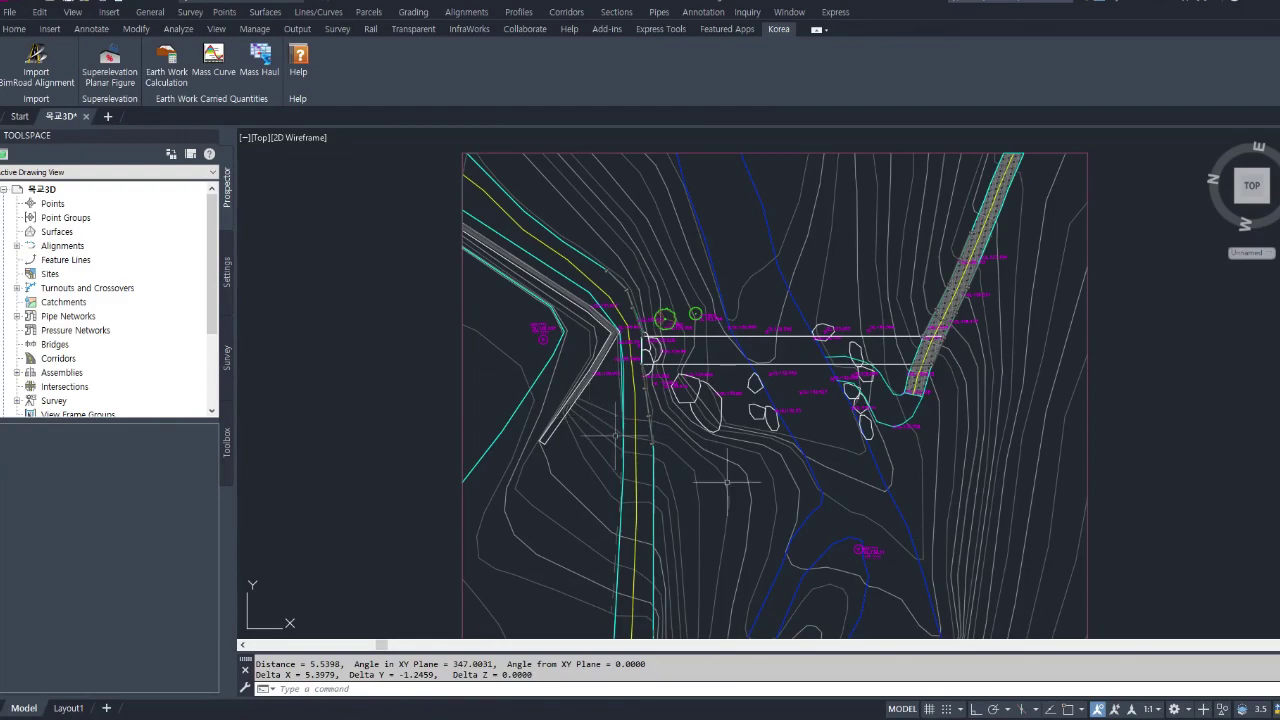
scroll(553, 352, "up", 5)
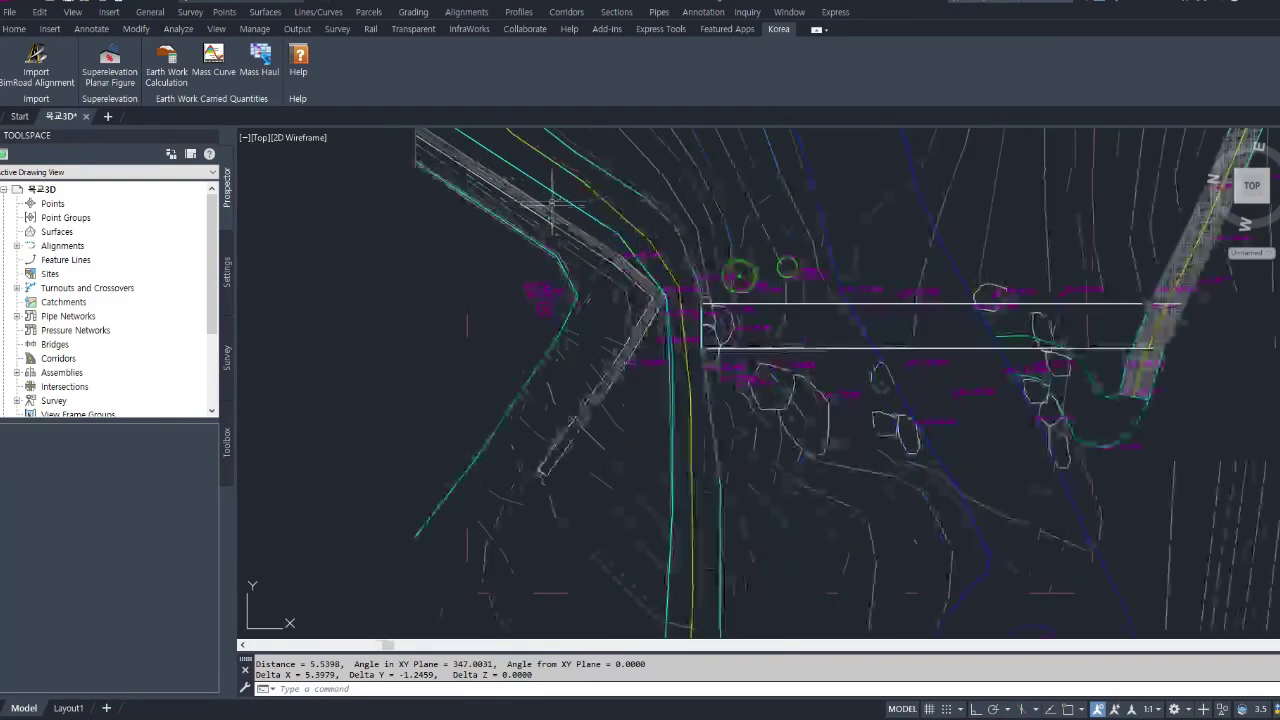
scroll(553, 352, "down", 5)
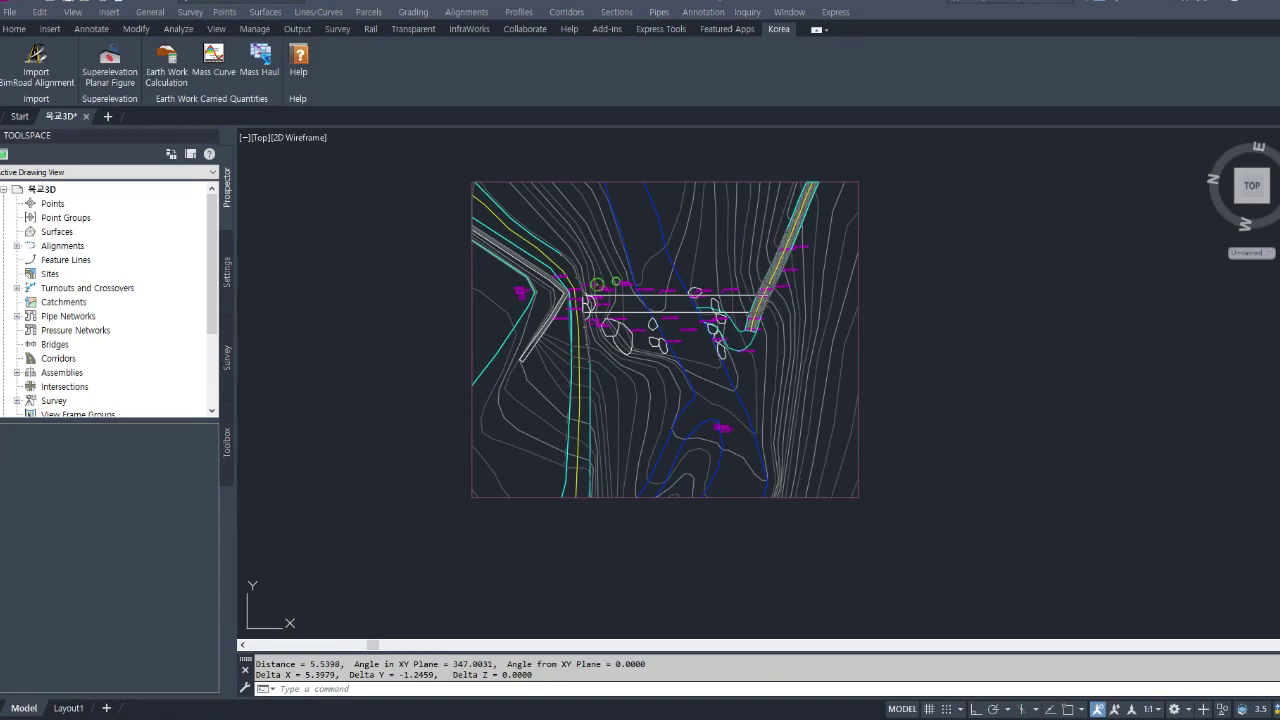
Switch to the browser and look through the Google image results for gps측량
left_click_drag(0, 94, 794, 102)
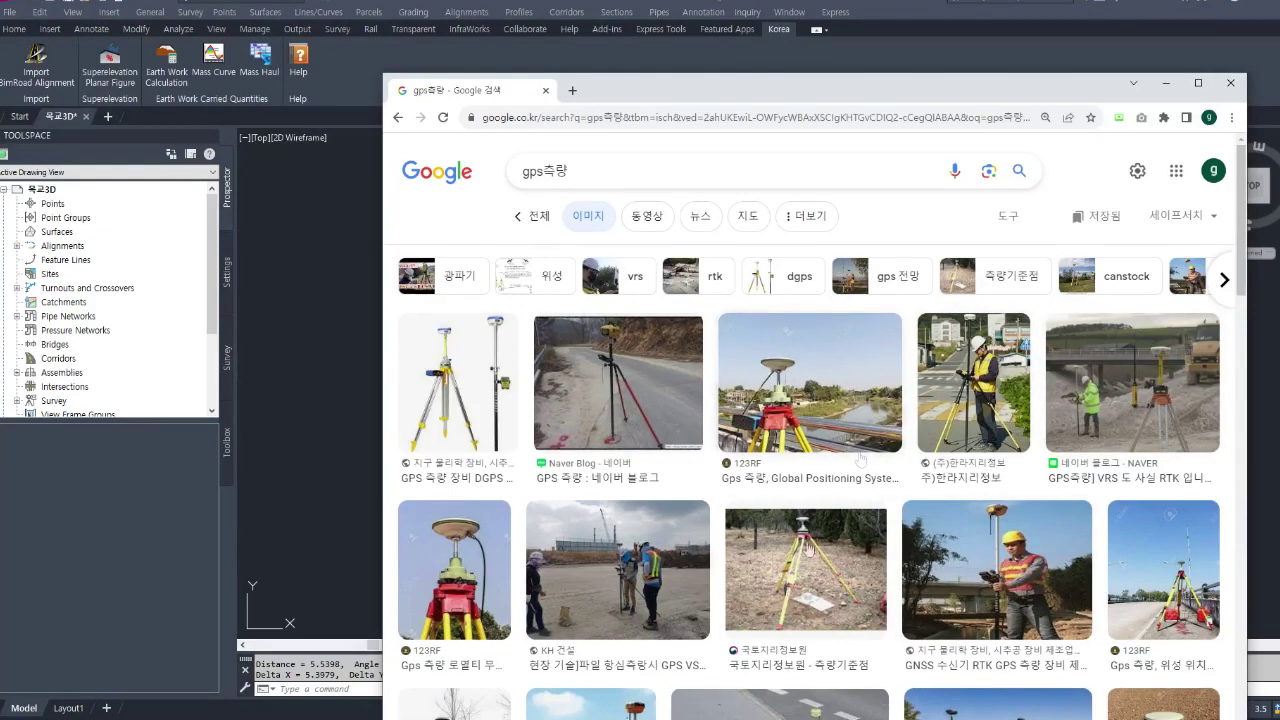
scroll(580, 486, "down", 3)
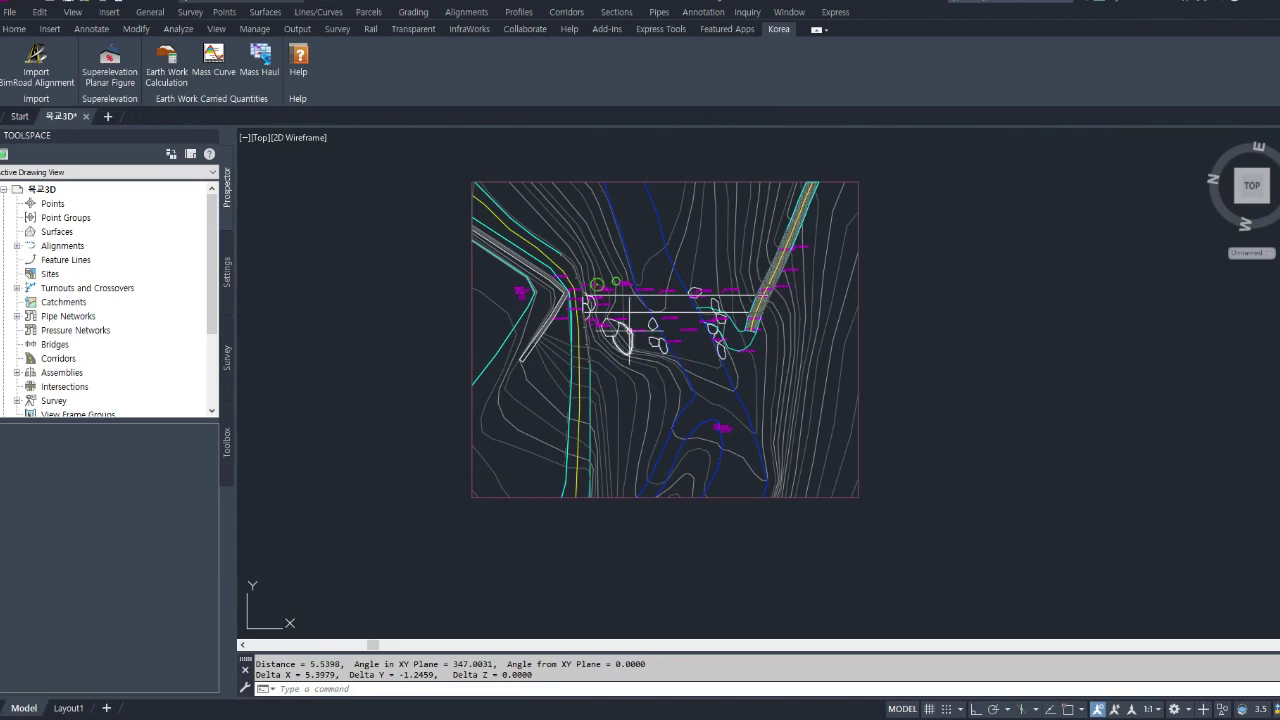
Back in the Civil 3D drawing, examine the surveyed GL elevation labels around the bridge, rocks and retaining wall
middle_click_drag(620, 315, 618, 357)
scroll(617, 357, "up", 4)
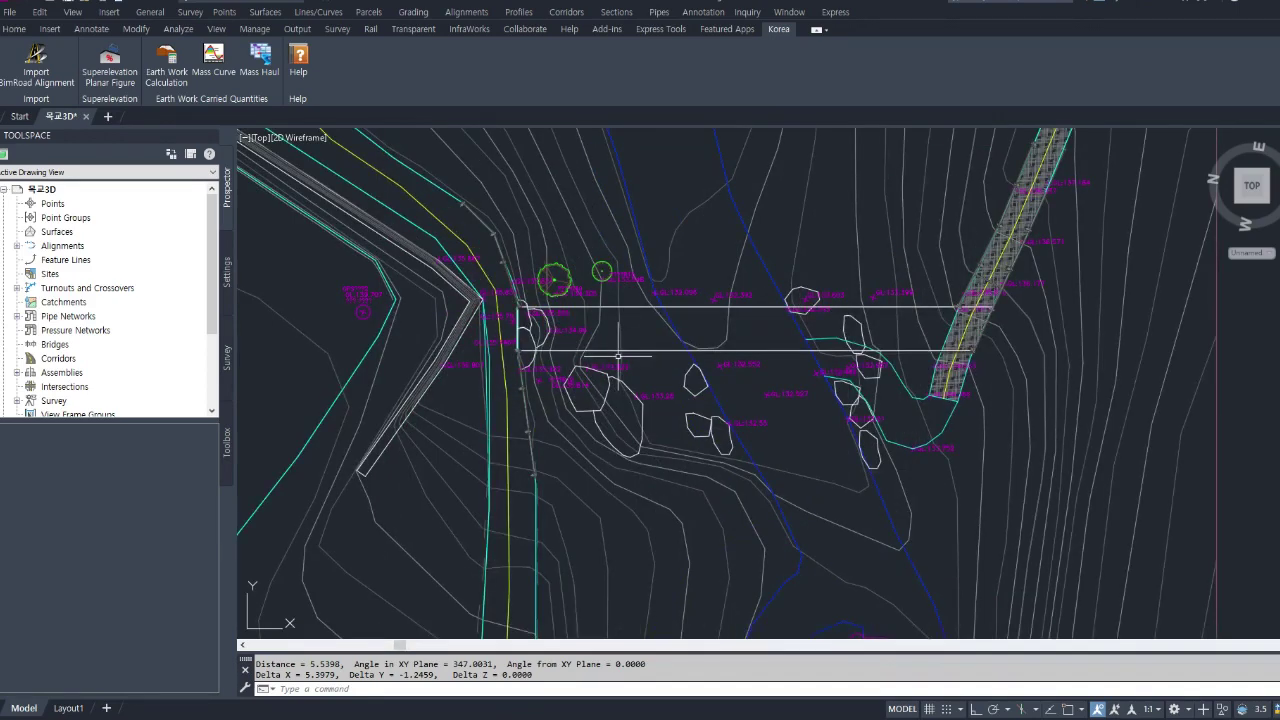
scroll(618, 355, "down", 2)
scroll(563, 335, "up", 2)
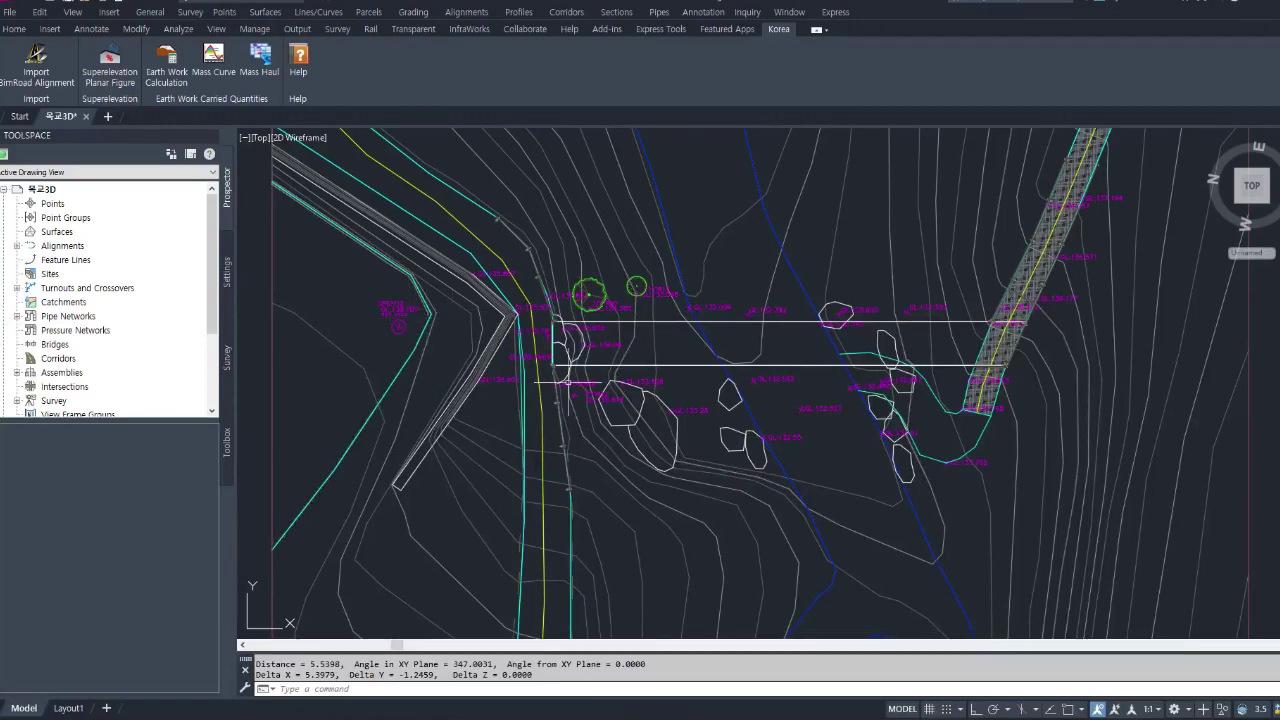
scroll(857, 312, "up", 8)
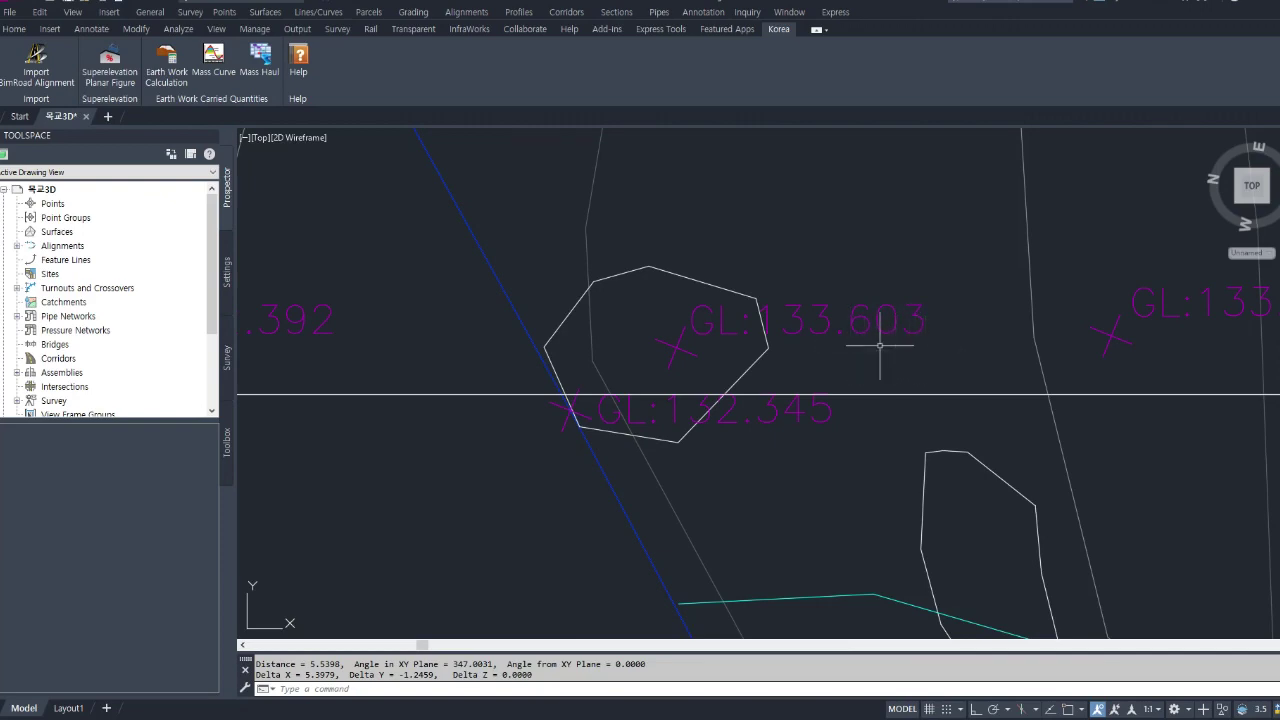
scroll(886, 349, "down", 8)
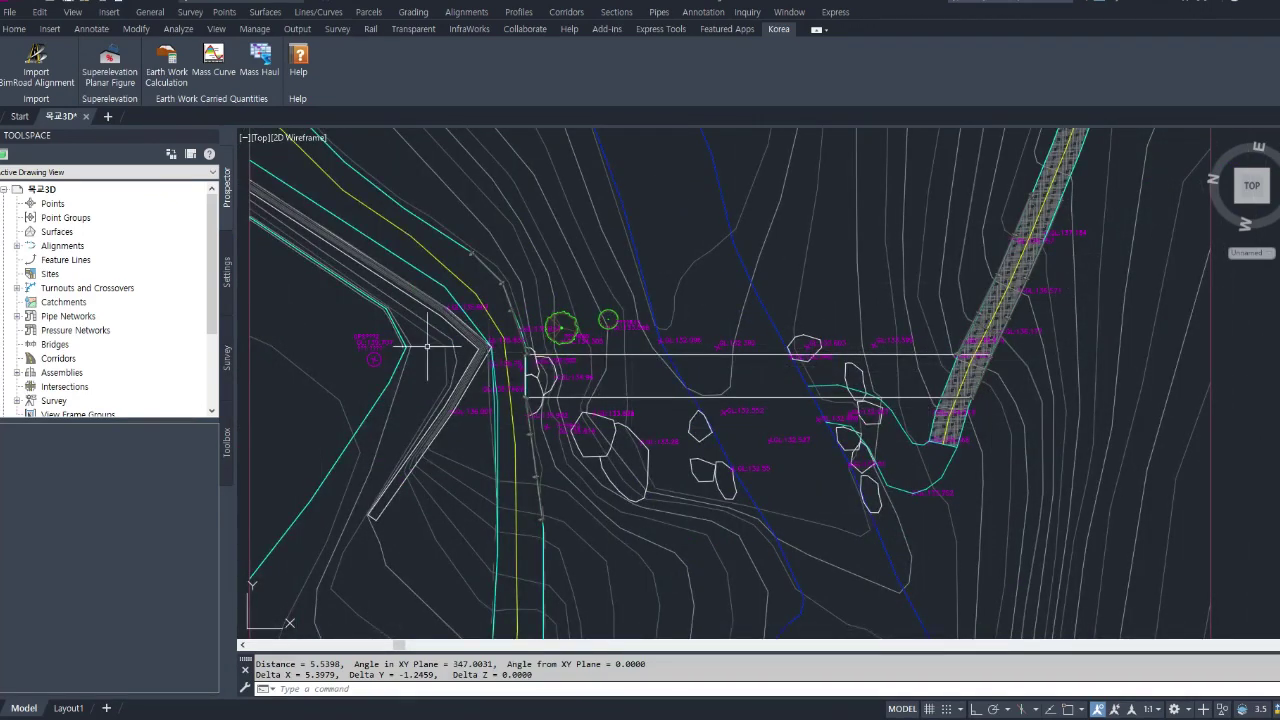
middle_click_drag(676, 510, 710, 408)
scroll(710, 408, "down", 4)
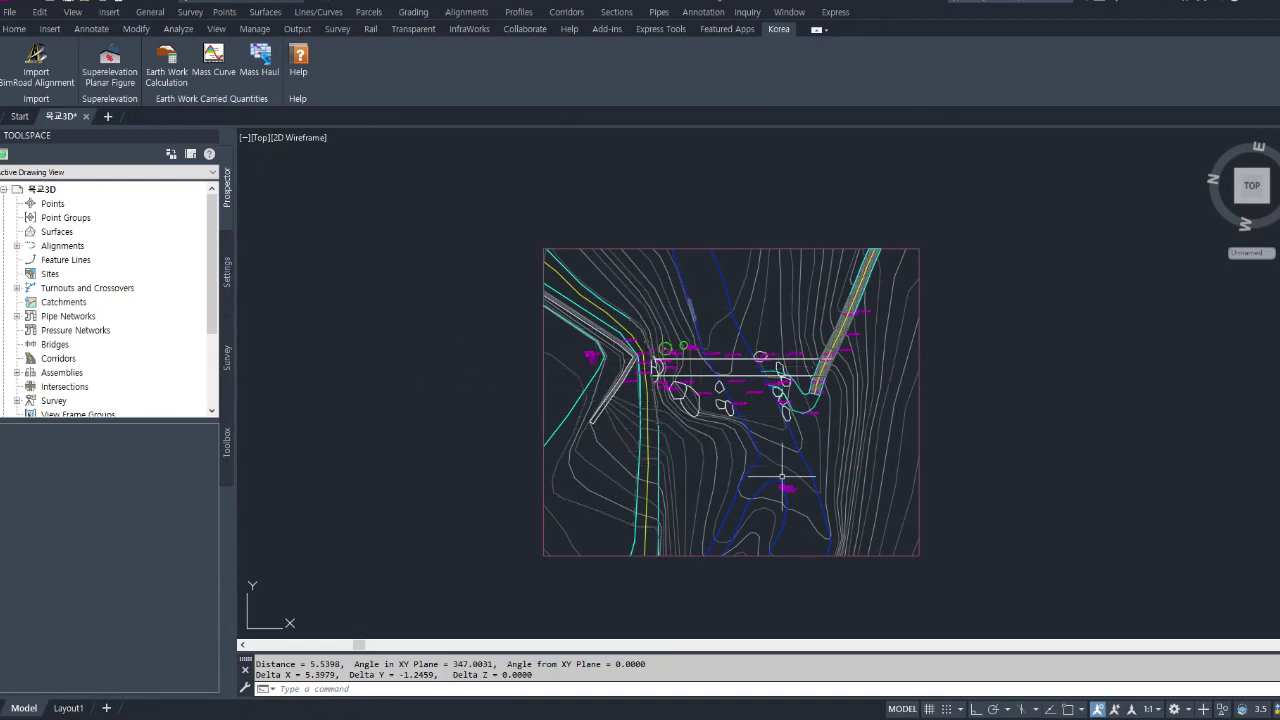
Inspect the 장선 plan with its quantity table, and review the overview of all drawing frames
scroll(735, 368, "down", 8)
middle_click_drag(754, 463, 740, 303)
scroll(737, 429, "up", 10)
middle_click_drag(572, 470, 672, 229)
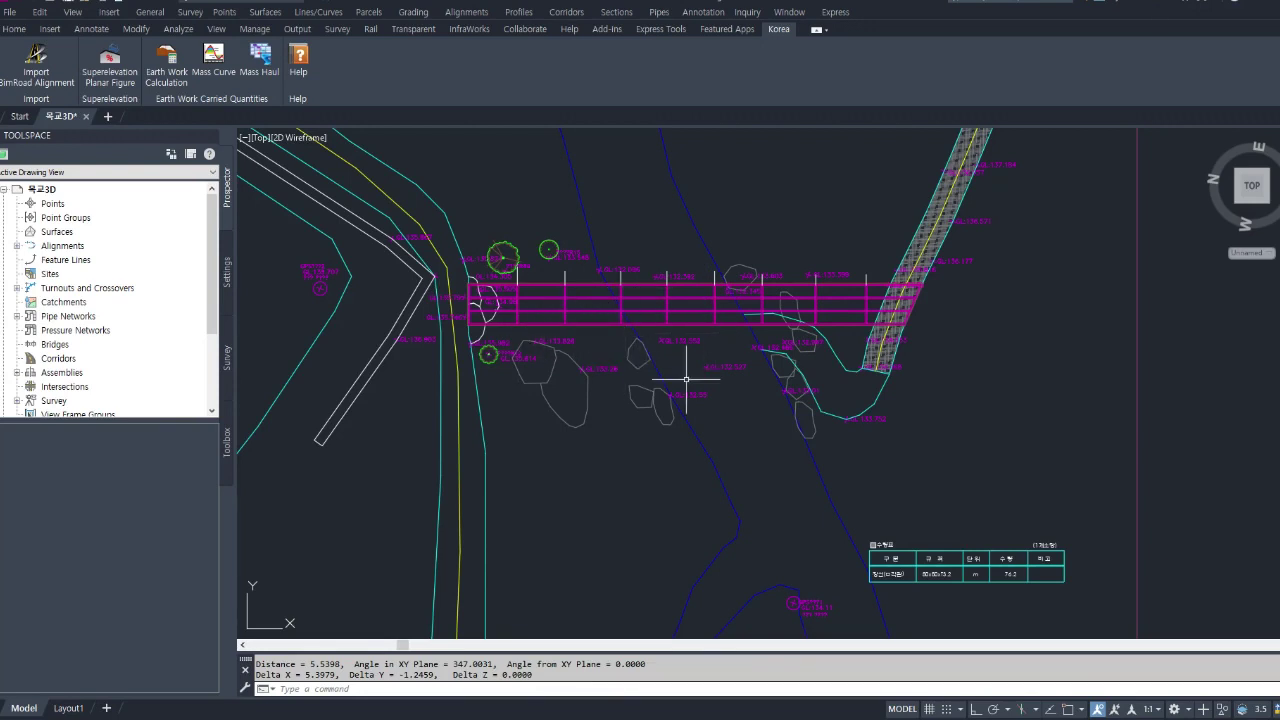
scroll(686, 371, "down", 5)
middle_click_drag(764, 385, 641, 413)
scroll(641, 413, "down", 5)
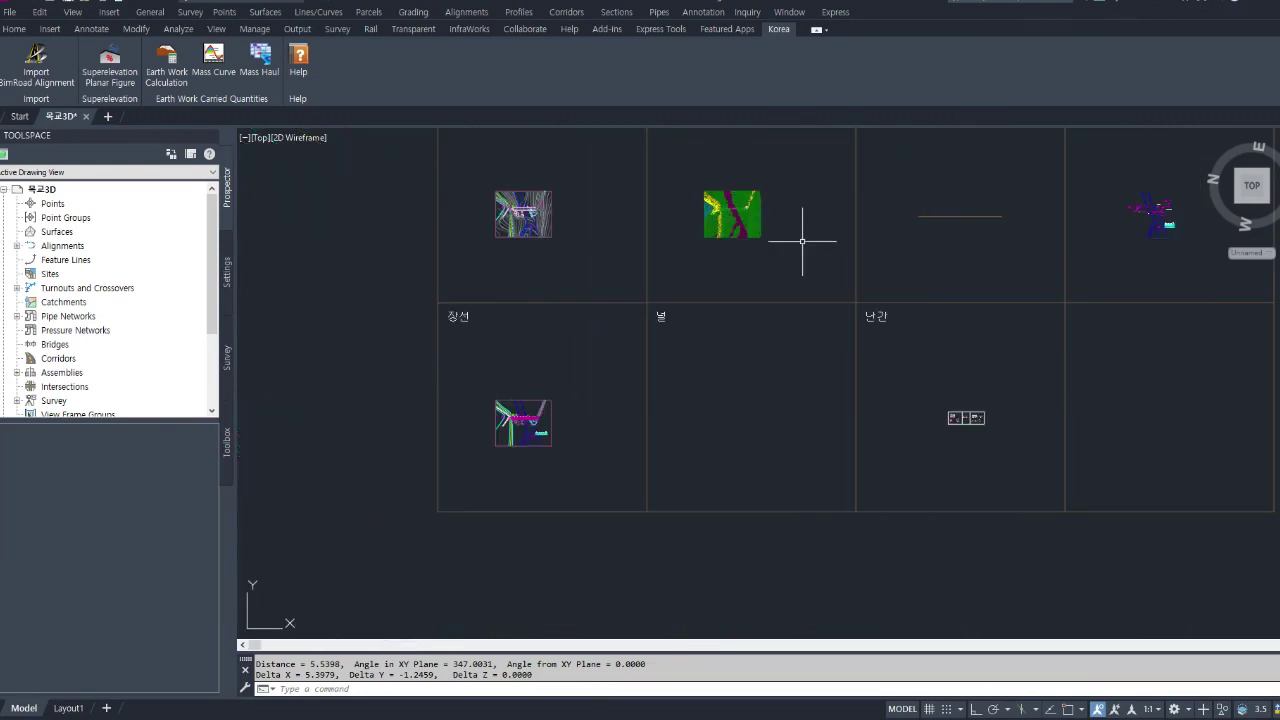
middle_click_drag(797, 220, 766, 309)
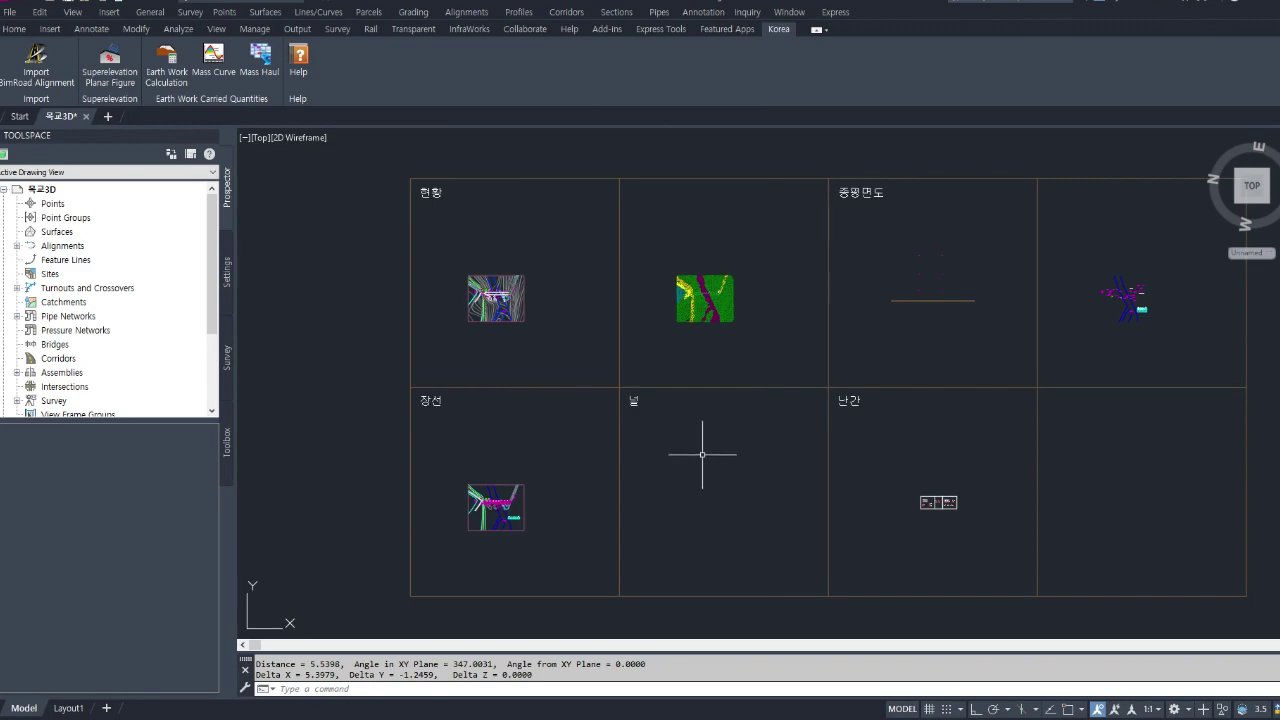
Examine the 현황 site plan closely and compare its place among the neighbouring 장선, 널 and 종평면도 frames
scroll(454, 302, "up", 5)
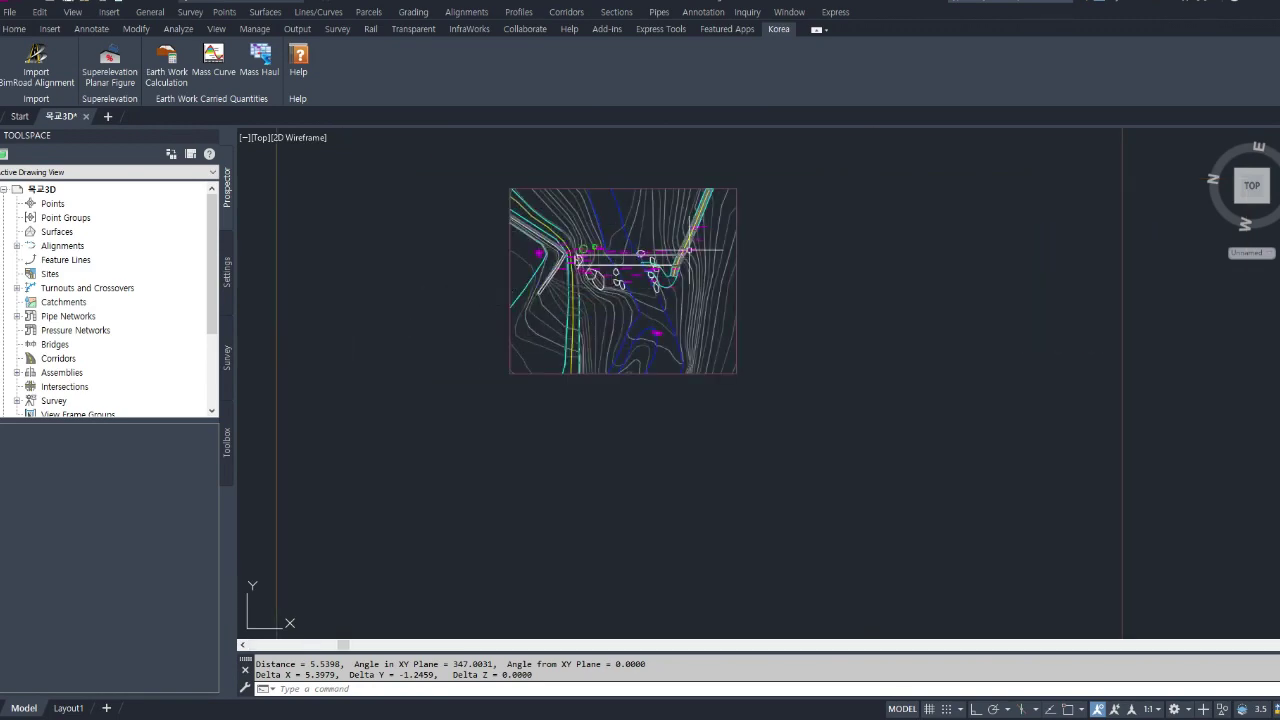
scroll(610, 382, "up", 3)
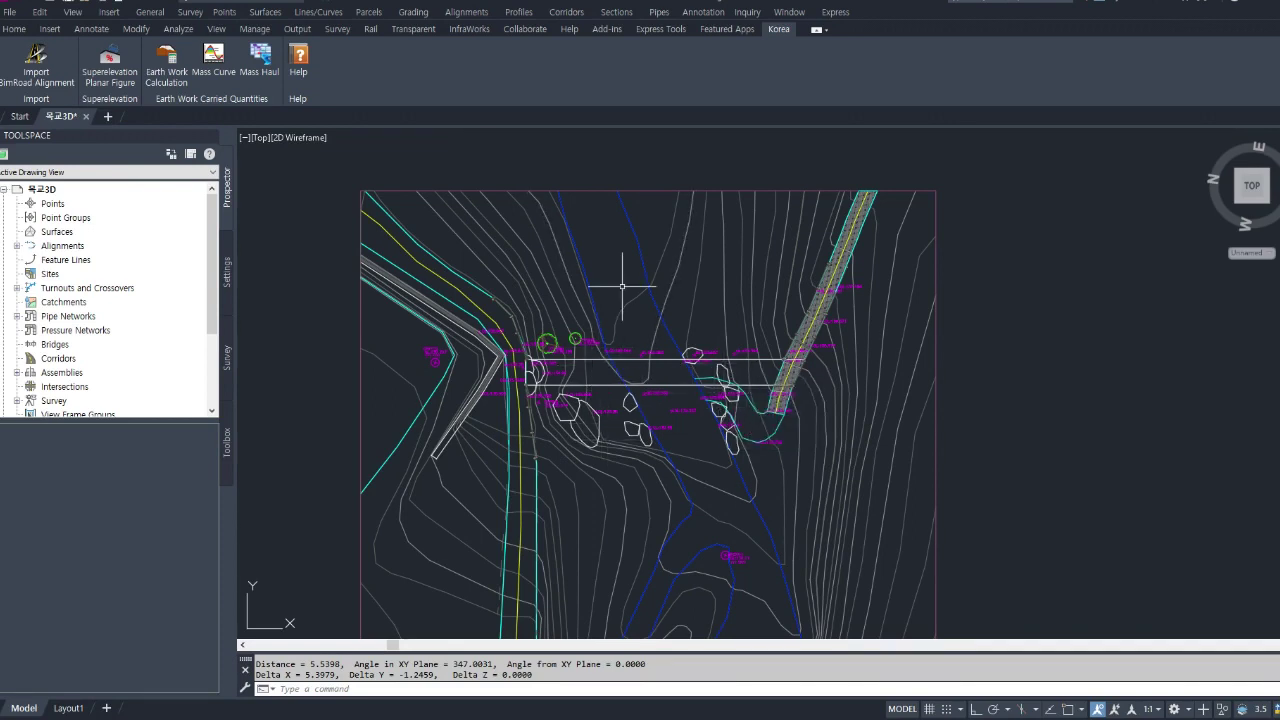
scroll(660, 338, "down", 5)
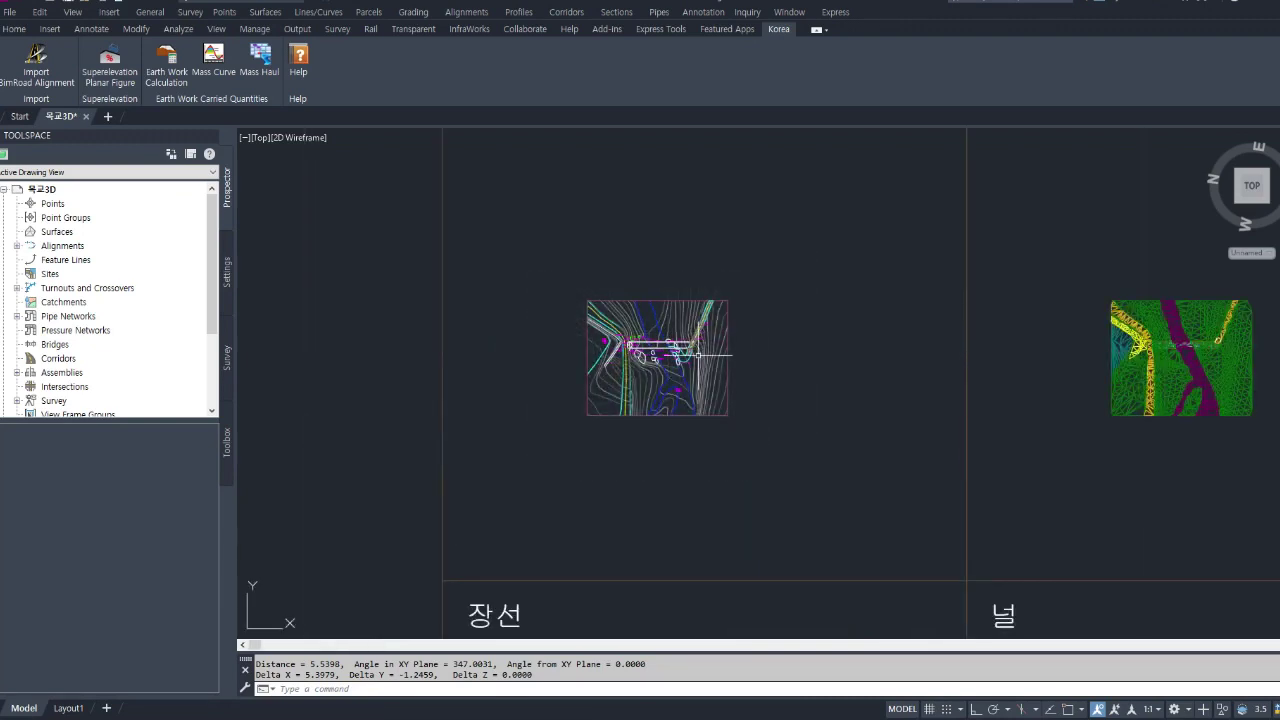
middle_click_drag(655, 361, 631, 241)
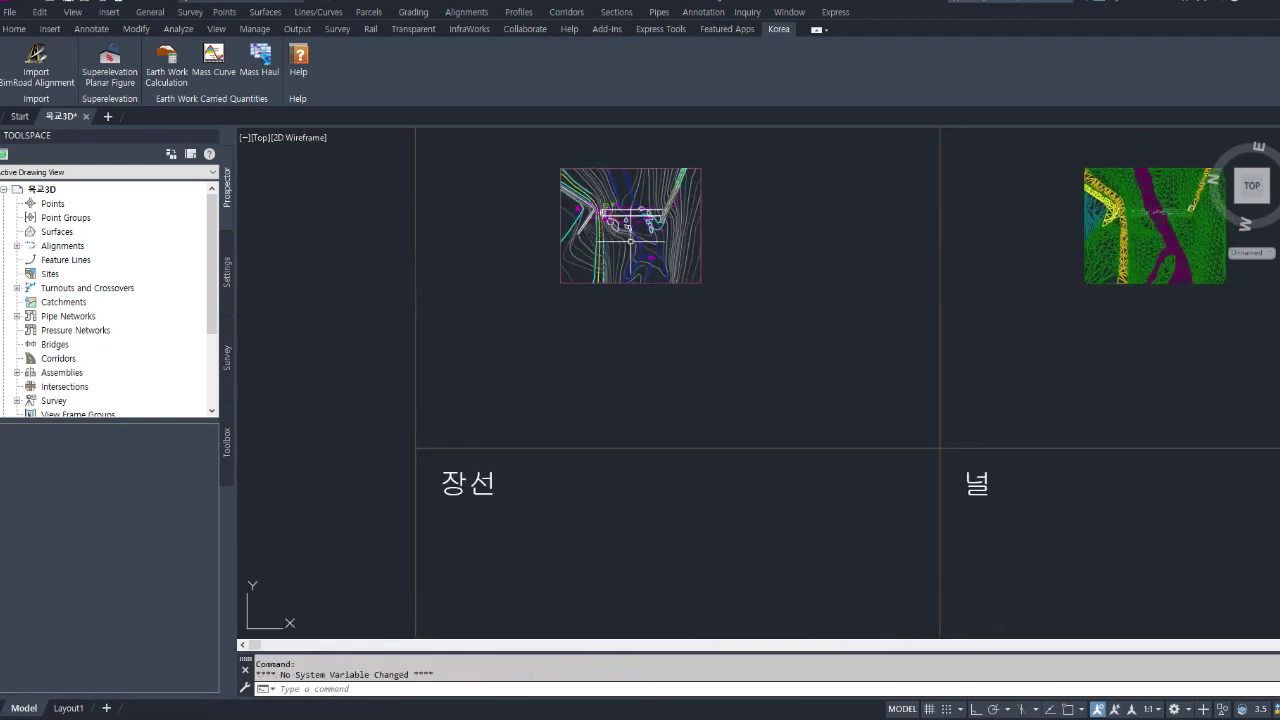
scroll(631, 241, "down", 3)
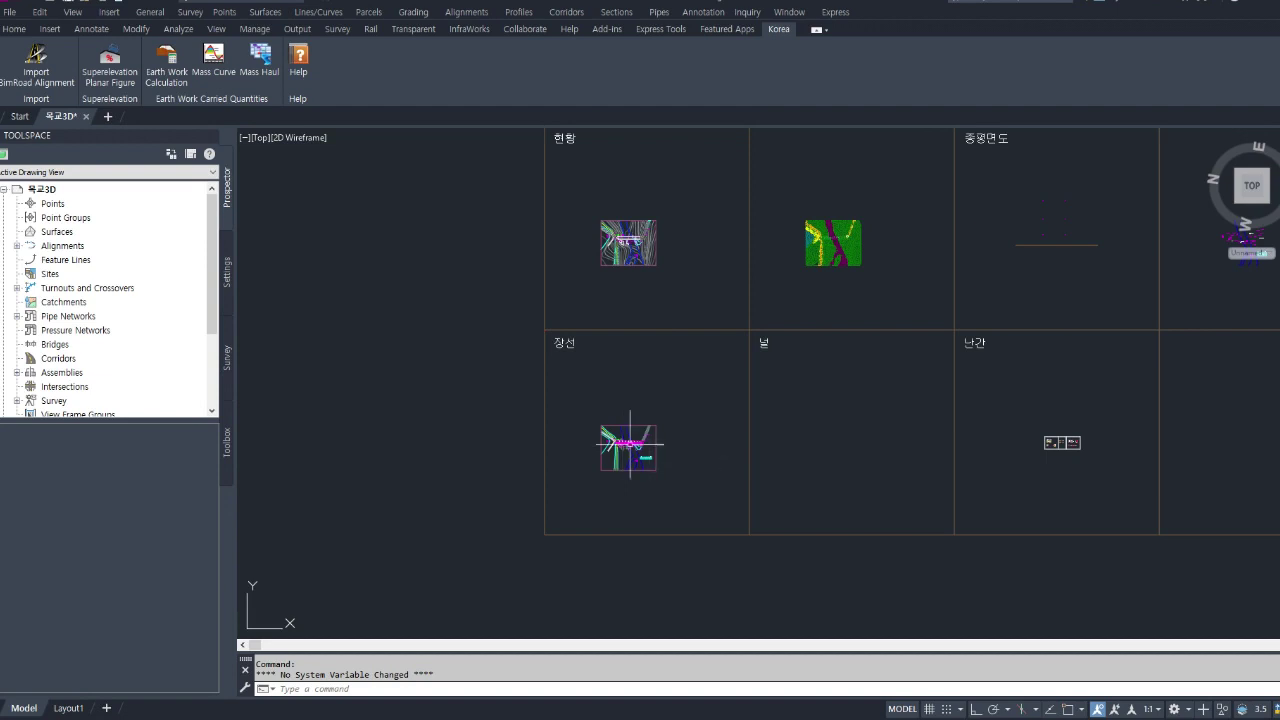
middle_click_drag(836, 261, 778, 333)
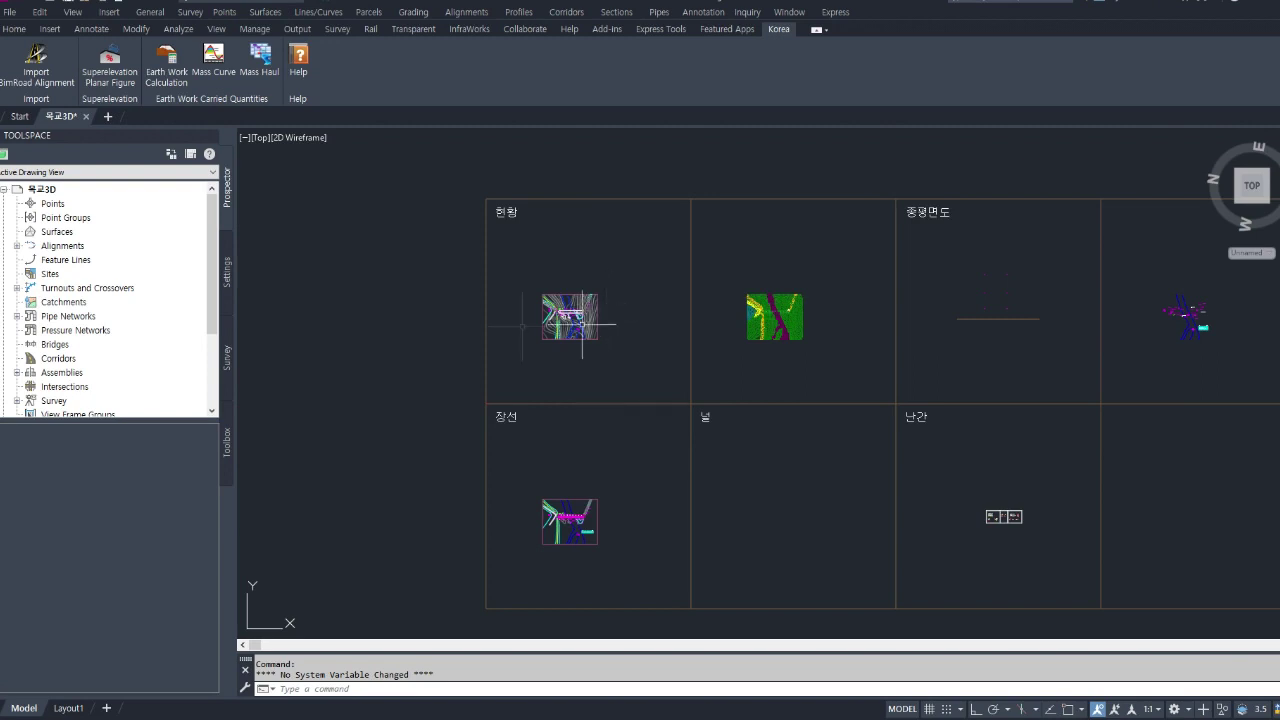
scroll(586, 314, "up", 6)
middle_click_drag(653, 228, 610, 349)
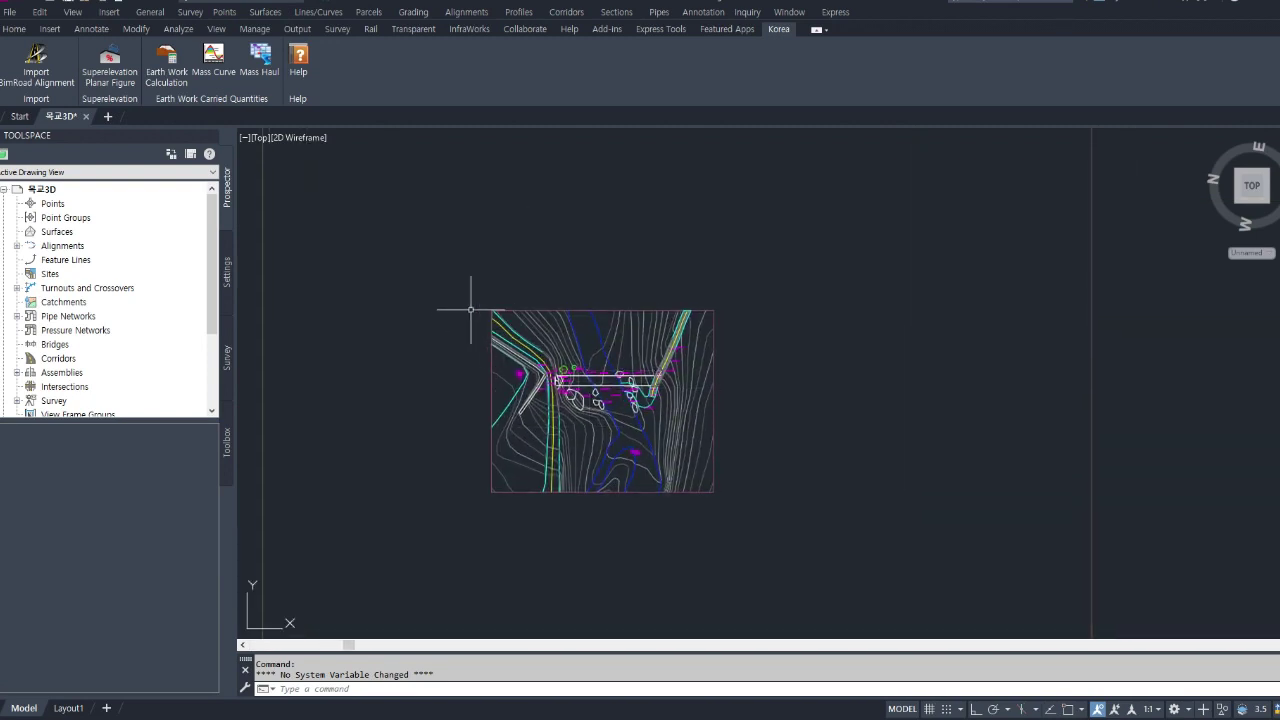
scroll(575, 371, "up", 2)
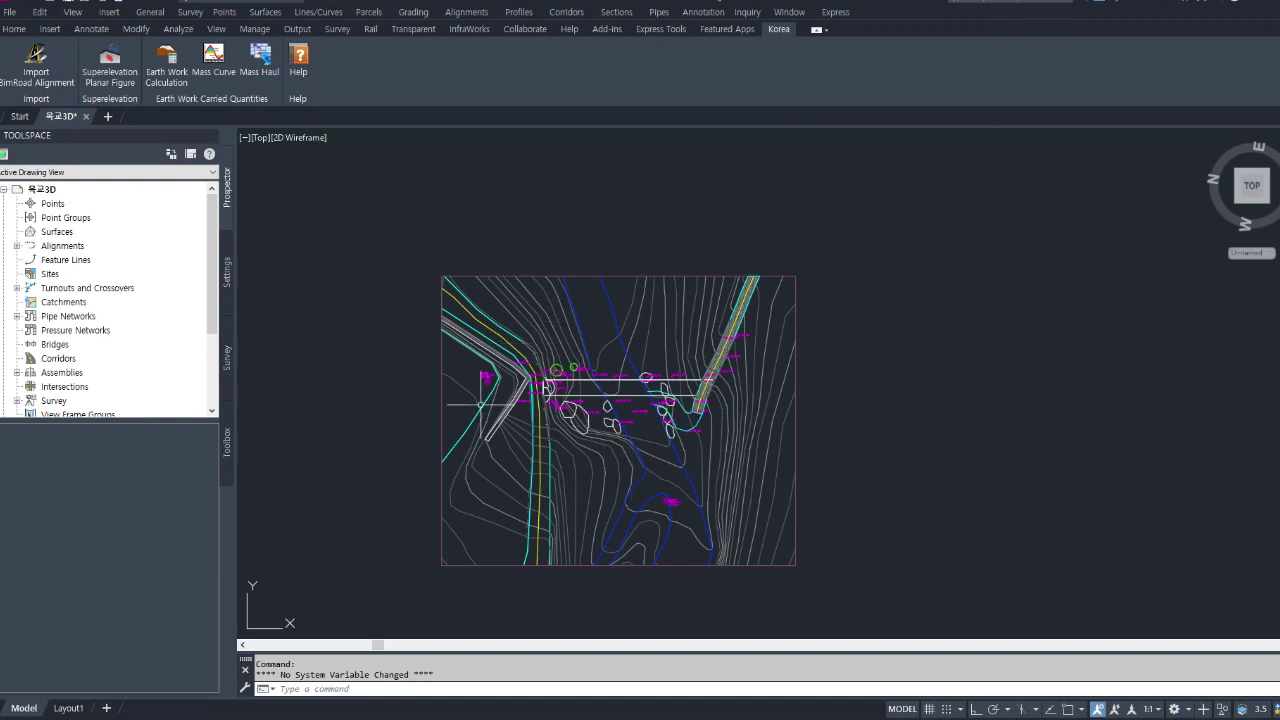
scroll(530, 304, "down", 5)
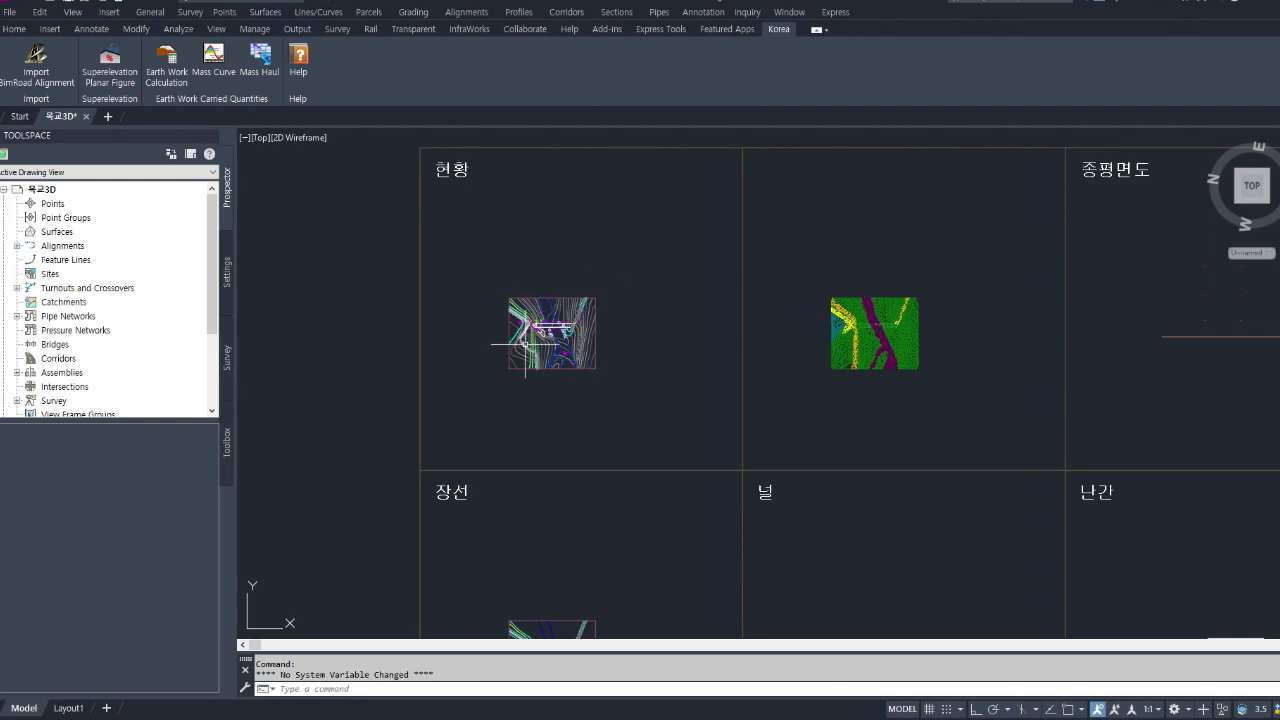
scroll(560, 342, "up", 5)
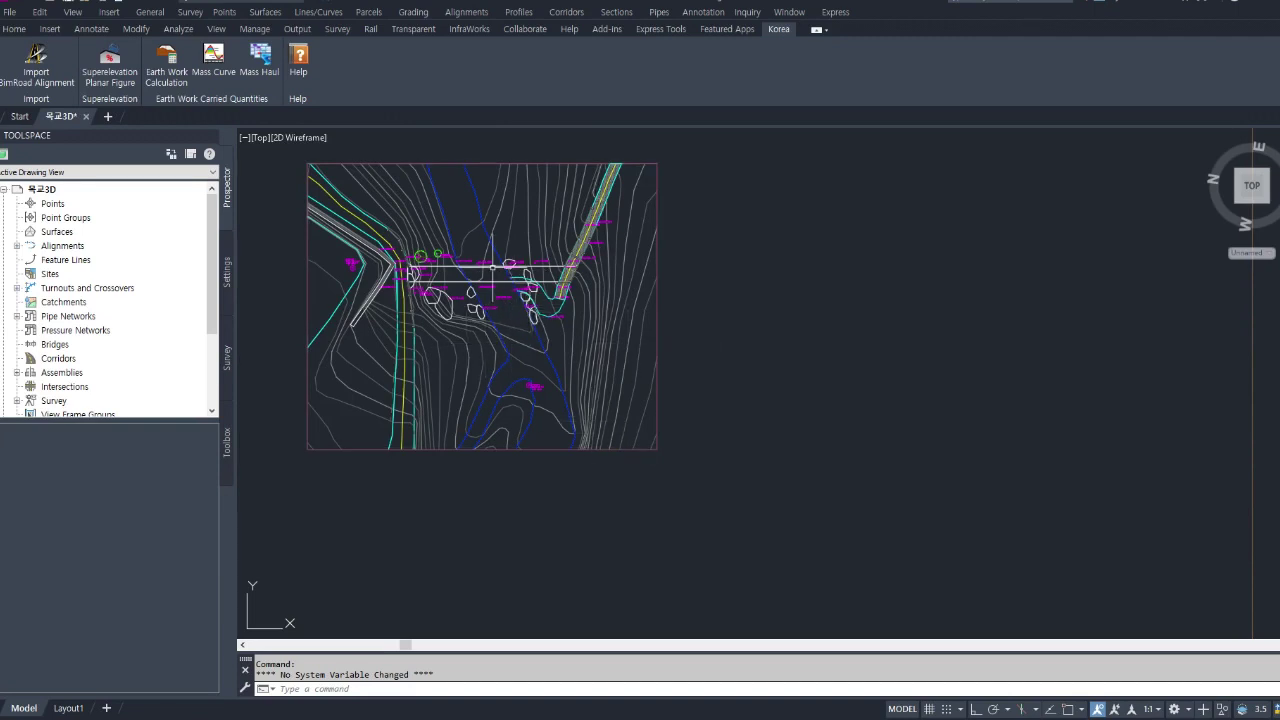
Switch to the photo viewer and look through the footbridge site photos and the surveying instrument picture
scroll(493, 270, "down", 5)
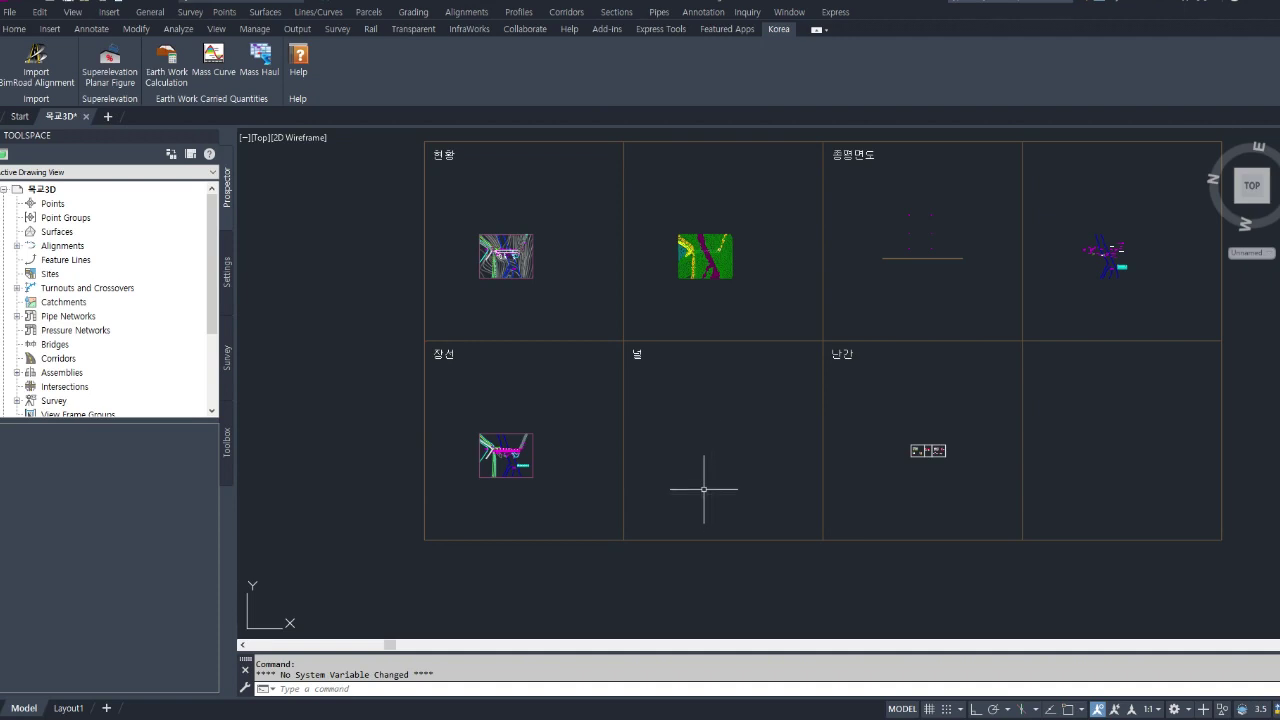
middle_click_drag(737, 303, 700, 351)
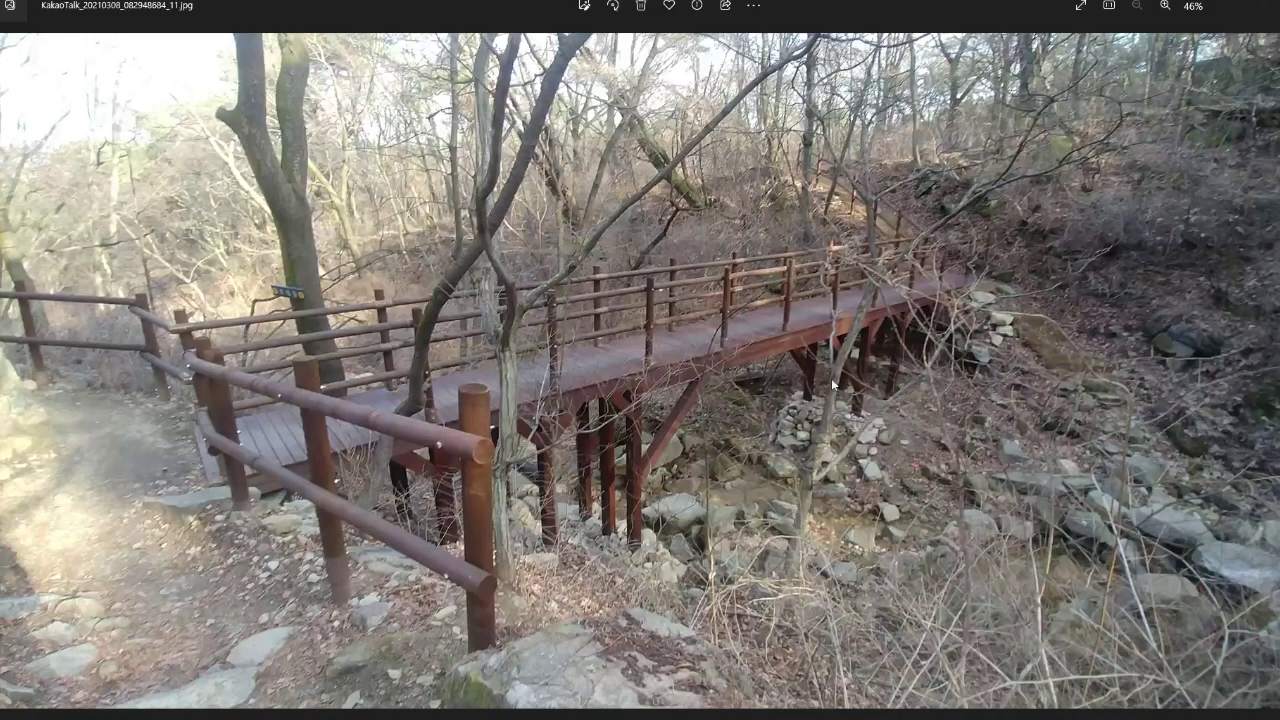
key("Right")
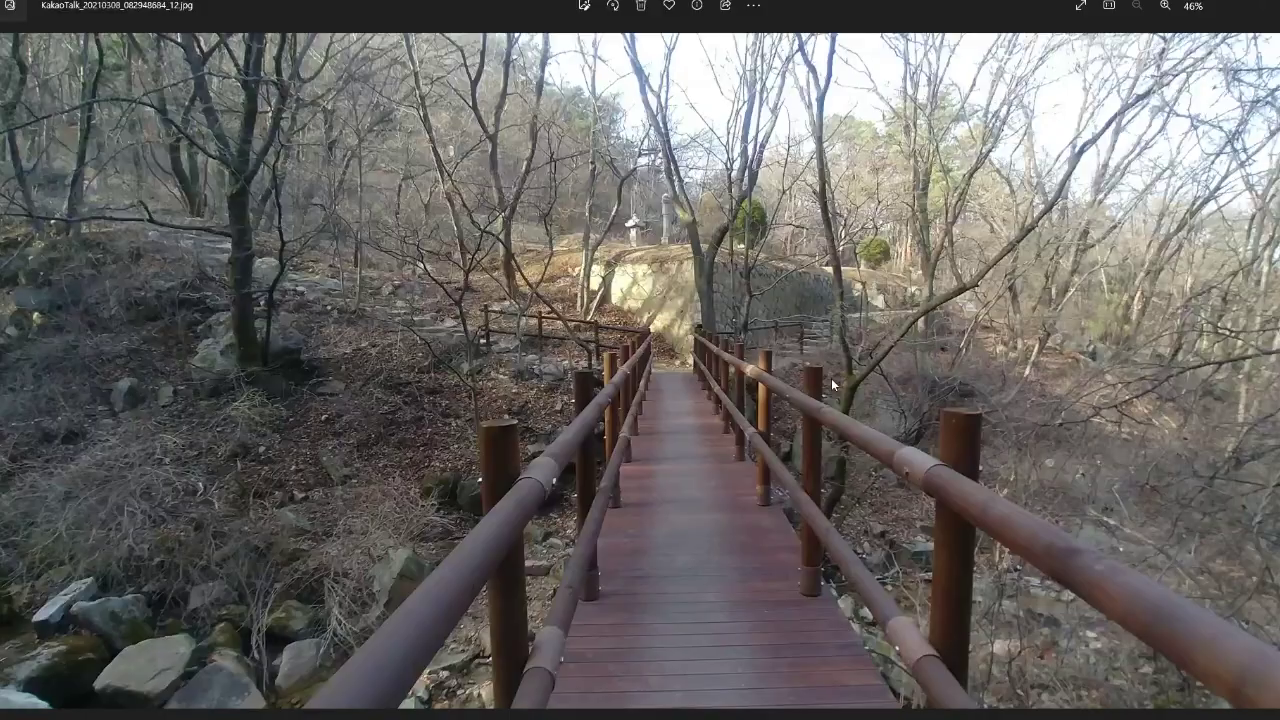
key("Right")
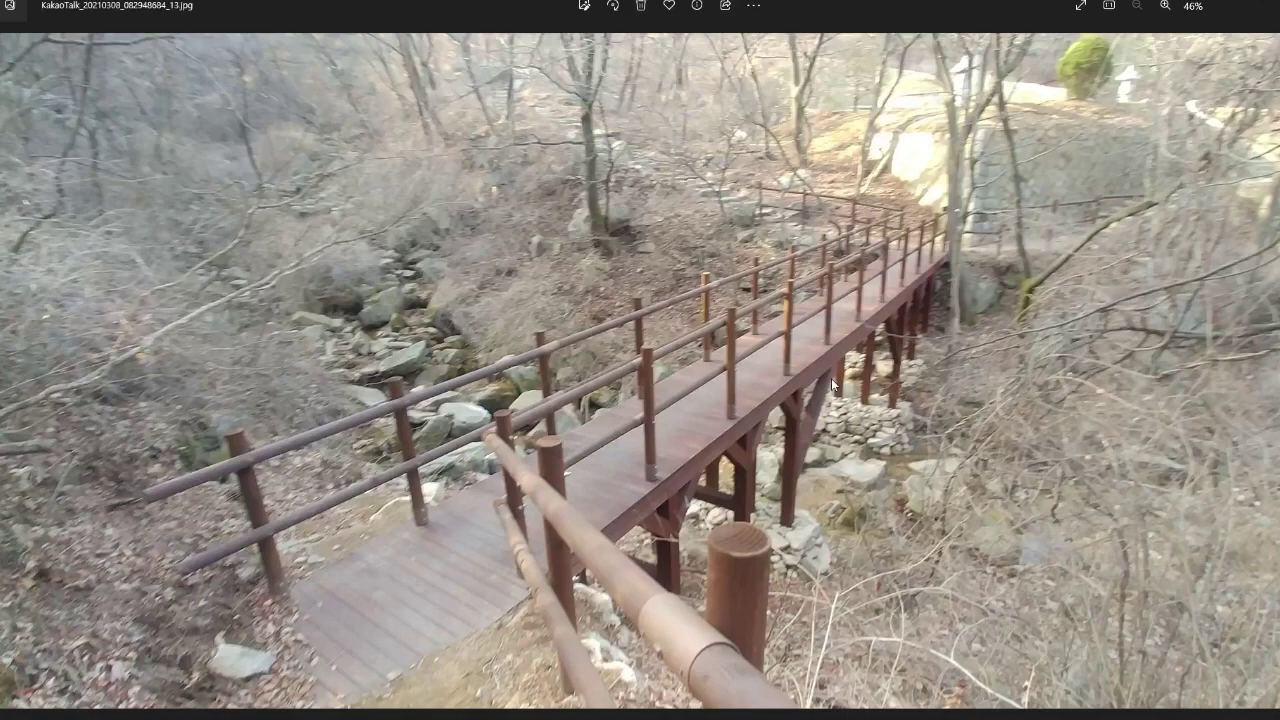
key("Right")
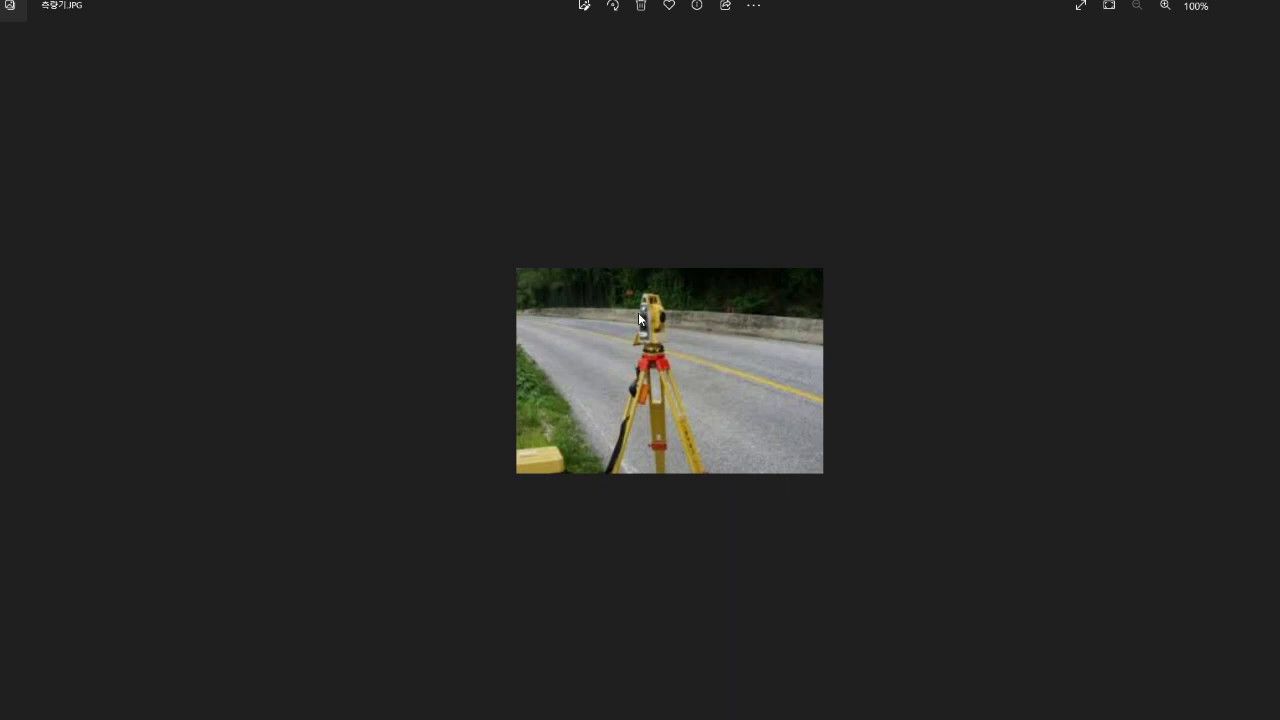
key("Right")
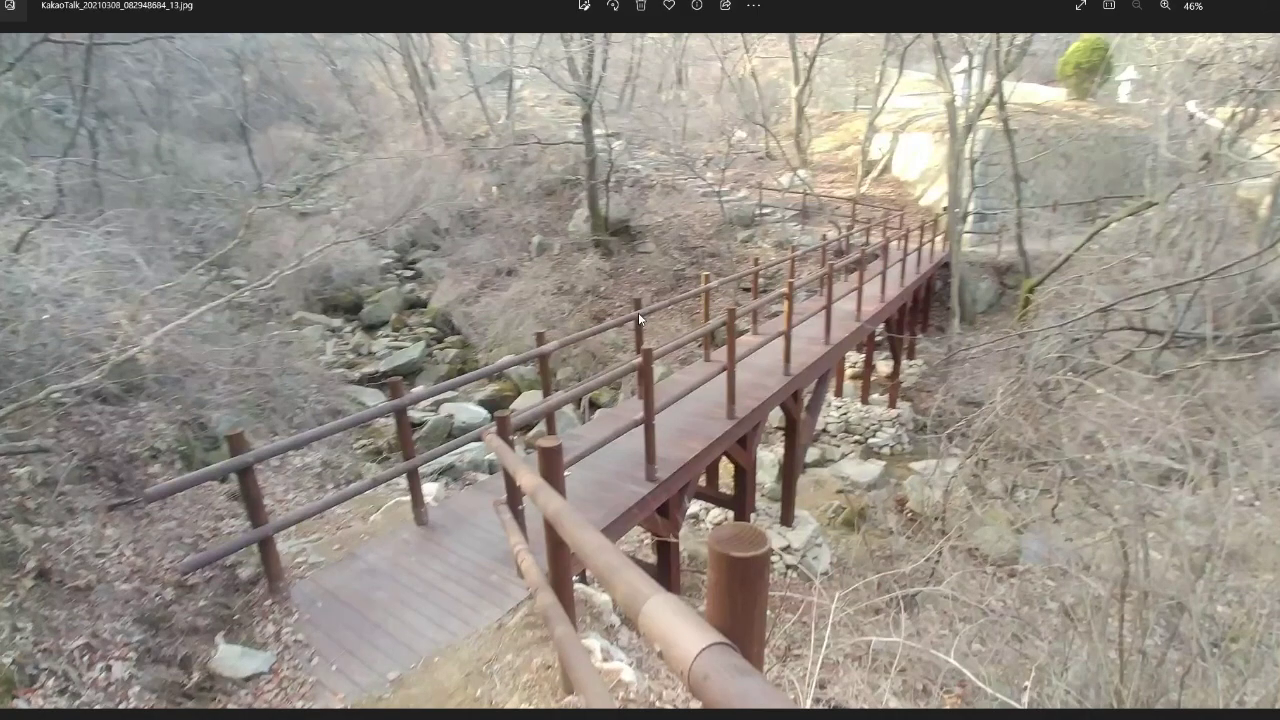
key("Right")
key("Left")
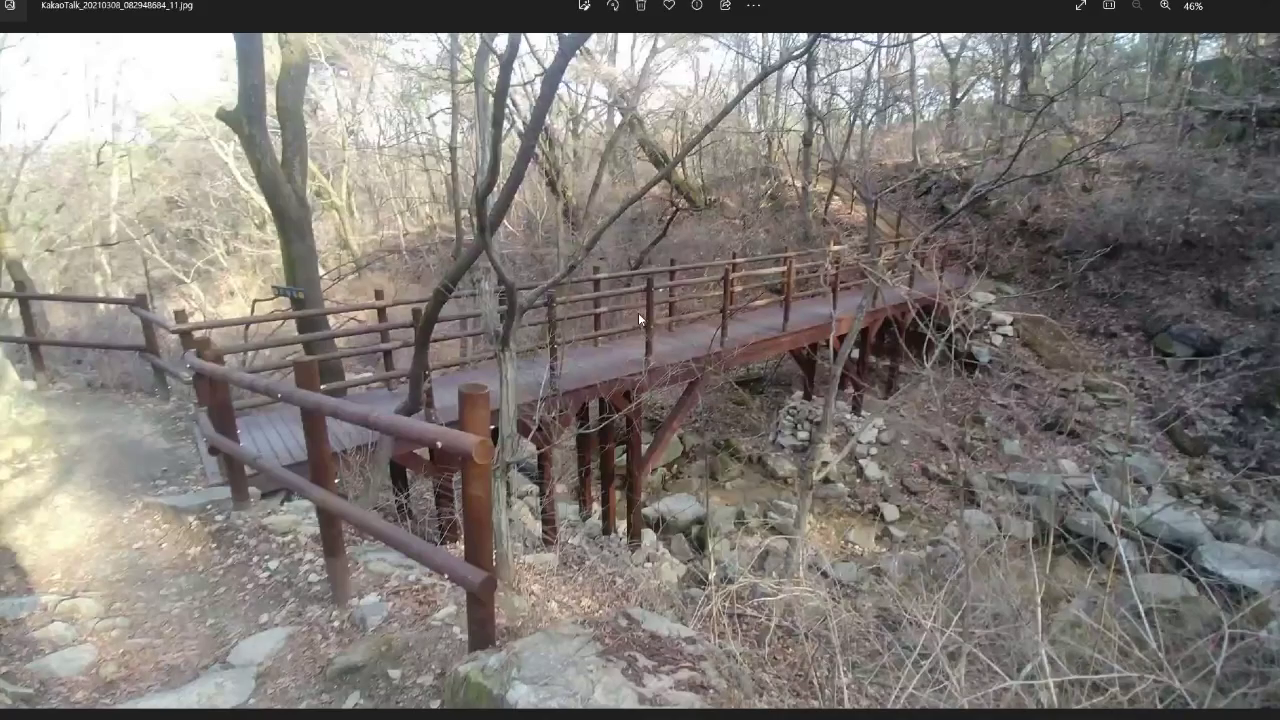
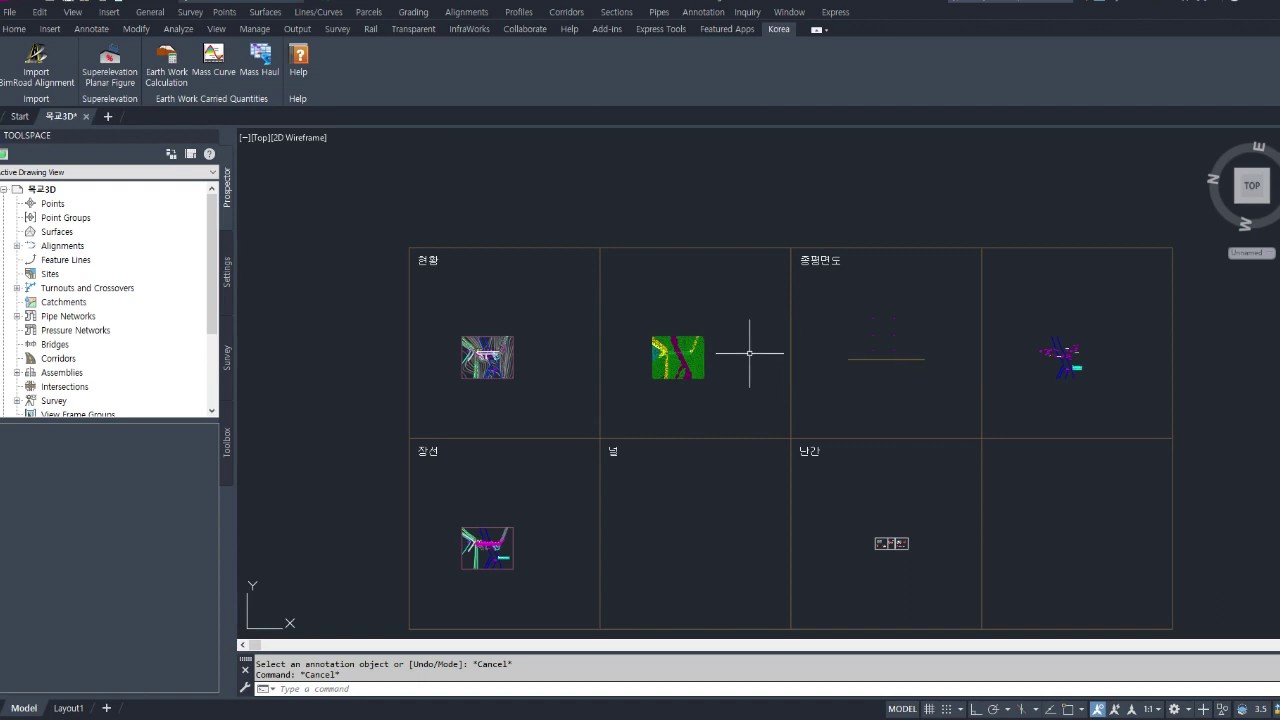
Back in the Civil 3D drawing, examine the 3D footbridge model with its surrounding terrain mesh, stream and paths
mouse_move(686, 357)
middle_mouse_down()
mouse_move(665, 281)
mouse_move(896, 339)
mouse_move(903, 305)
mouse_move(908, 412)
middle_mouse_up()
right_click(908, 412)
left_click(920, 423)
scroll(850, 410, "up", 5)
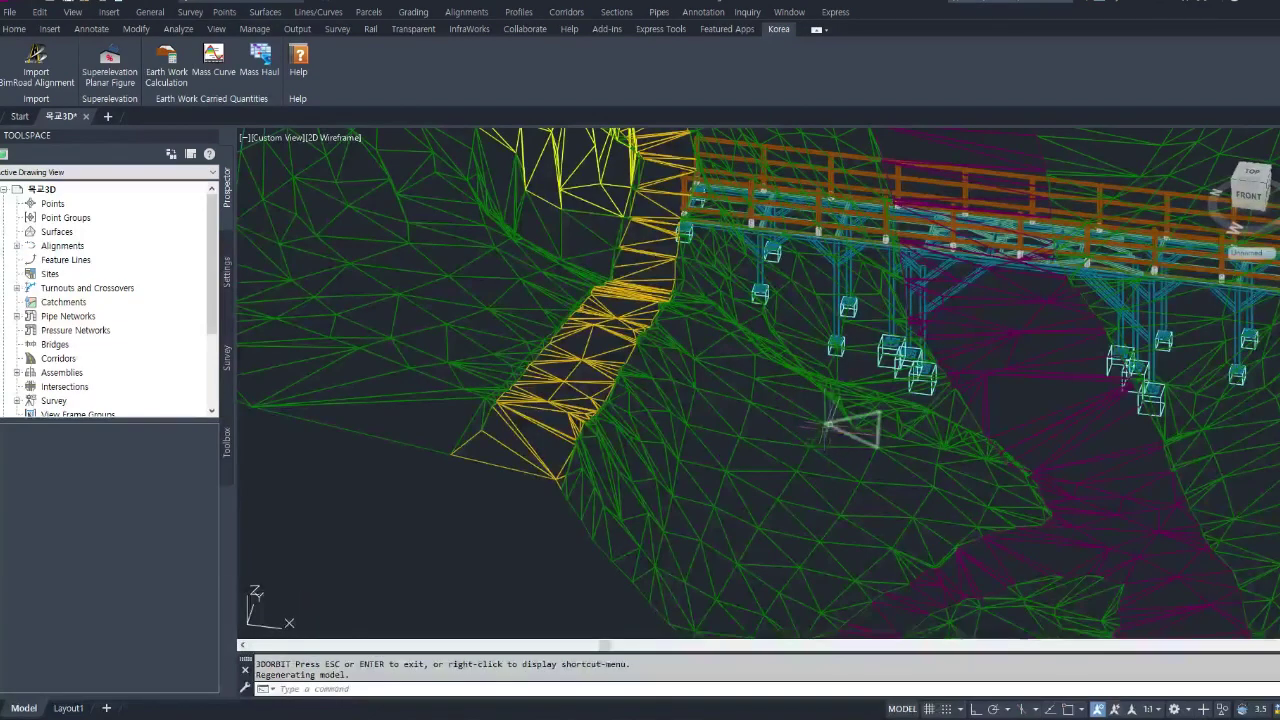
scroll(760, 440, "down", 4)
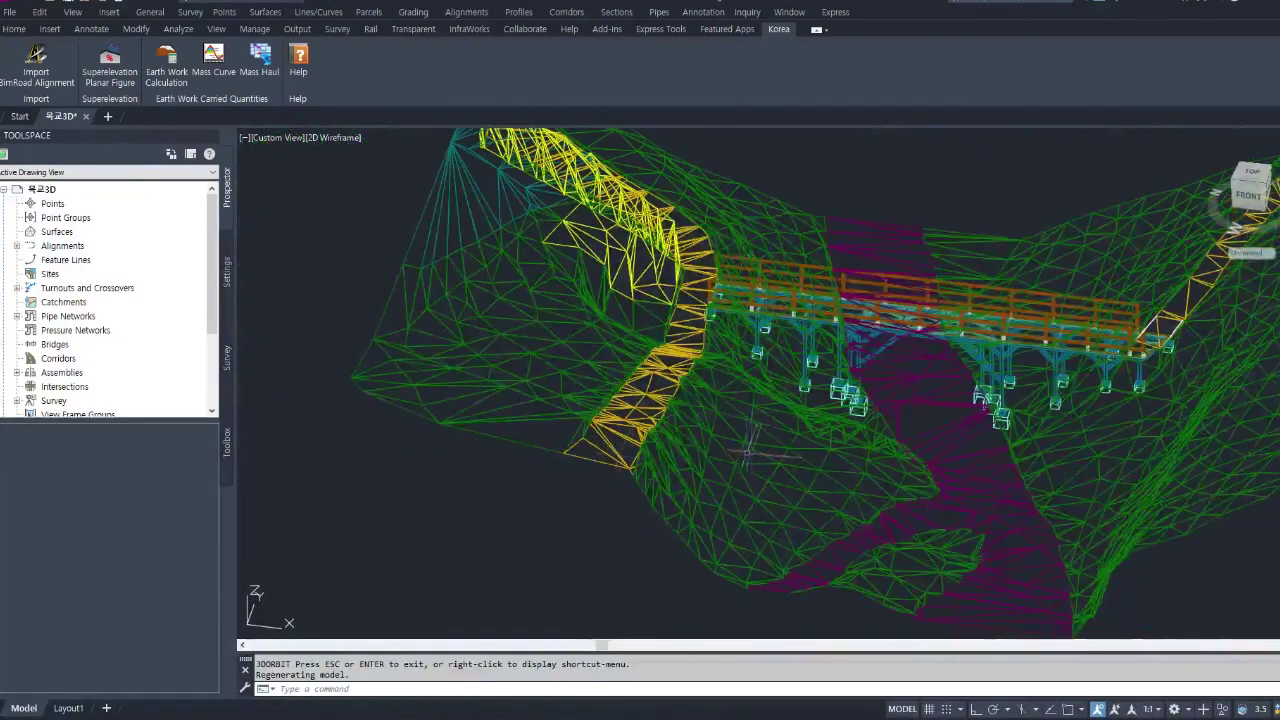
scroll(580, 400, "up", 5)
scroll(625, 422, "down", 8)
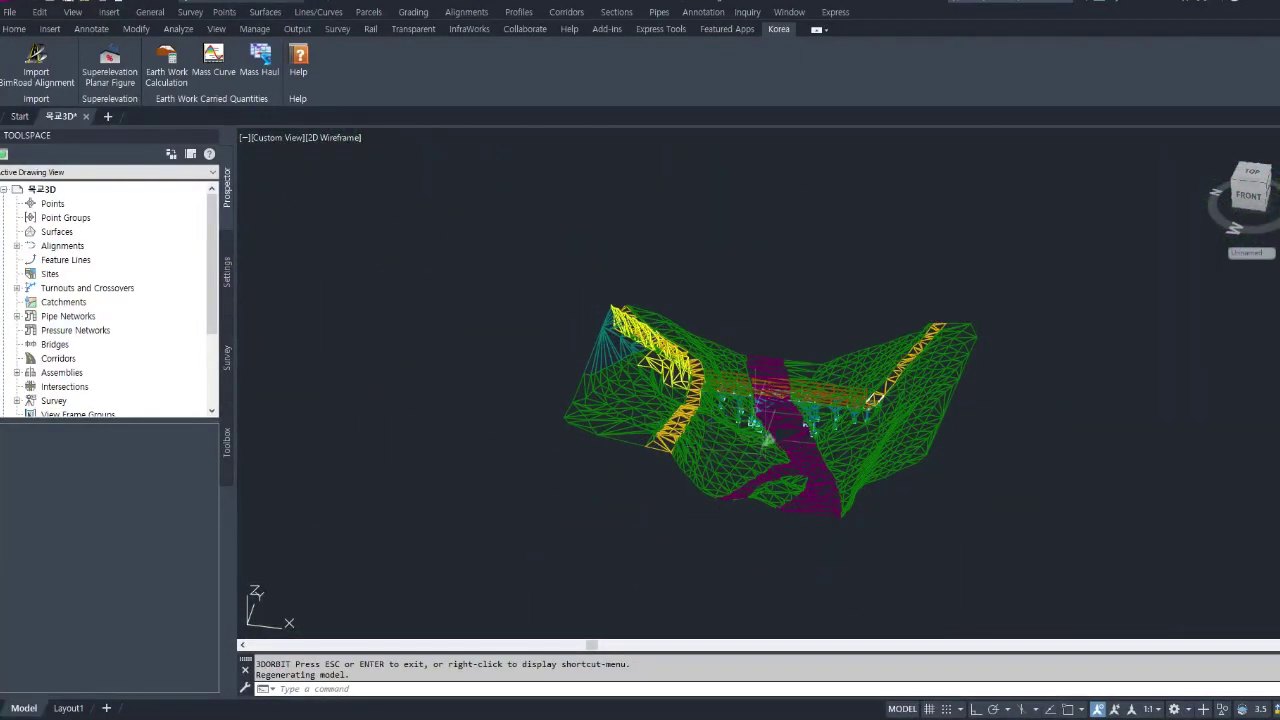
scroll(740, 402, "up", 4)
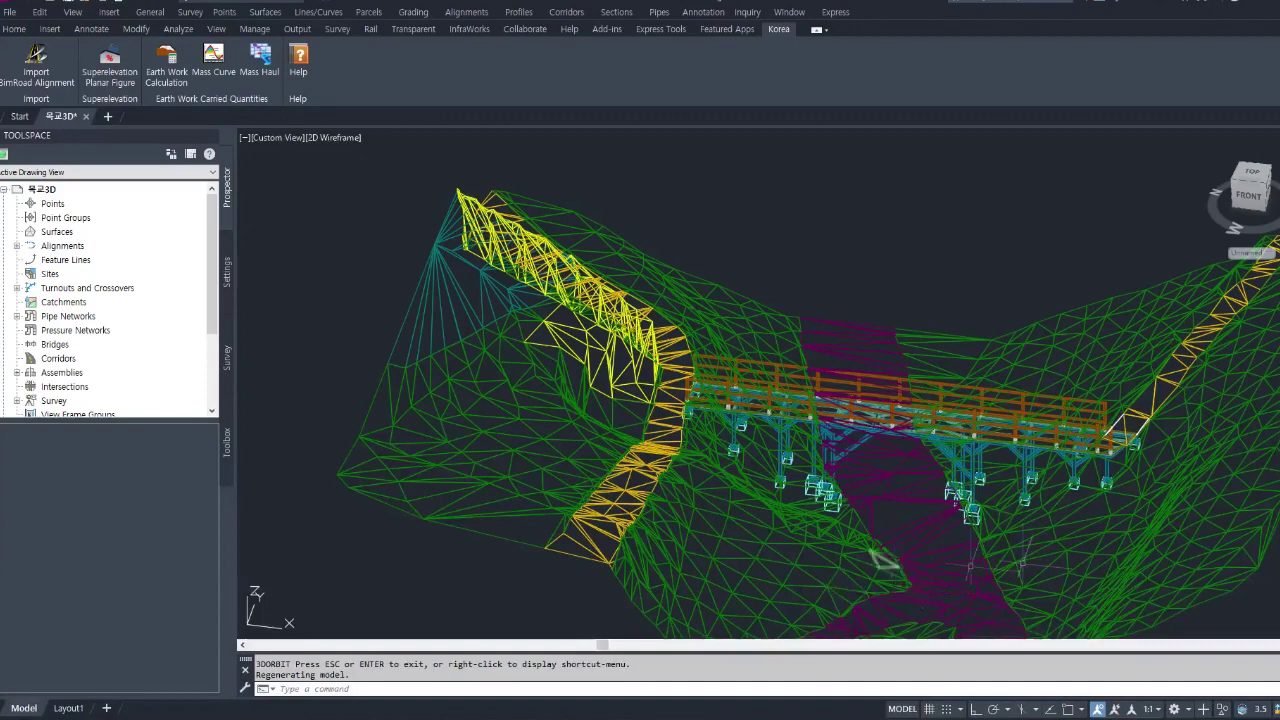
middle_click_drag(995, 552, 745, 472)
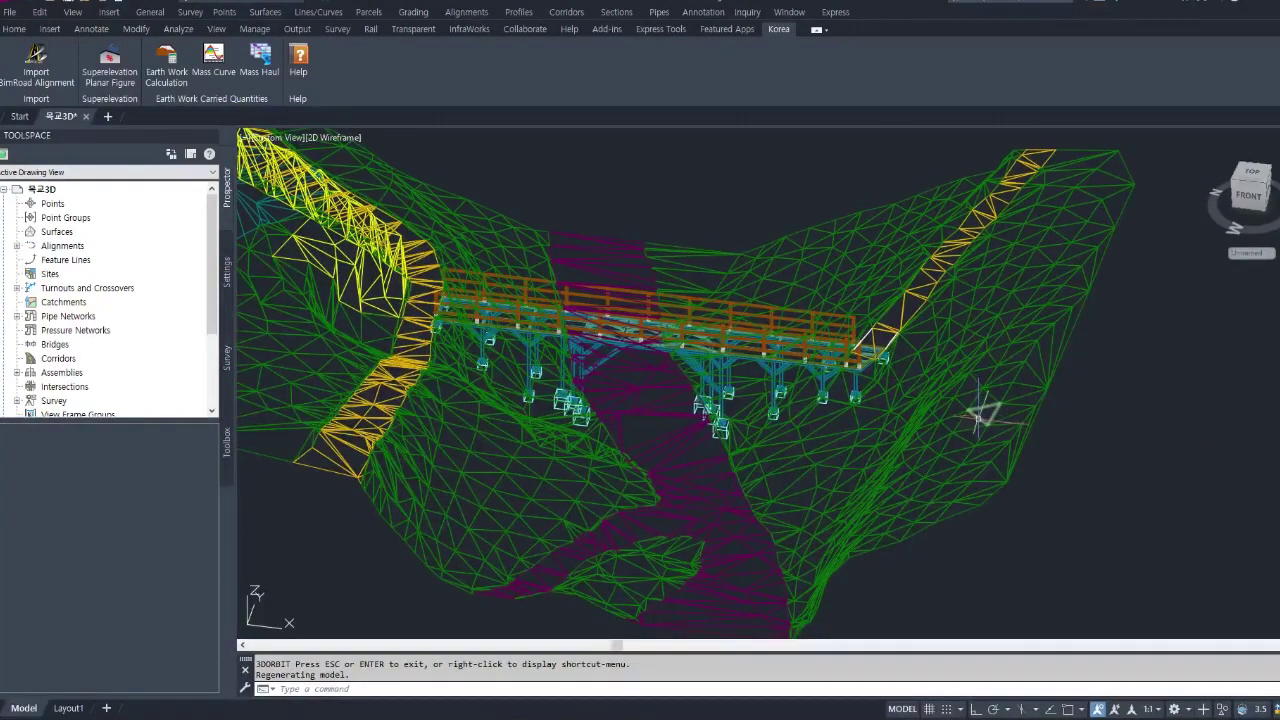
scroll(980, 410, "down", 2)
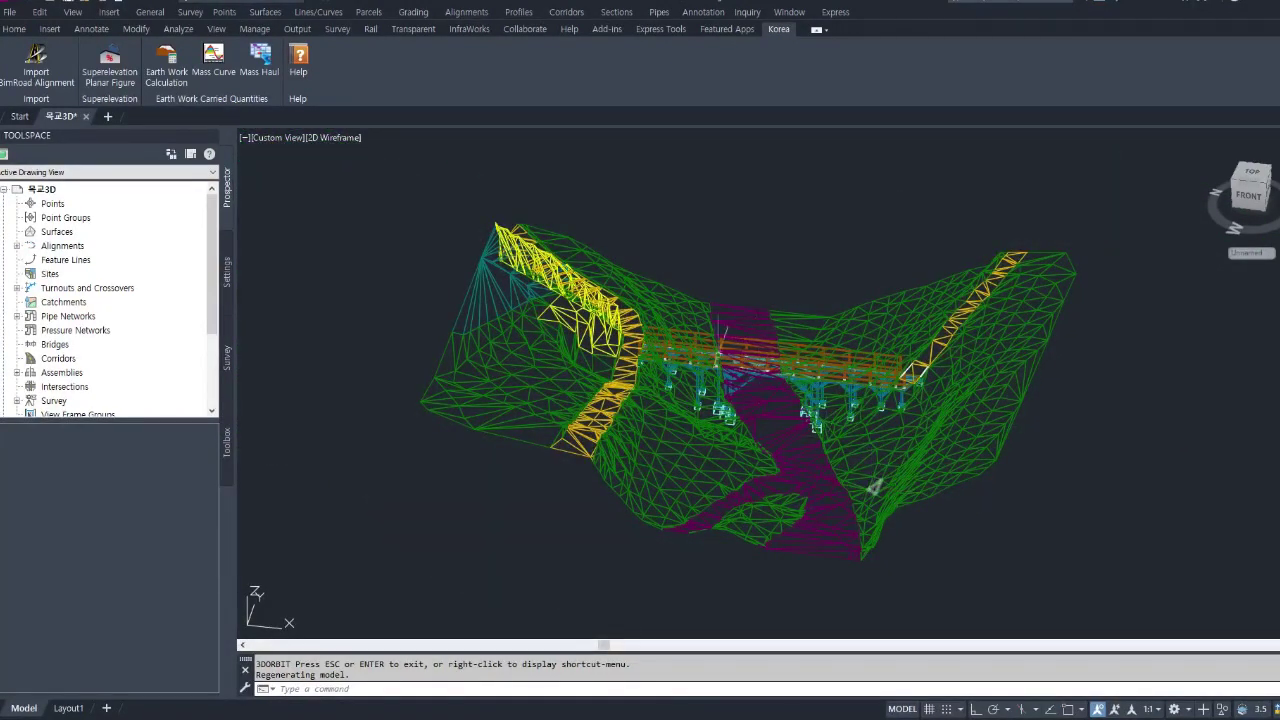
scroll(650, 363, "up", 3)
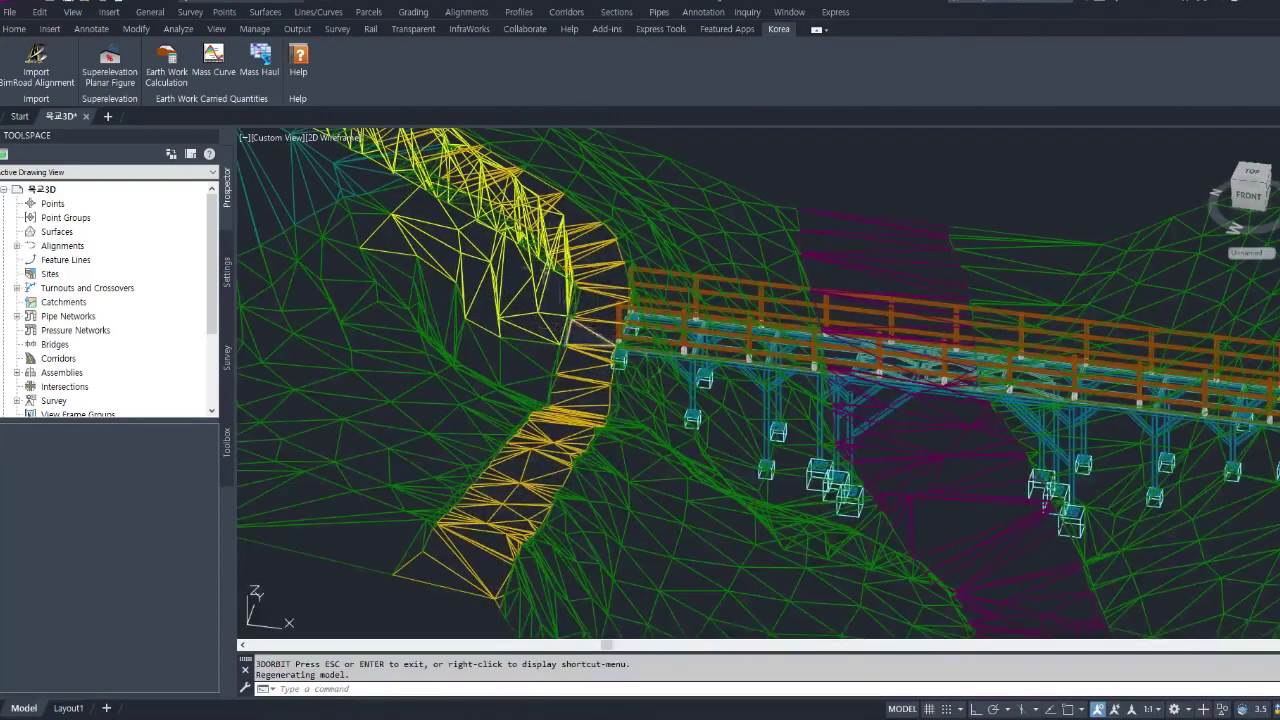
scroll(625, 296, "down", 1)
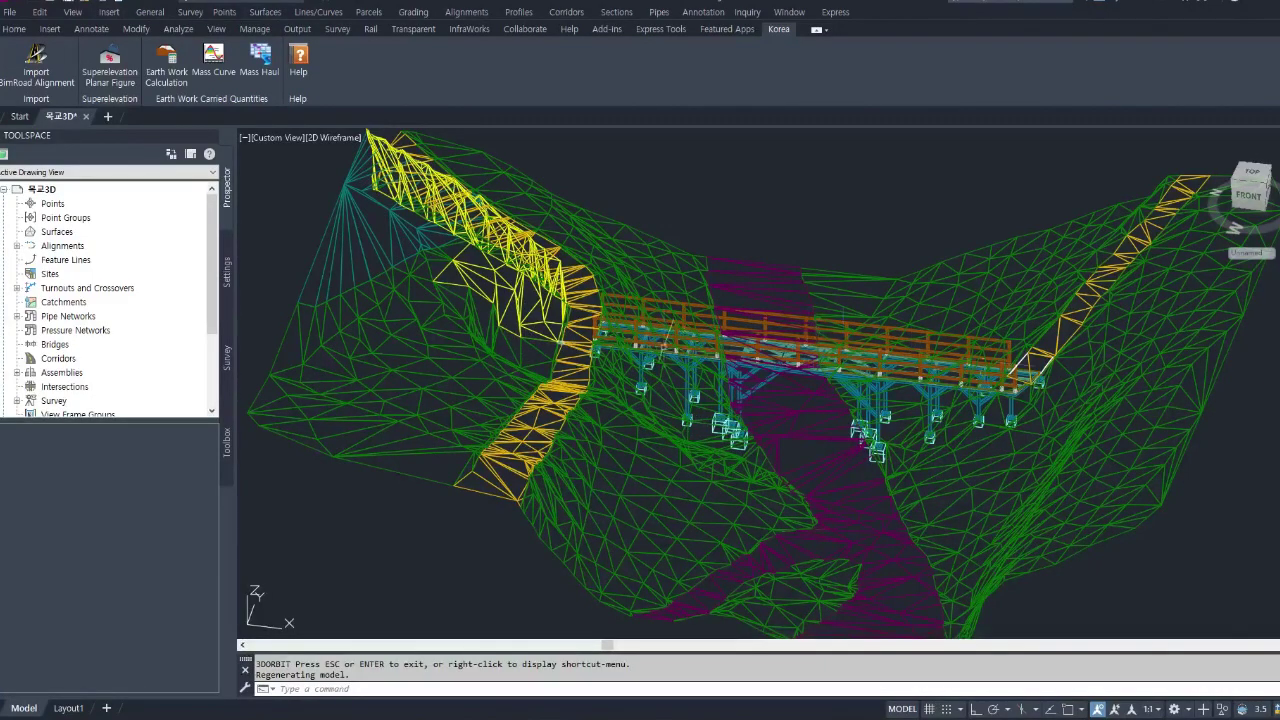
scroll(700, 370, "down", 2)
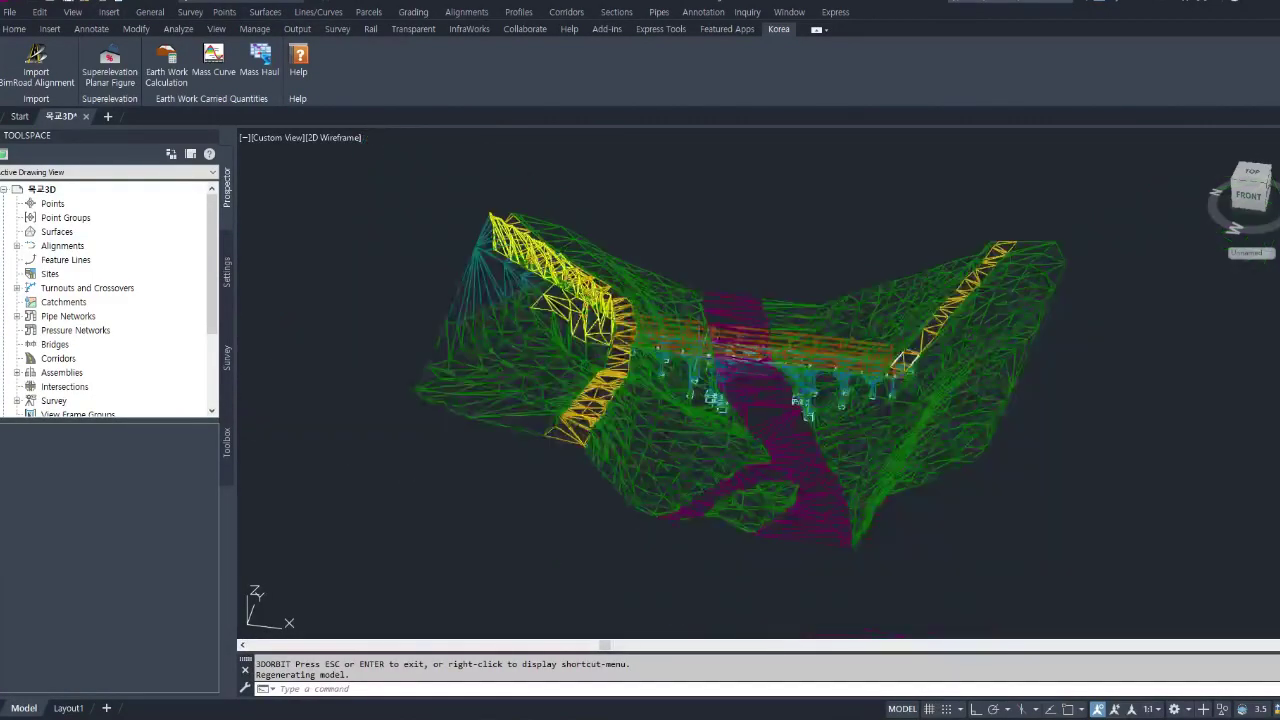
Orbit around the 3D footbridge to inspect its railings, joists, posts and footings from a higher angle
type("orbit")
key("Return")
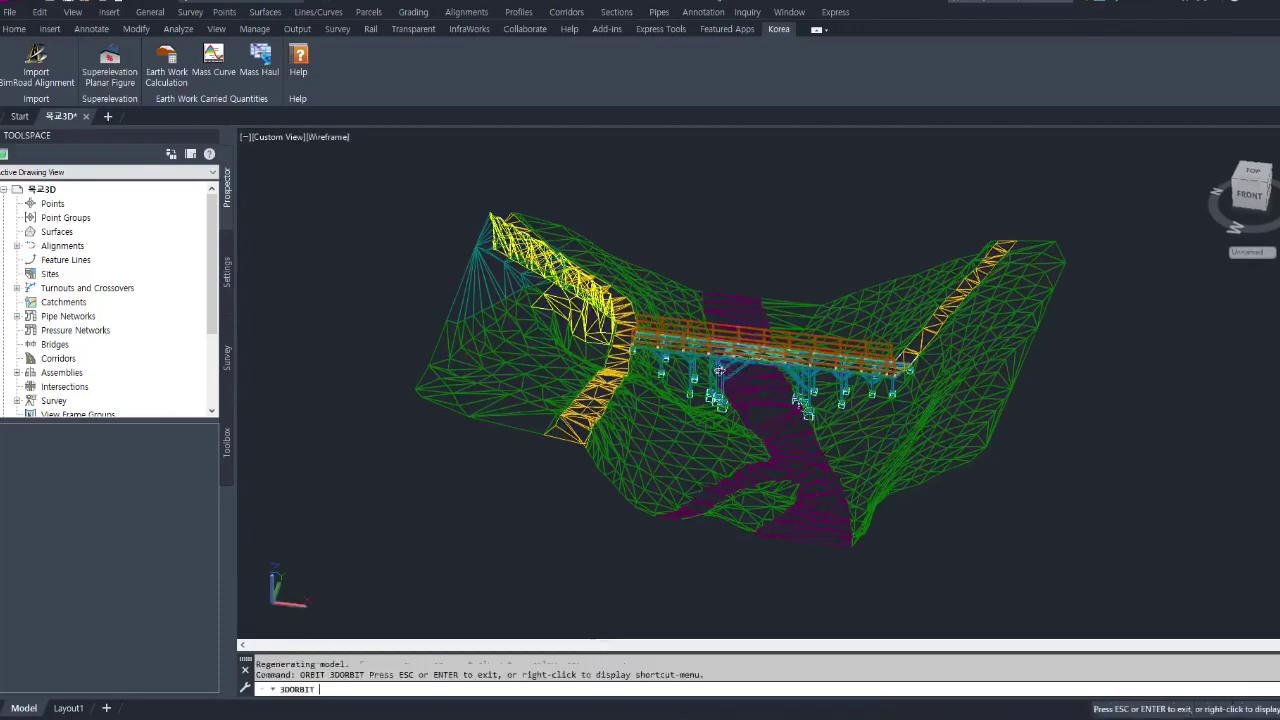
left_click_drag(719, 371, 678, 395)
scroll(860, 412, "up", 3)
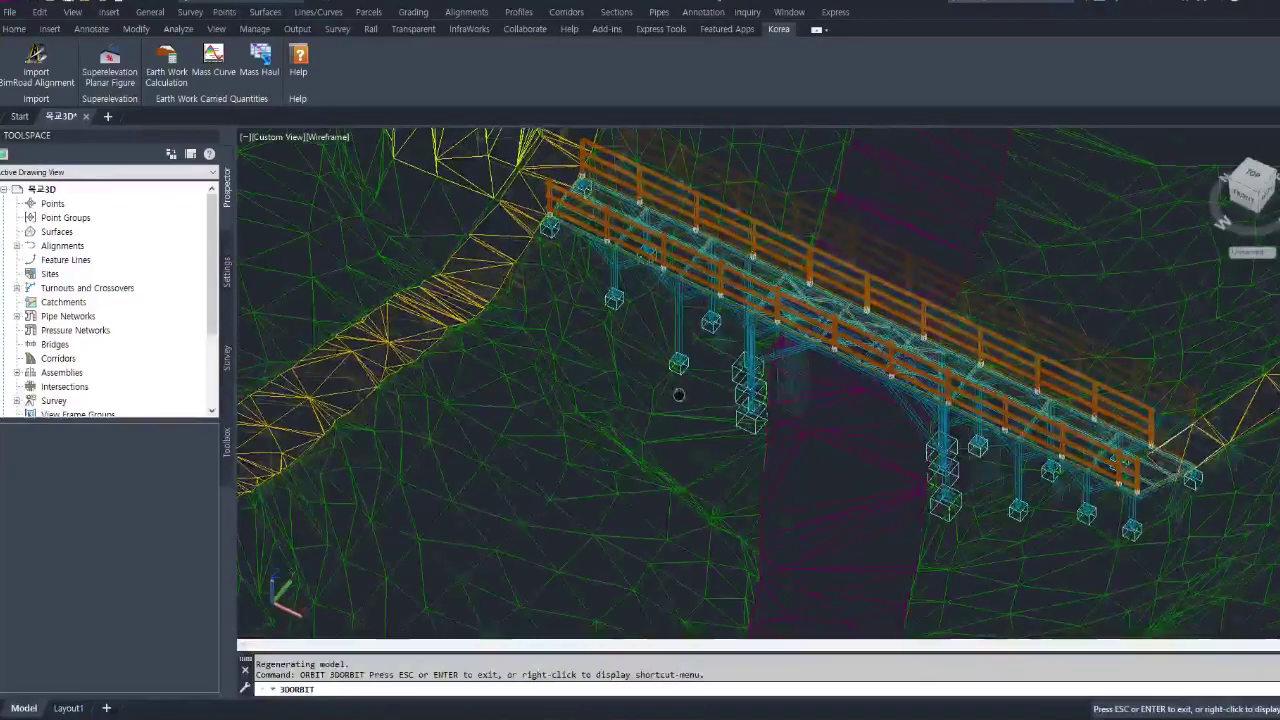
middle_click_drag(678, 395, 781, 348)
left_click_drag(781, 348, 292, 632)
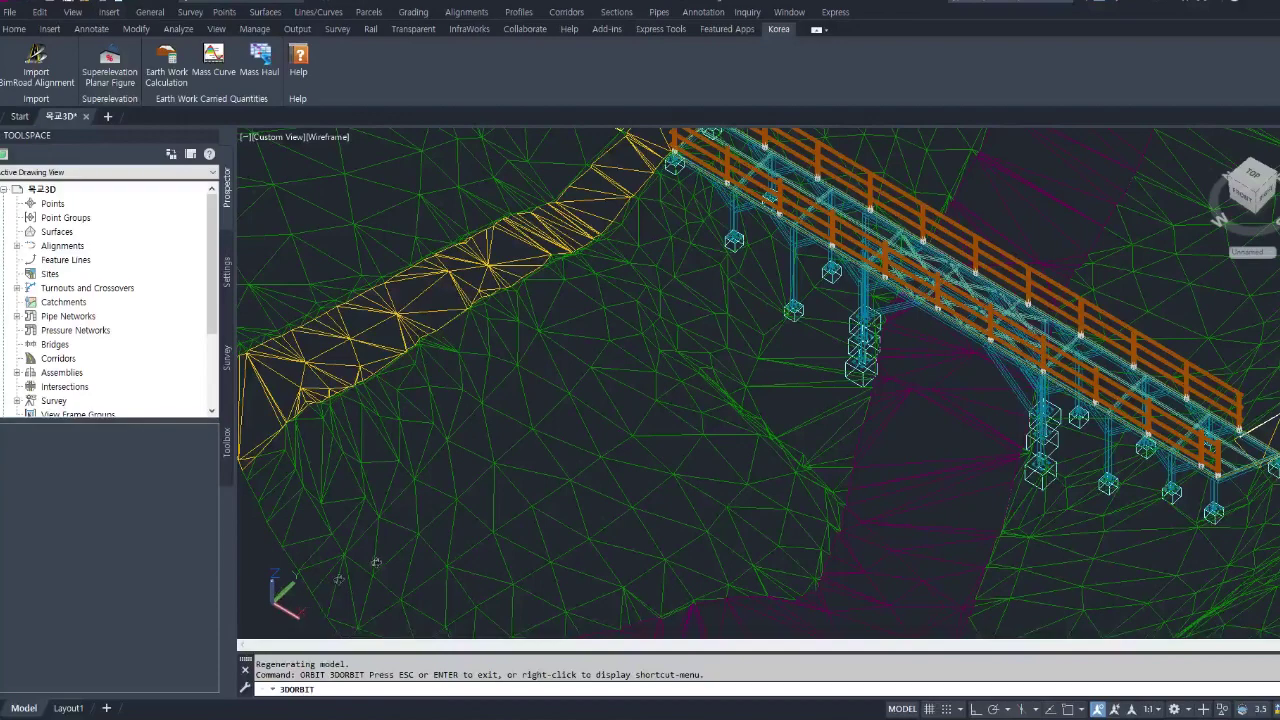
left_click_drag(417, 555, 595, 389)
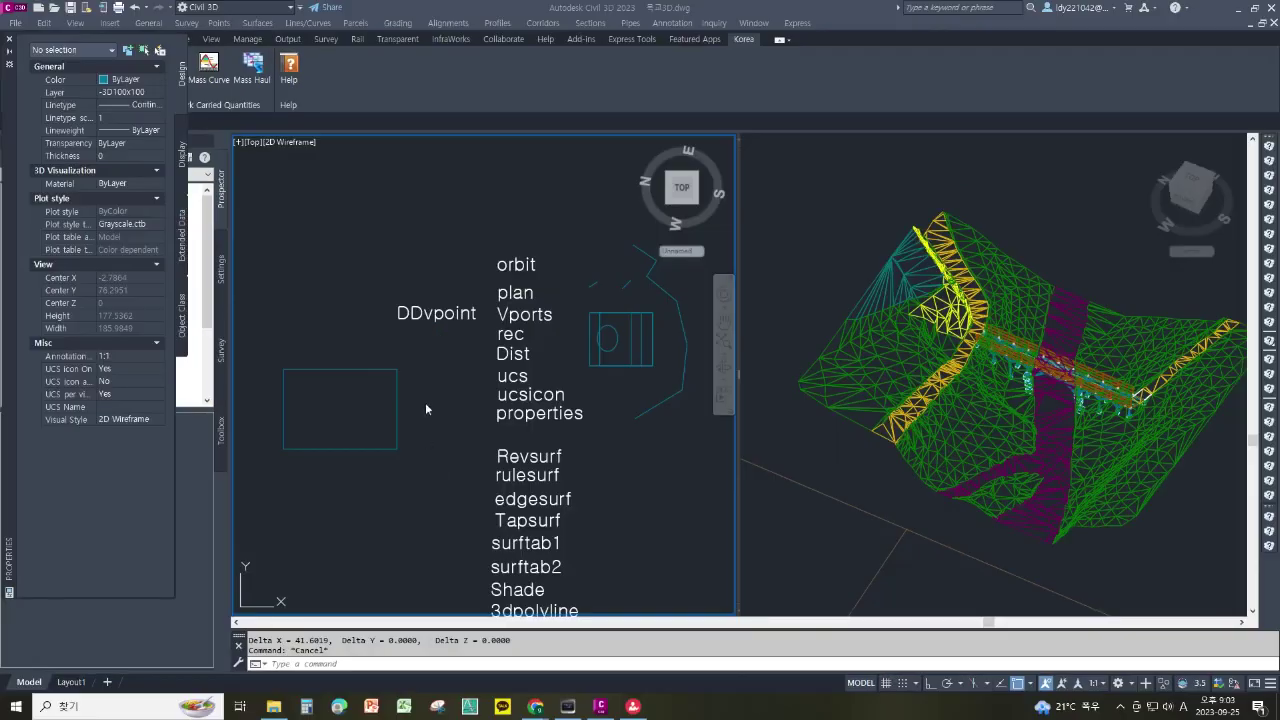
Read the list of 3D commands written beside the drawing frames in the plan-view viewport
left_click(425, 400)
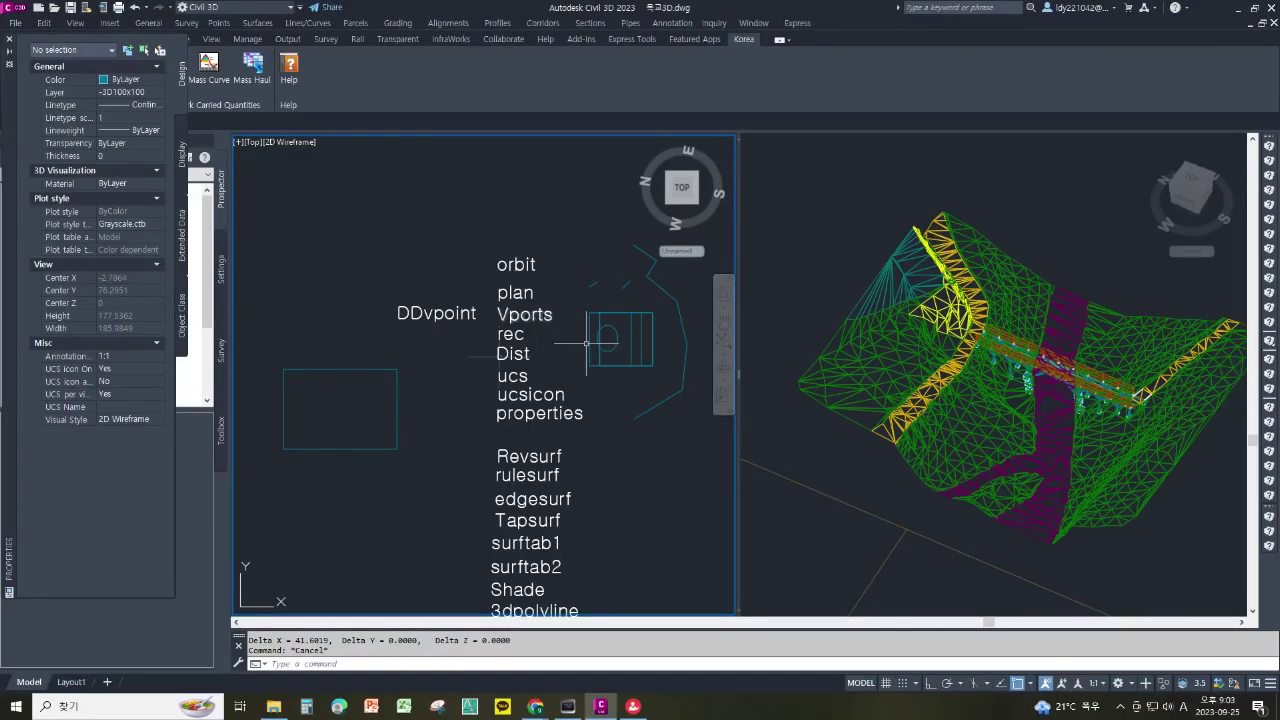
scroll(517, 348, "down", 4)
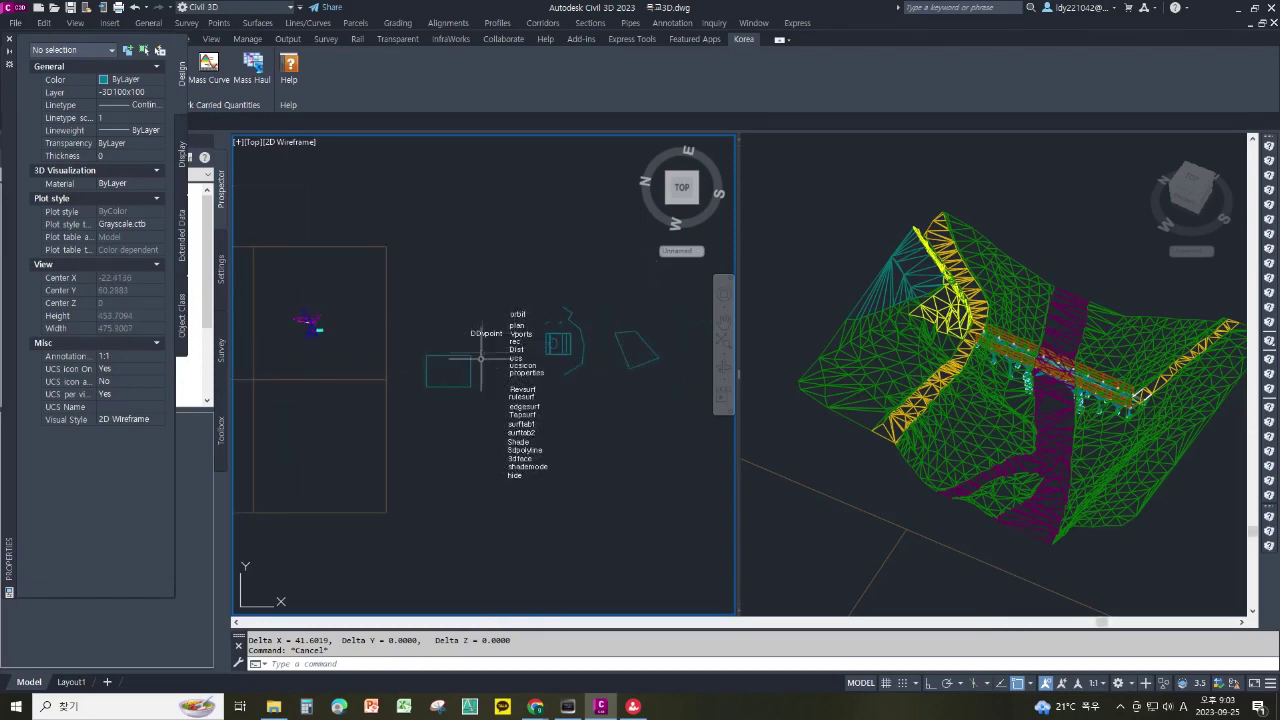
scroll(481, 358, "up", 4)
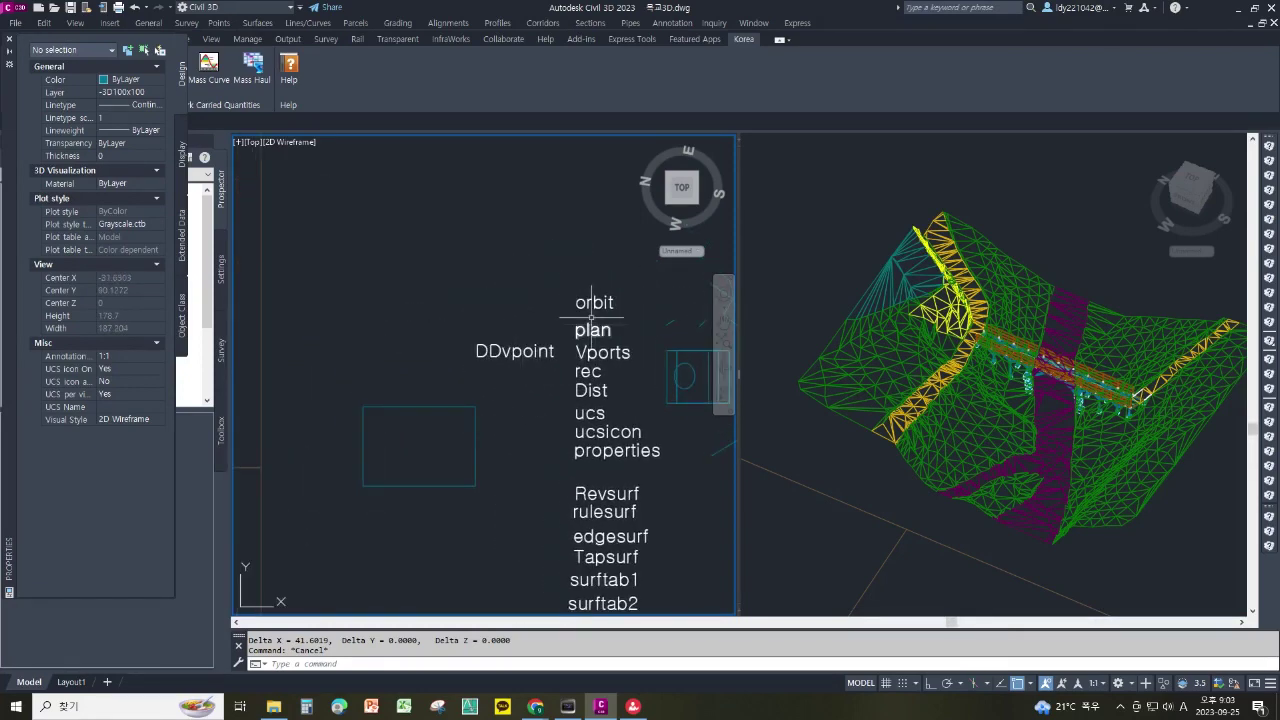
scroll(531, 303, "down", 4)
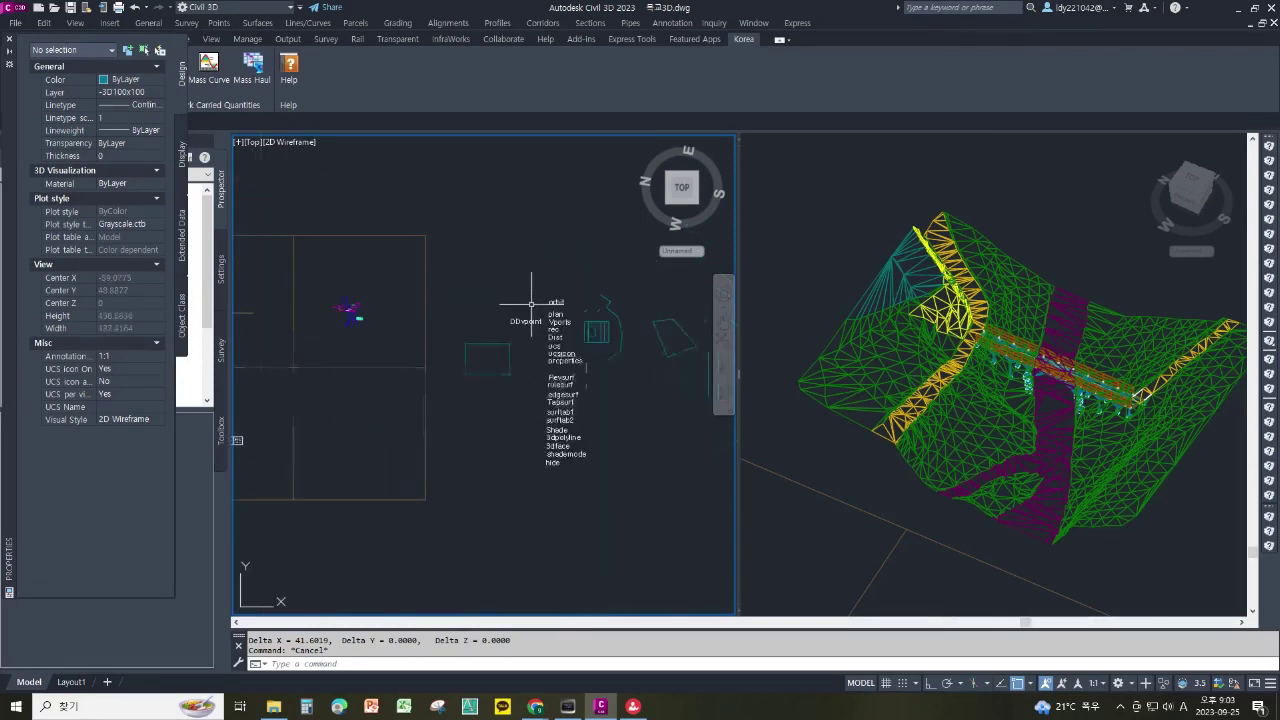
Activate the viewport showing the 3D model and orbit the terrain and footbridge
left_click(1025, 271)
type("o")
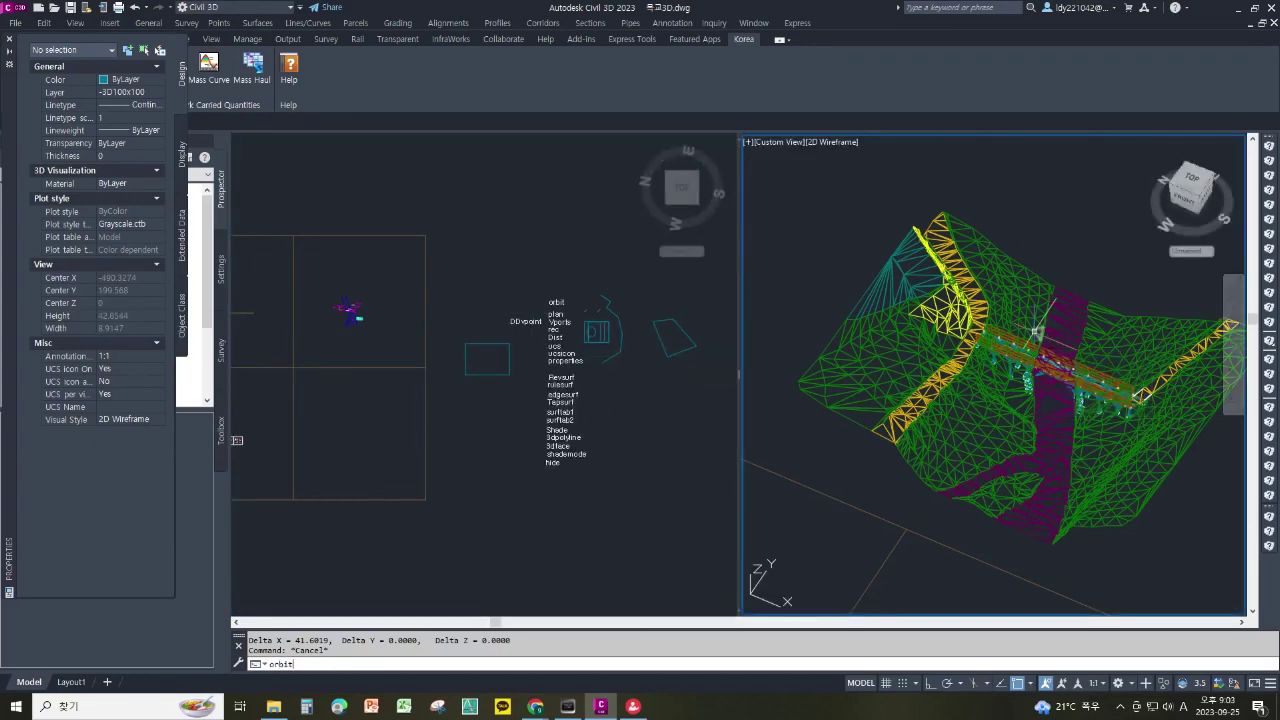
type("rbit")
key("Return")
left_click_drag(1020, 384, 1044, 352)
key("Escape")
Return the 3D viewport to the plan view of the current UCS and show the command list there
type("plan")
key("Return")
key("Return")
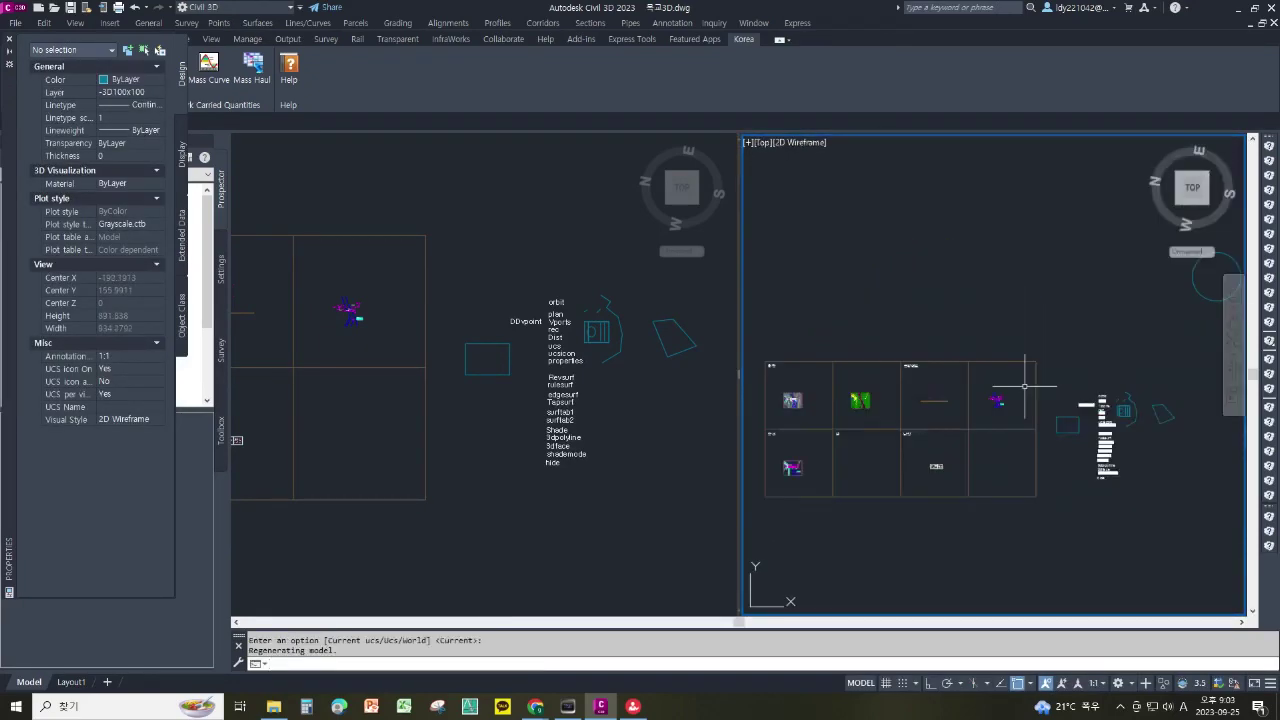
scroll(1155, 445, "up", 6)
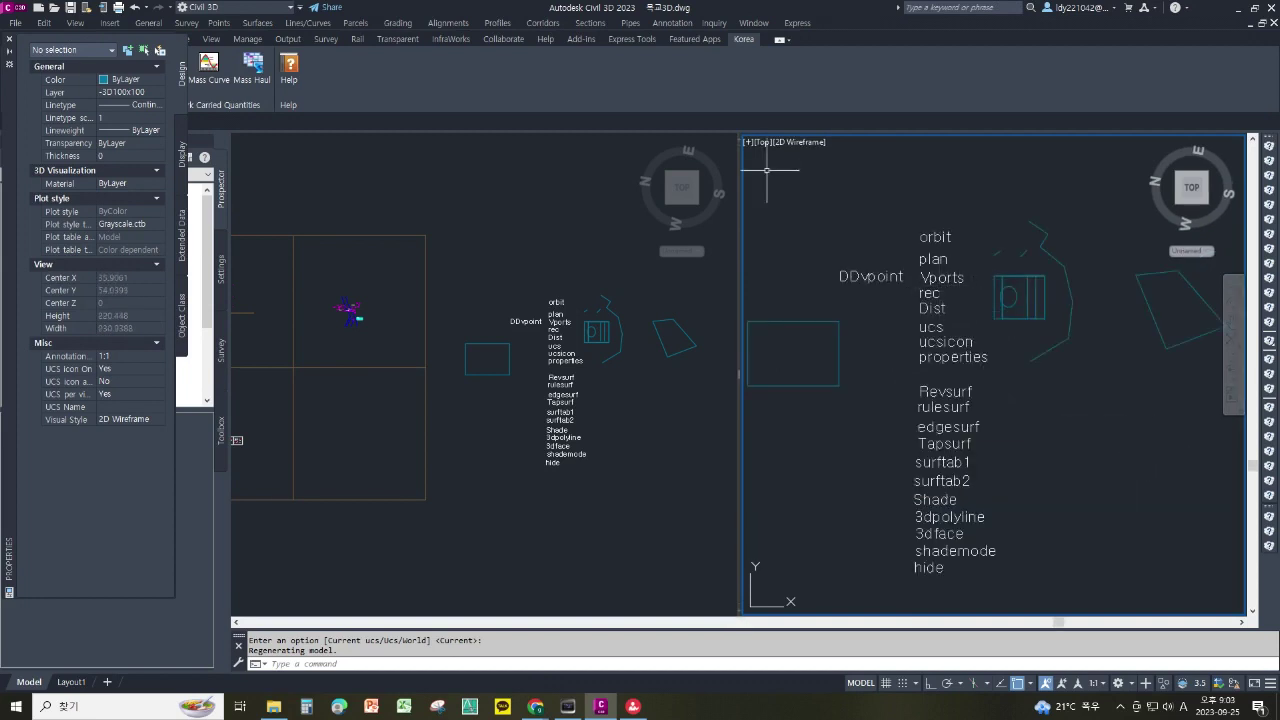
Split the drawing area into two horizontal viewports
type("vpo")
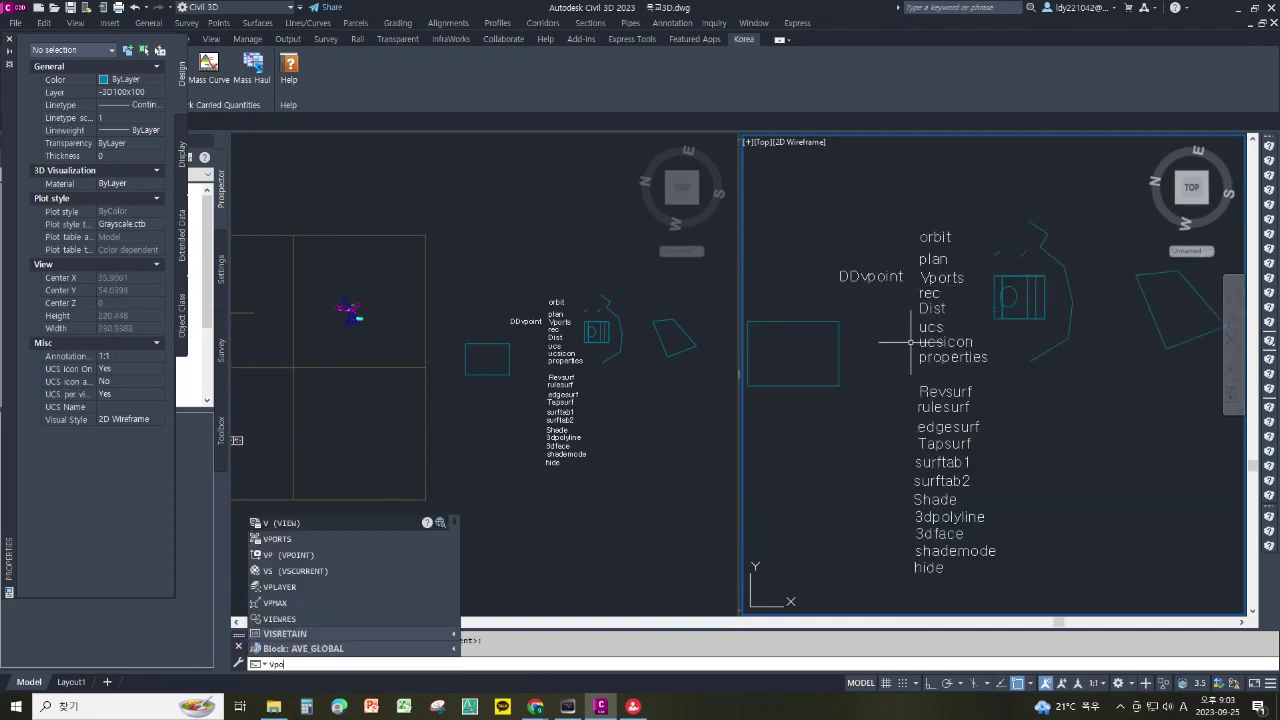
key("Return")
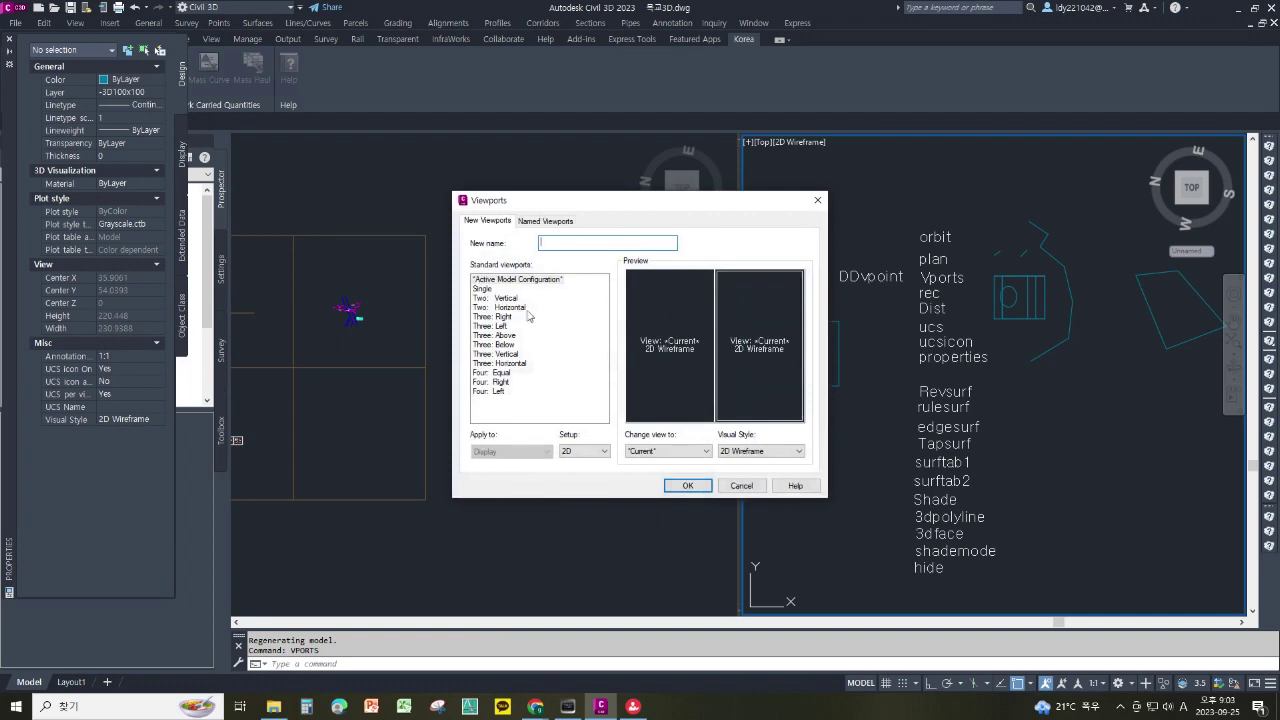
left_click(510, 307)
left_click(688, 485)
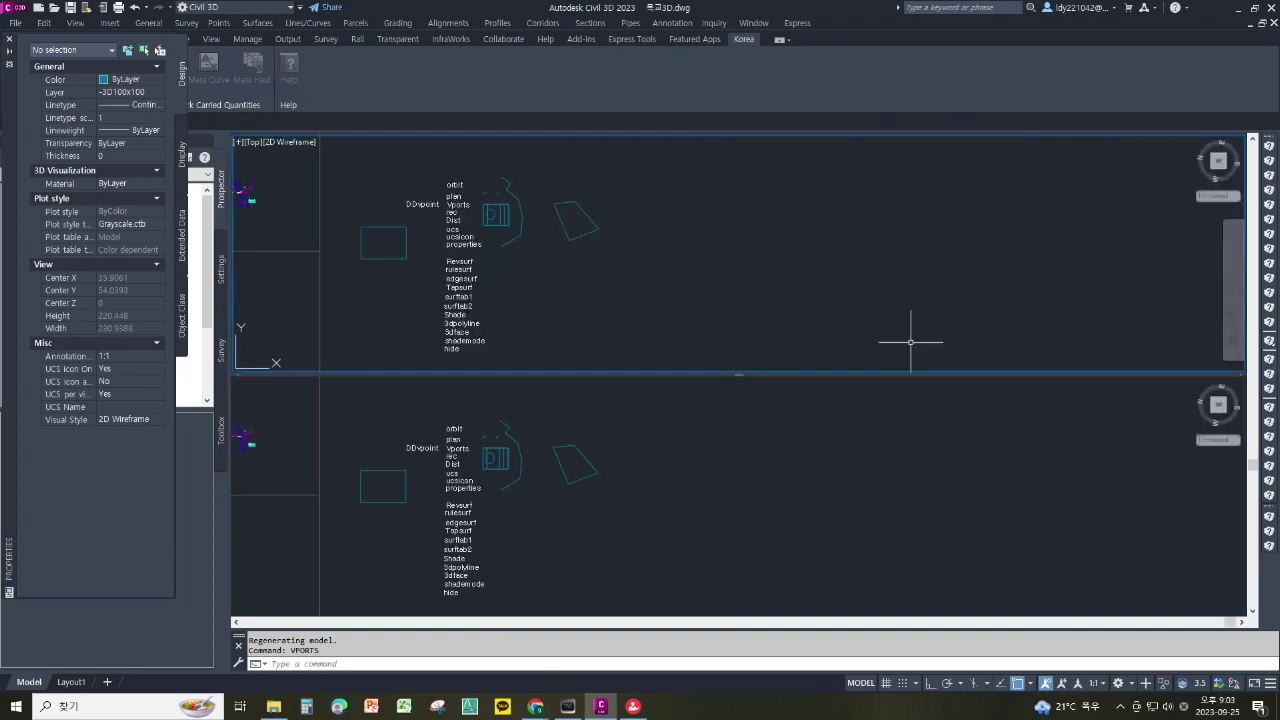
Change the viewport configuration to Two: Vertical
key("Return")
left_click(515, 298)
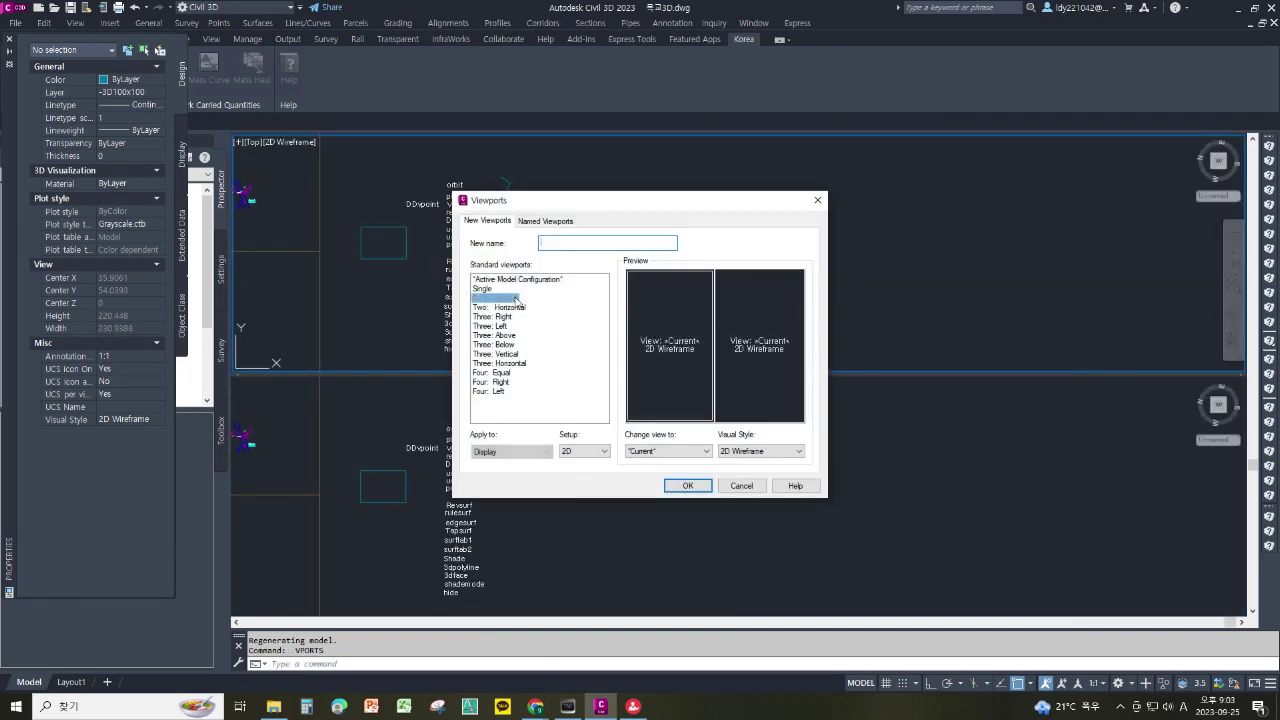
left_click(688, 485)
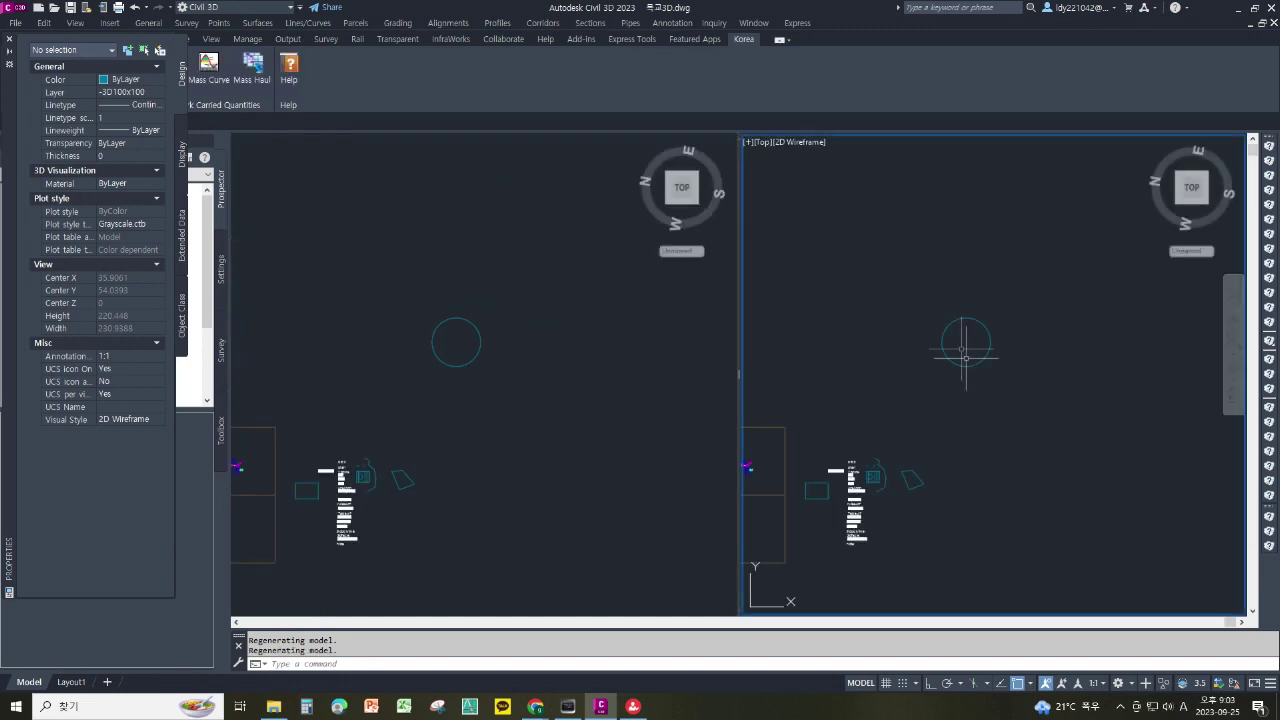
Set the viewport with the command list to a front view using the DDVPOINT viewpoint presets
middle_click_drag(933, 447, 1028, 314)
scroll(950, 350, "up", 4)
scroll(990, 349, "down", 4)
scroll(838, 345, "up", 5)
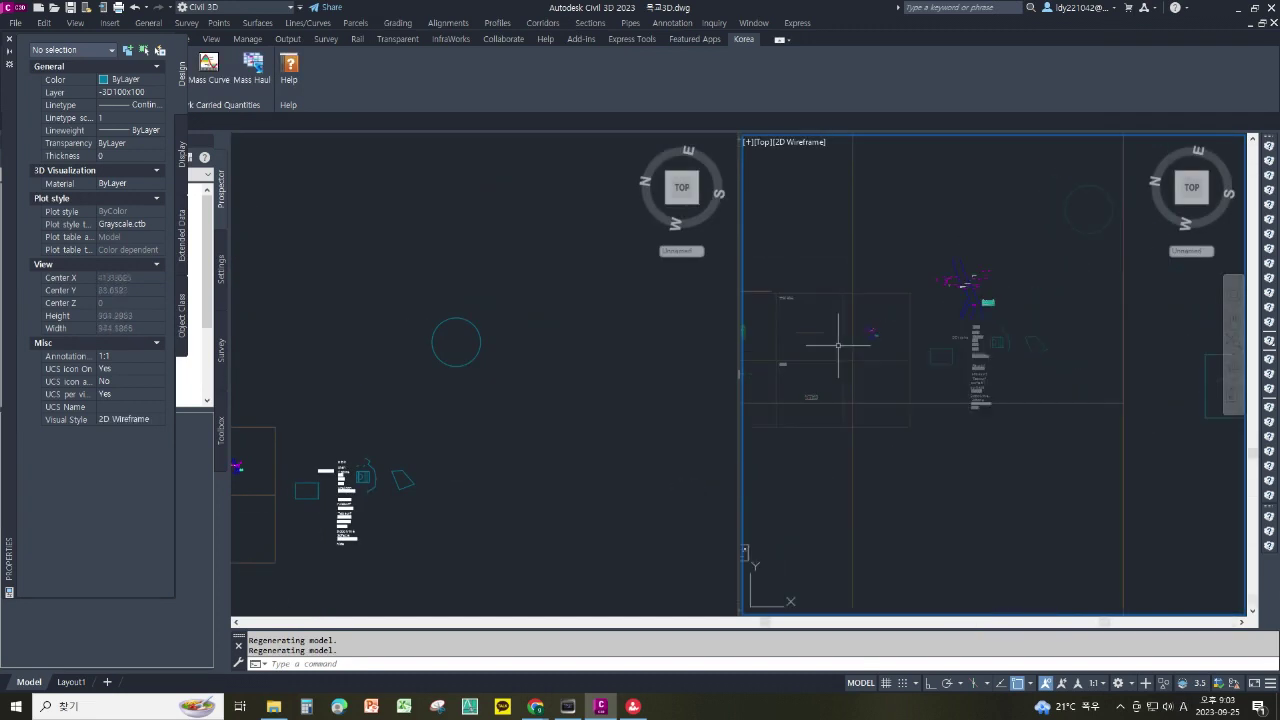
left_click(498, 430)
left_click(979, 373)
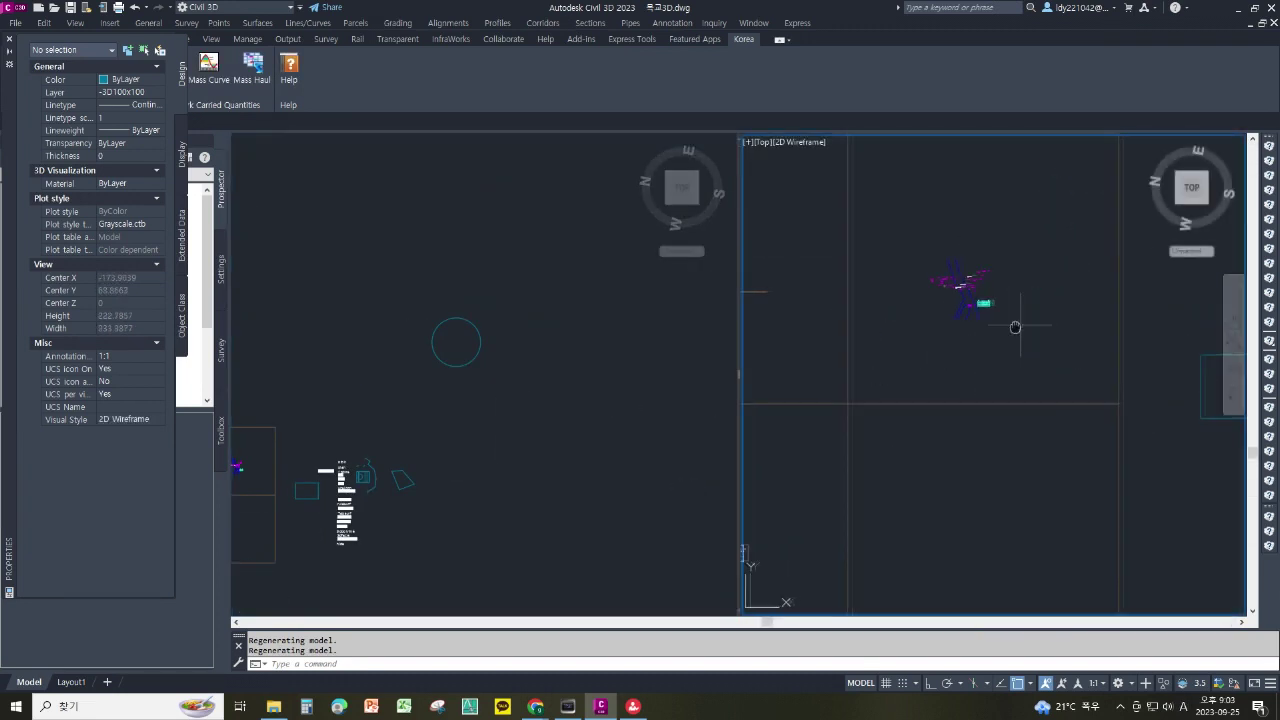
scroll(970, 360, "up", 6)
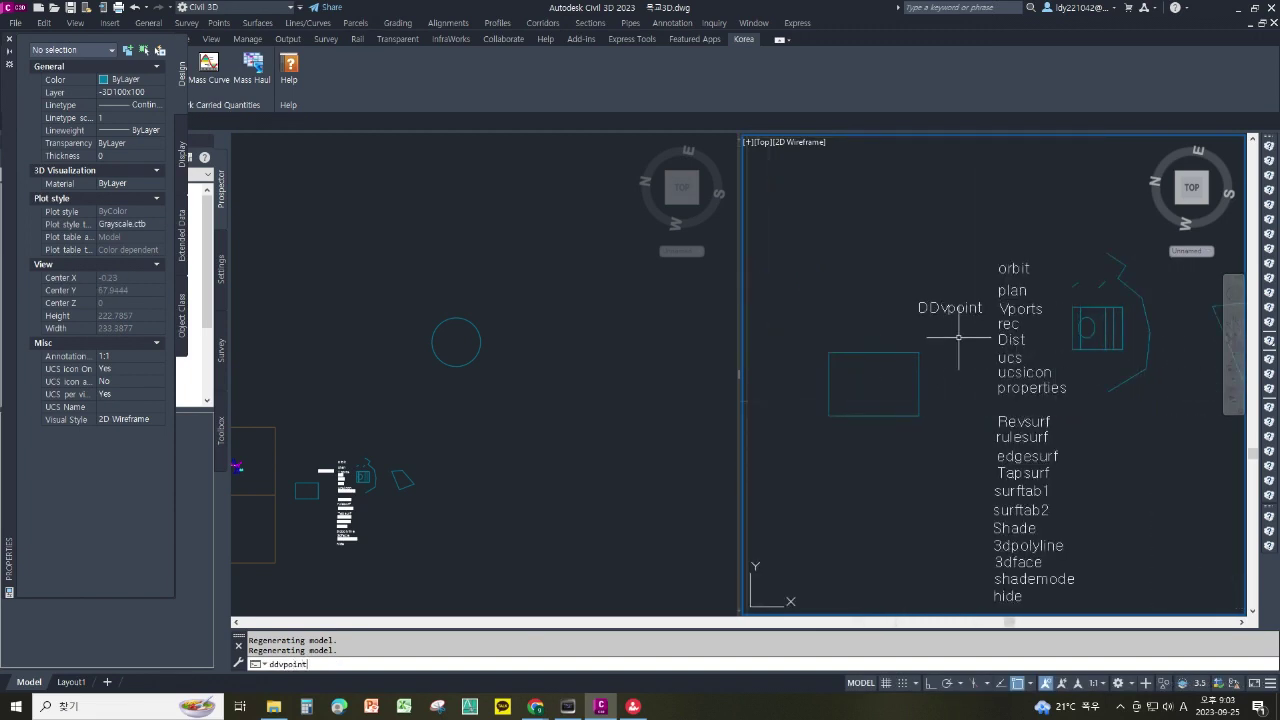
key("Return")
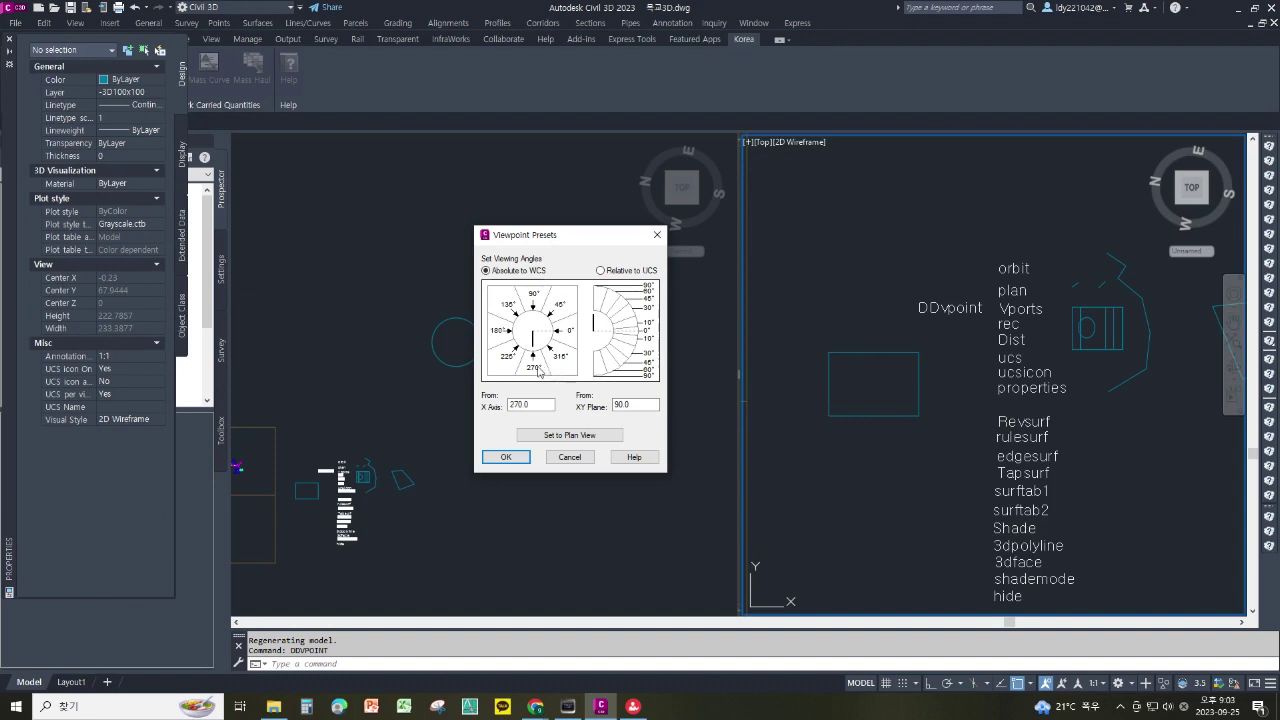
left_click(508, 457)
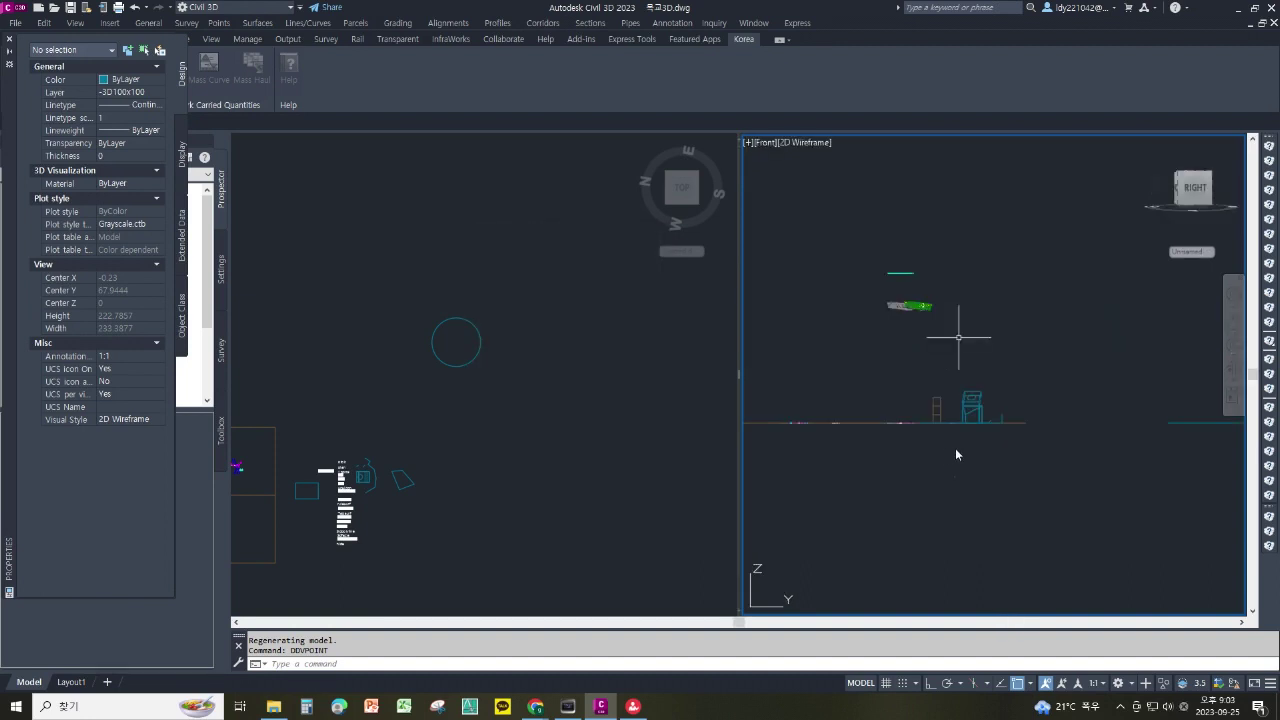
scroll(957, 327, "down", 3)
Undo the viewpoint change to return the viewport to its top view
type("u")
key("Return")
key("Return")
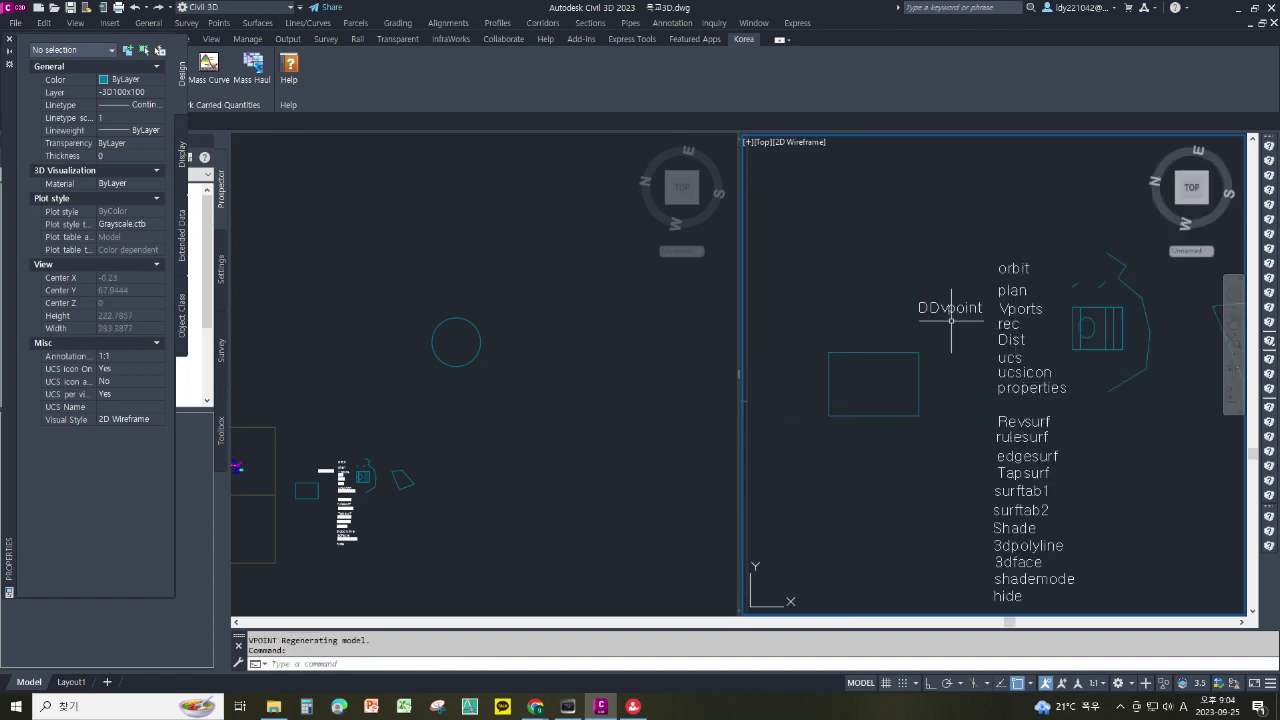
Draw a rectangle just below the existing one beside the command list
type("rec")
key("Return")
left_click(818, 451)
left_click(911, 520)
key("Escape")
Erase the older rectangle above the one just drawn
type("e")
key("Return")
left_click(930, 414)
left_click(881, 434)
key("Return")
Measure the length of the new rectangle's upper edge with the distance command
type("di")
key("Return")
left_click(820, 451)
left_click(908, 451)
key("Escape")
Erase the measured rectangle next to the command list
type("e")
key("Return")
left_click(903, 429)
left_click(869, 474)
key("Return")
key("Escape")
key("Escape")
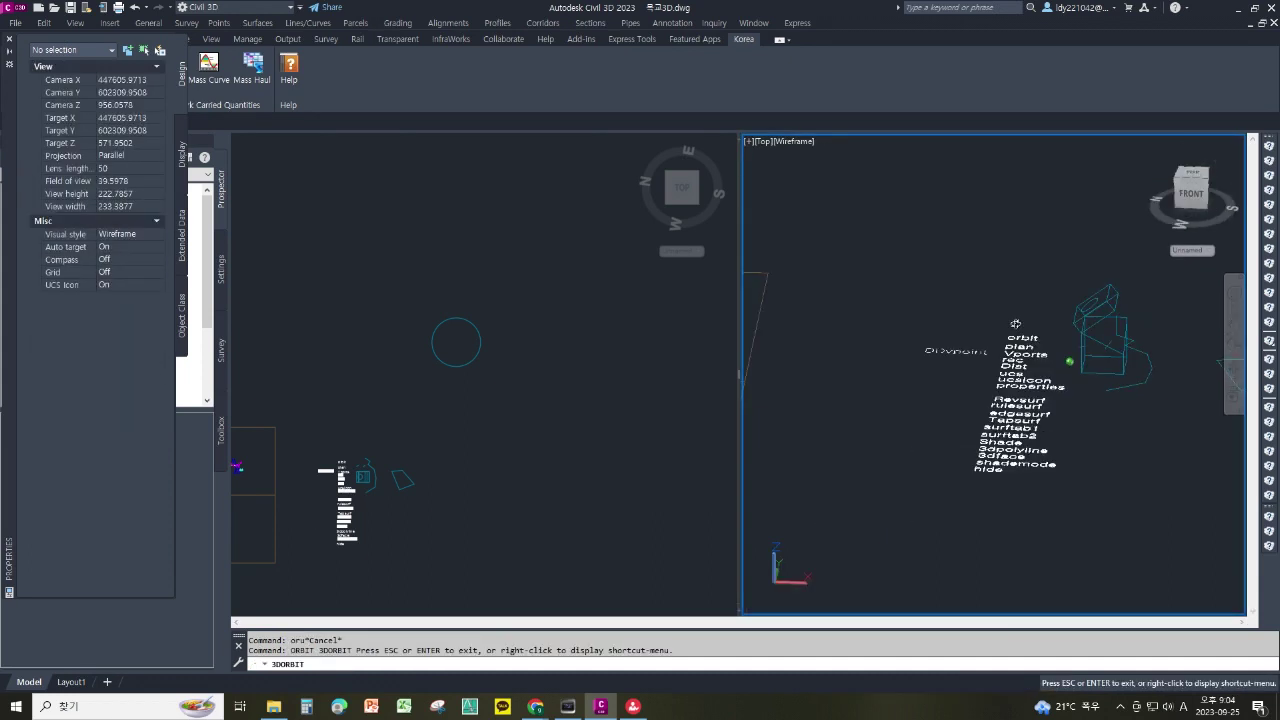
Orbit the viewport with the command list into an oblique 3D view and exit the orbit
right_click(1015, 322)
left_click(1050, 333)
middle_click_drag(846, 598, 906, 451)
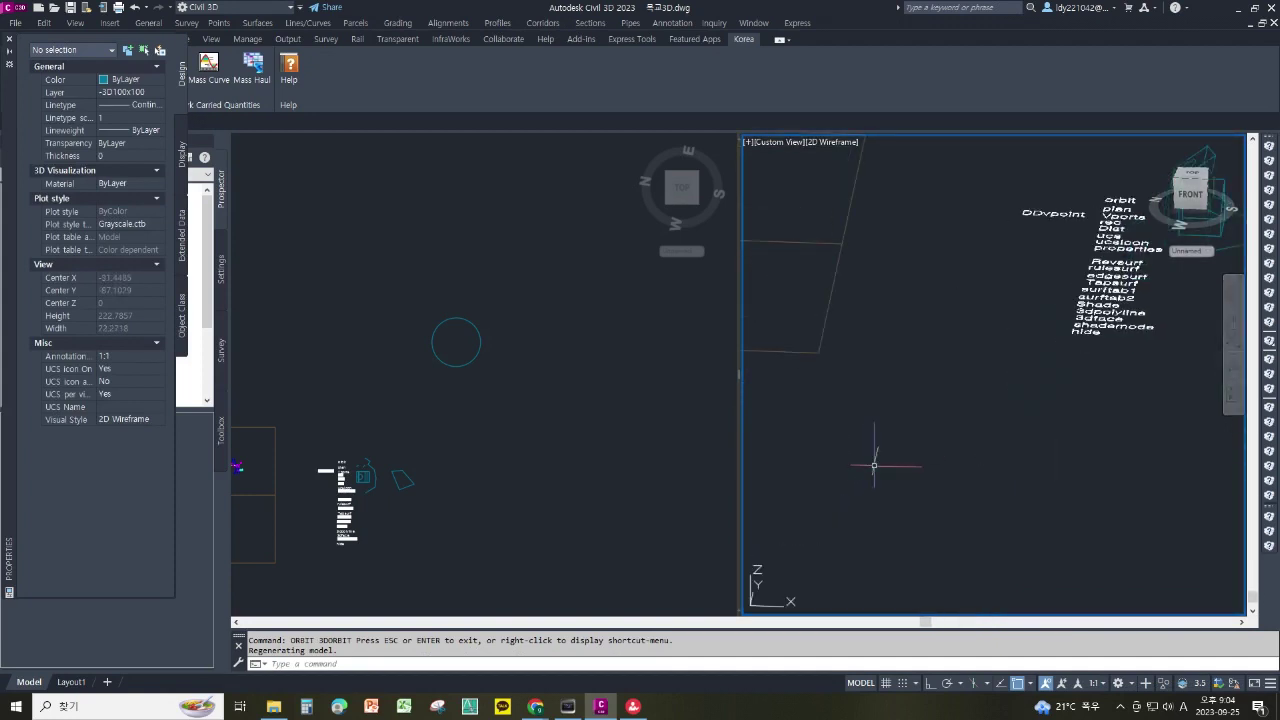
key("Escape")
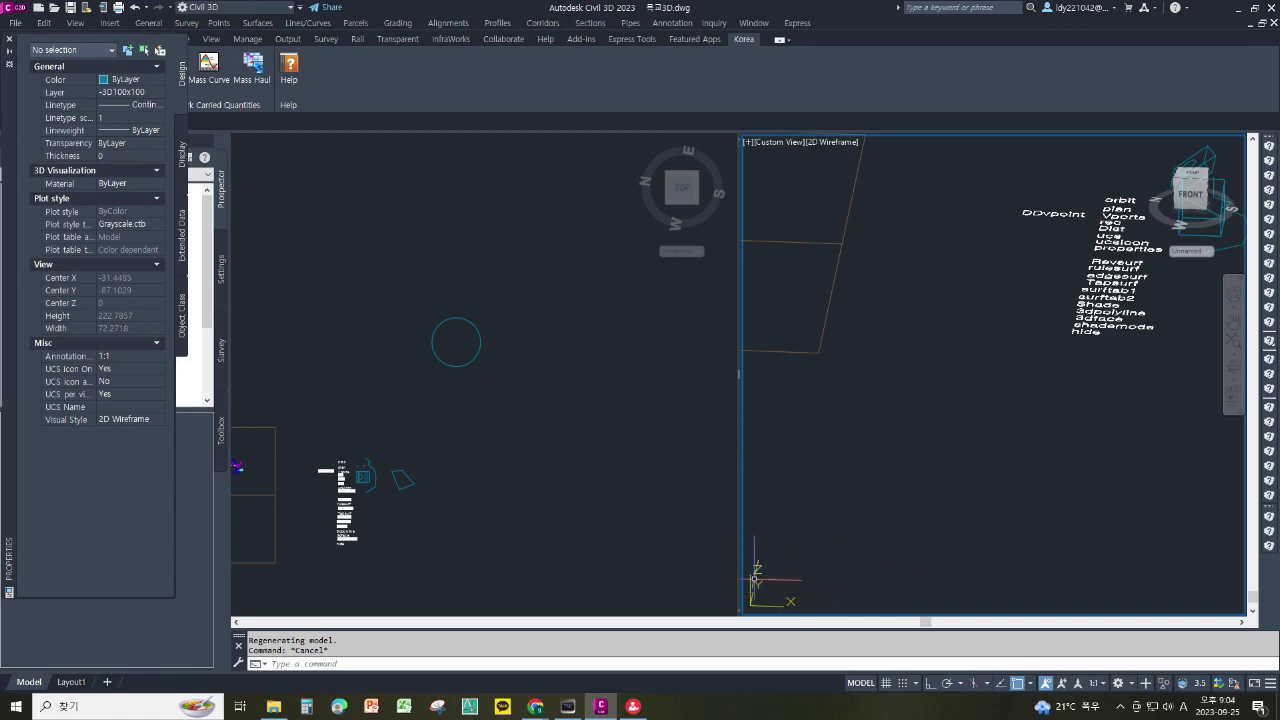
Move the UCS origin to the lower front corner of the wireframe box beside the command list
scroll(815, 465, "down", 4)
scroll(912, 436, "up", 4)
scroll(1014, 414, "up", 4)
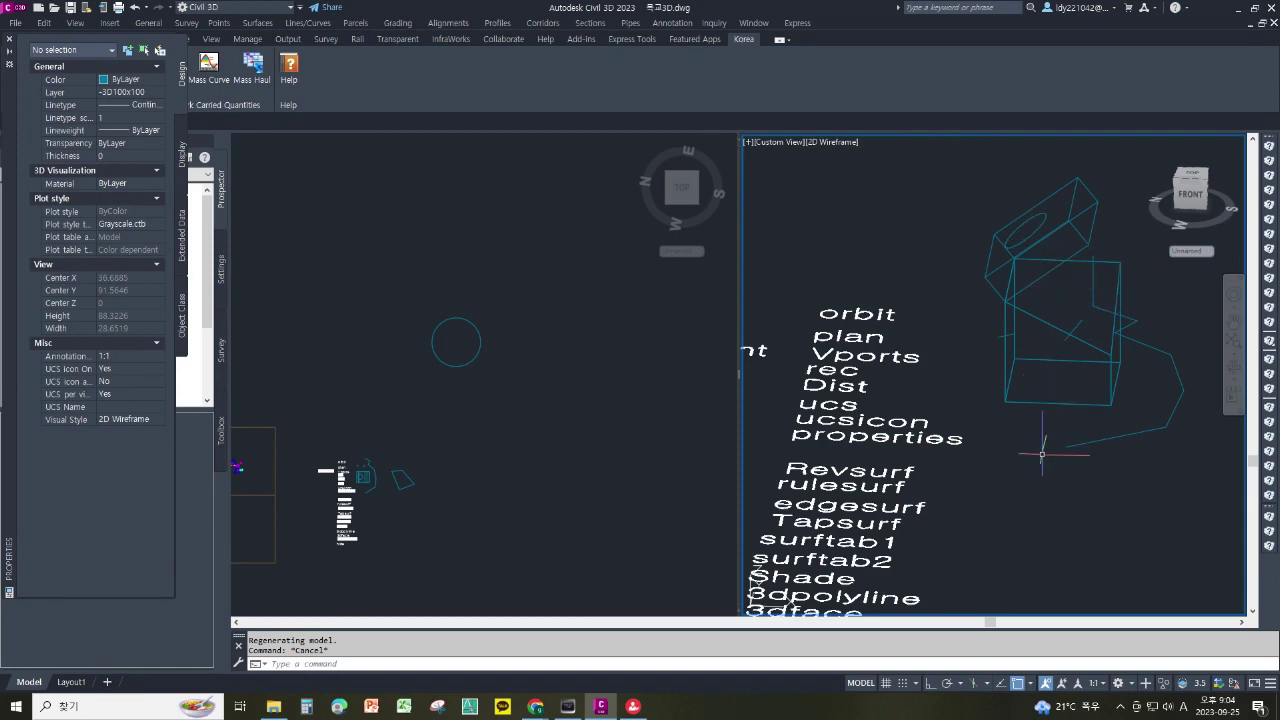
key("Return")
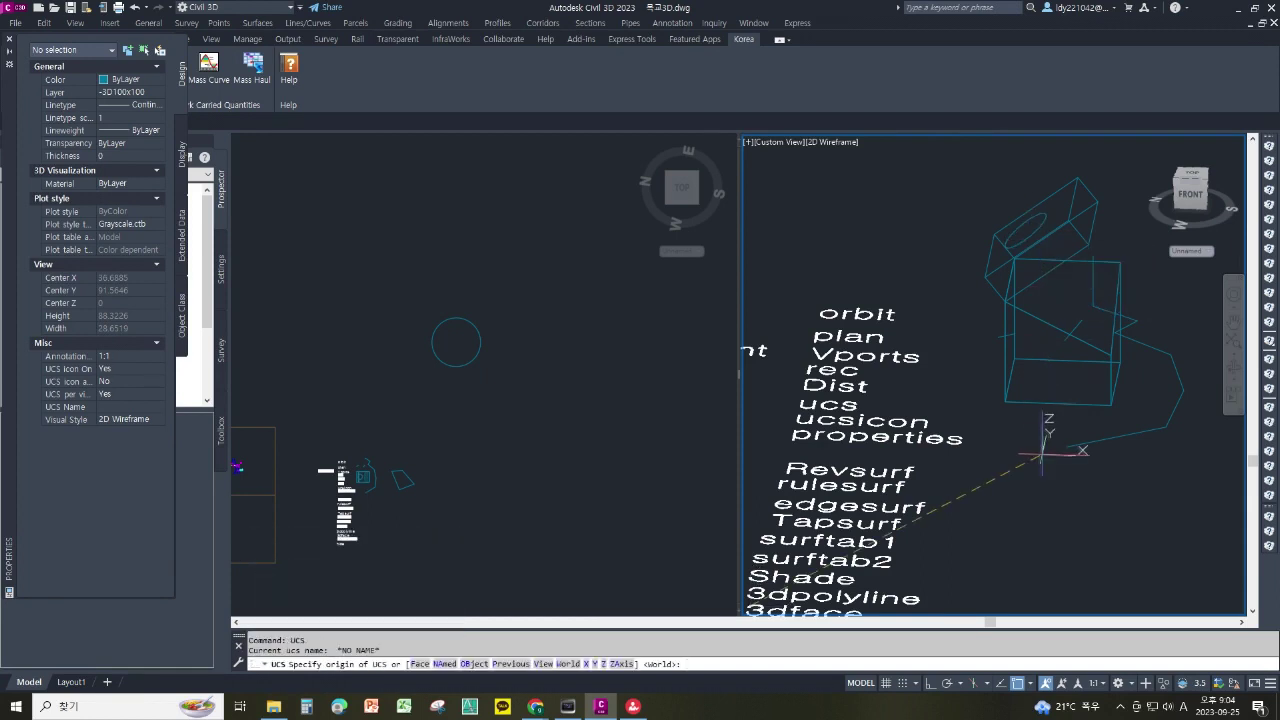
type("o")
key("Return")
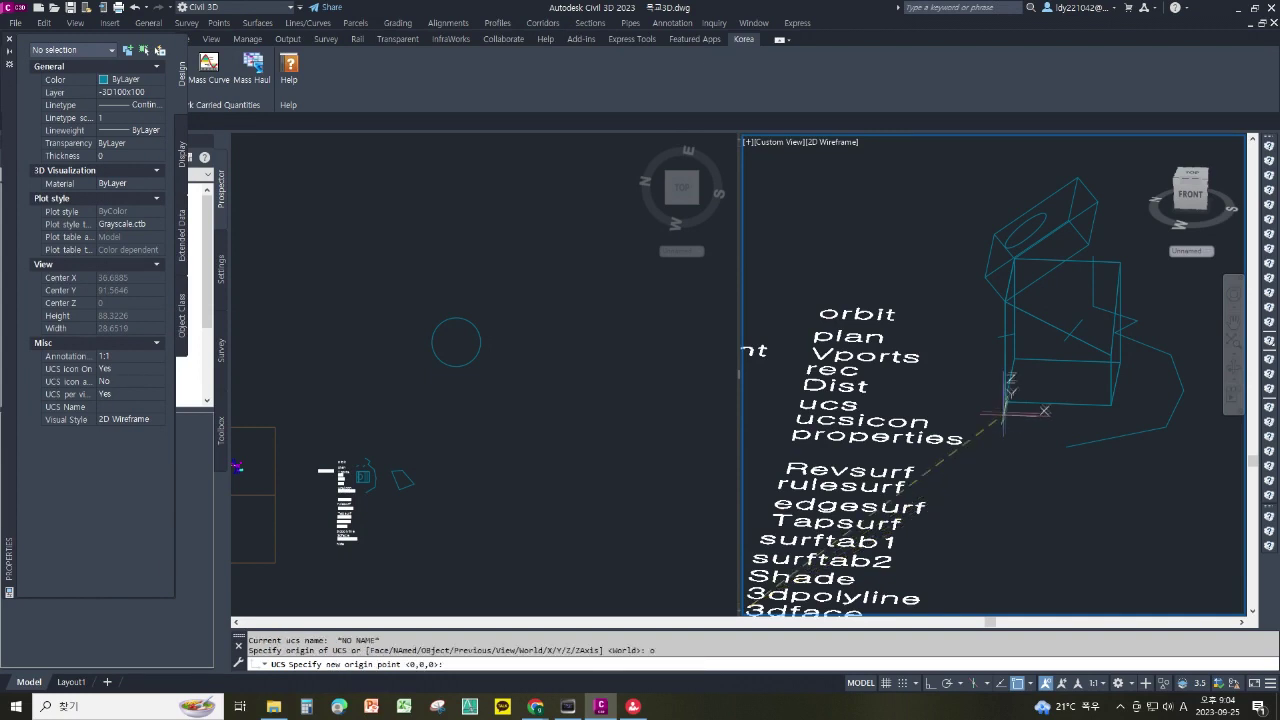
left_click(1006, 402)
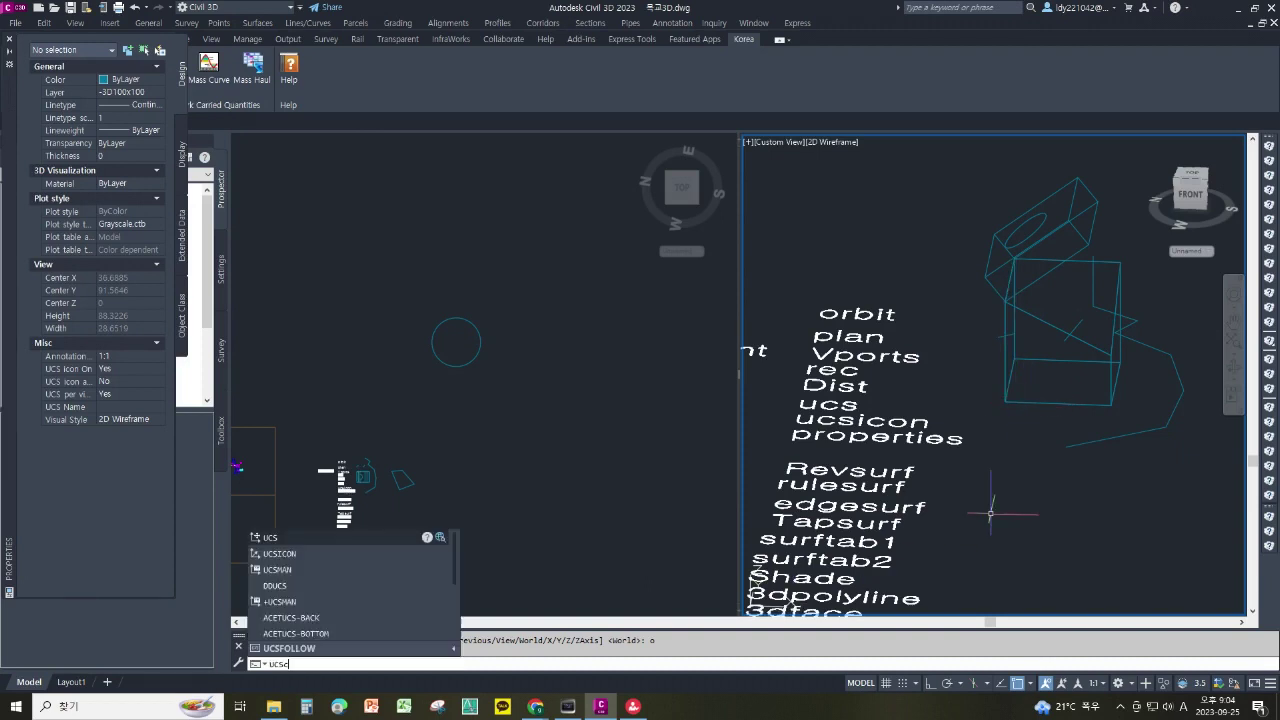
Set UCSICON to the Origin option so the icon sits at the UCS origin
type("on")
key("Return")
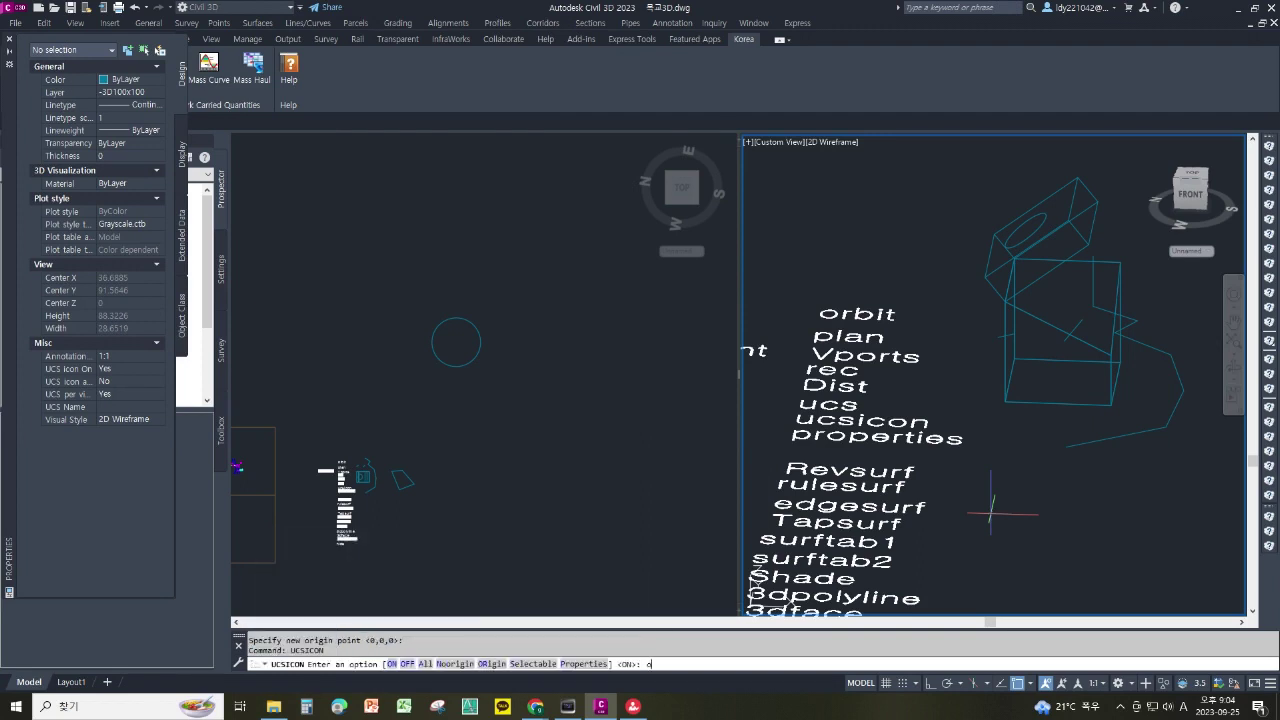
key("Return")
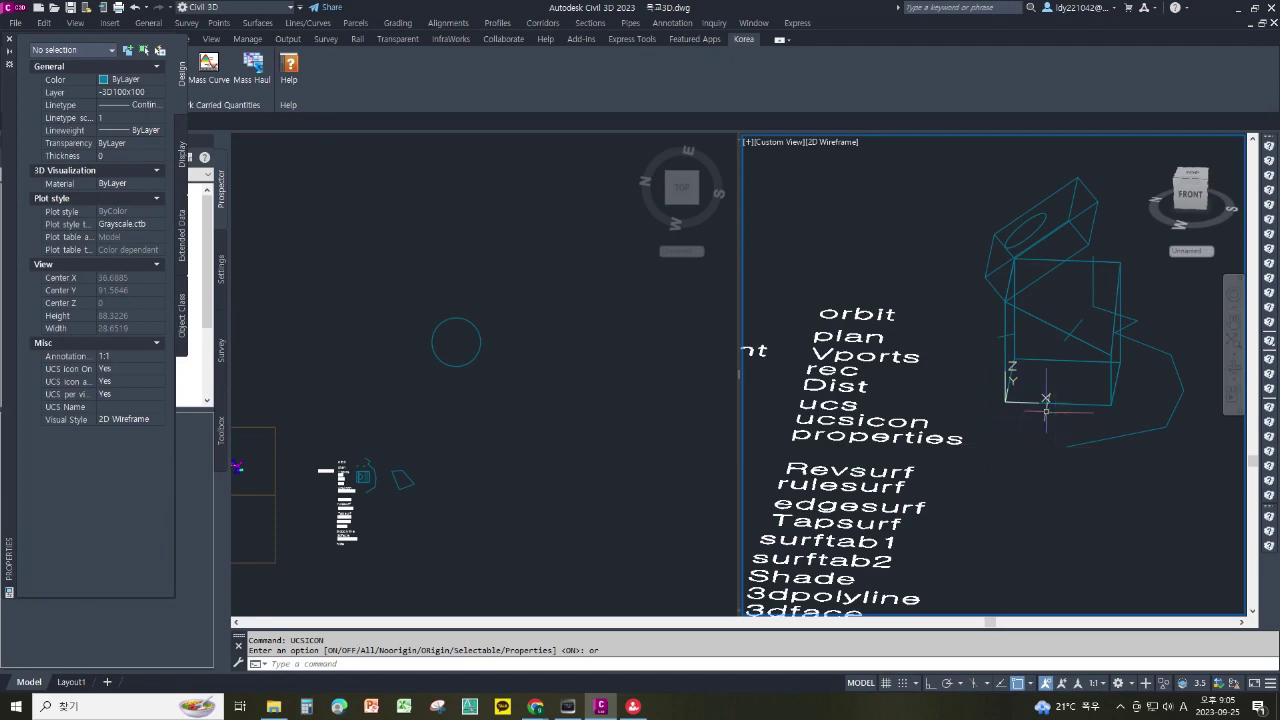
scroll(1033, 428, "down", 4)
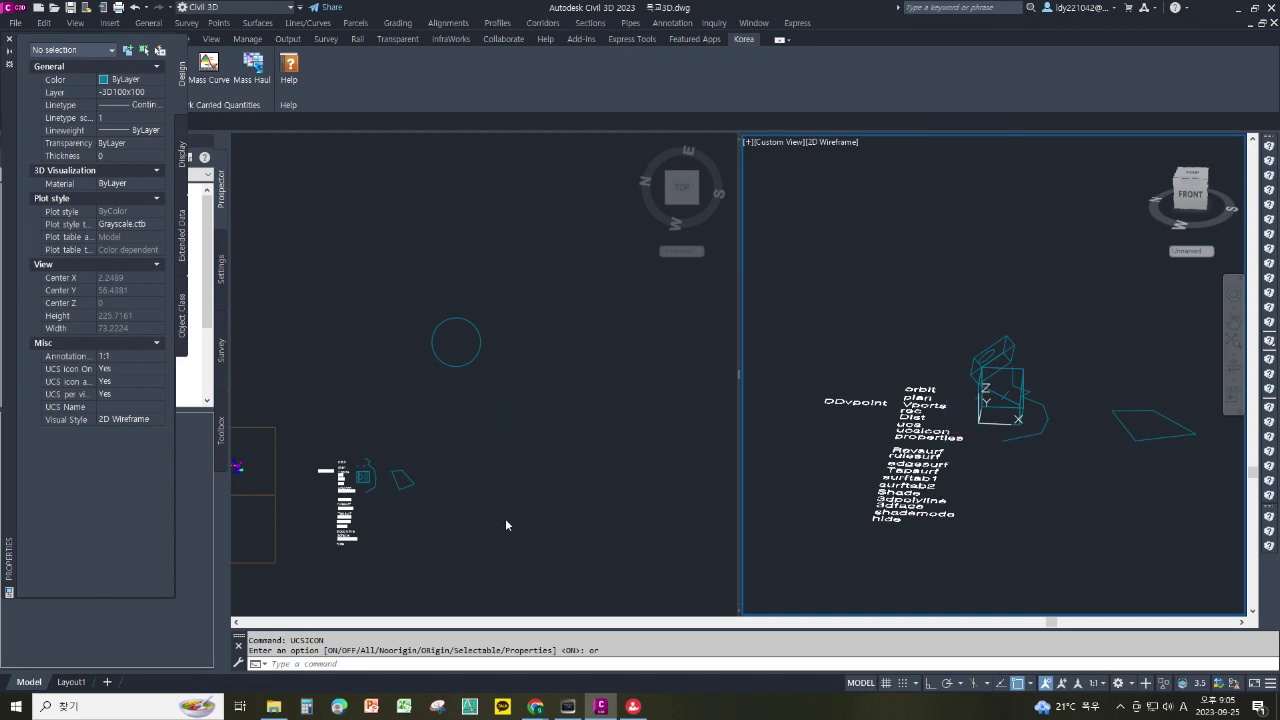
Compare the UCS icon in the plan viewport with the 3D viewport and examine the command list
left_click(547, 452)
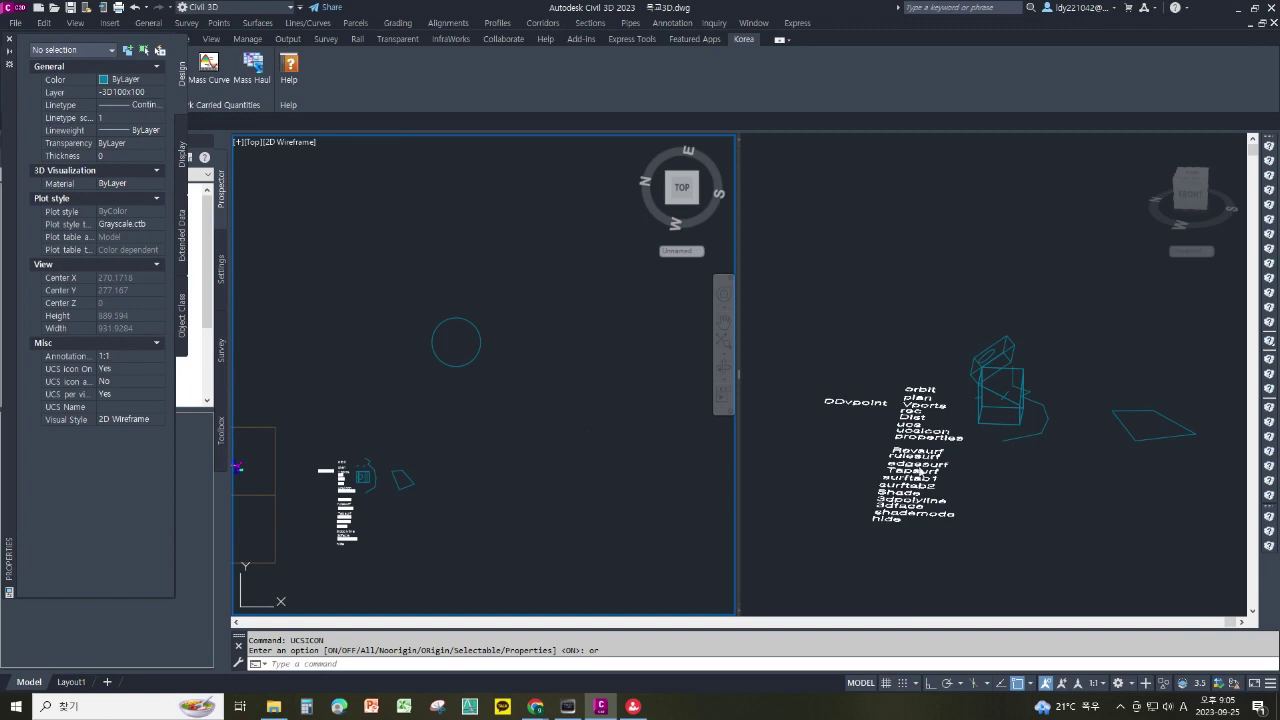
left_click(990, 452)
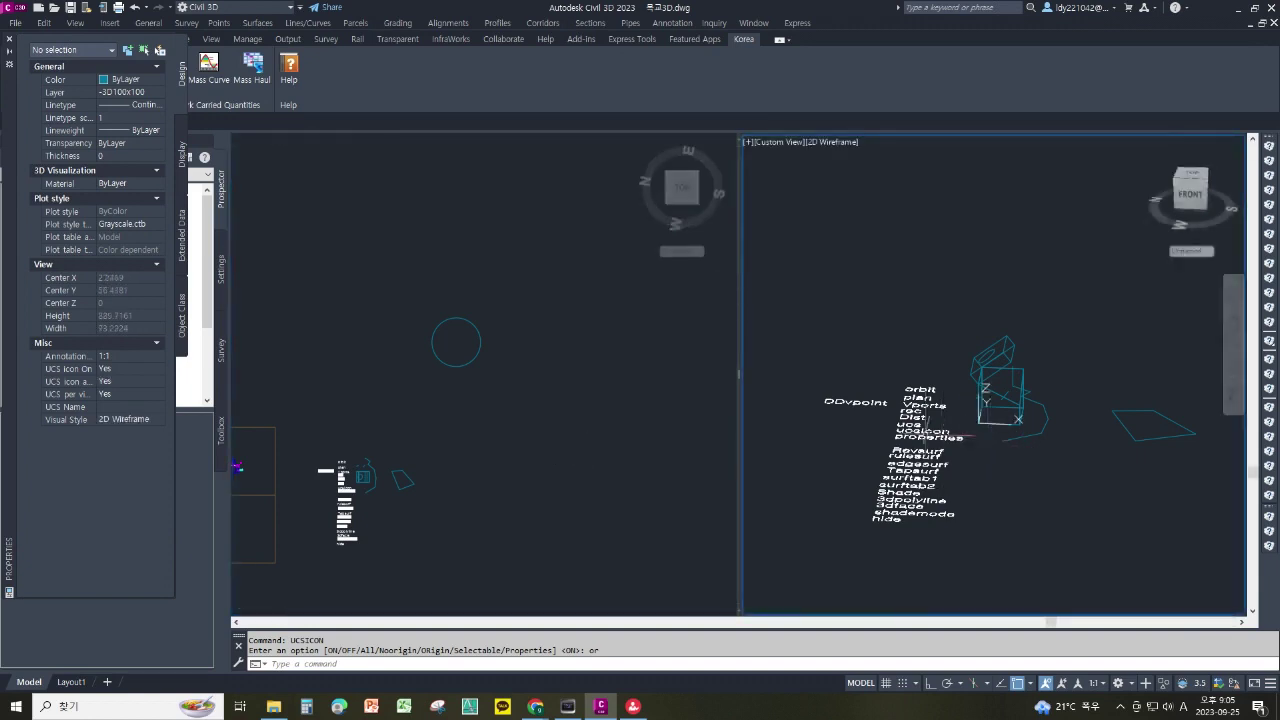
scroll(916, 433, "up", 5)
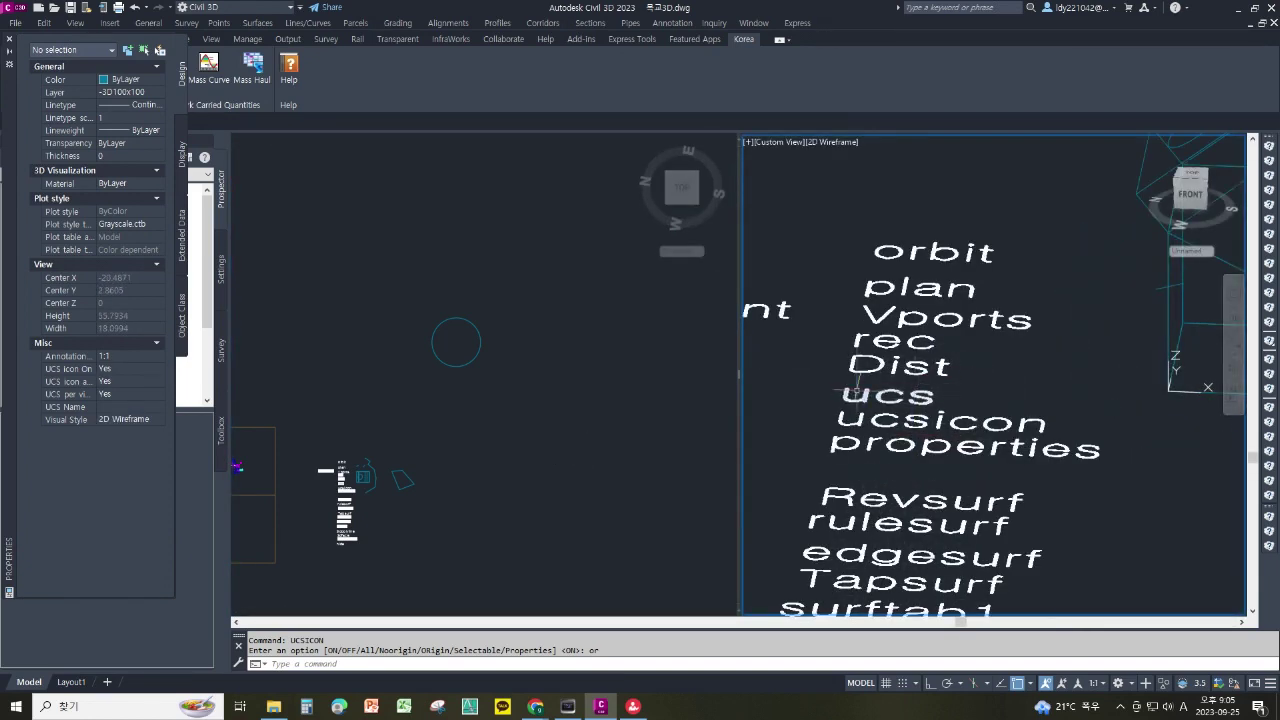
scroll(915, 400, "down", 4)
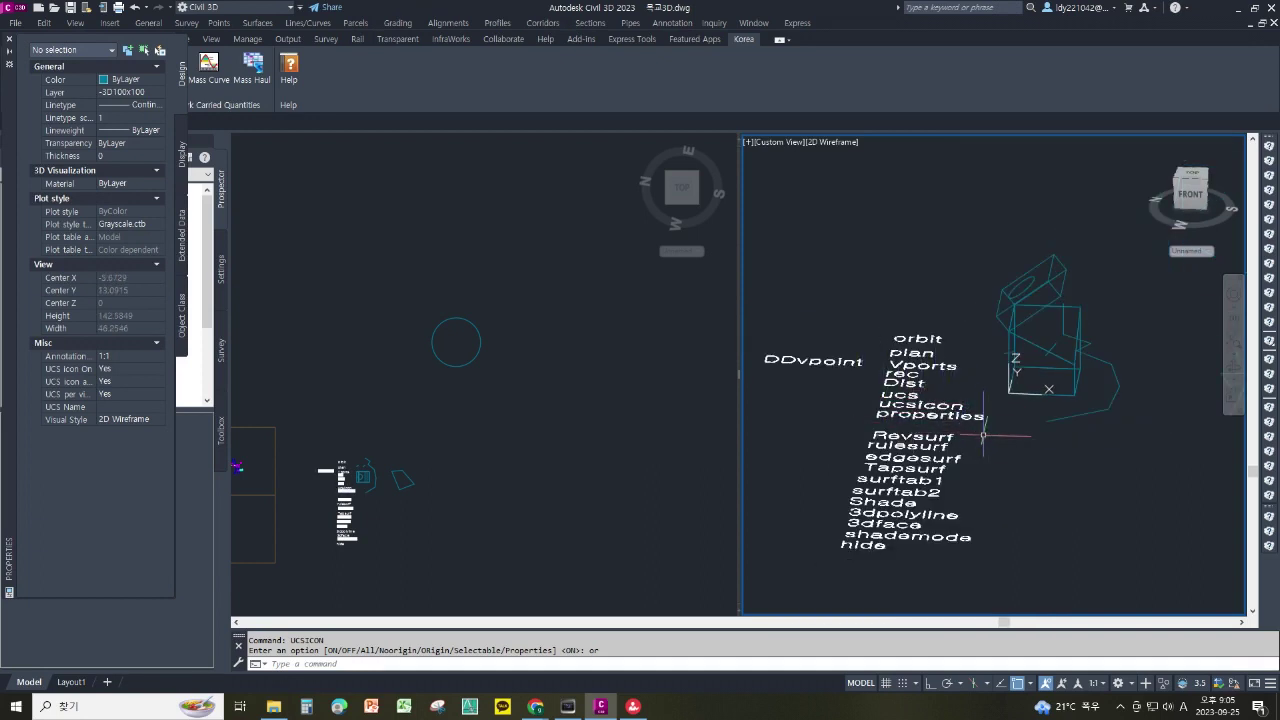
key("Return")
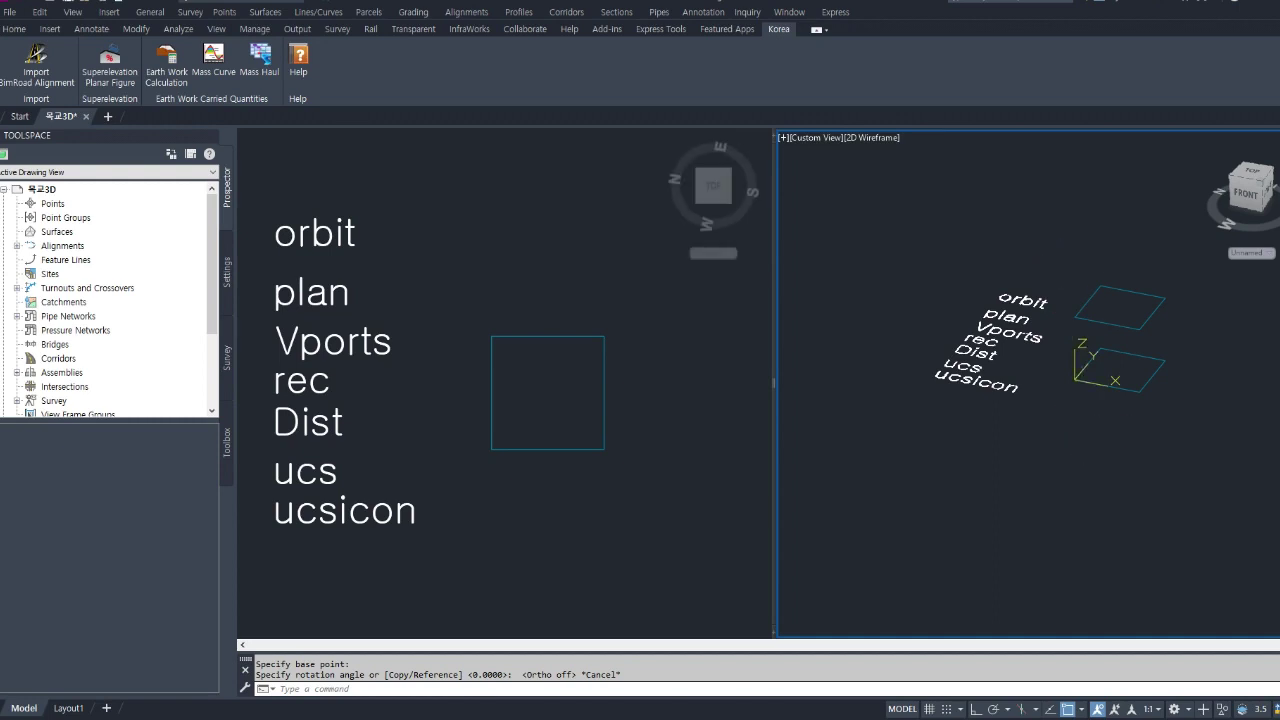
Draw a vertical line from the front corner of the lower square to the matching corner of the upper square
left_click(1087, 452)
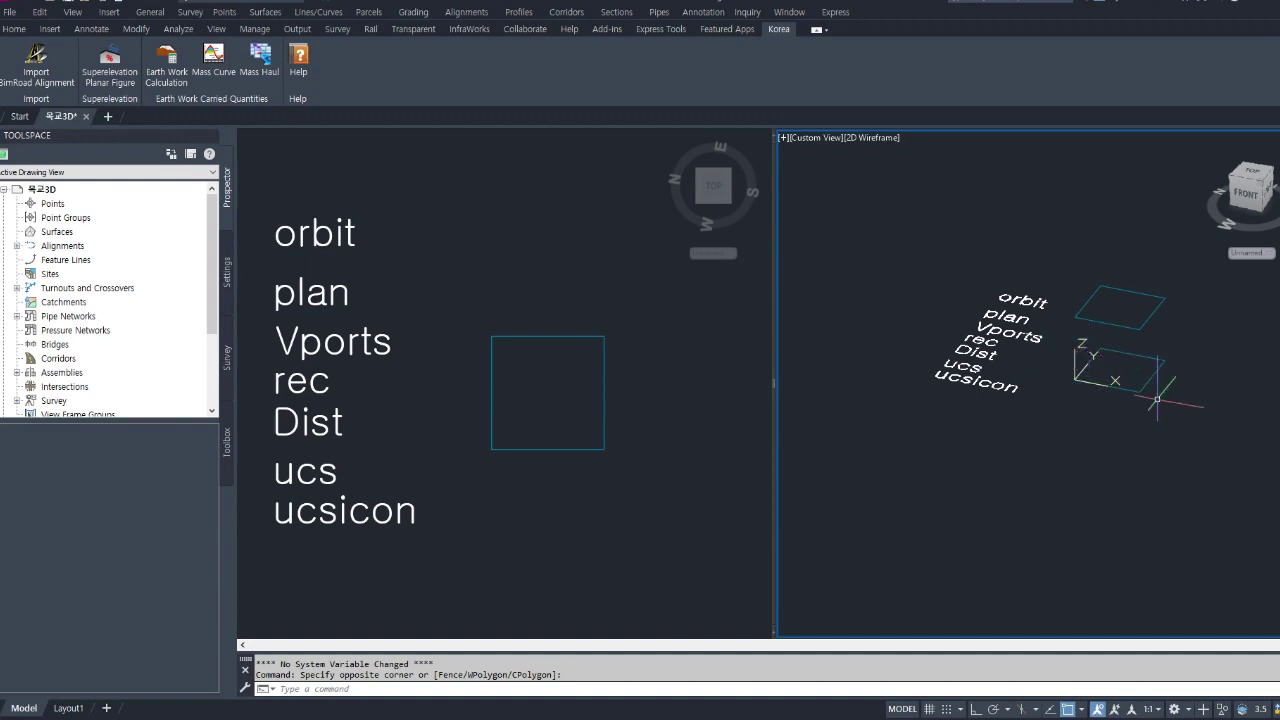
middle_click_drag(1139, 401, 1061, 472)
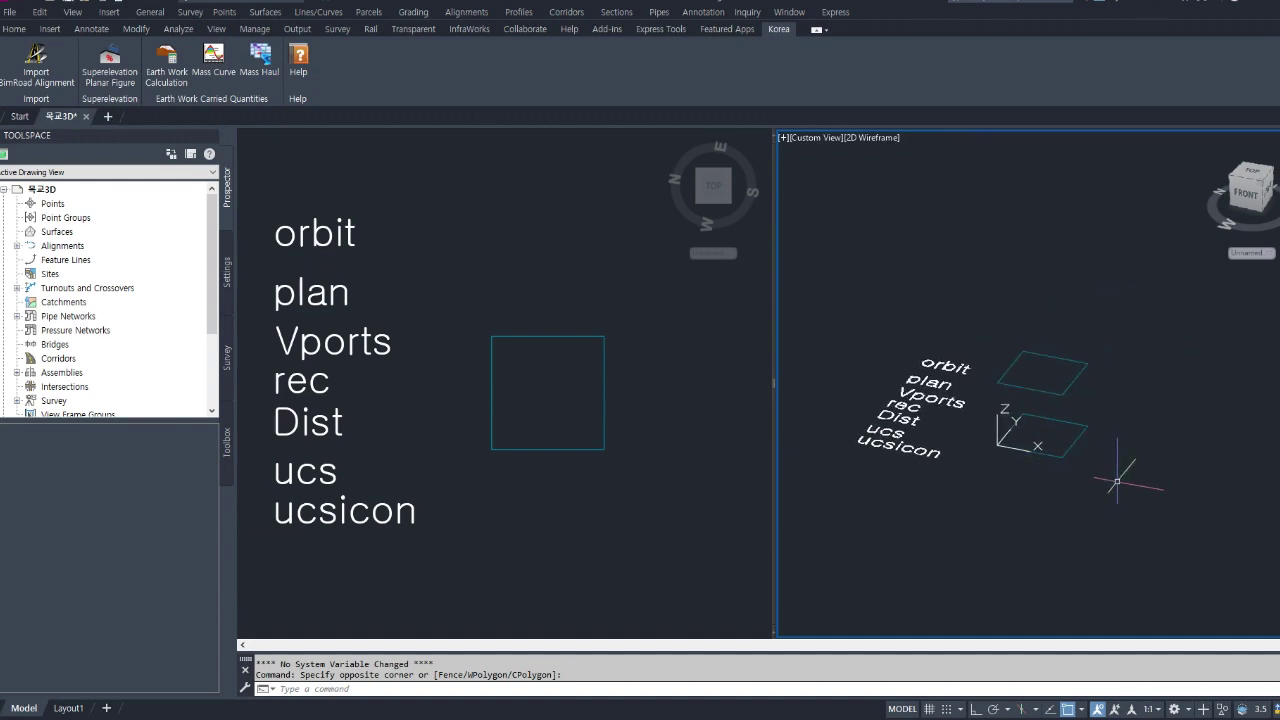
key("Escape")
key("Escape")
type("l")
key("Return")
left_click(1060, 457)
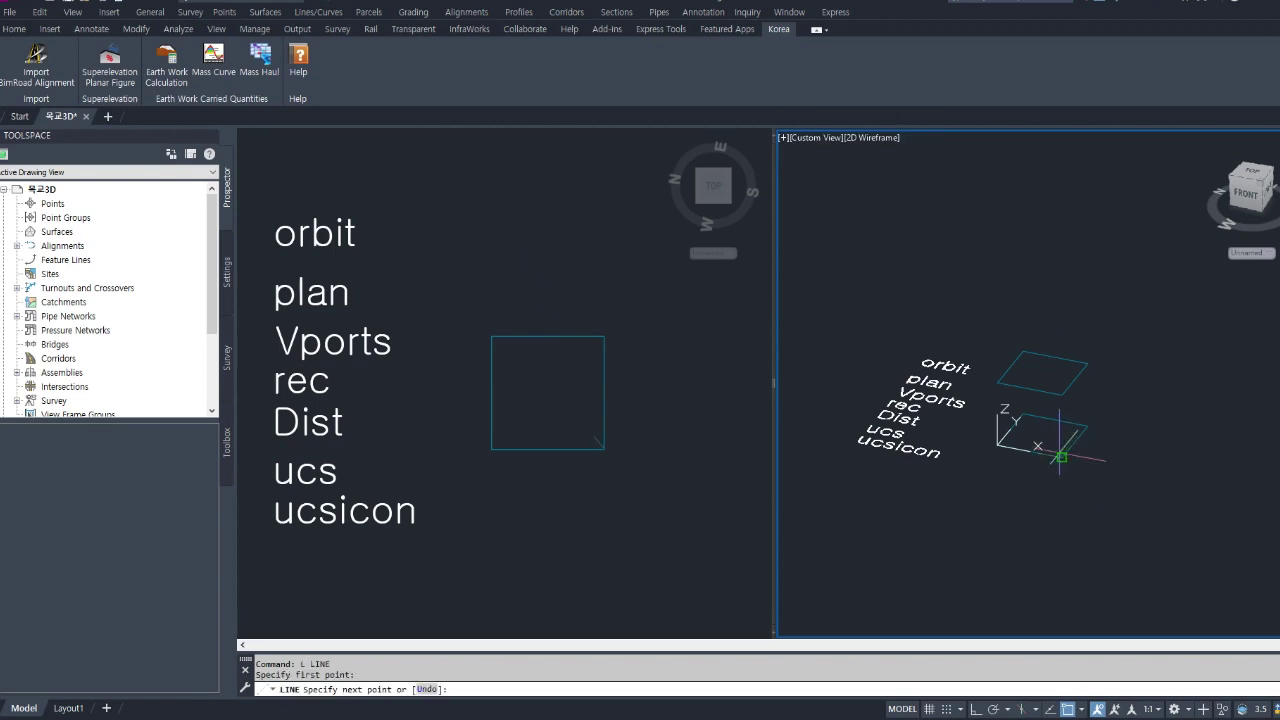
left_click(1060, 396)
key("Escape")
type("c")
key("Return")
key("Escape")
Copy the vertical line to the other three corners of the squares to complete the wireframe box
type("p")
key("Return")
left_click(1088, 412)
left_click(1046, 412)
key("Return")
left_click(1060, 456)
left_click(998, 443)
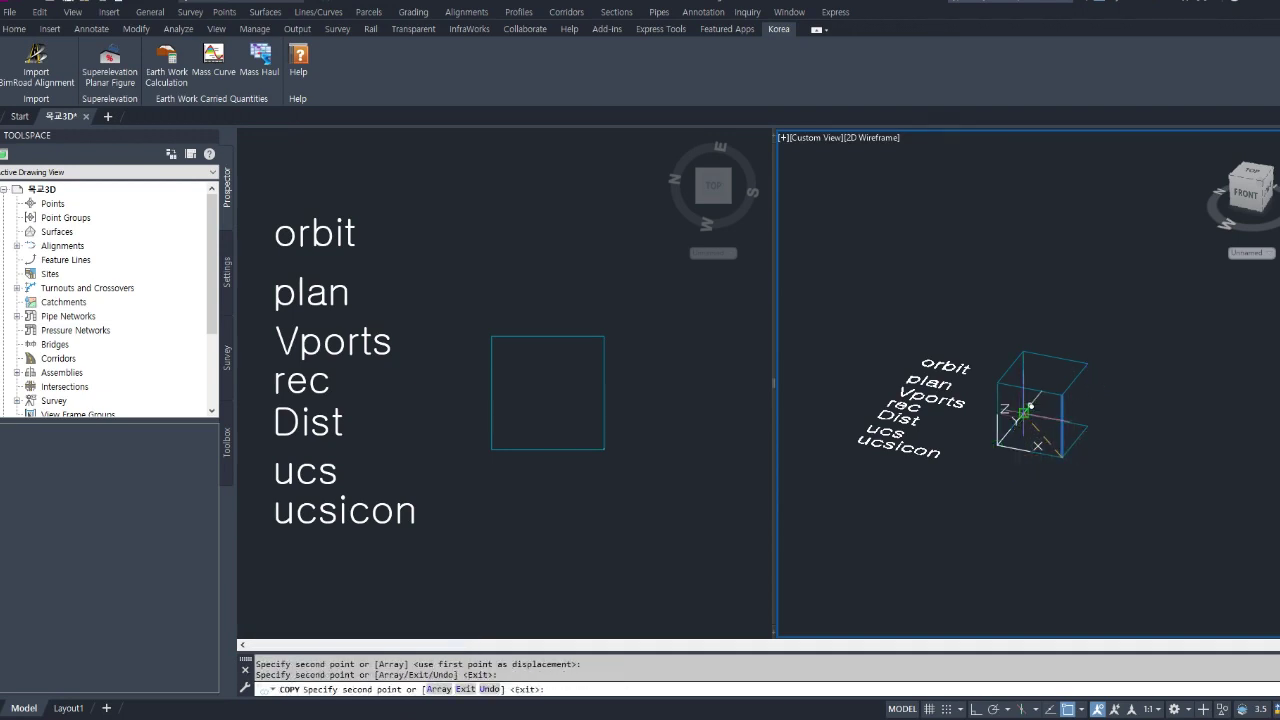
key("Escape")
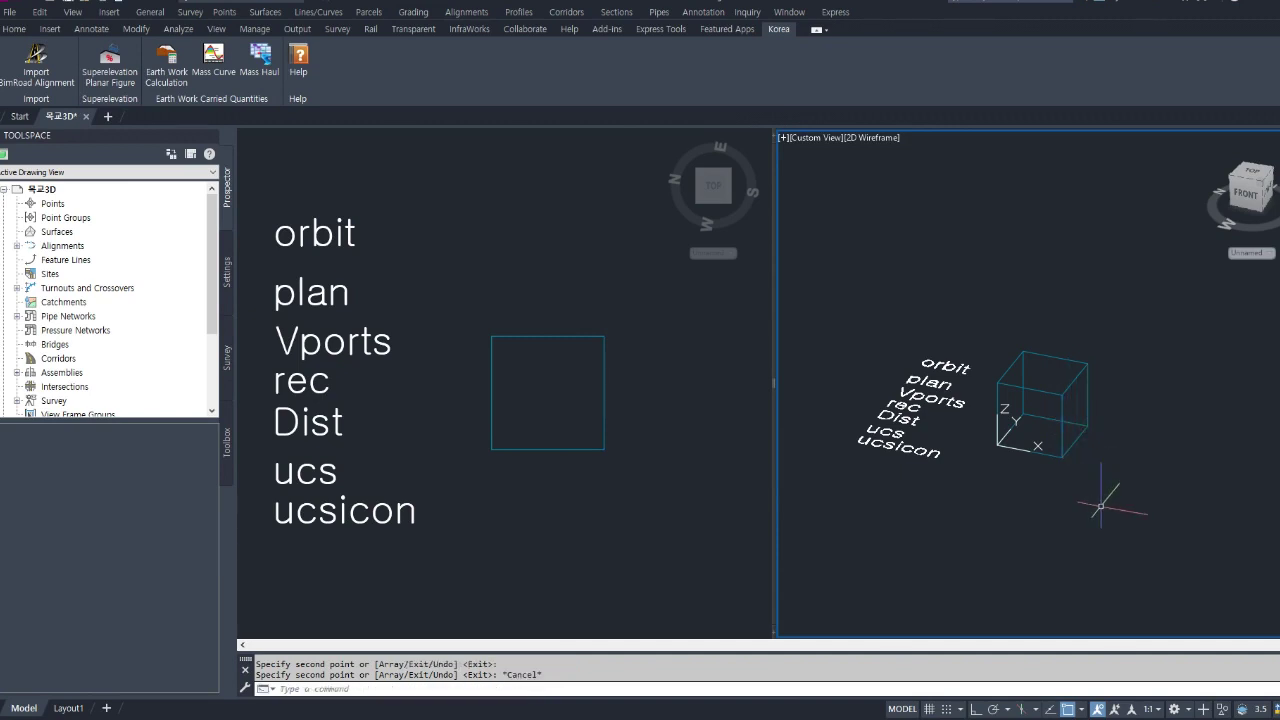
Start a block definition and select both squares and the four vertical lines of the wireframe box
type("blokc")
key("BackSpace")
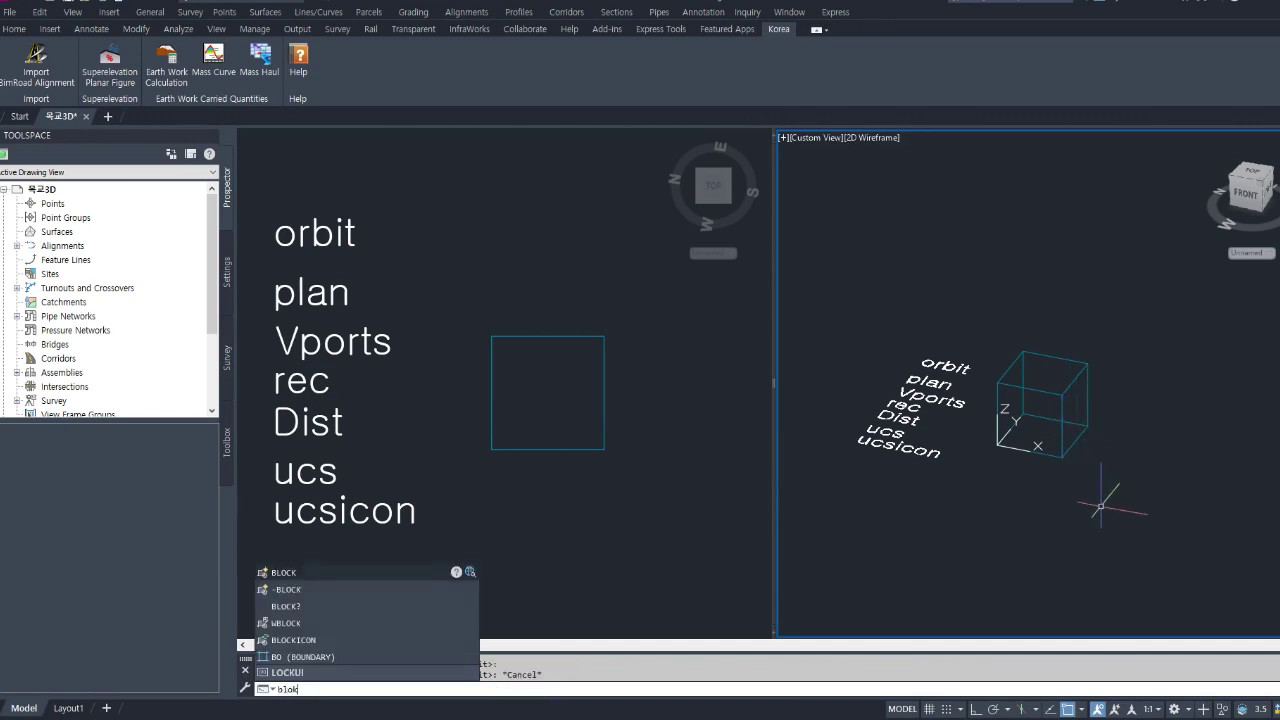
type("c")
key("Return")
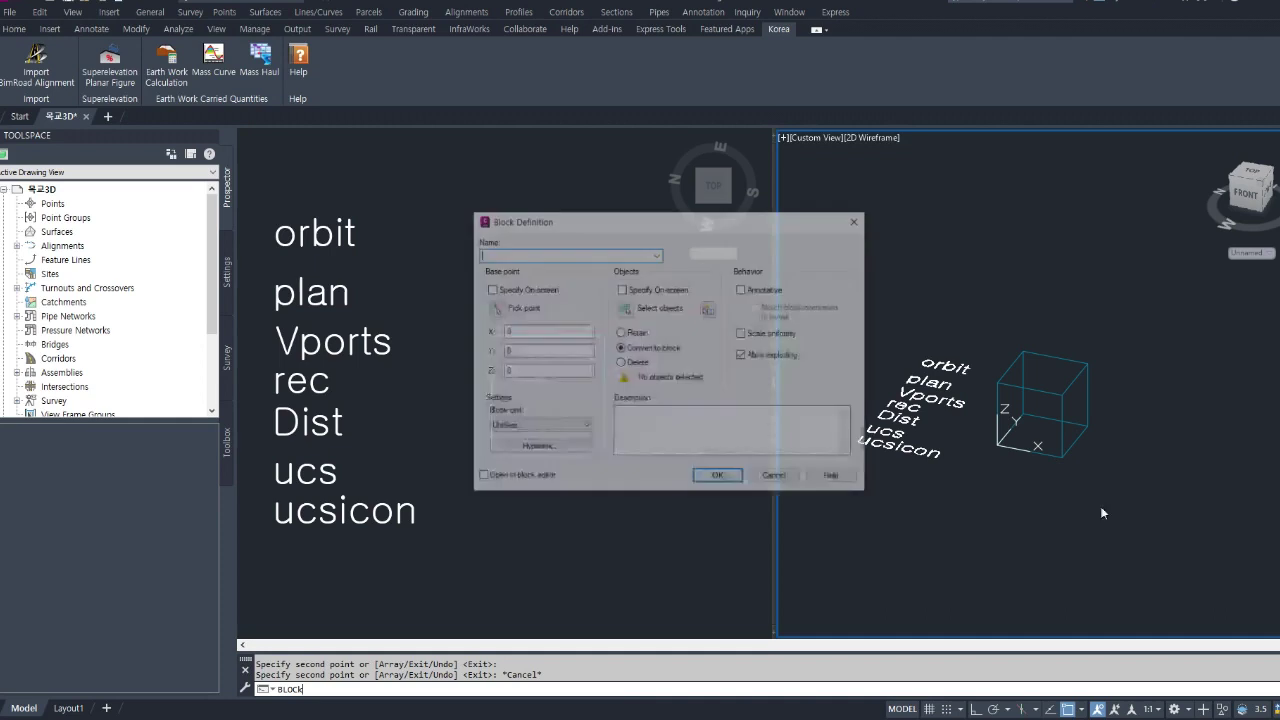
left_click(623, 307)
left_click(1116, 320)
left_click(942, 546)
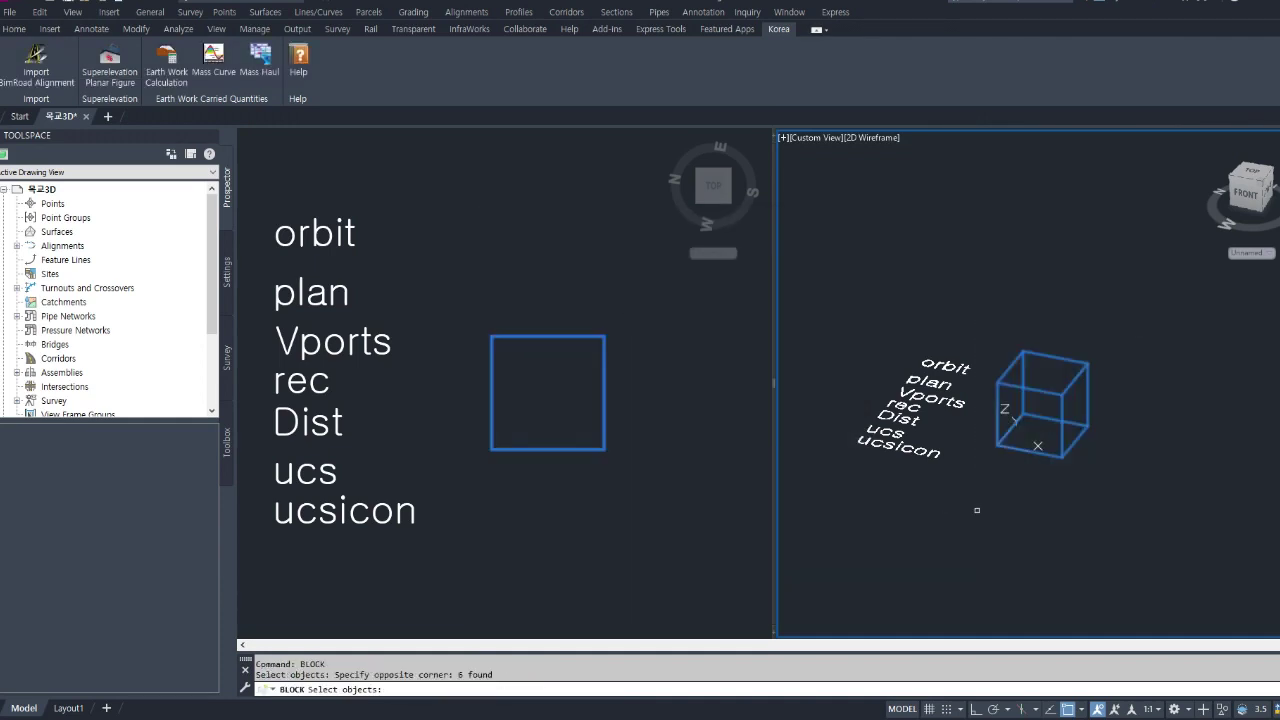
key("Return")
Set the block's base point at the box corner on the UCS origin and create the block with the name box
left_click(491, 309)
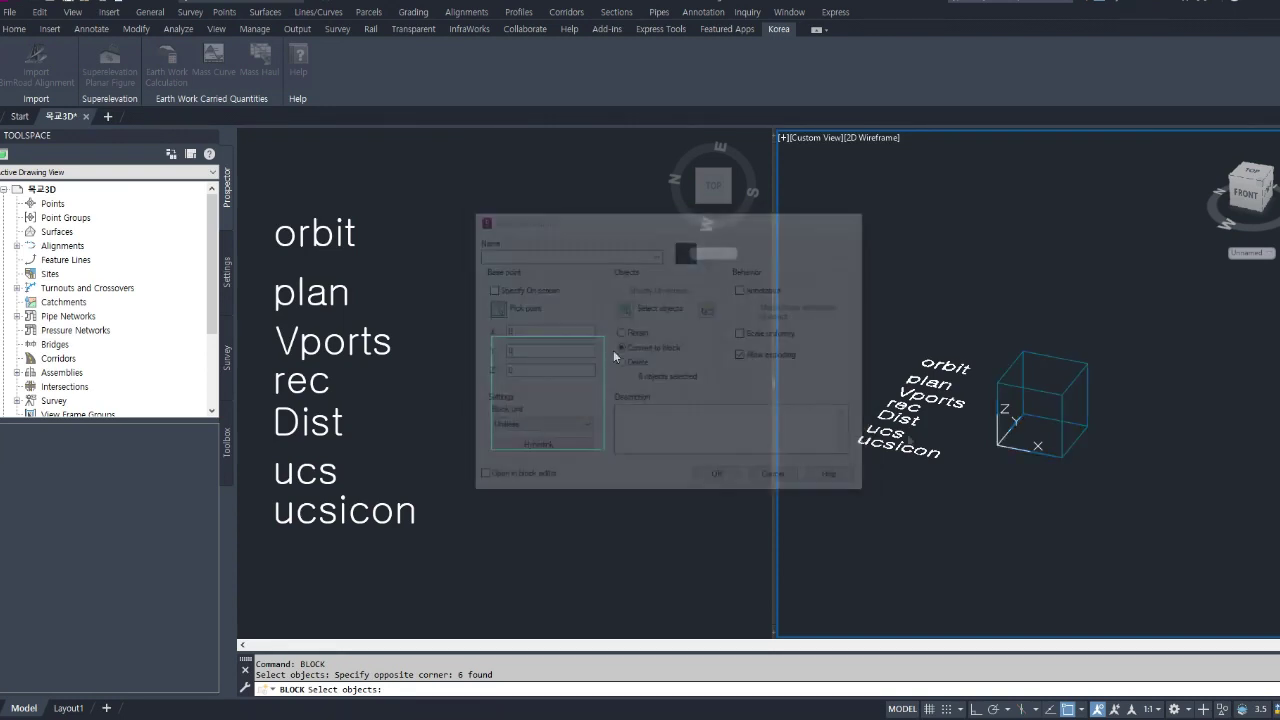
left_click(998, 444)
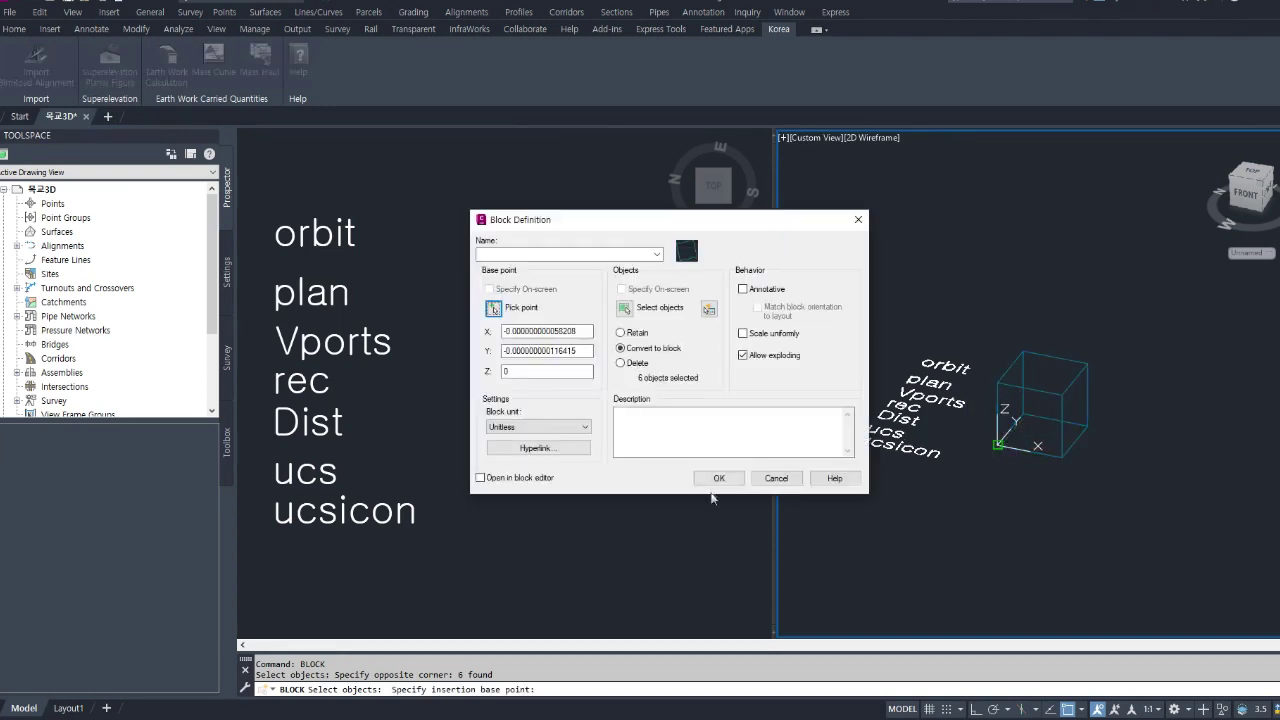
left_click(717, 479)
left_click(733, 367)
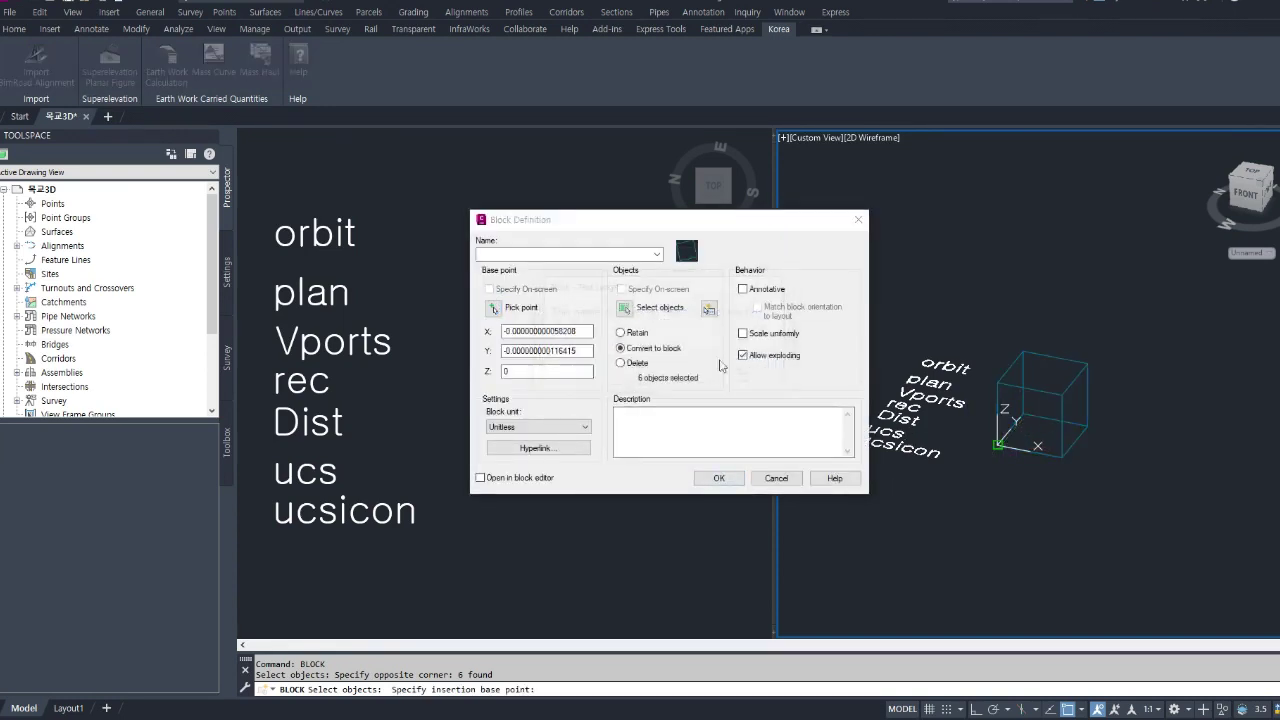
type("box")
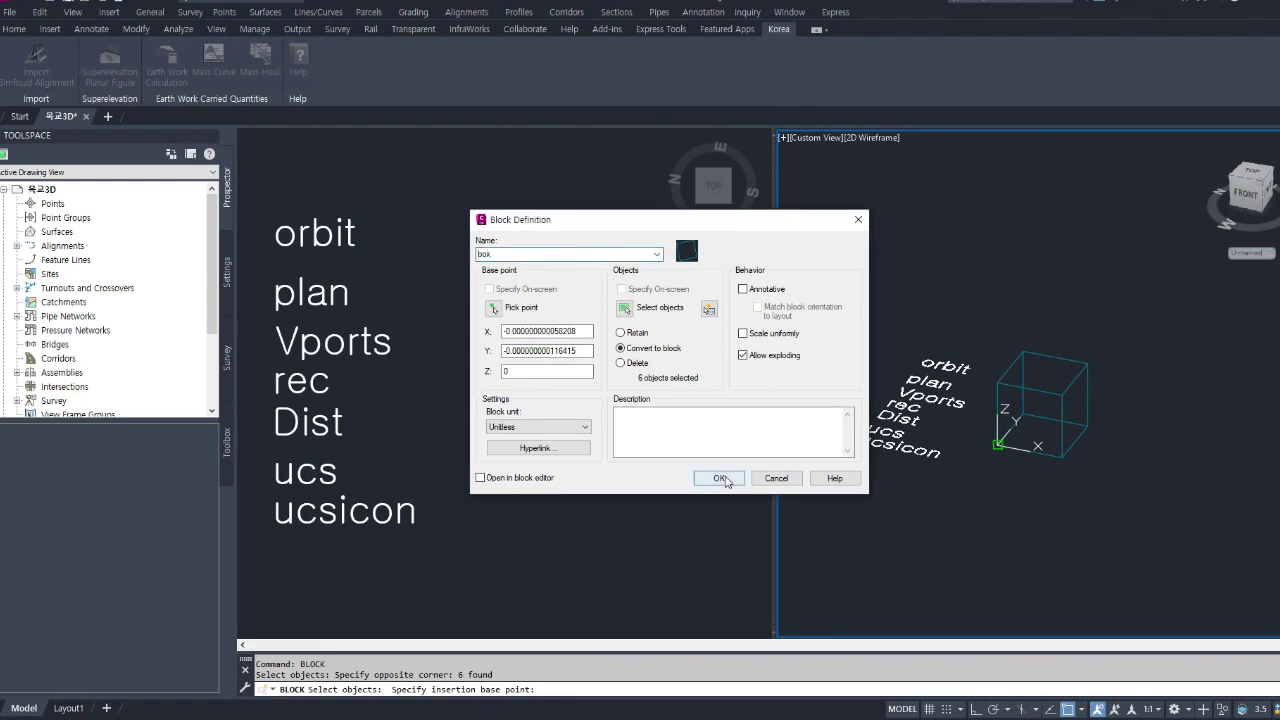
left_click(720, 478)
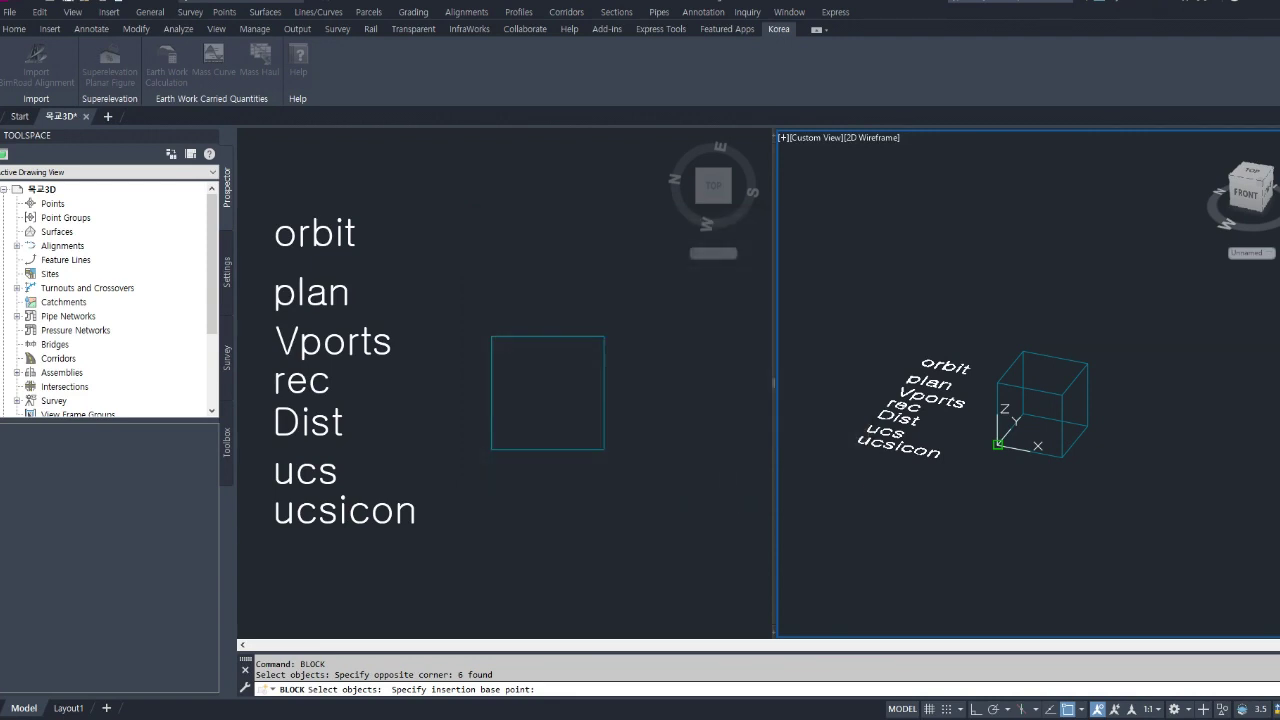
key("Escape")
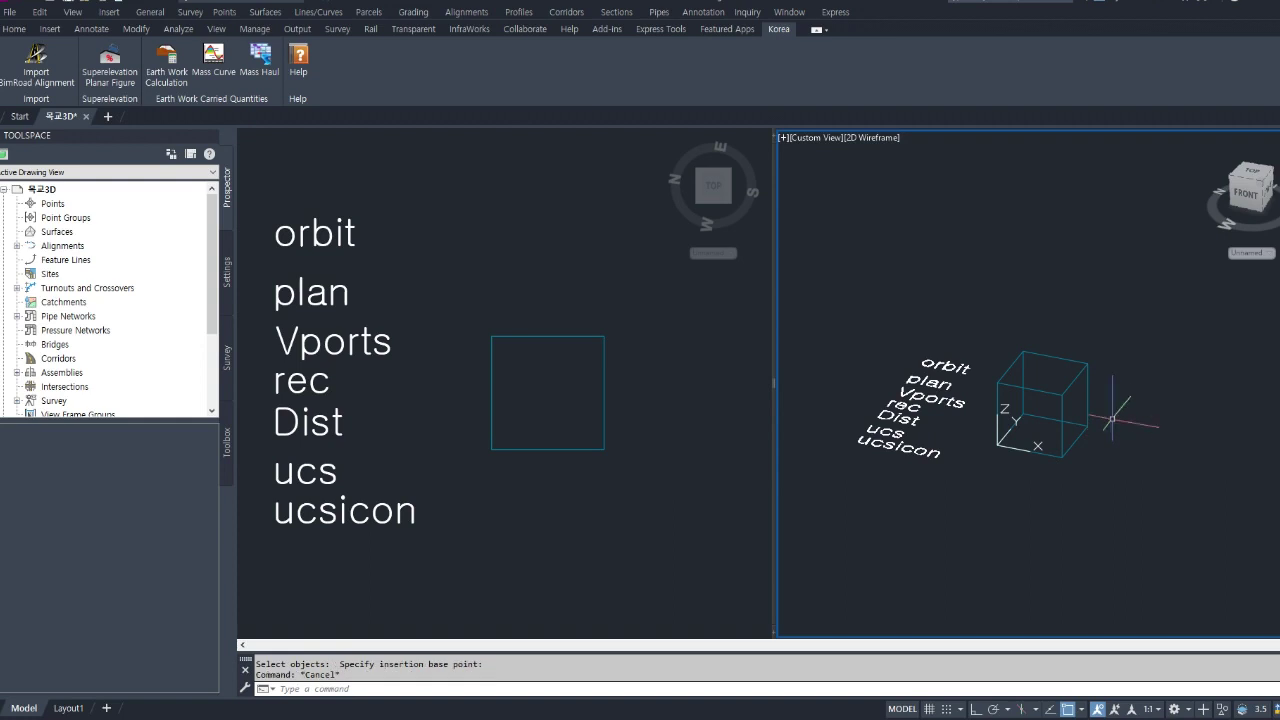
Try to rotate the box block about its corner on the UCS origin
left_click(1065, 428)
key("Escape")
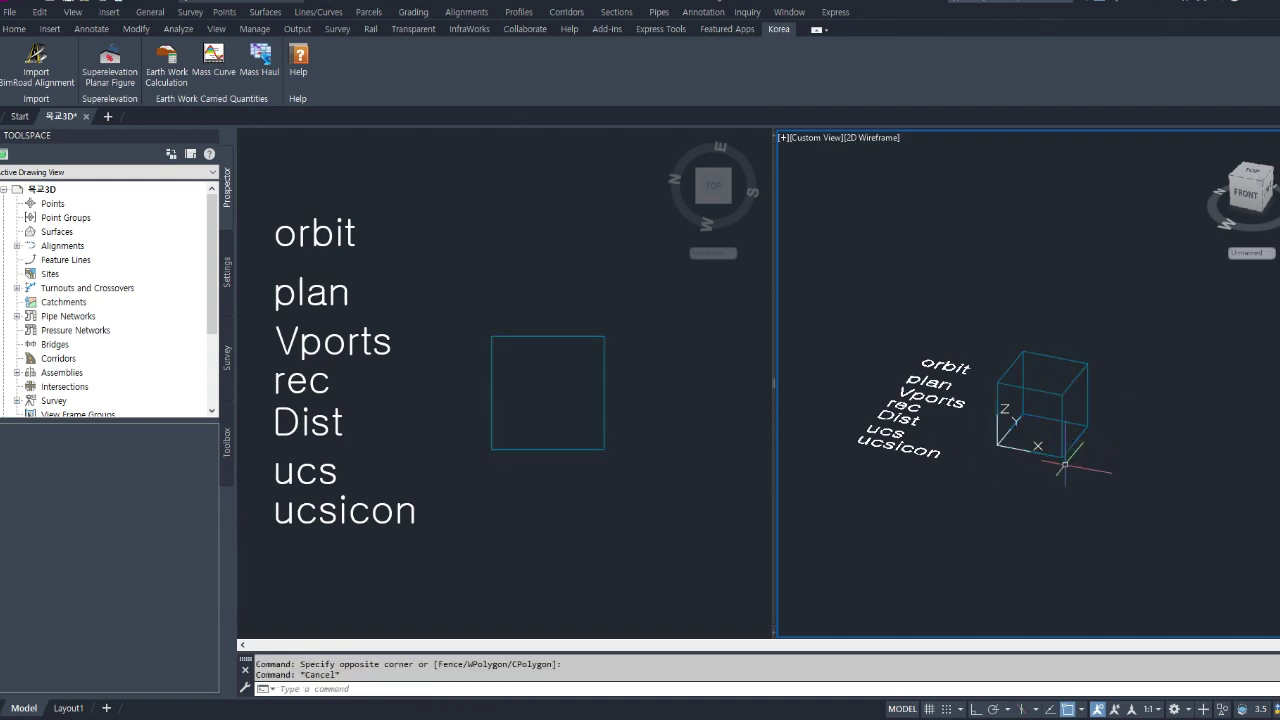
type("c")
key("Return")
key("Escape")
type("ro")
key("Return")
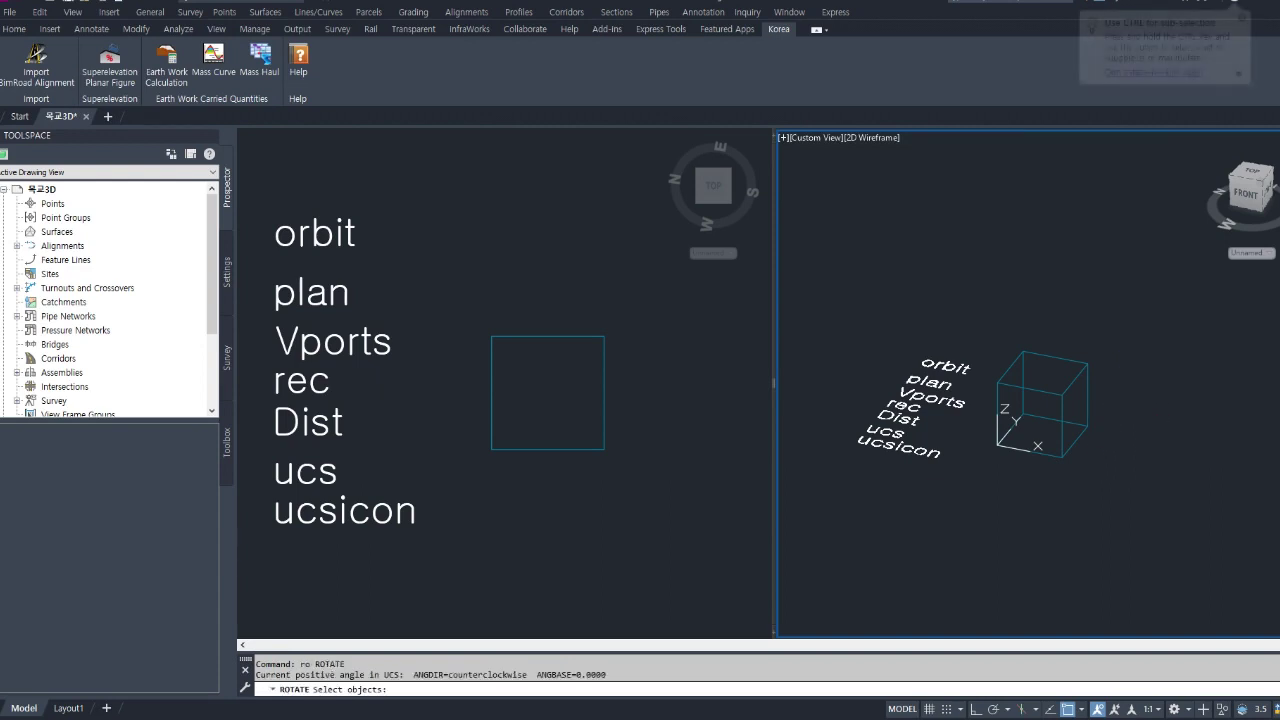
left_click_drag(1120, 412, 990, 480)
key("Return")
left_click(998, 444)
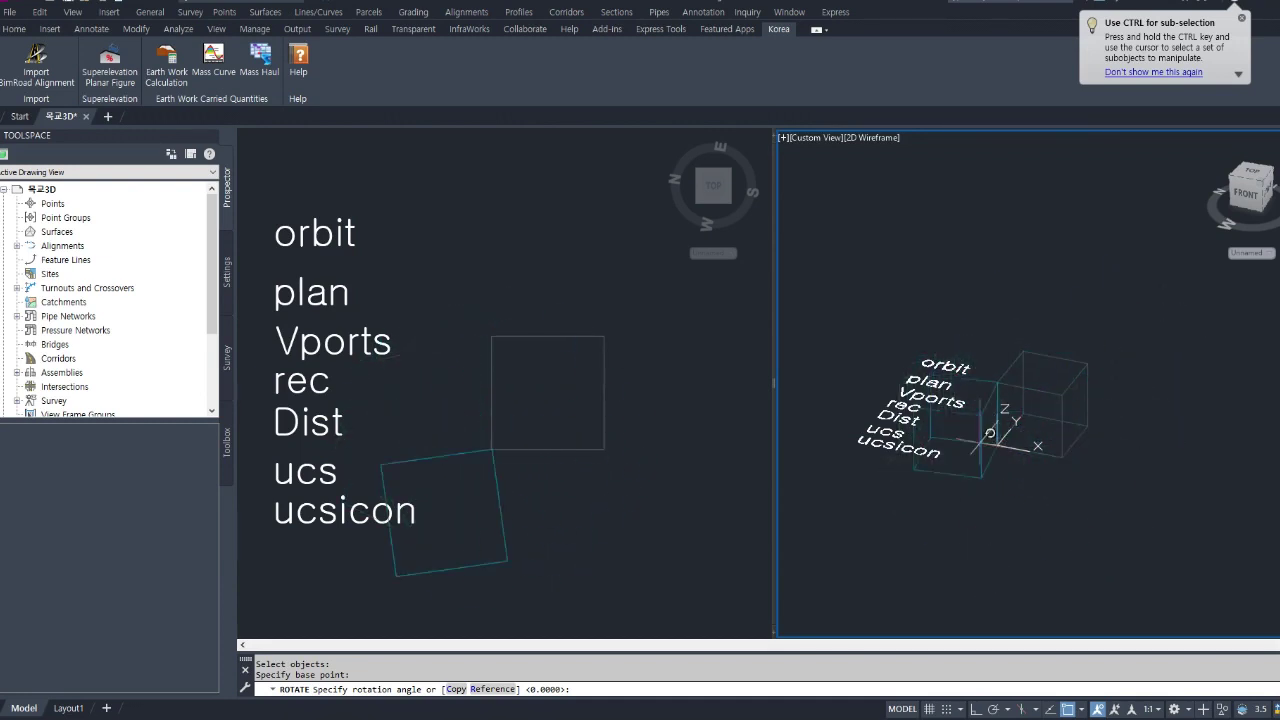
key("Escape")
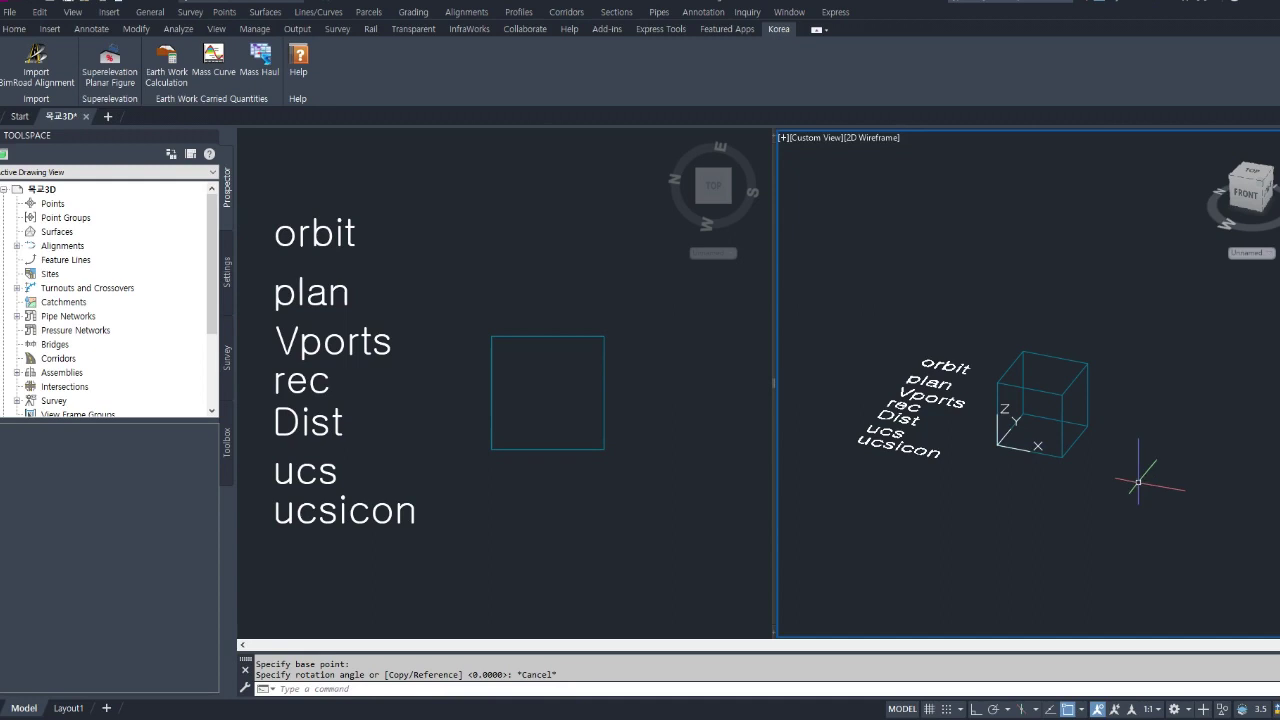
Copy the box block straight up by its own height so the copy stacks on top of the original
type("c")
key("Return")
left_click(1139, 400)
key("Escape")
type("cp")
key("Return")
left_click(1141, 335)
left_click(1058, 440)
key("Return")
left_click(1088, 425)
left_click(1088, 365)
key("Escape")
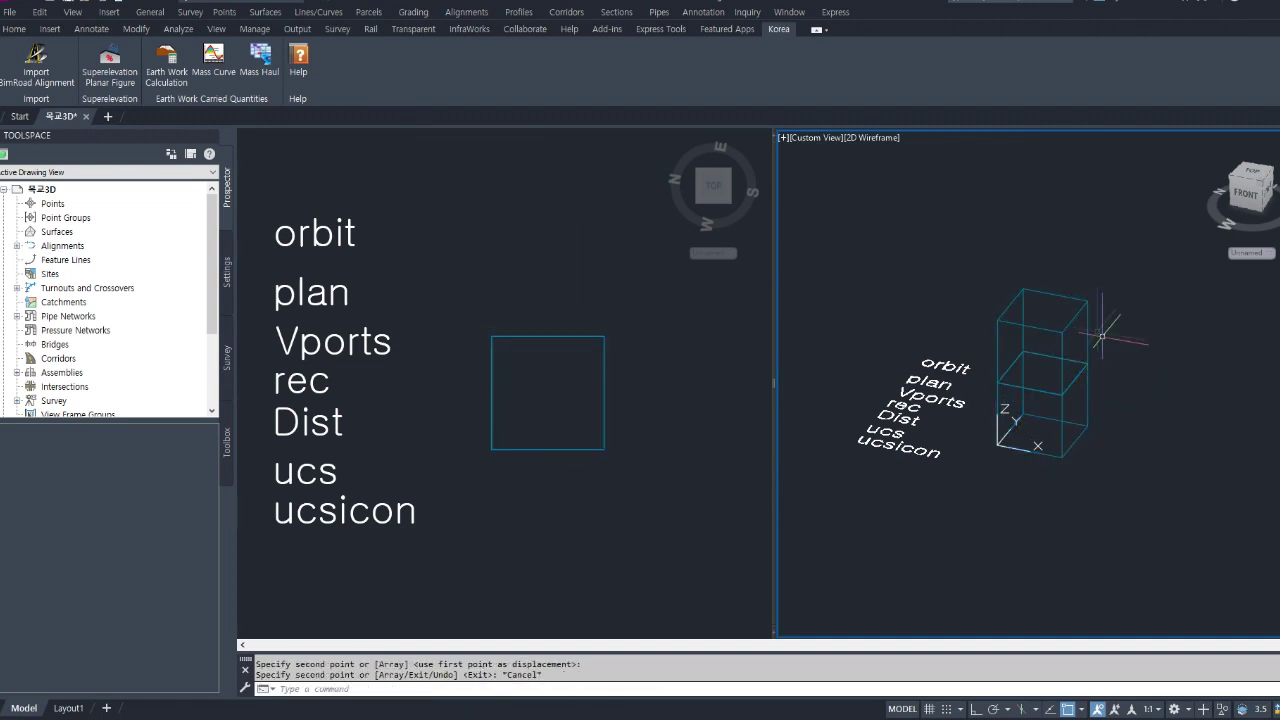
Add a text label reading properties below the ucsicon label
left_click(1083, 310)
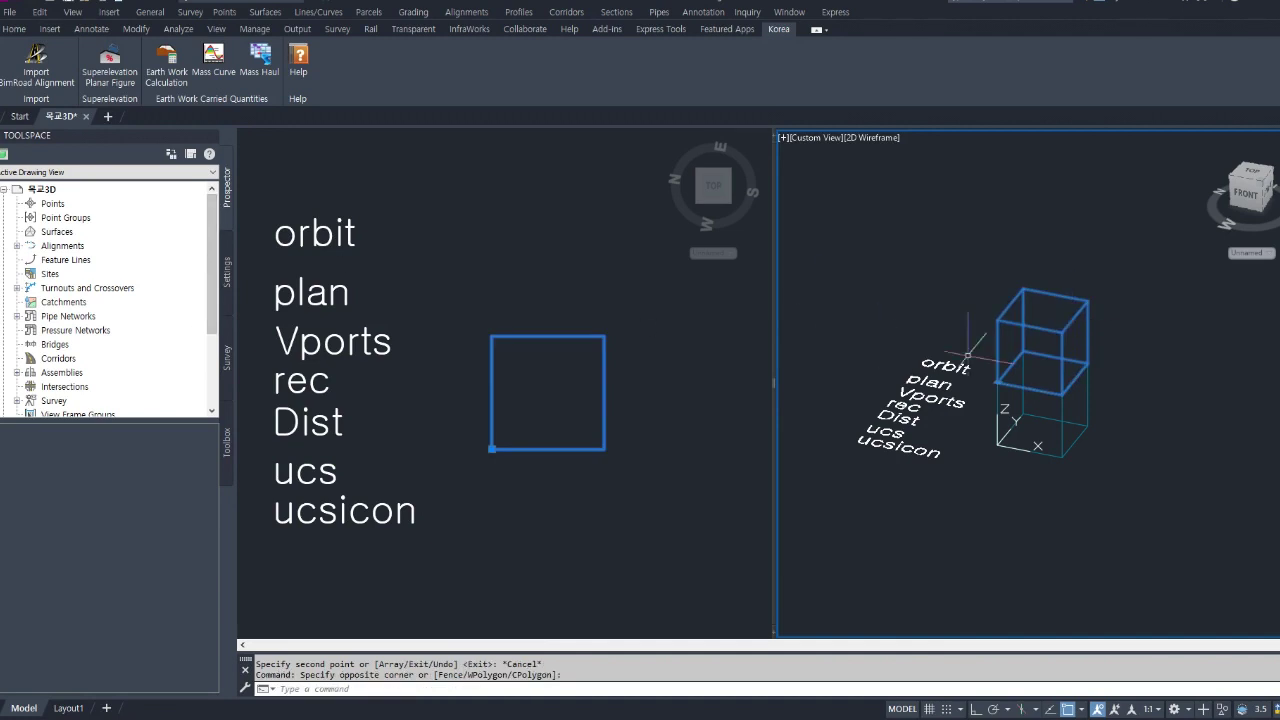
key("Escape")
type("pl")
key("Return")
left_click(995, 517)
left_click(1100, 514)
key("Escape")
double_click(1080, 512)
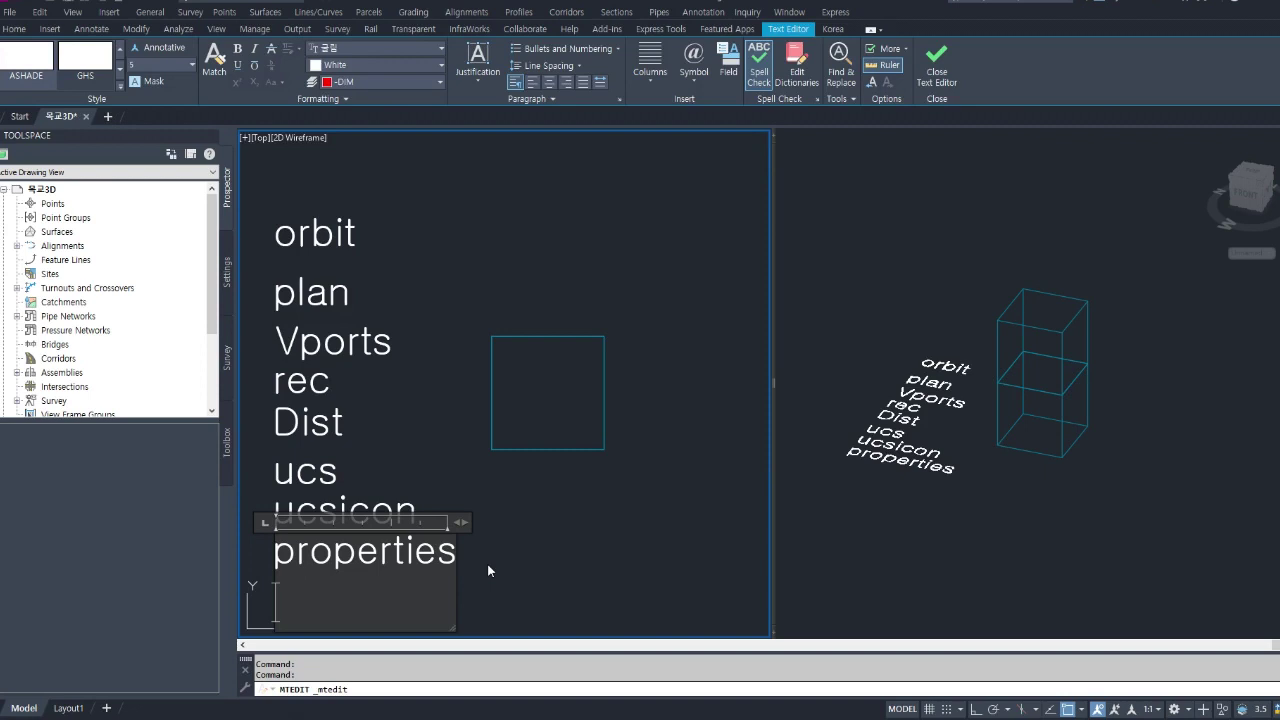
left_click(462, 560)
left_click(468, 600)
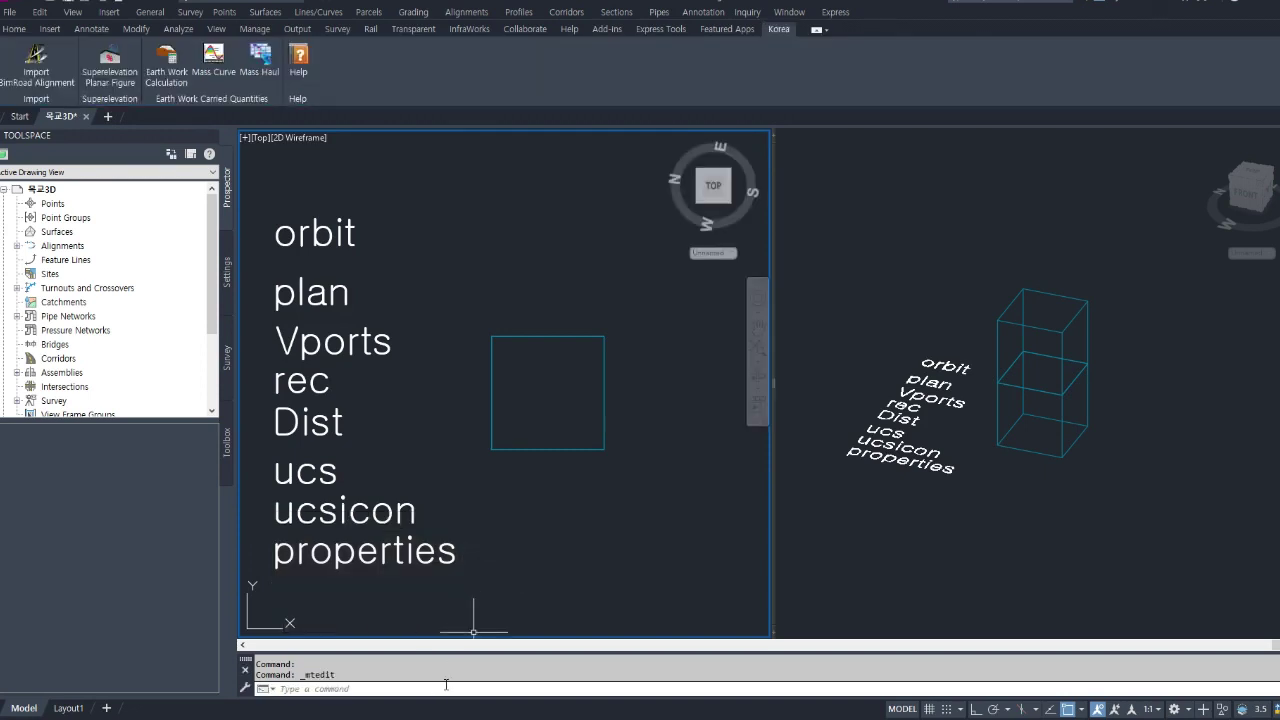
Flatten the upper box block by setting its Z scale to 0.3 in its properties
type("properties")
key("Return")
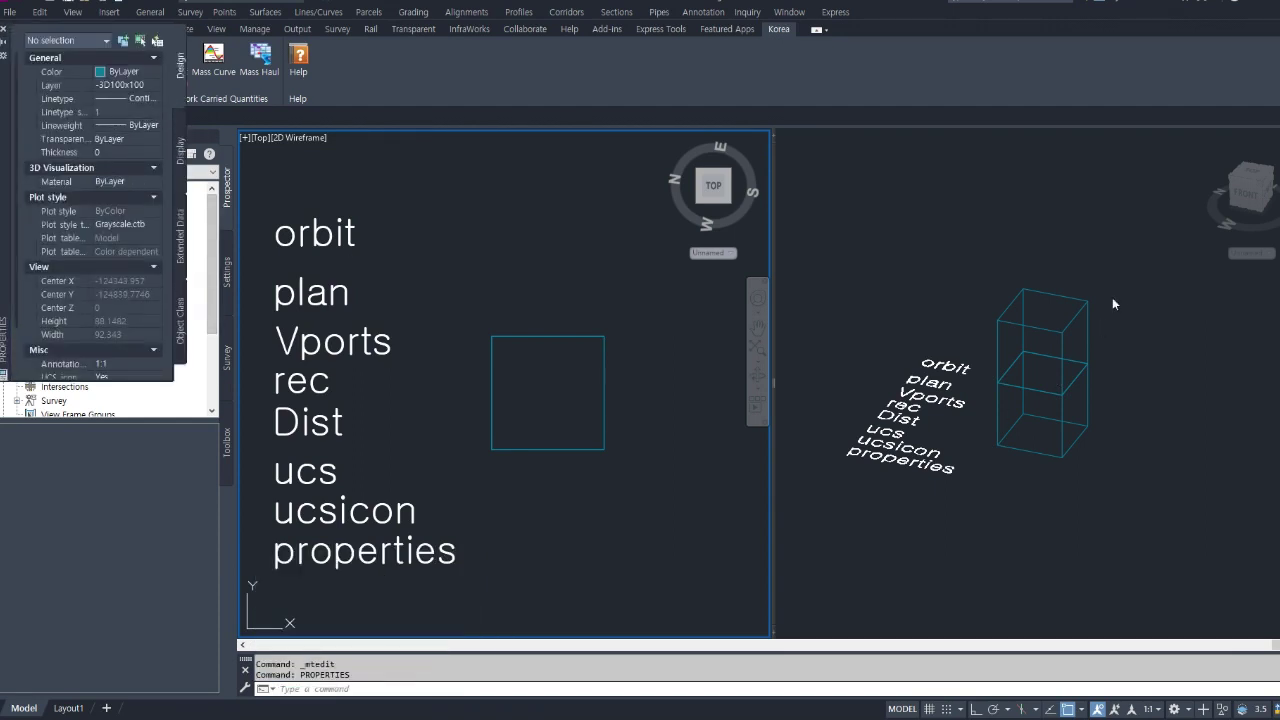
left_click(1080, 290)
left_click(1060, 322)
left_click(1060, 322)
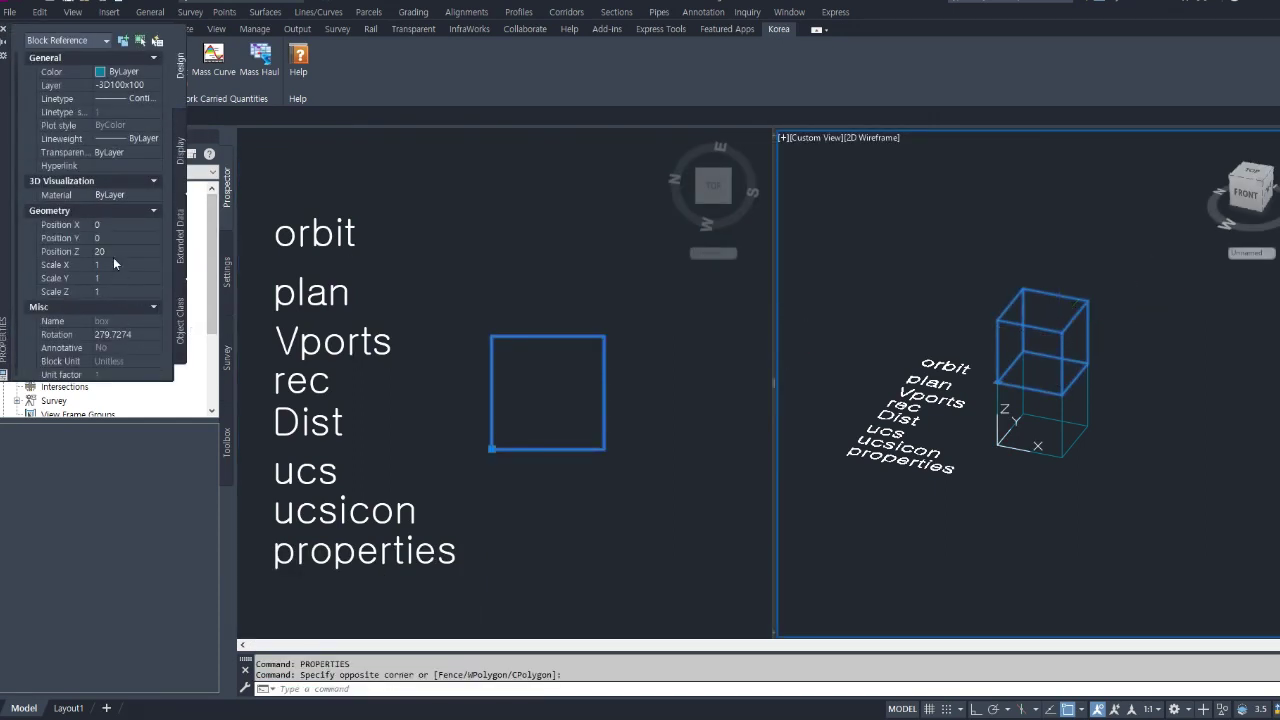
left_click(118, 291)
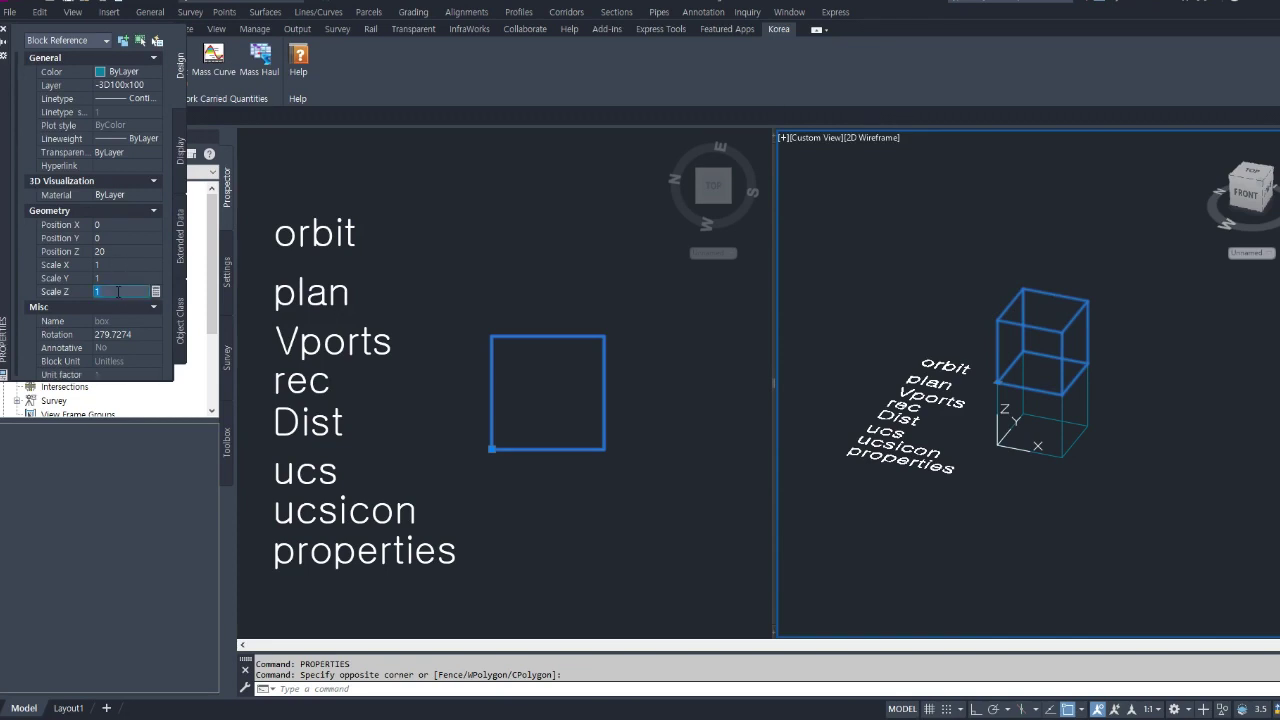
key("Return")
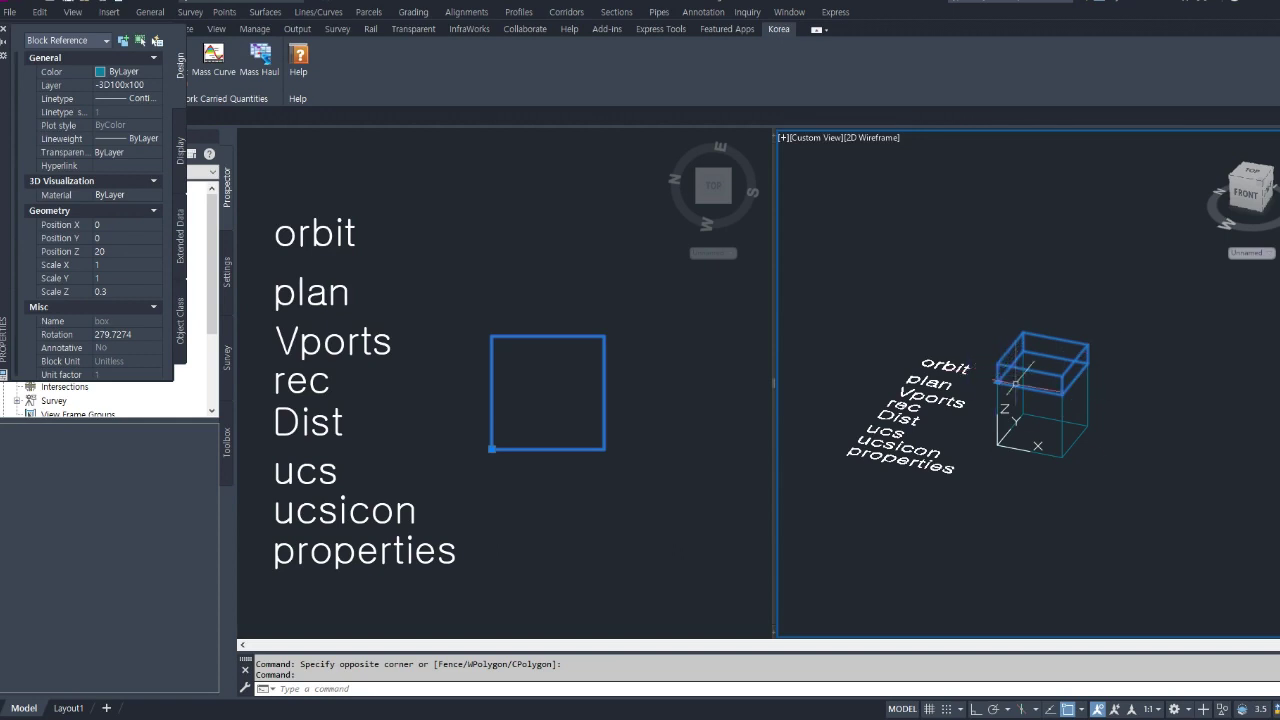
left_click(5, 29)
key("Escape")
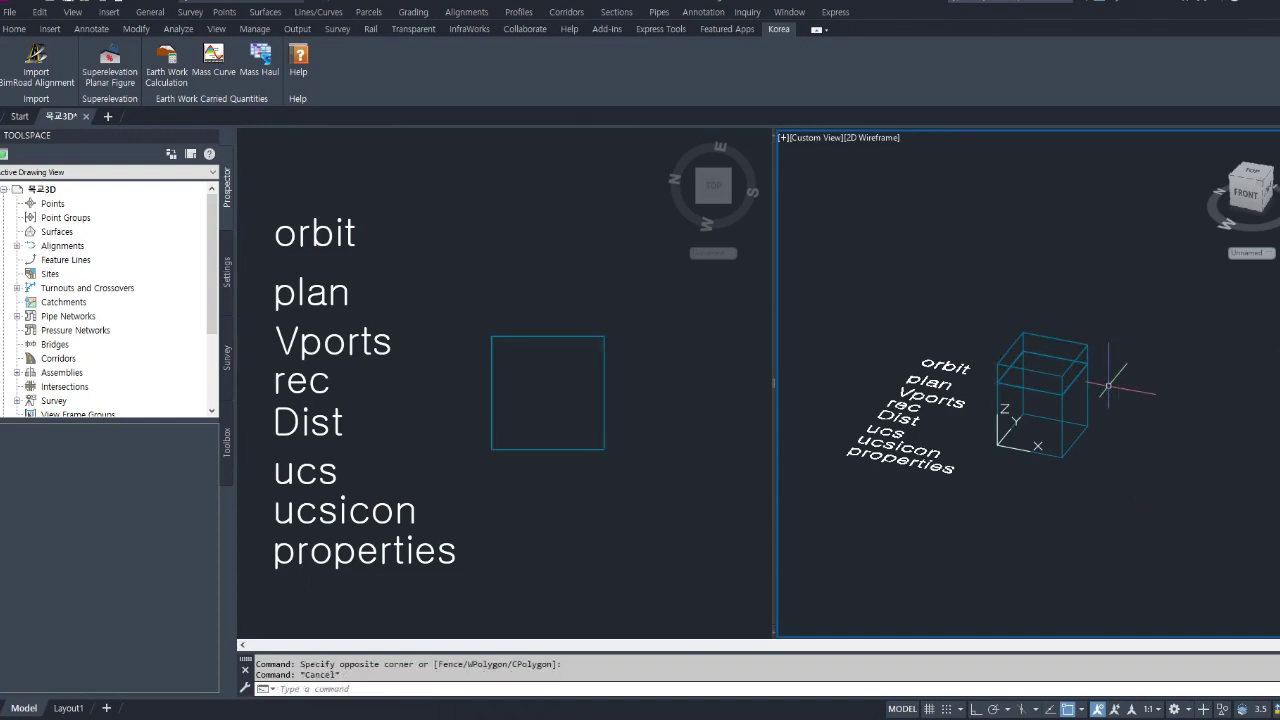
Rotate the UCS 90 degrees about its Y axis
scroll(1100, 383, "up", 2)
scroll(1100, 383, "down", 2)
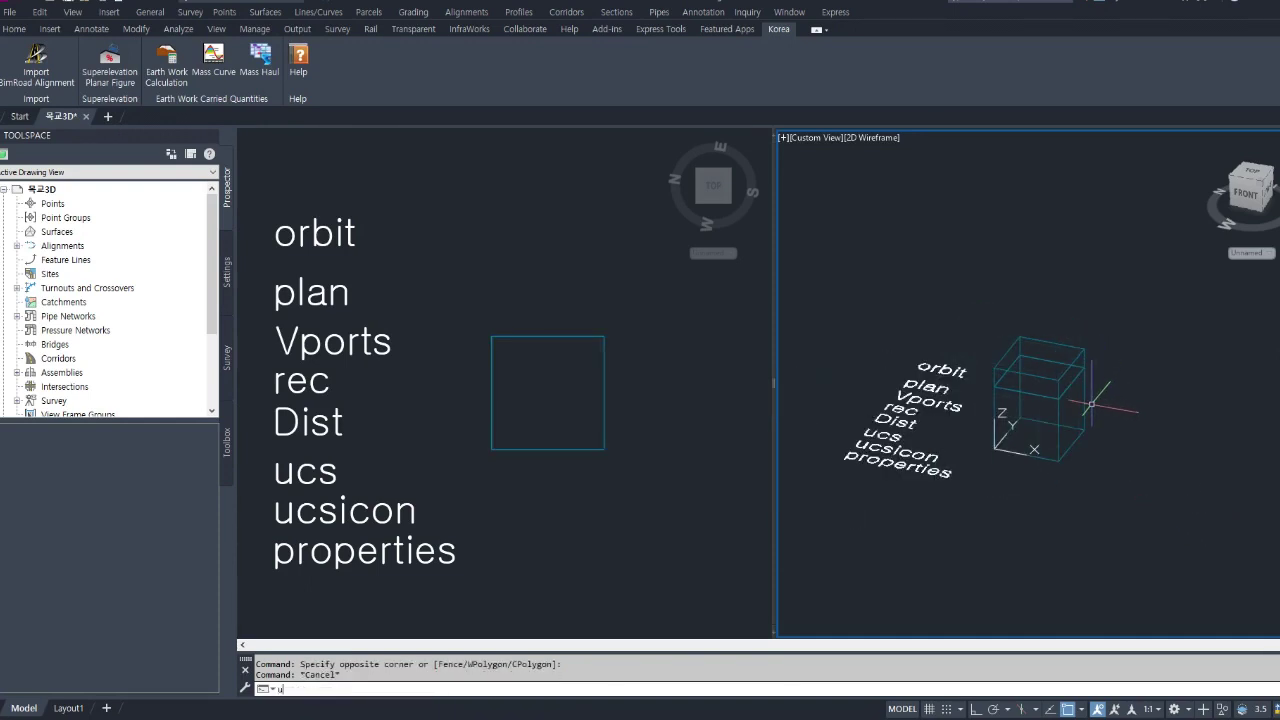
key("Return")
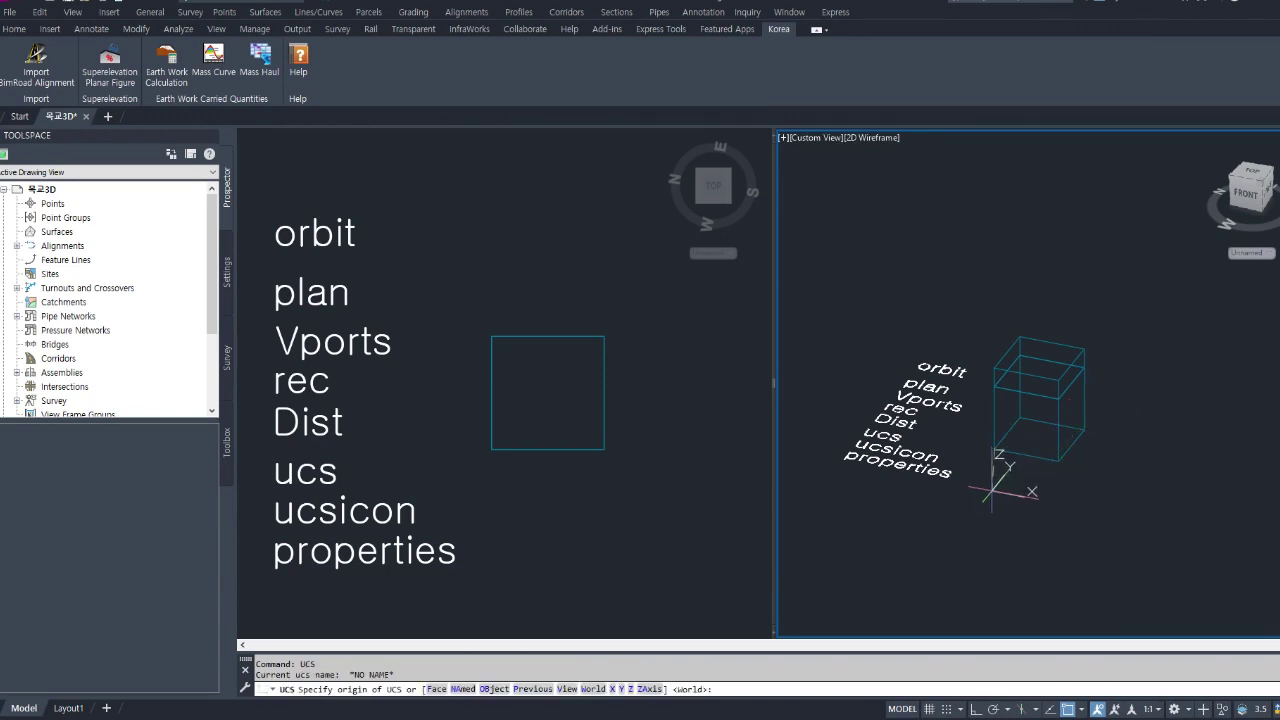
key("Escape")
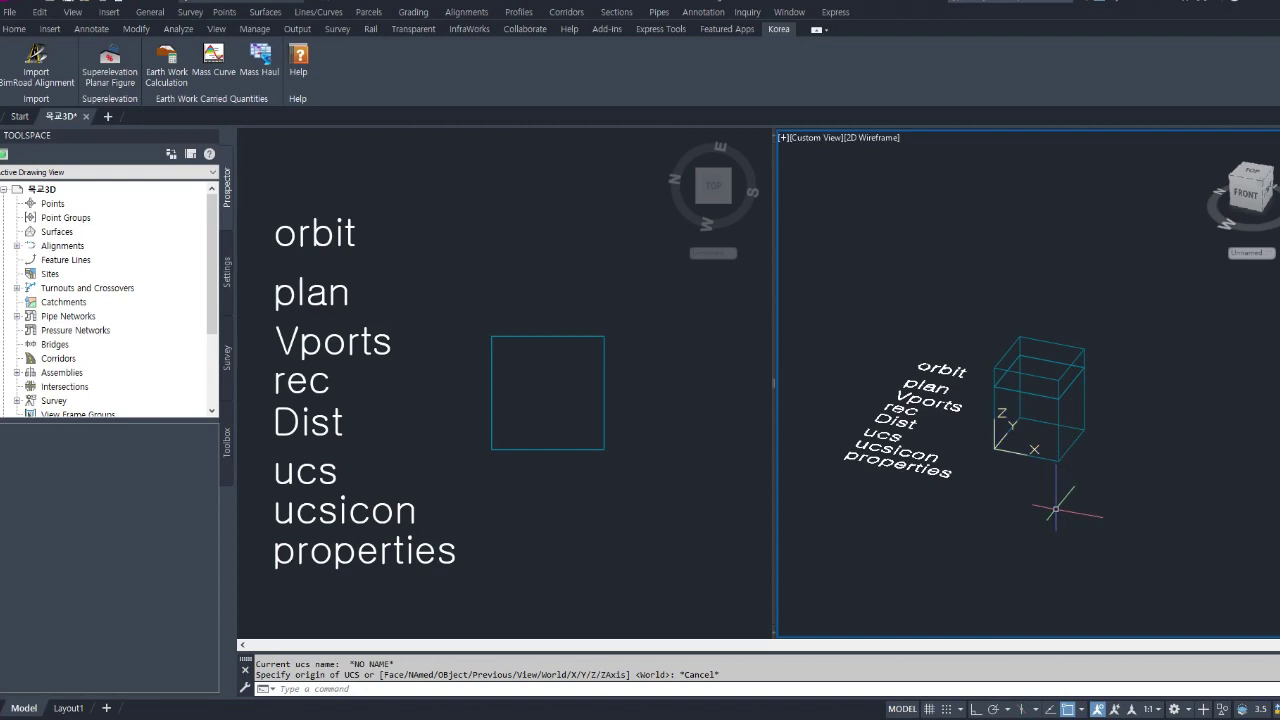
type("ucs")
key("Return")
type("y")
key("Return")
type("90")
key("Return")
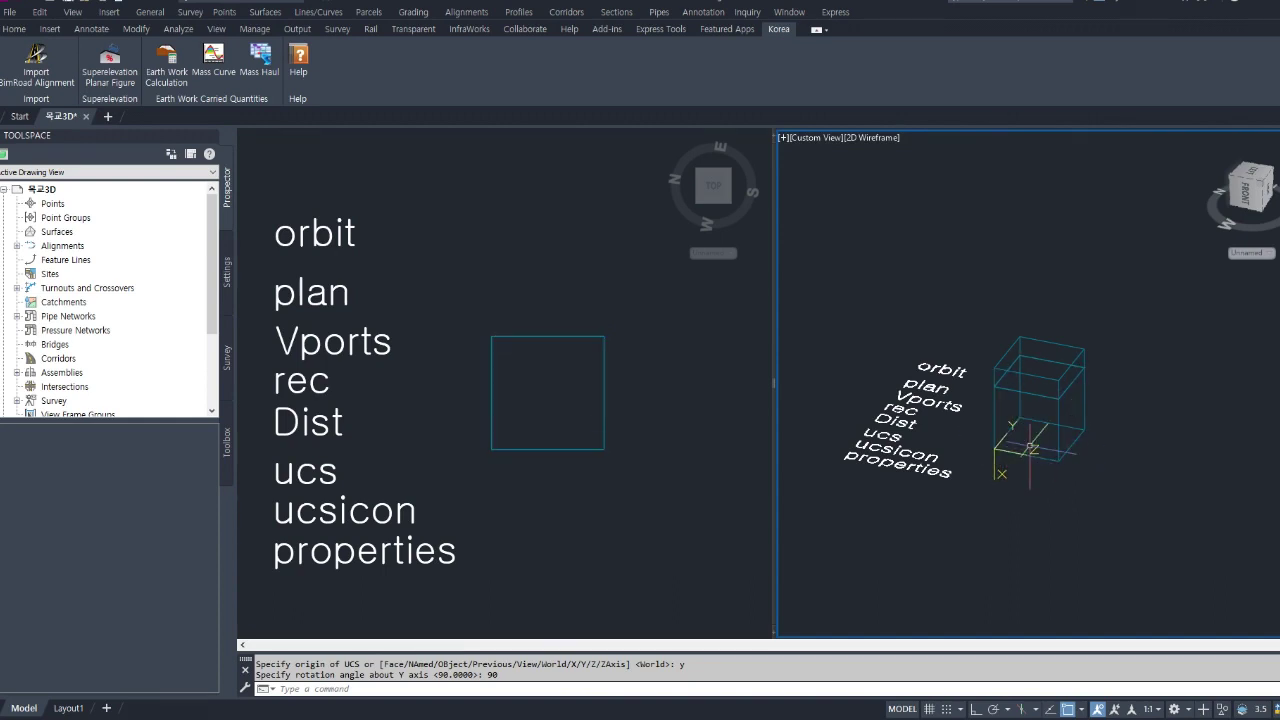
Try rotating the flattened upper box about its lower front corner and undo the rotation
type("o")
key("space")
left_click(1078, 358)
key("space")
left_click(1059, 399)
left_click(1059, 399)
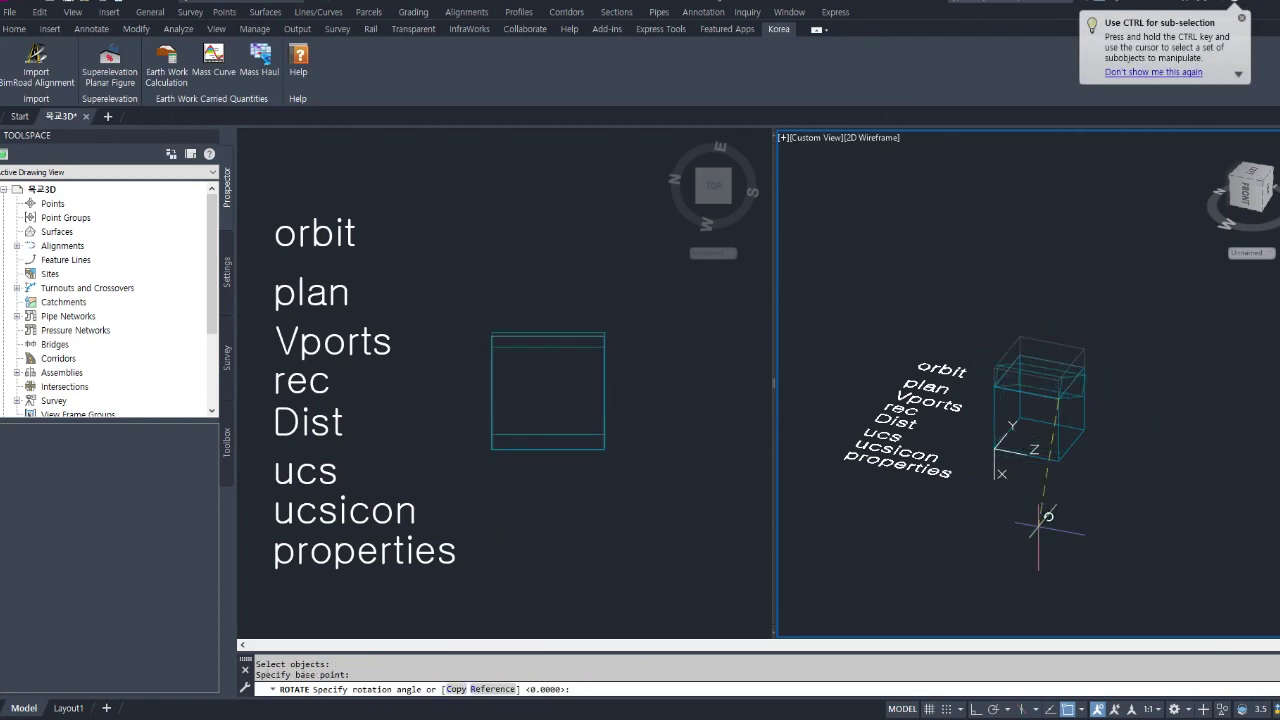
key("Escape")
key("Escape")
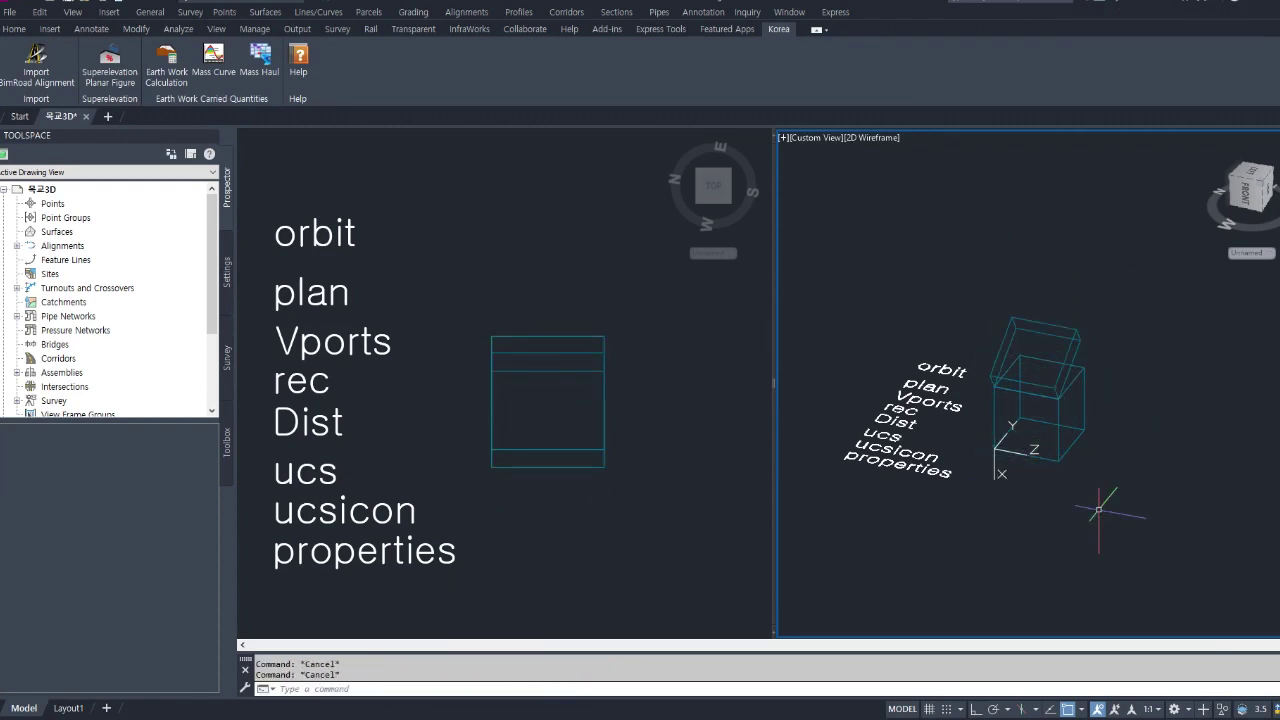
type("u")
key("Return")
Reset the UCS to World
type("ucs")
key("Return")
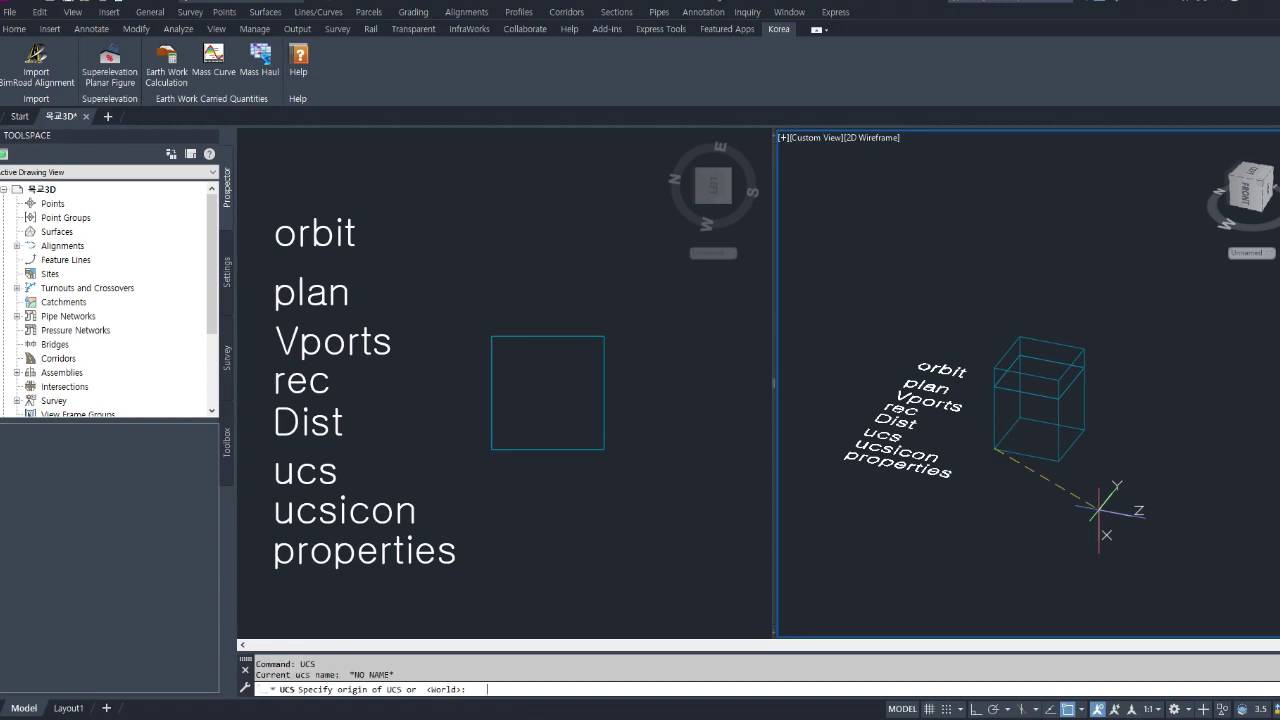
key("Escape")
type("ucs")
key("Return")
key("Return")
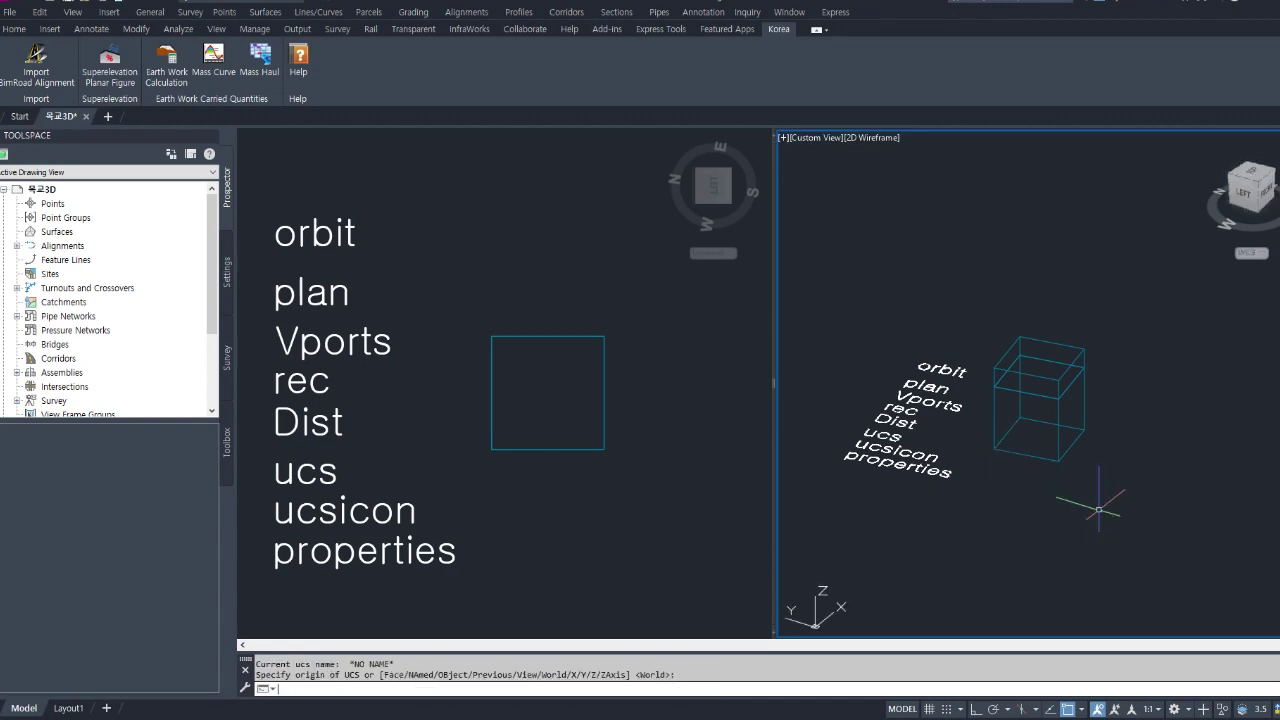
Rotate the World UCS 90 degrees about its X axis
type("ucs")
key("Return")
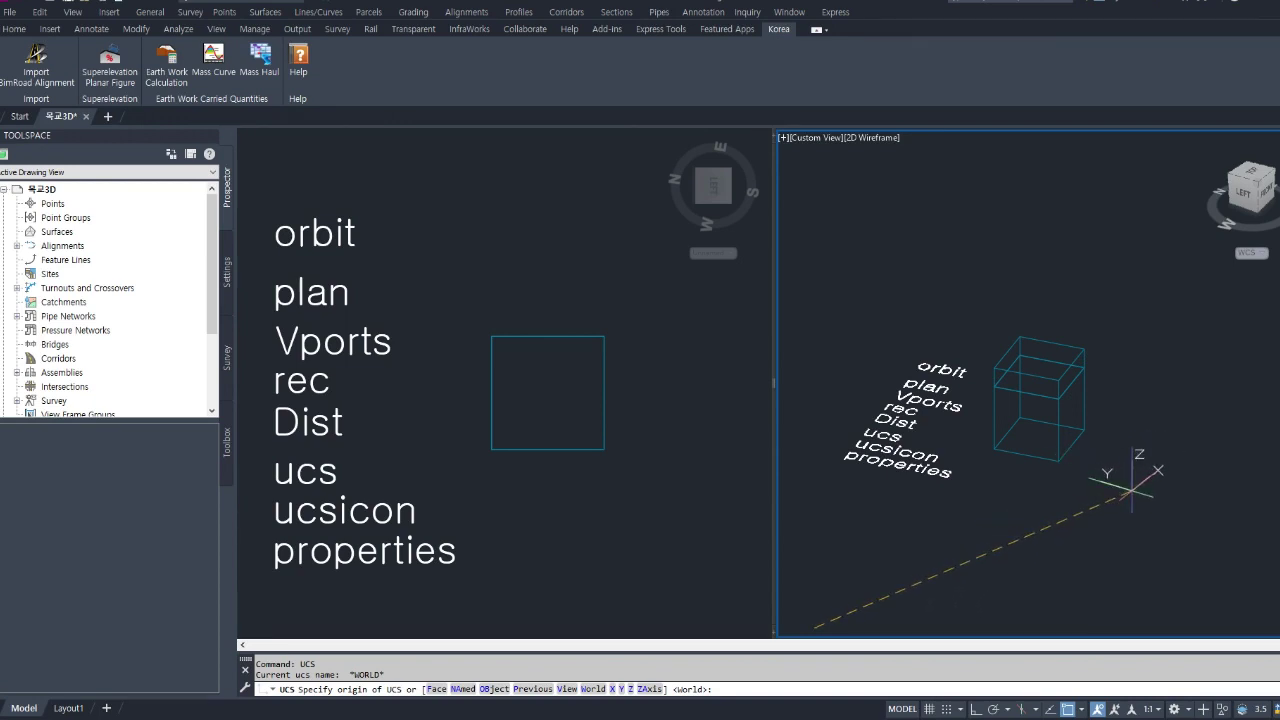
type("x")
key("Return")
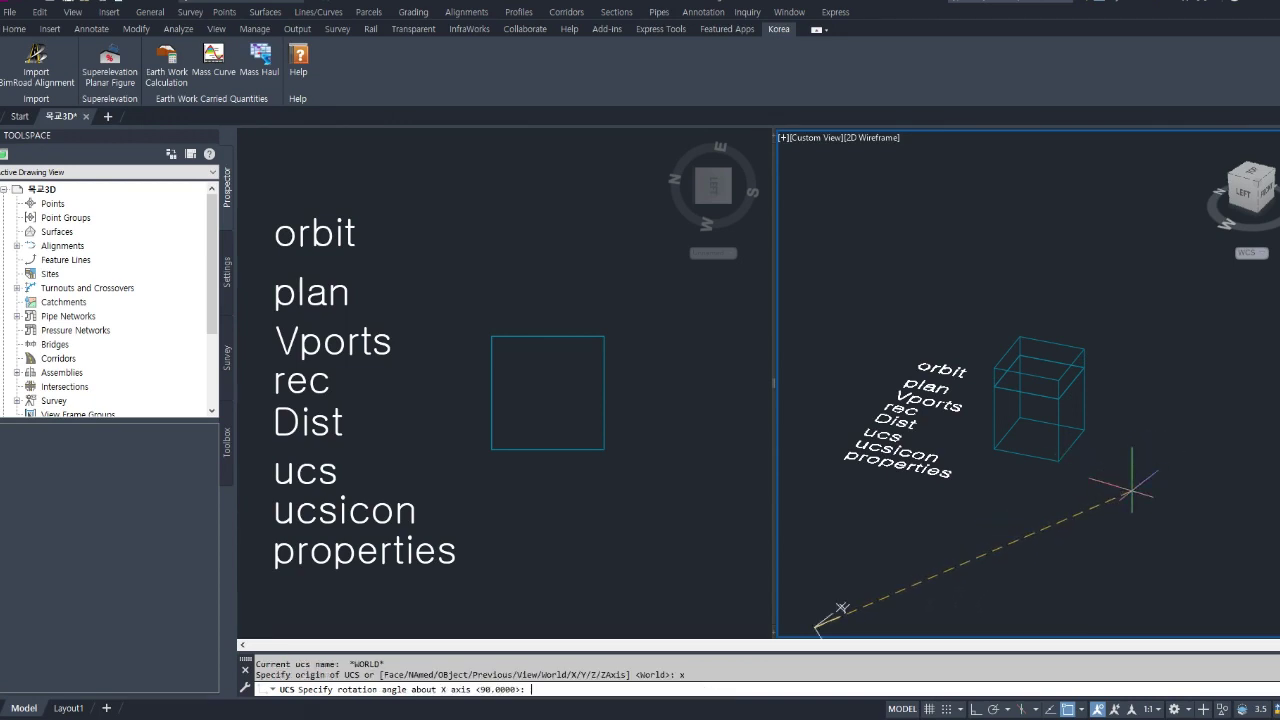
key("Return")
Define the UCS by three points on the lower box's base, with the origin at a front corner and X along the front edge
key("Return")
type("3")
key("Return")
left_click(995, 447)
left_click(1059, 461)
left_click(1020, 418)
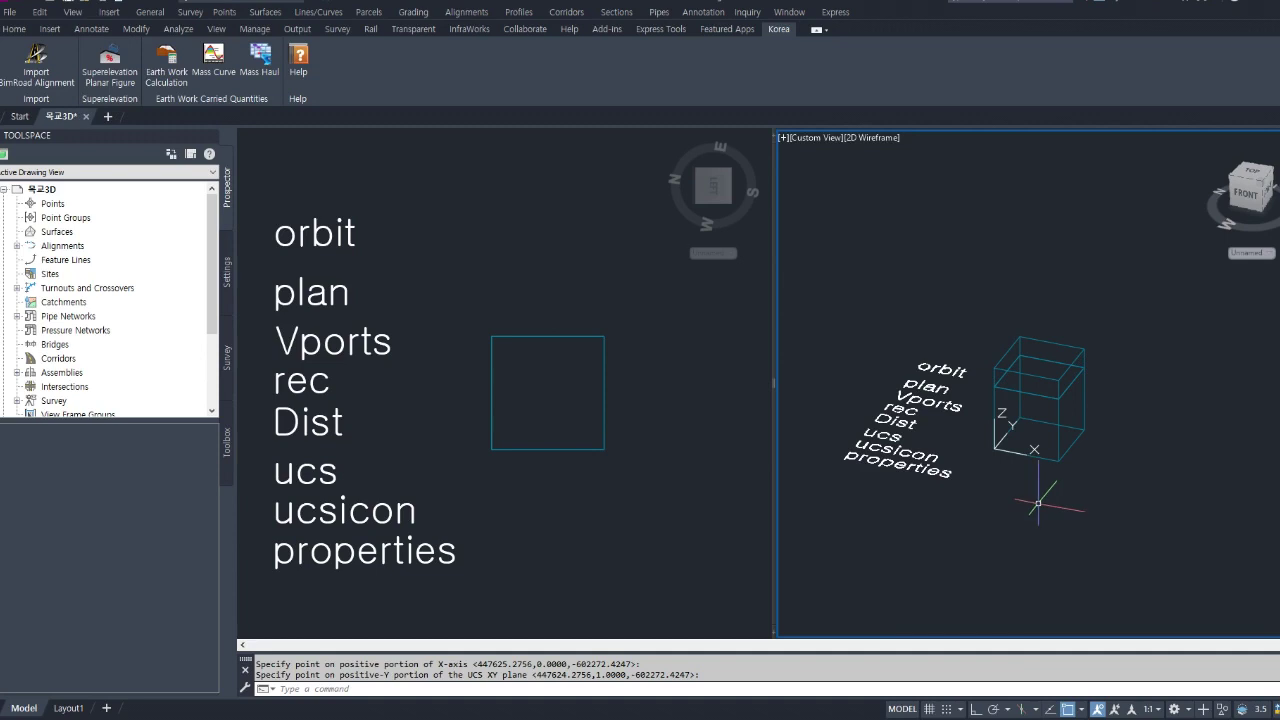
type("co")
key("Return")
left_click(1075, 381)
key("Return")
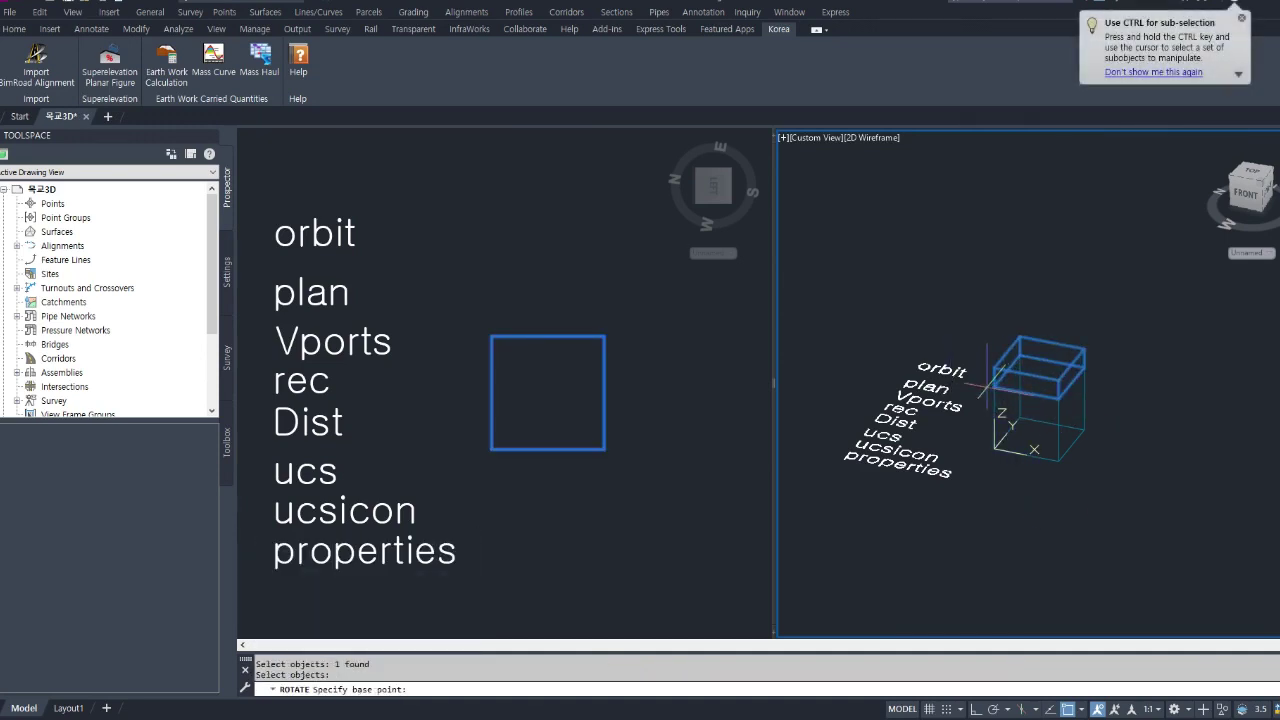
left_click(988, 381)
key("Escape")
key("Return")
key("Escape")
key("Escape")
Rotate the UCS 90 degrees about its Y axis
type("ucs")
key("Return")
type("y")
key("Return")
type("90")
key("Return")
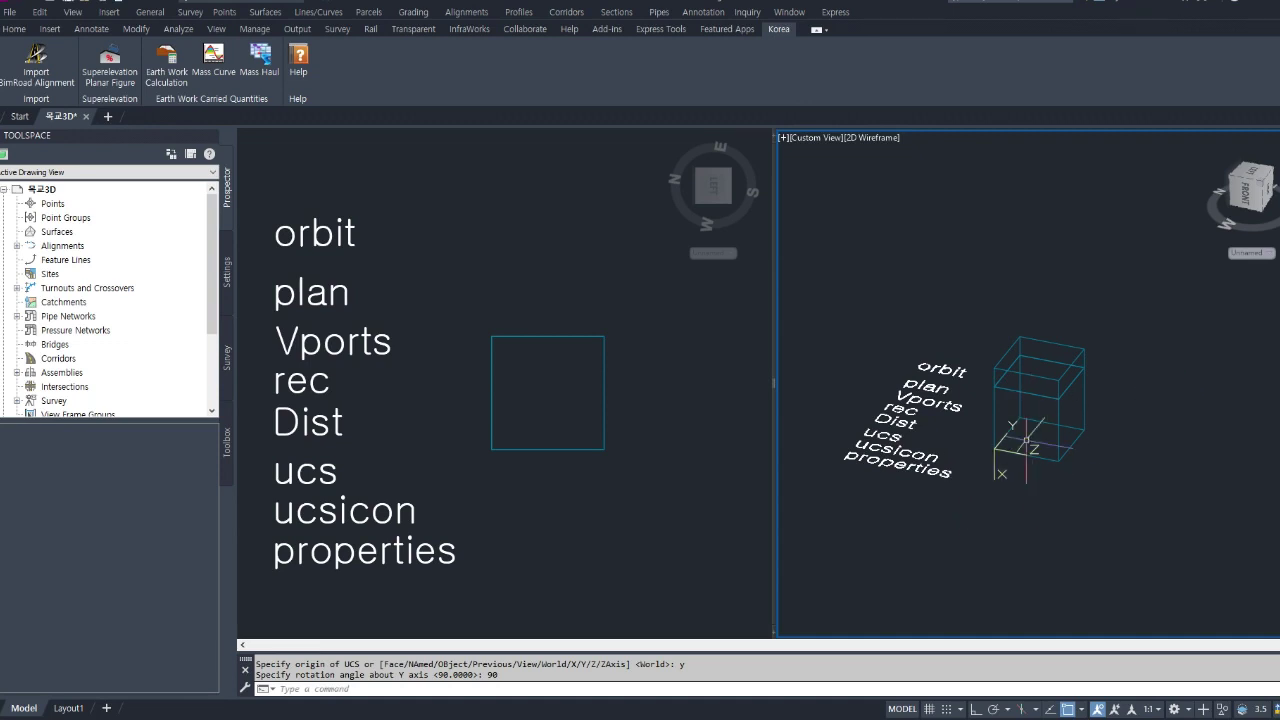
Rotate the flattened upper box freehand about a lower corner so it tilts off the lower box
type("ro")
key("Return")
left_click(1066, 398)
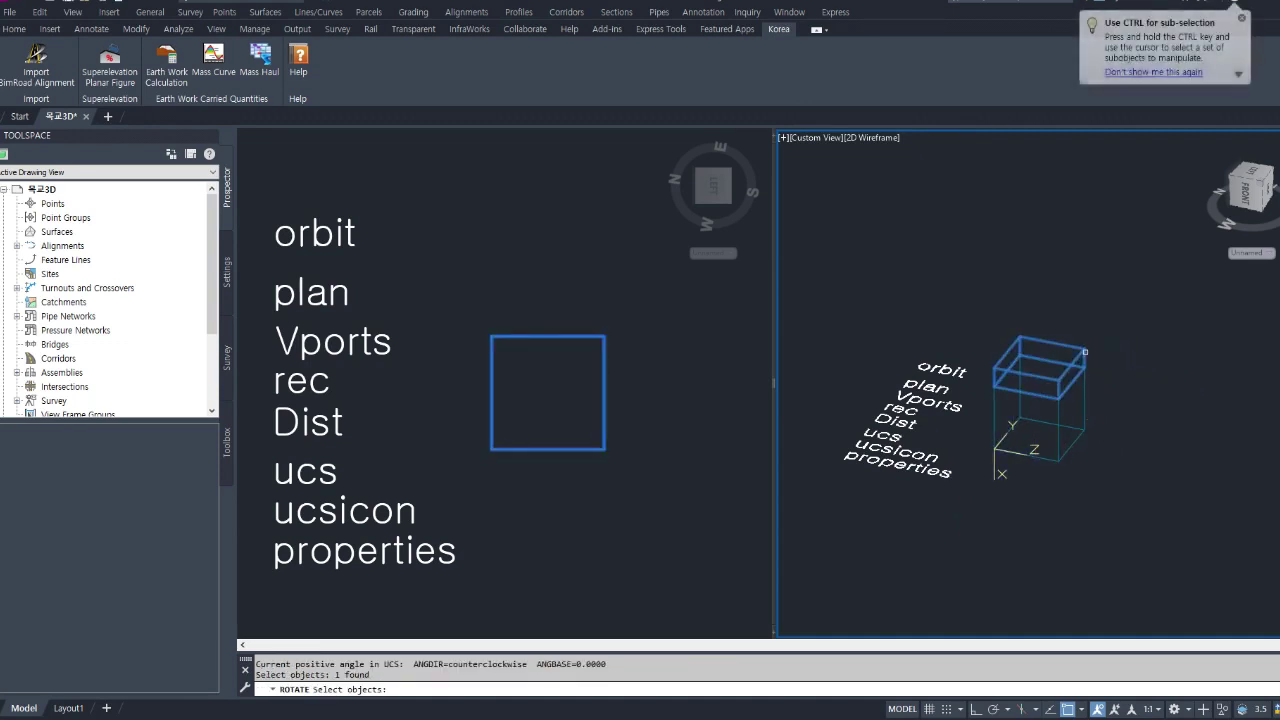
key("Return")
left_click(1068, 400)
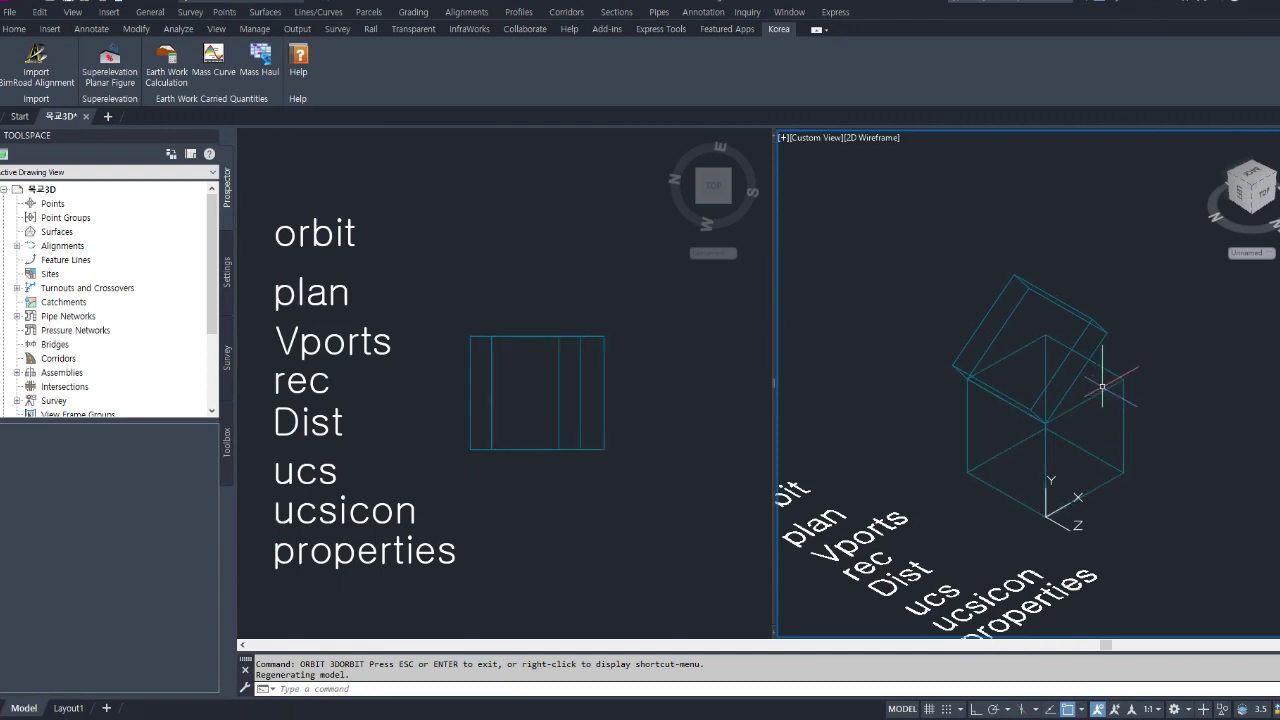
Align the UCS with the tilted box's top face by three points, with the origin at one corner and X and Y along its edges
type("cs")
key("Return")
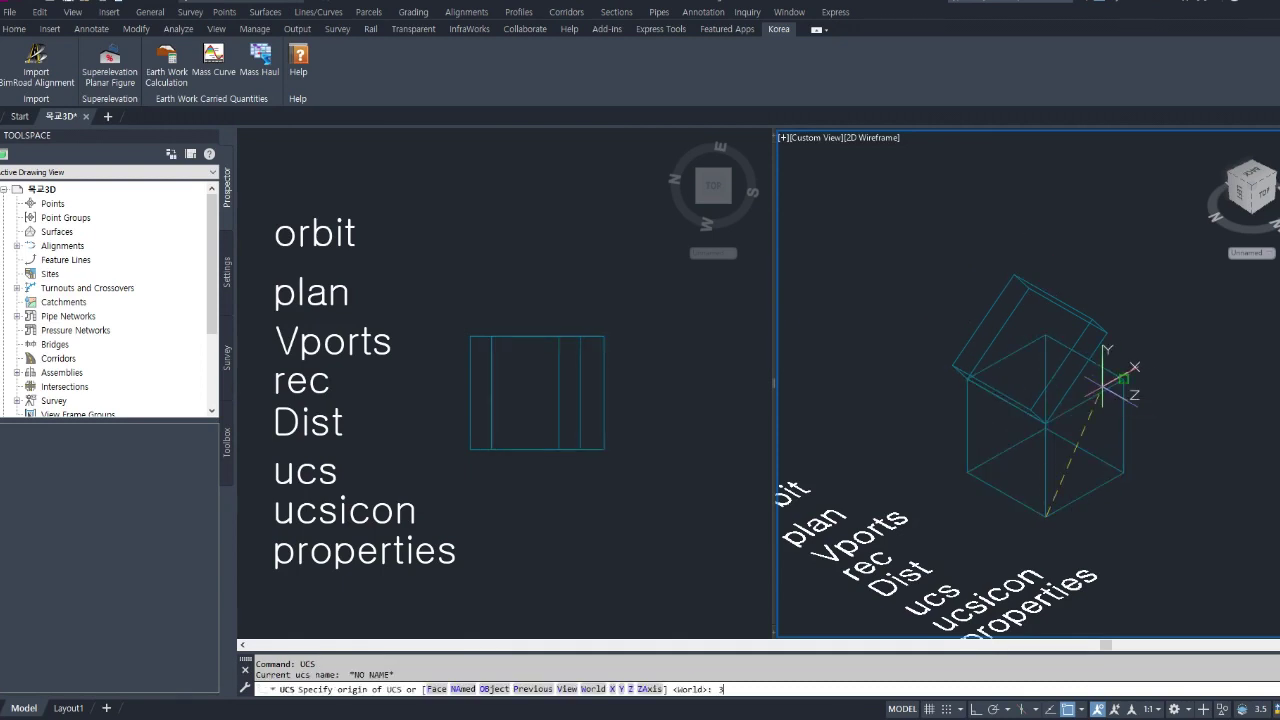
key("Return")
left_click(955, 365)
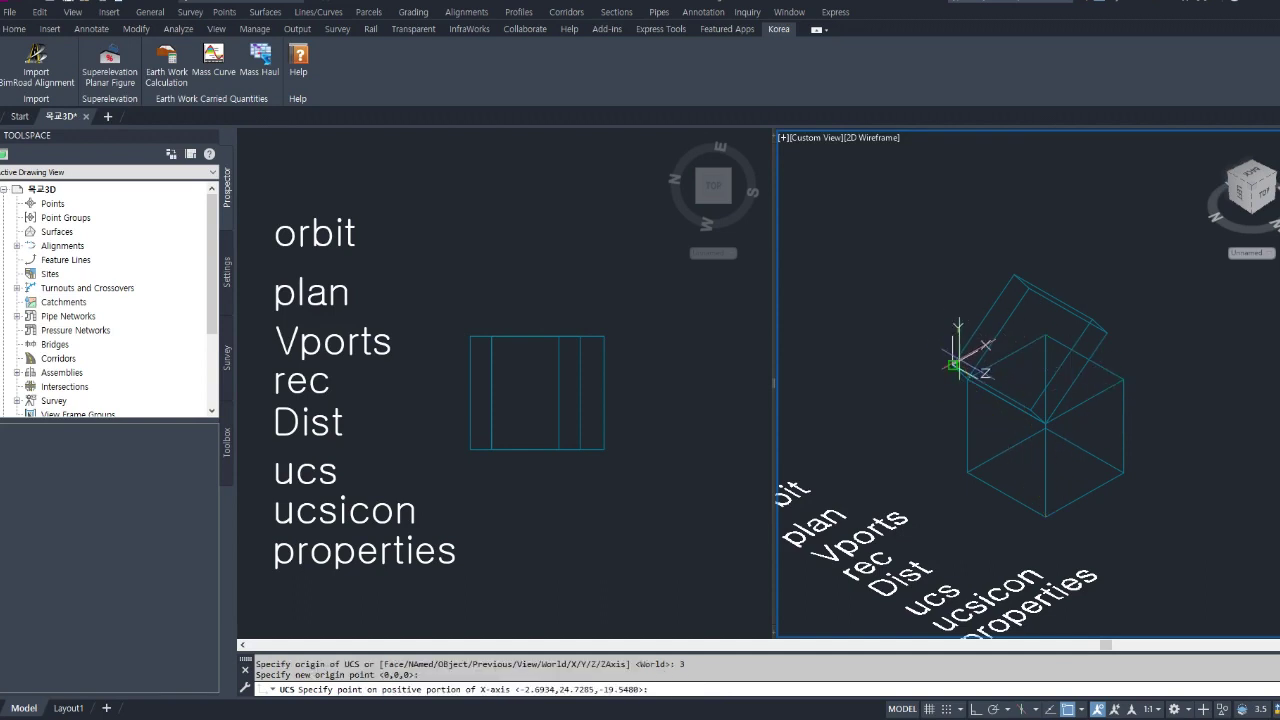
left_click(1045, 421)
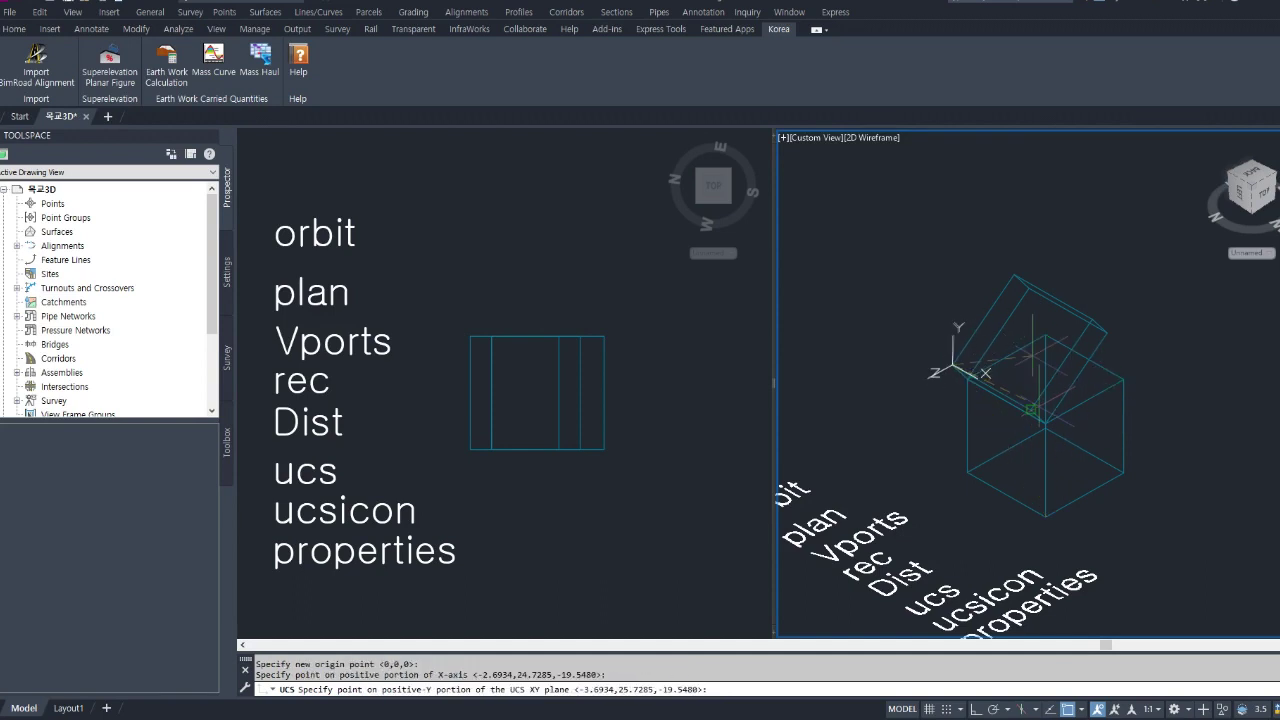
left_click(1015, 273)
key("Escape")
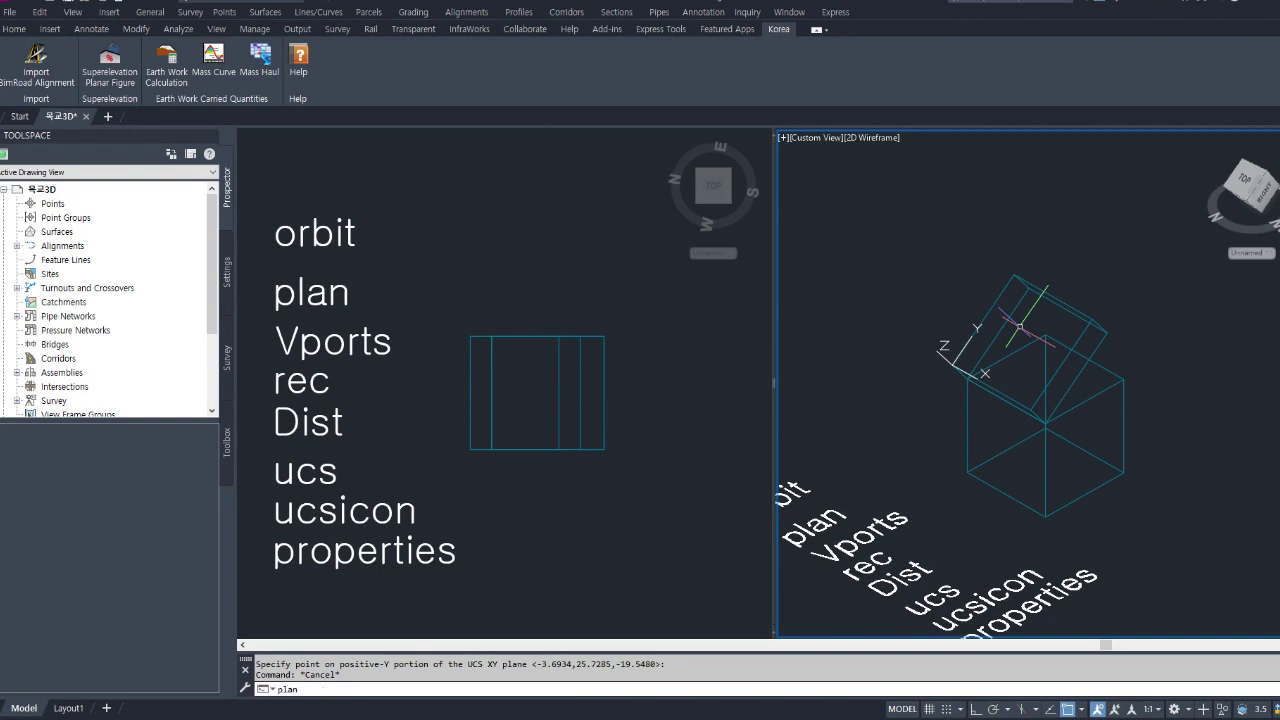
Switch the 3D viewport to the plan view of the current UCS
type("plan")
key("Return")
key("Return")
scroll(1005, 335, "up", 5)
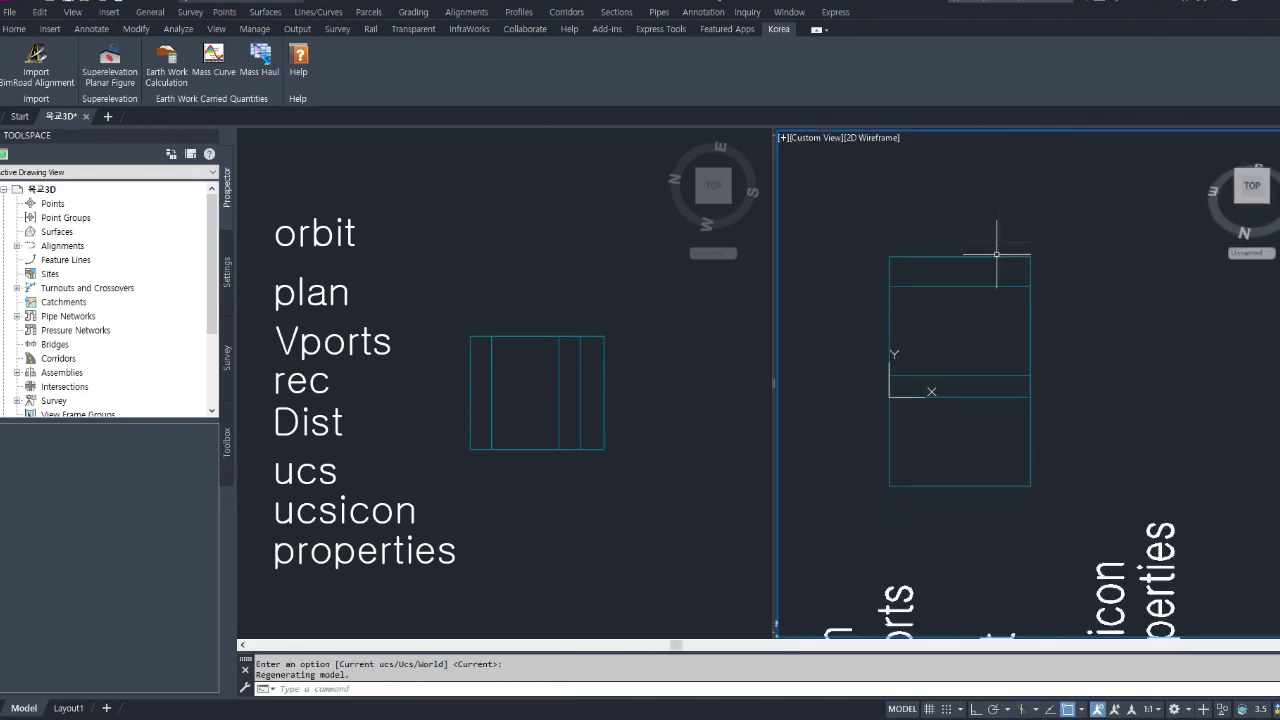
Draw a circle near the middle of the tilted box's top face
type("c")
key("Return")
left_click(960, 310)
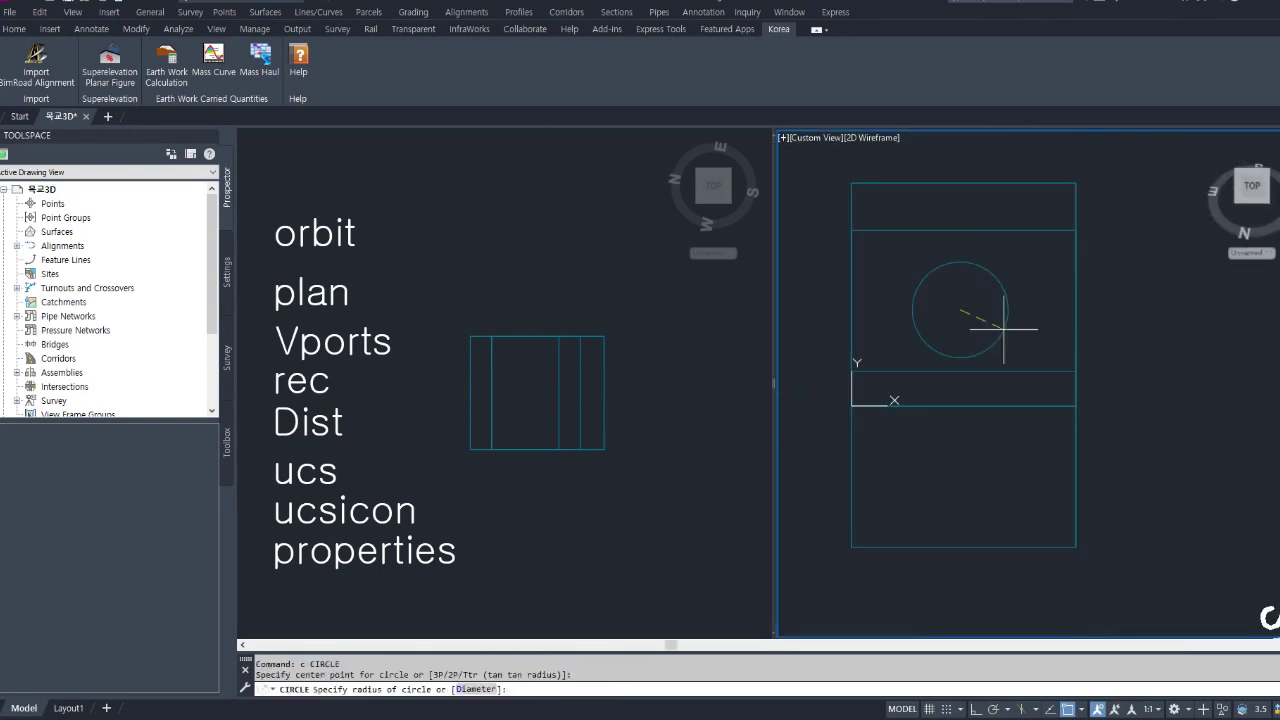
left_click(1008, 333)
key("Escape")
Orbit the 3D viewport to an oblique view of the tilted box and reset its UCS to World
type("orbit")
key("Return")
left_click_drag(1146, 409, 988, 442)
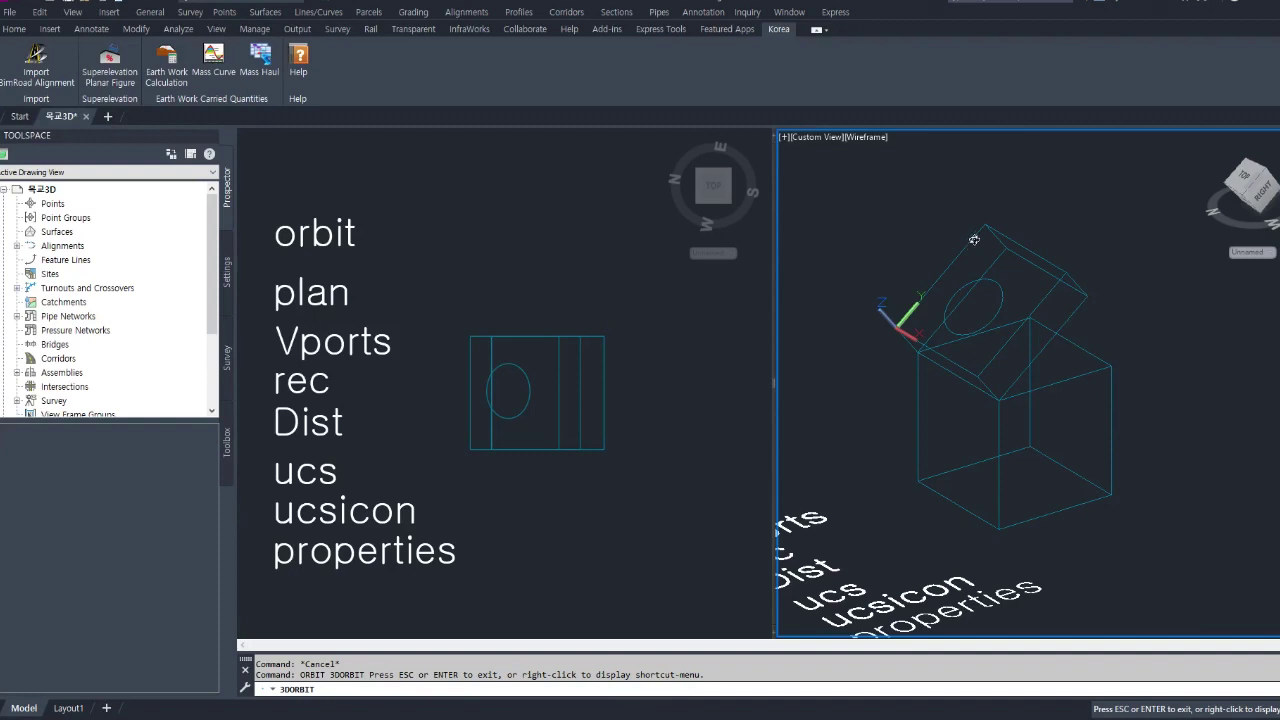
left_click_drag(1031, 423, 1001, 366)
key("Escape")
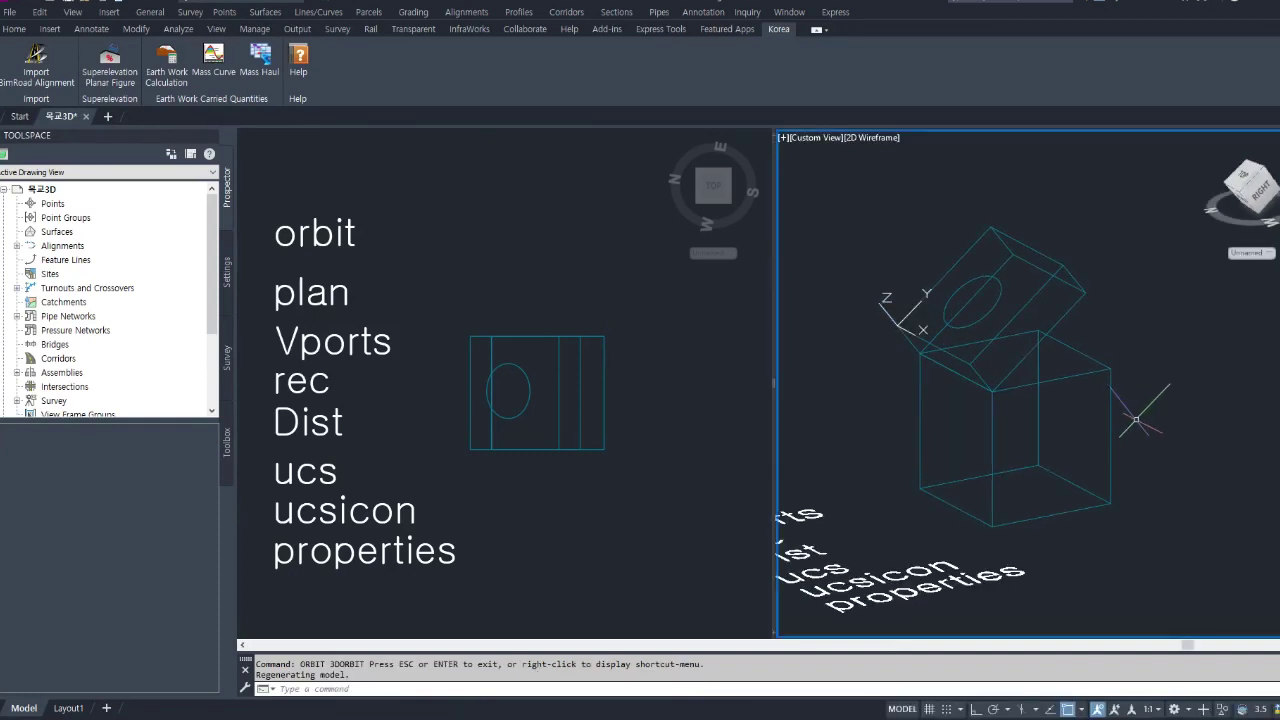
type("ucs")
key("Return")
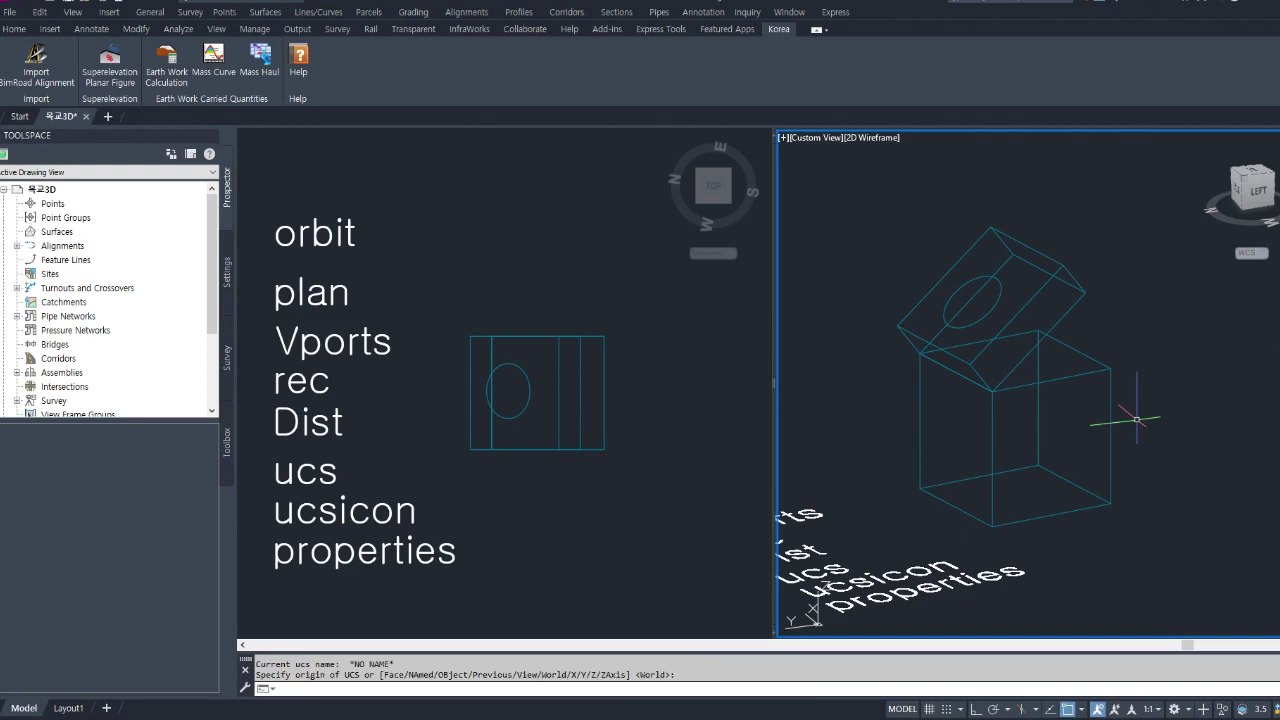
key("Escape")
key("Escape")
In the top viewport, draw a chain of freehand line segments around the boxes, ending with a segment at relative offset @0,0,10
scroll(1135, 419, "down", 5)
left_click(598, 530)
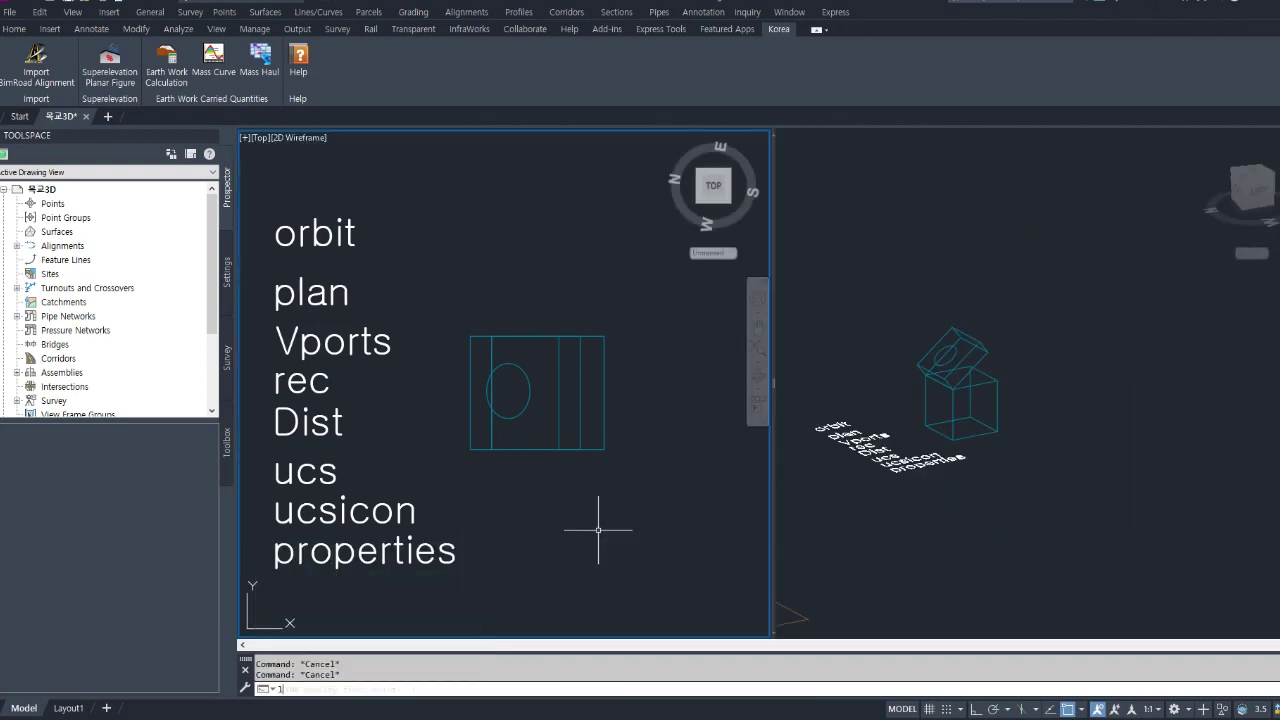
type("l")
key("Return")
left_click(566, 561)
left_click(668, 500)
left_click(678, 405)
left_click(656, 313)
left_click(594, 260)
left_click(612, 225)
left_click(563, 192)
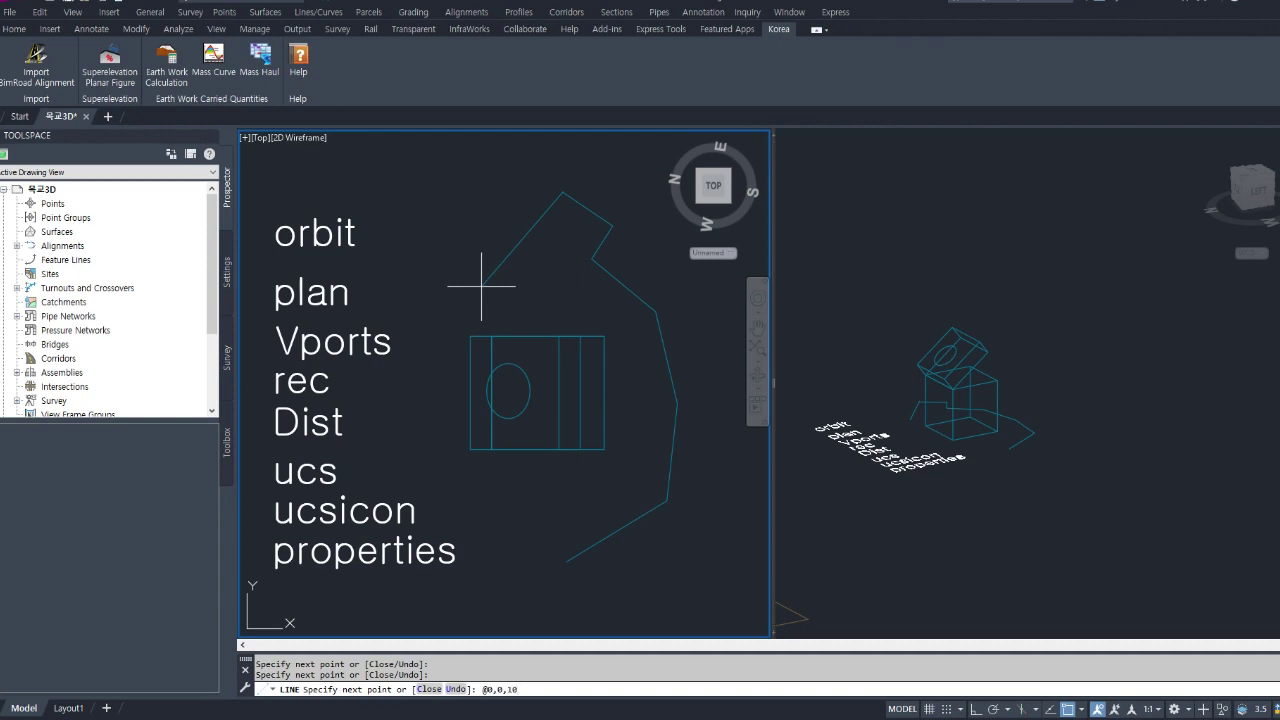
key("Return")
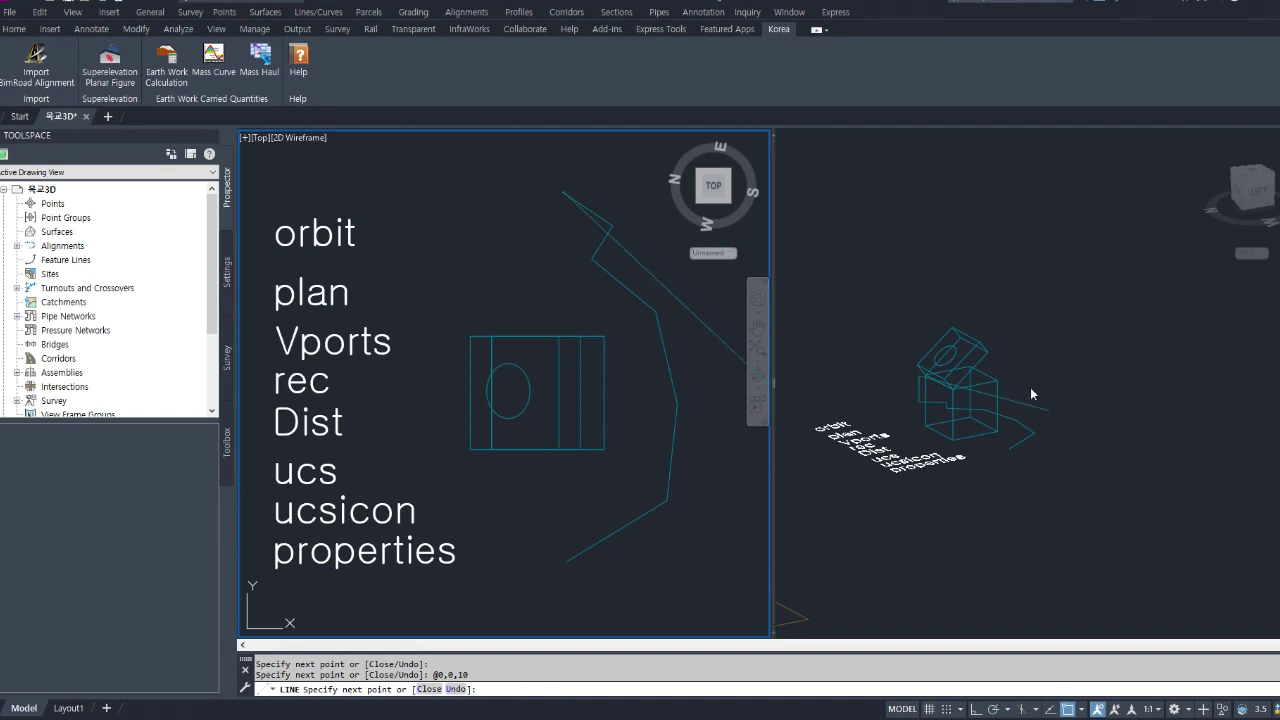
key("Escape")
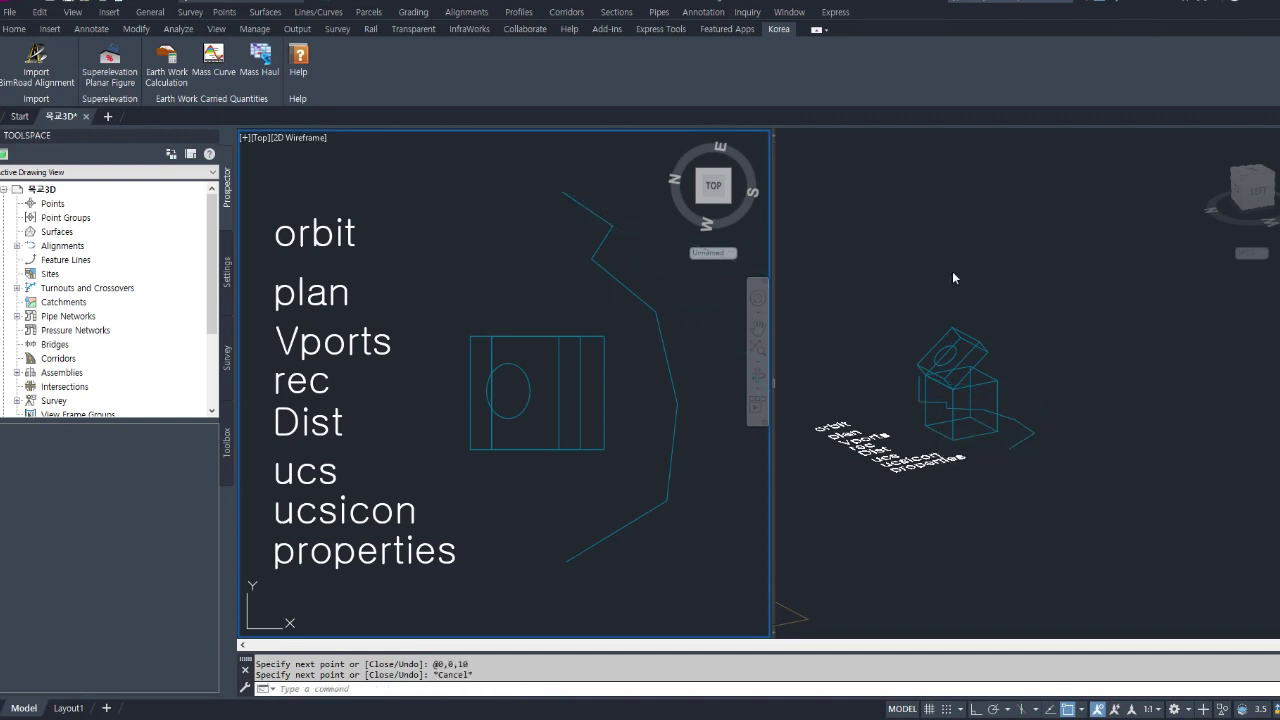
left_click(1049, 365)
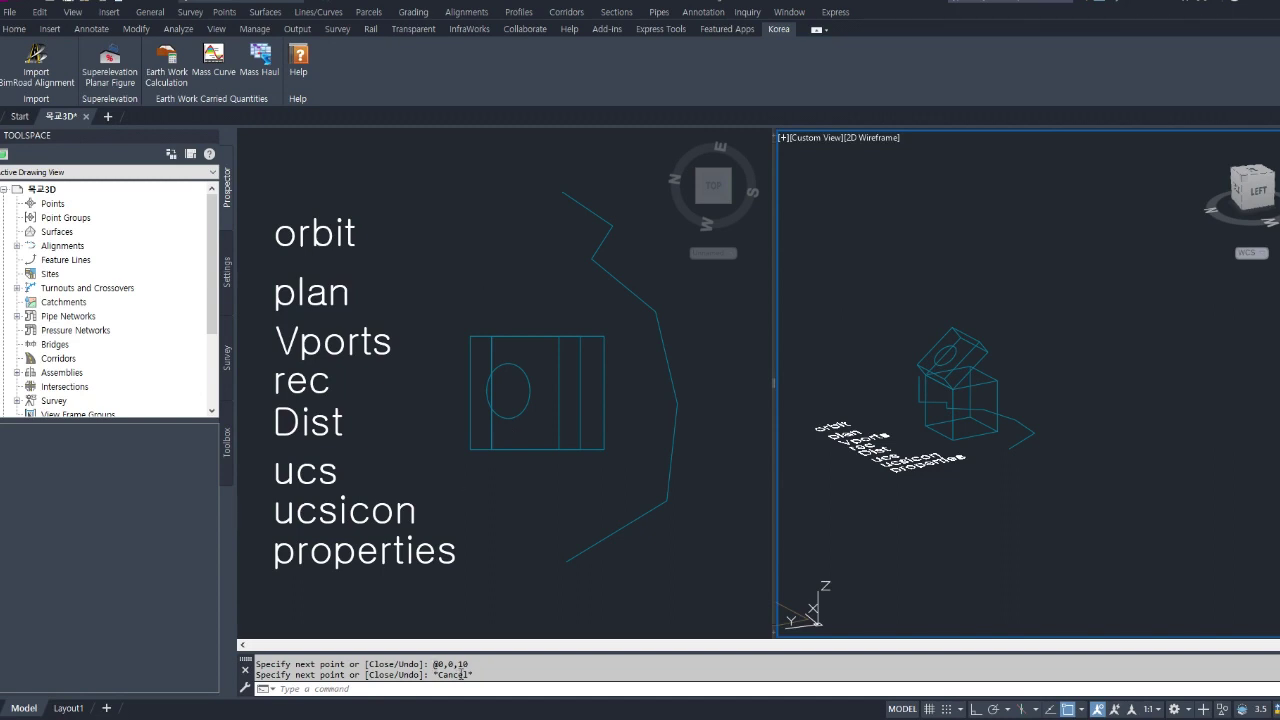
Draw a short polyline segment with relative offset @3,2 above the boxes in the top viewport
left_click(490, 291)
type("pl")
key("Return")
left_click(469, 281)
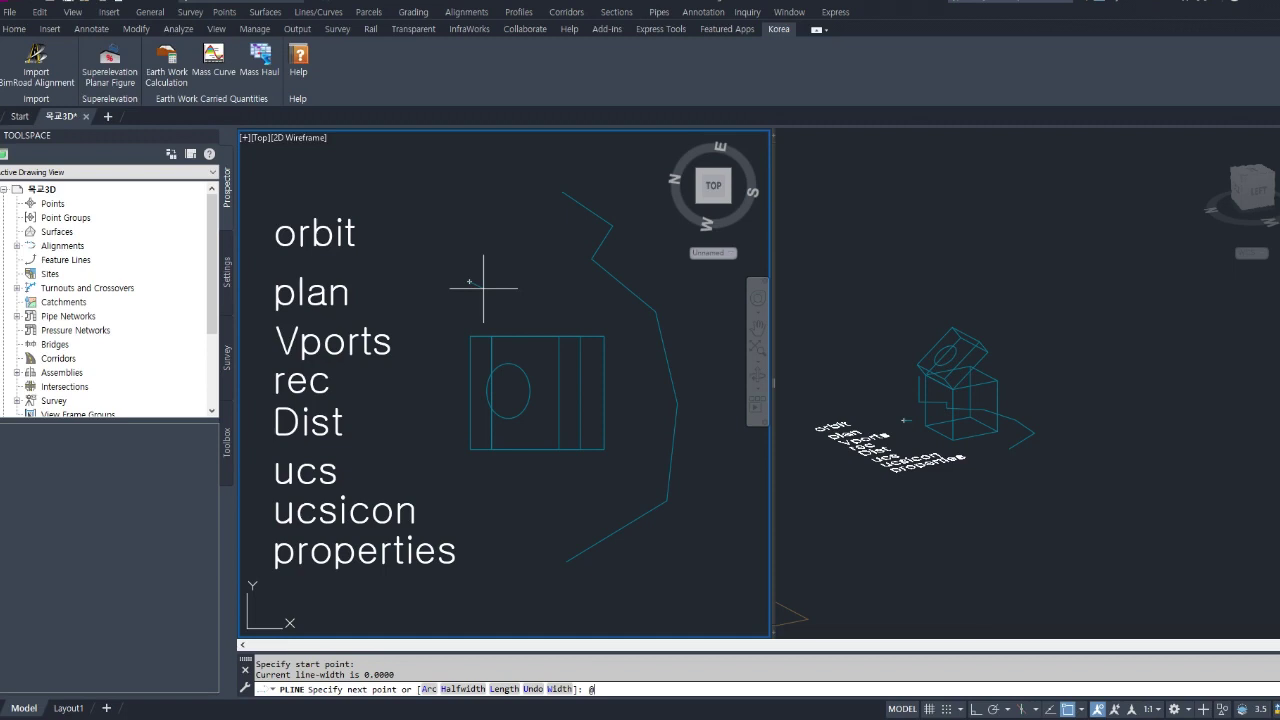
type("@3,2")
key("Return")
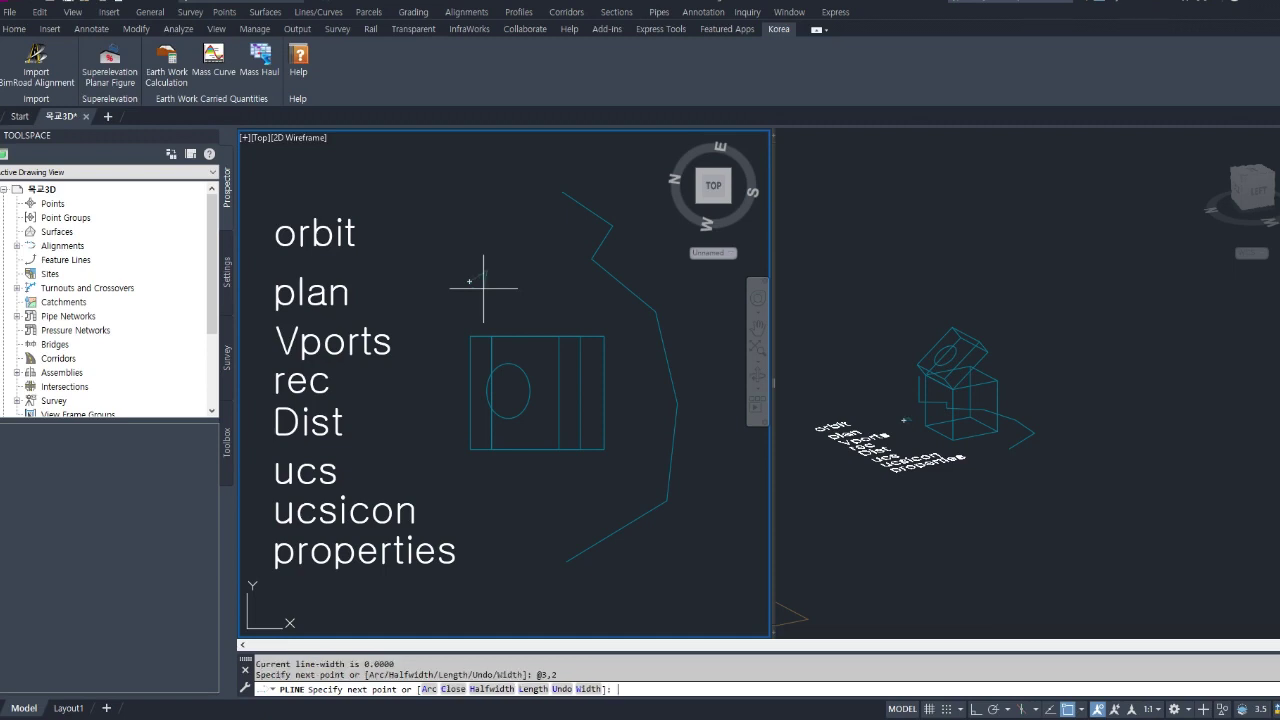
key("Escape")
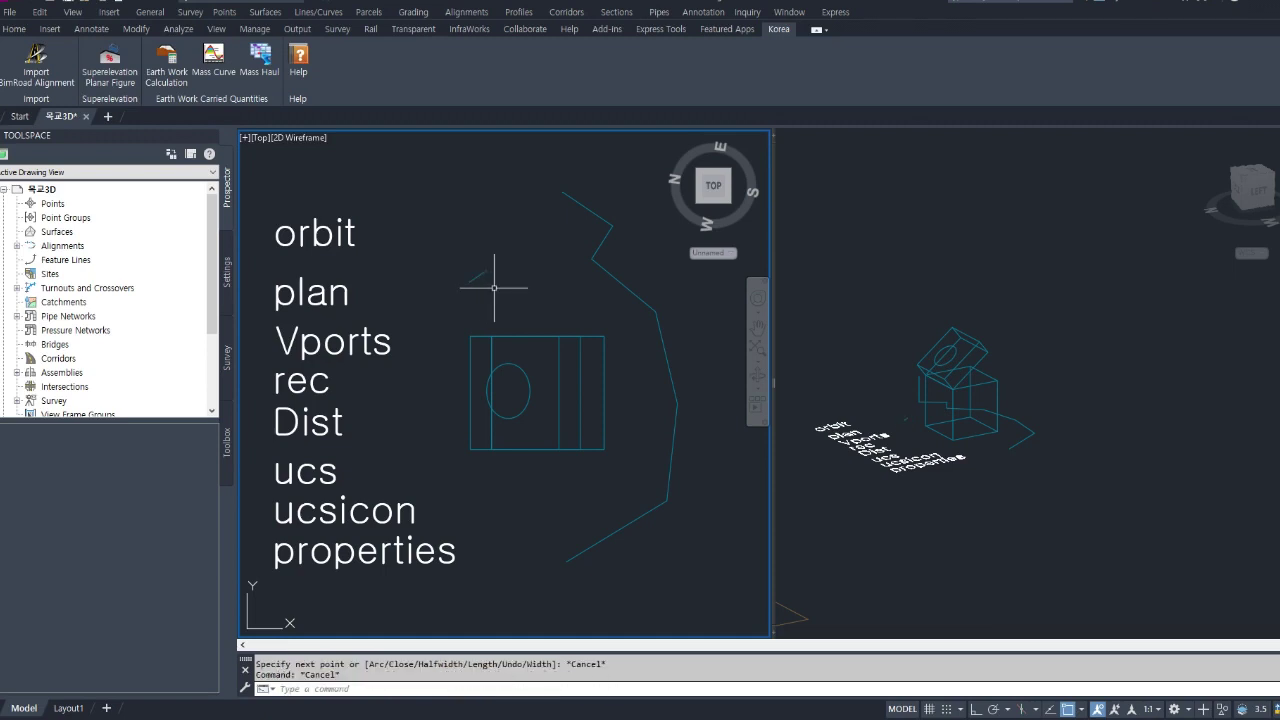
Draw a 3D line with relative offset @3,3,3 in the top viewport, between the short polyline and the segment chain
type("l")
key("Return")
left_click(541, 283)
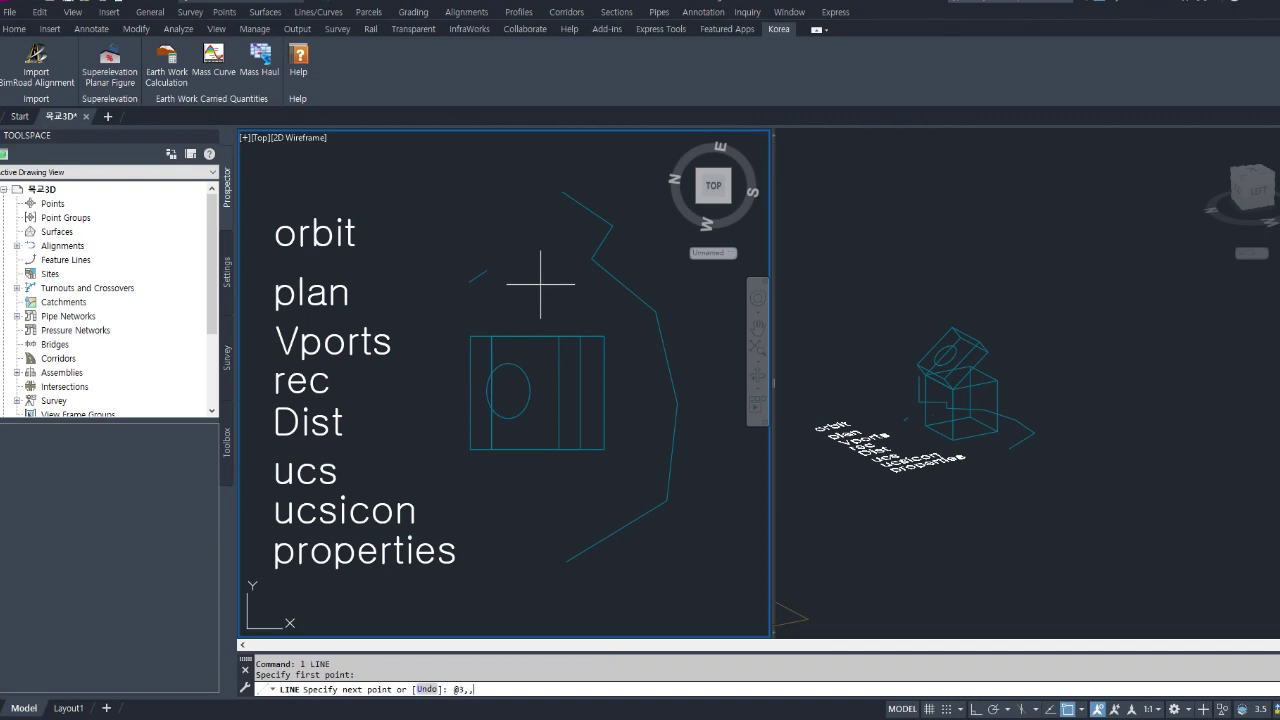
type("@3,3,3")
key("Return")
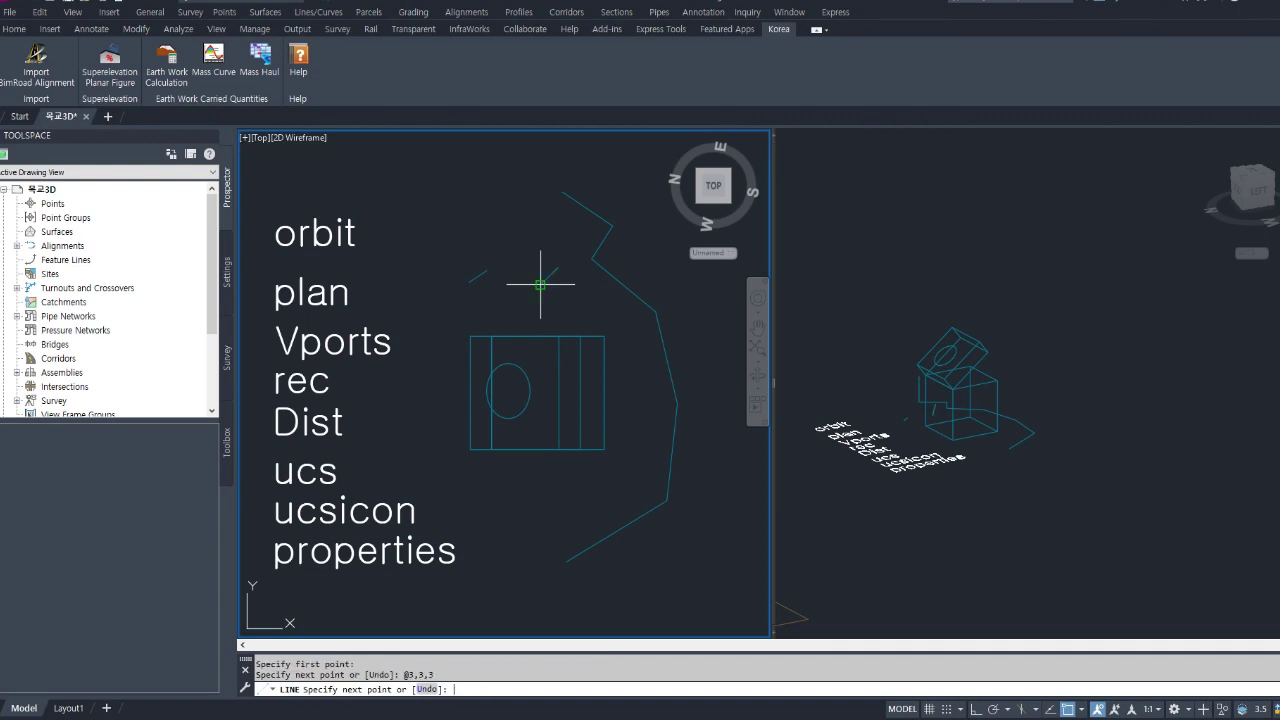
key("Escape")
Examine the new 3D line and the segment chain from another angle in the 3D viewport
left_click(930, 424)
scroll(932, 422, "up", 3)
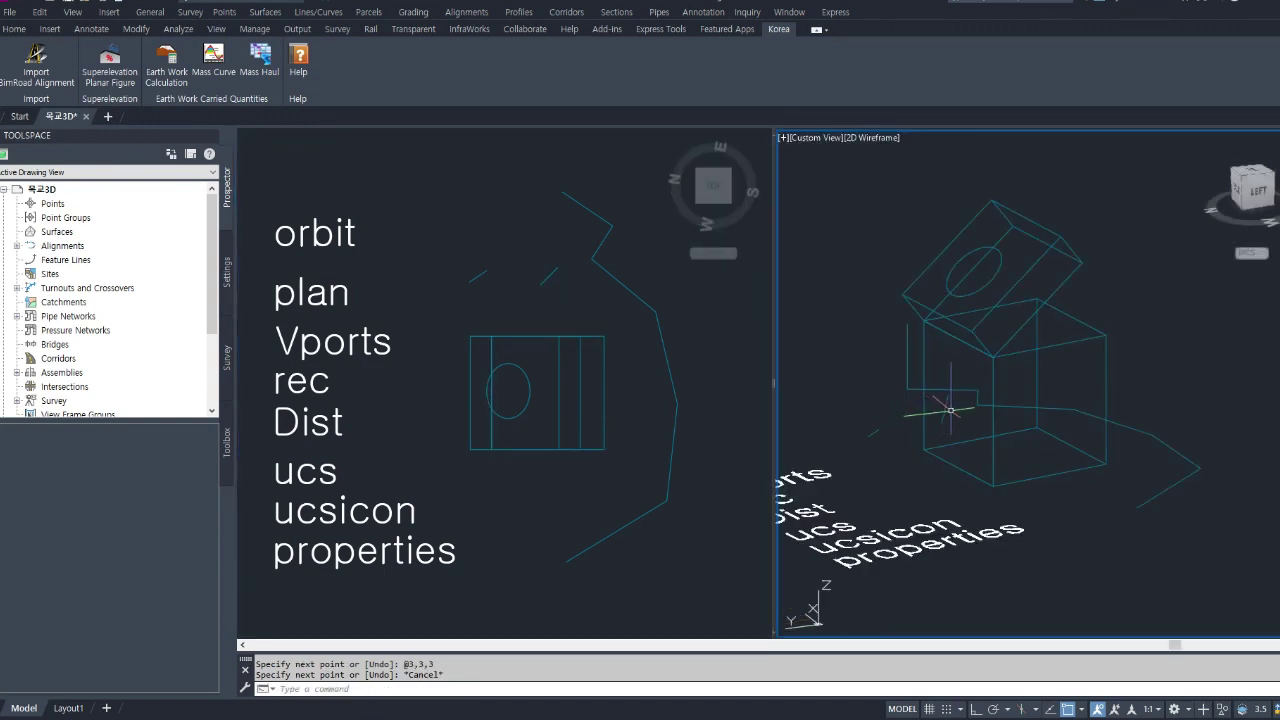
type("orbit")
key("Return")
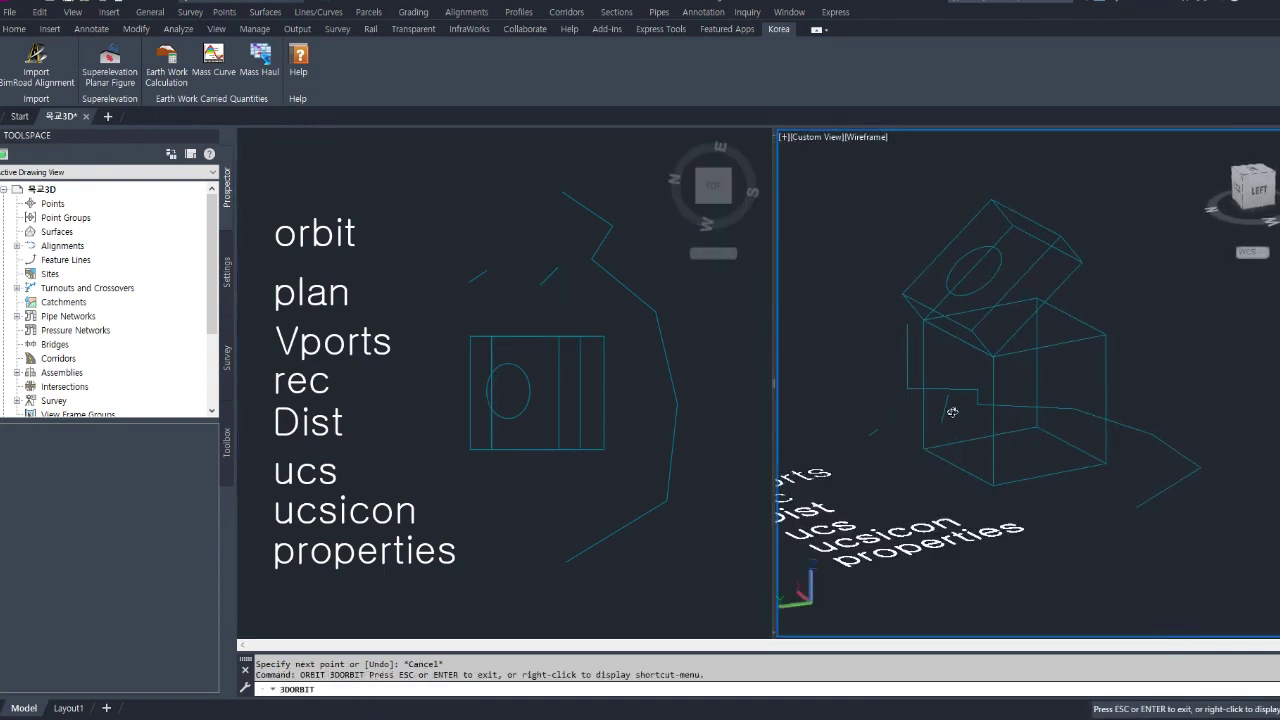
left_click_drag(980, 449, 1085, 470)
key("Escape")
right_click(1084, 471)
left_click(1136, 411)
key("Escape")
key("Escape")
Explode the lower box in the 3D viewport
type("x")
key("space")
left_click(1119, 385)
left_click(1095, 401)
key("space")
Stretch one upper corner of the exploded lower box down to the midpoint of its vertical edge
type("s")
key("space")
left_click(1130, 350)
left_click(1078, 402)
key("space")
left_click(1113, 392)
type("mid")
key("space")
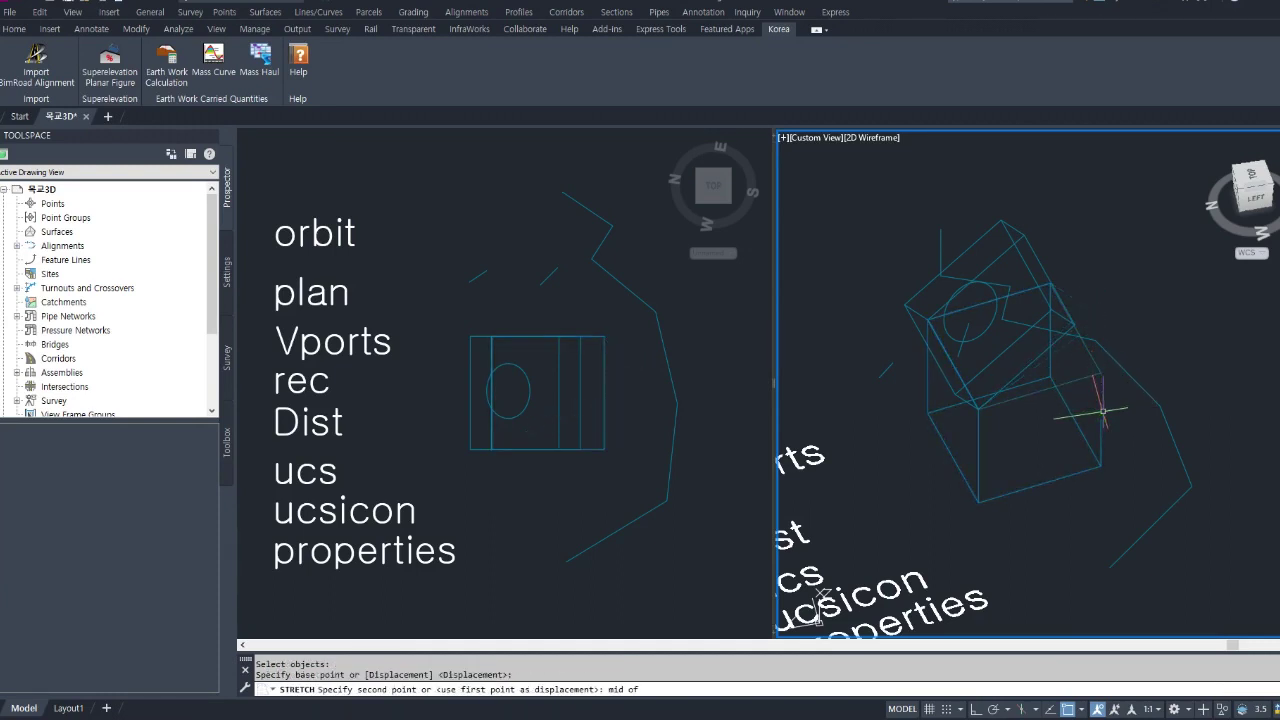
left_click(1094, 366)
key("space")
left_click(1104, 340)
left_click(1093, 380)
key("space")
left_click(1094, 434)
left_click(1143, 471)
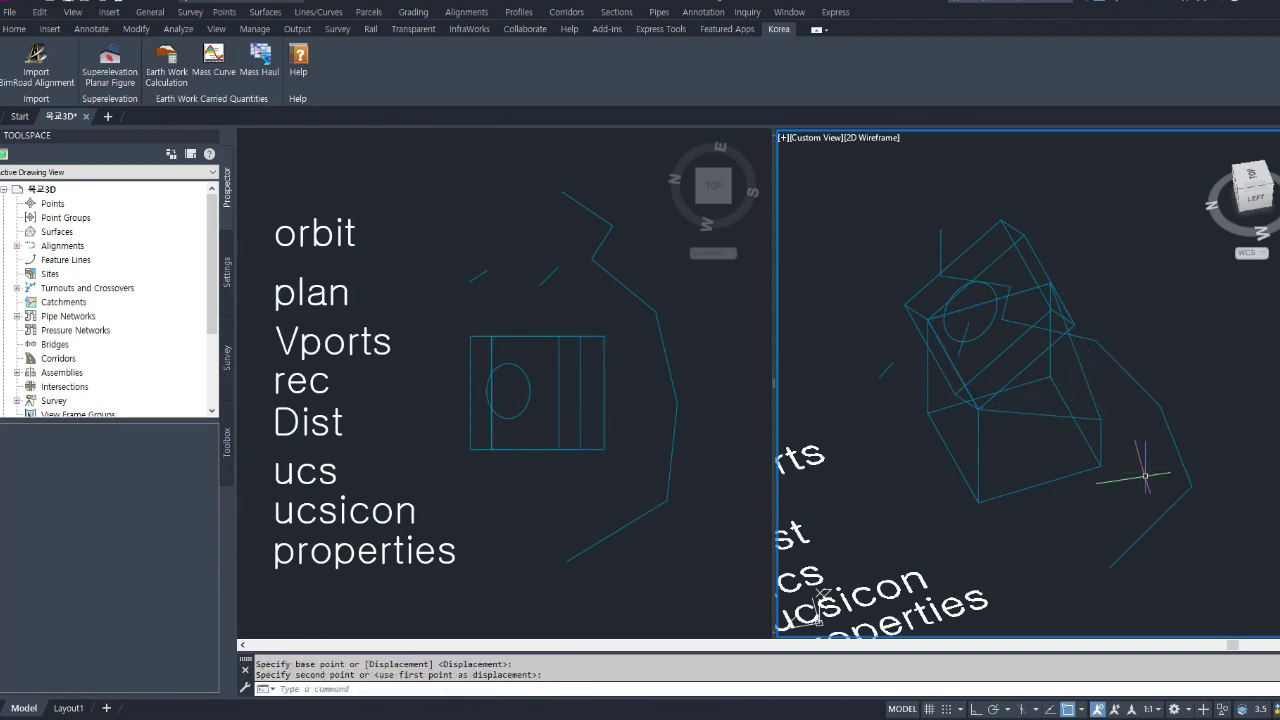
Examine the stretched box, the tilted box and the segment chain from several orbit angles in the 3D viewport
scroll(980, 457, "down", 2)
key("Escape")
key("Escape")
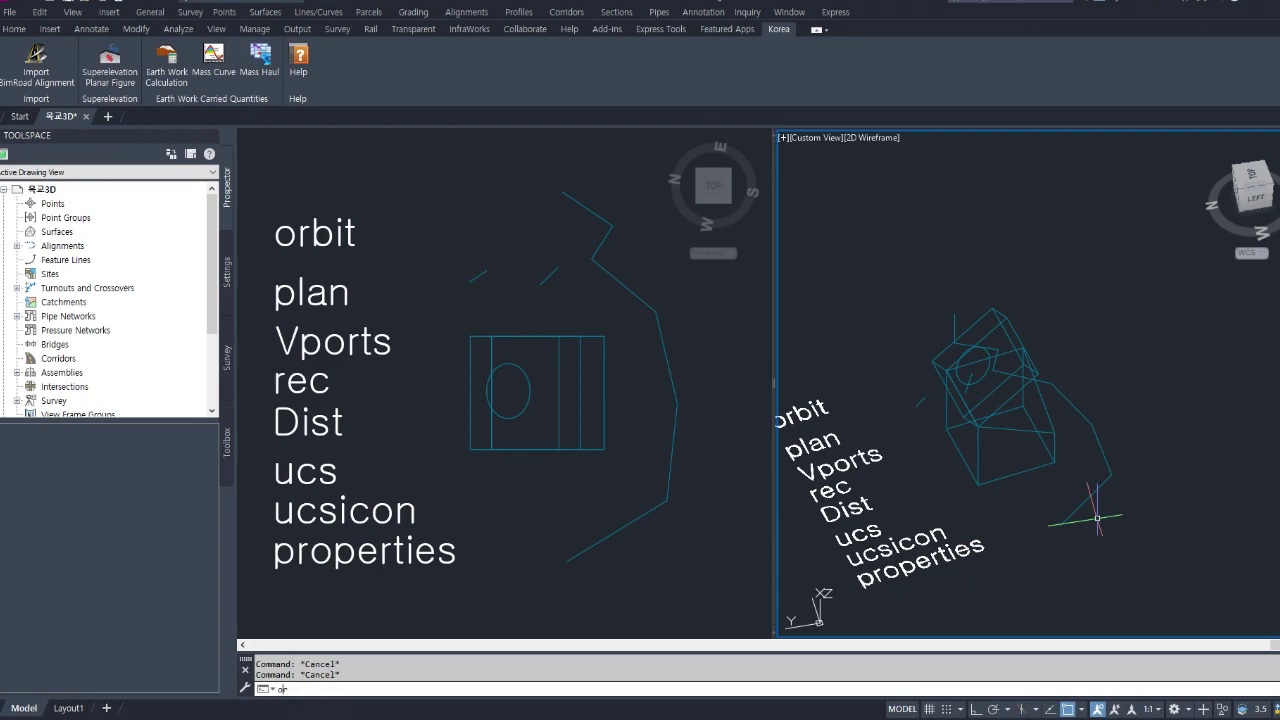
type("orbit")
key("Return")
left_click_drag(1100, 520, 1045, 423)
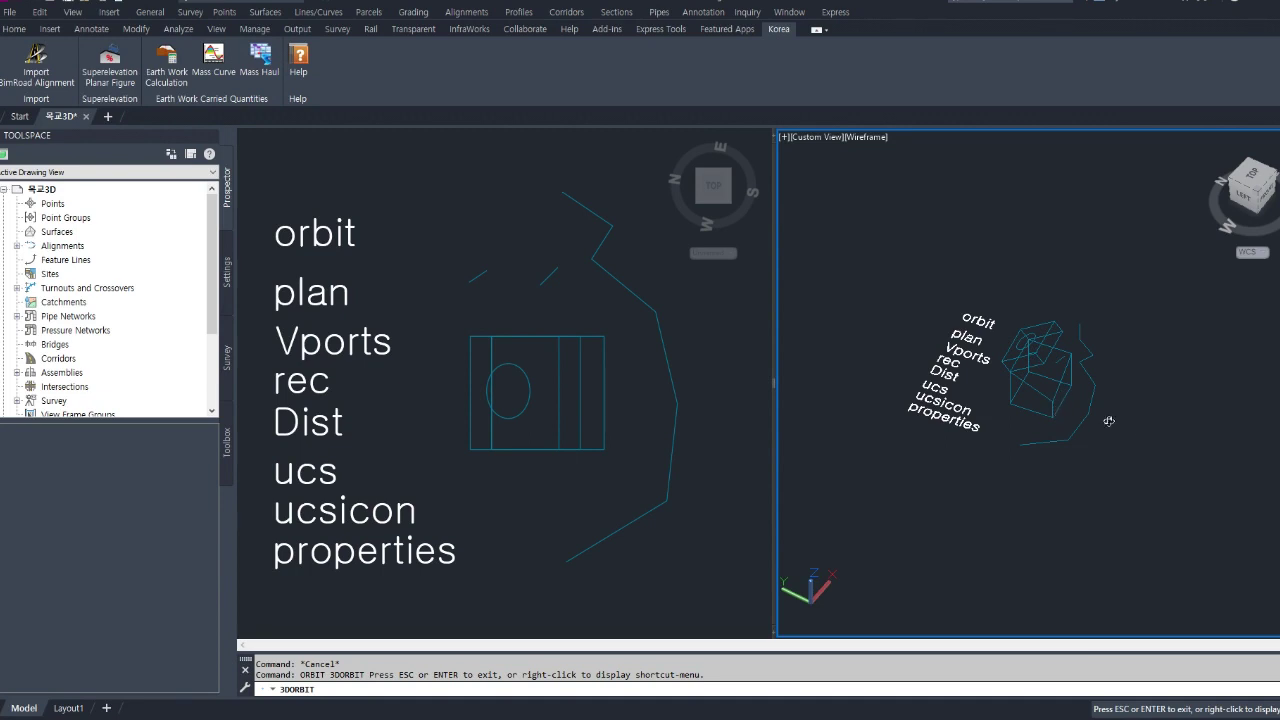
left_click_drag(1119, 447, 1069, 470)
left_click_drag(1022, 418, 1024, 429)
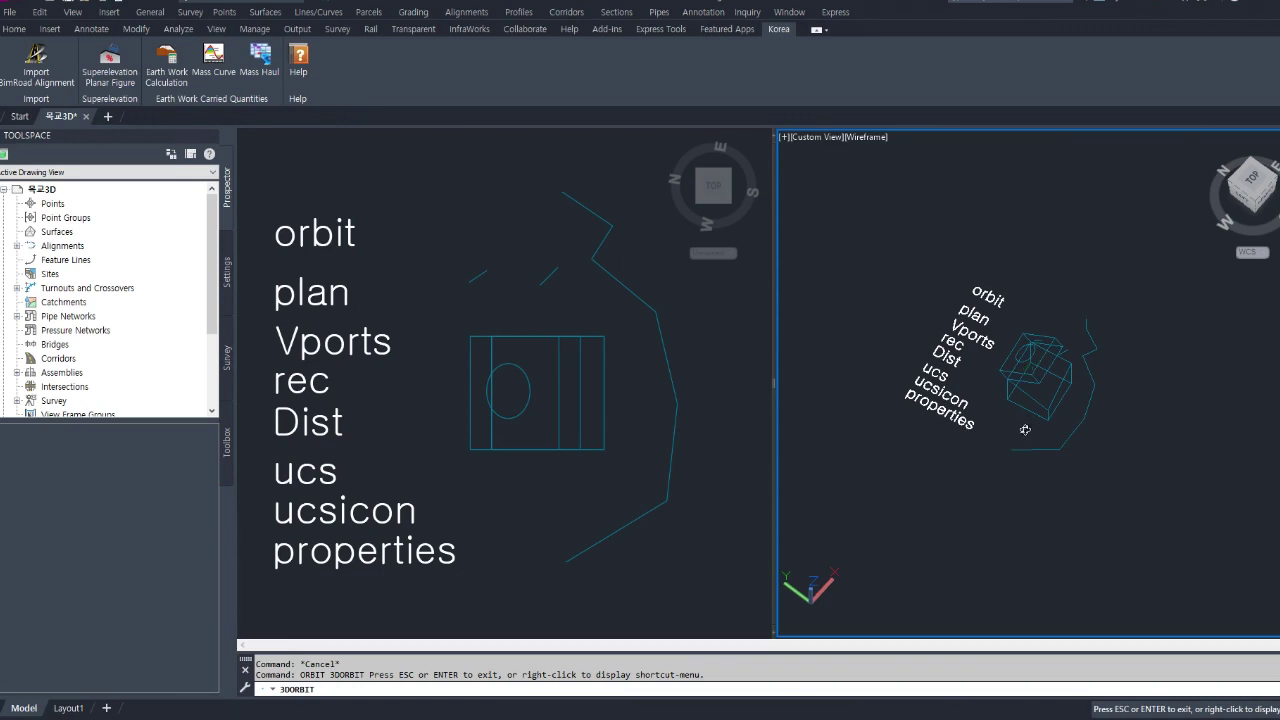
left_click_drag(1048, 438, 1063, 463)
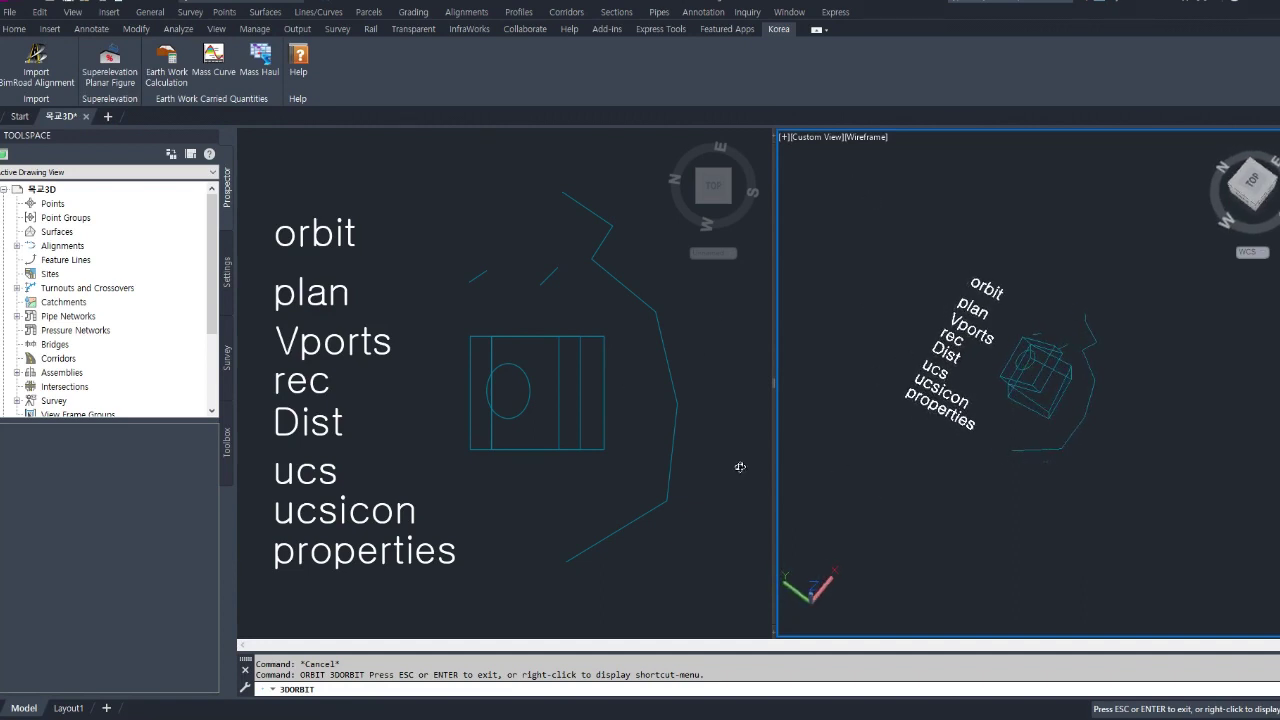
left_click_drag(1112, 441, 1089, 406)
left_click_drag(1006, 414, 956, 390)
key("Escape")
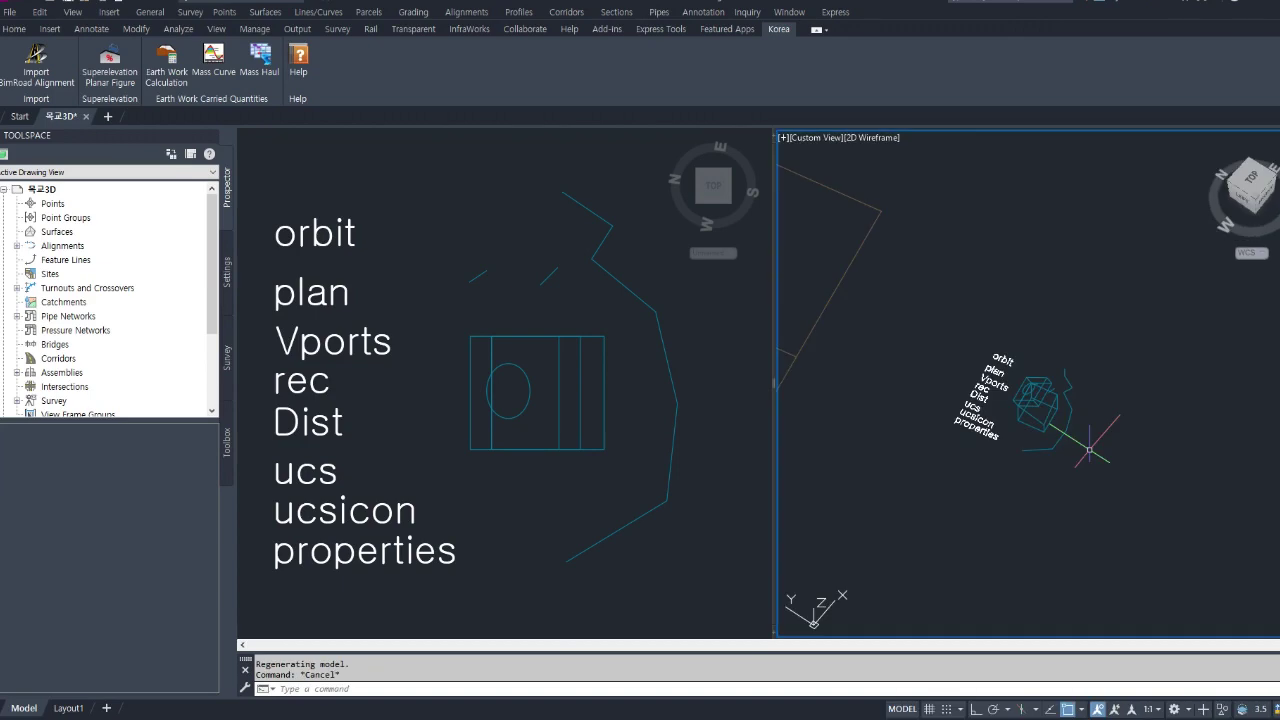
scroll(1089, 450, "down", 2)
middle_click_drag(1001, 502, 1044, 415)
Activate the top viewport, show the empty area beside the command list, and open the Properties palette
left_click(418, 570)
middle_click_drag(426, 556, 604, 527)
scroll(604, 527, "down", 4)
type("pr")
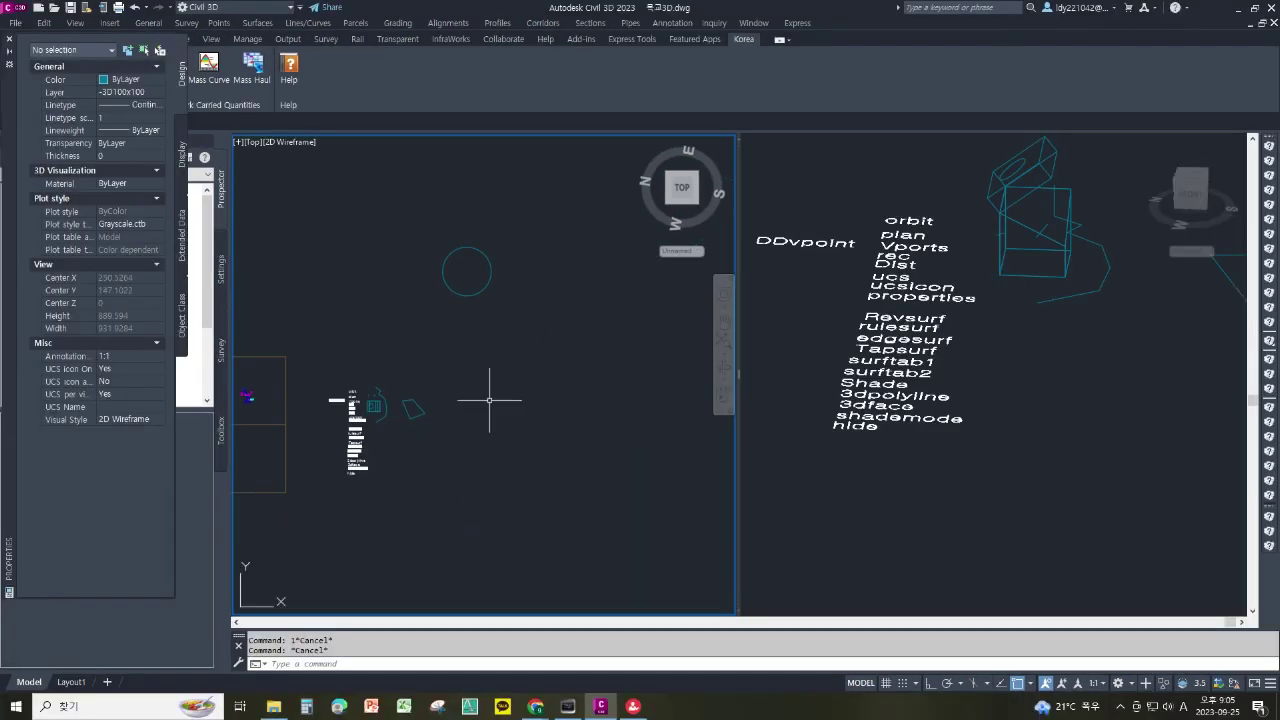
Draw a circle and an L-shaped polyline beside it in the empty area of the top viewport
middle_click_drag(525, 419, 486, 411)
type("pl")
key("Return")
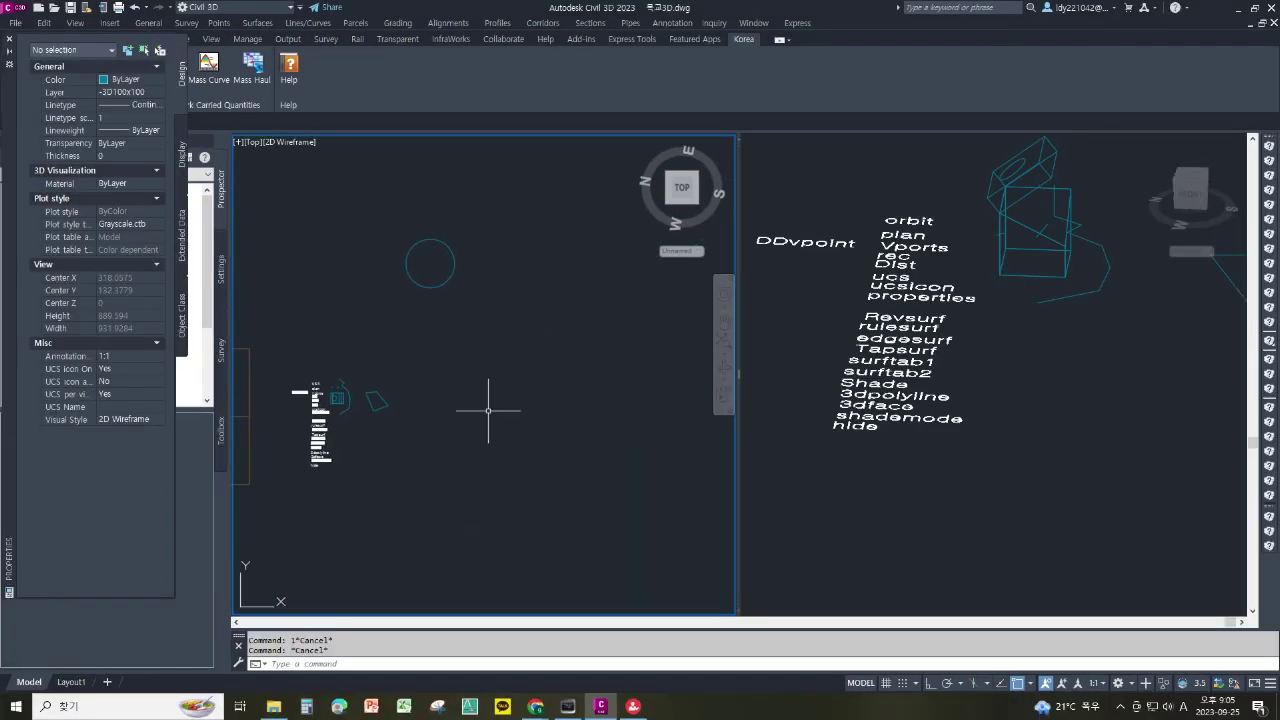
key("Escape")
type("c")
key("Return")
left_click(489, 389)
left_click(513, 396)
type("pl")
key("Return")
left_click(567, 303)
left_click(567, 484)
left_click(590, 484)
key("Escape")
key("Escape")
Erase the small trial circle and the polyline beside it
type("e")
key("Return")
left_click(597, 354)
left_click(488, 490)
key("Return")
Draw a larger circle in the empty area and a straight vertical polyline to its right as a revolution axis
type("c")
key("Return")
left_click(488, 384)
left_click(524, 391)
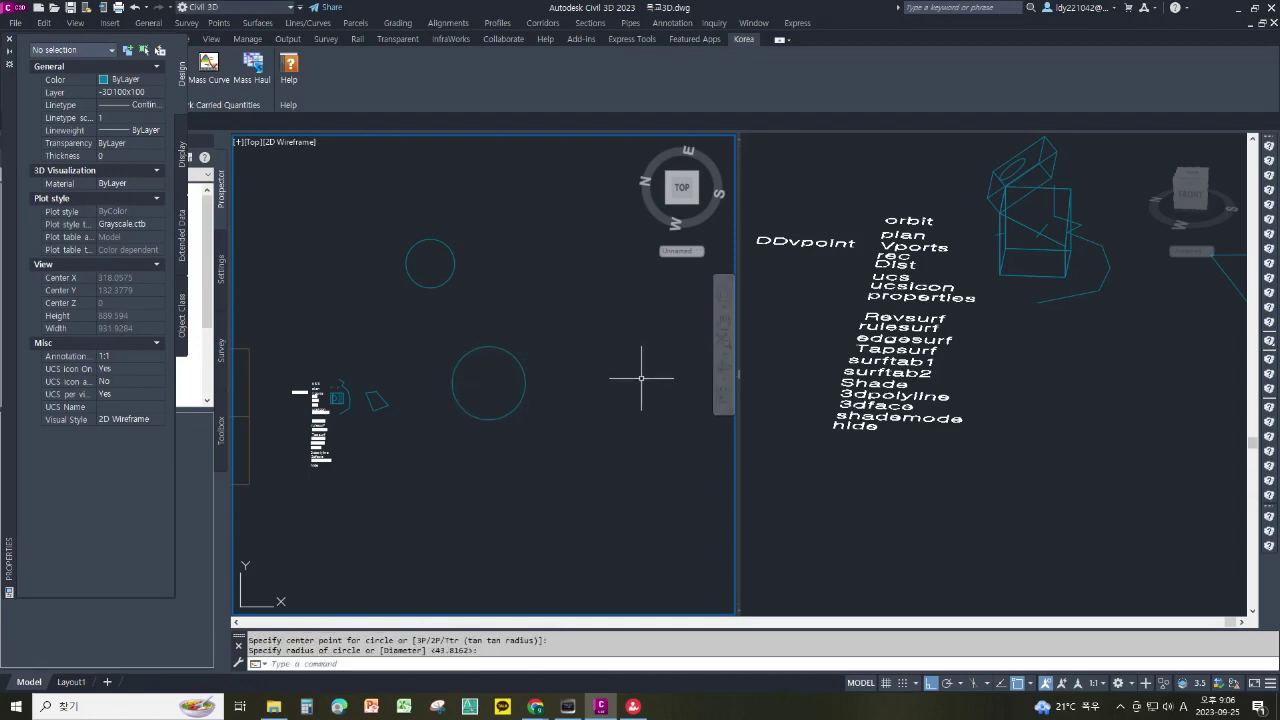
type("pl")
key("Return")
left_click(581, 283)
left_click(596, 502)
key("Escape")
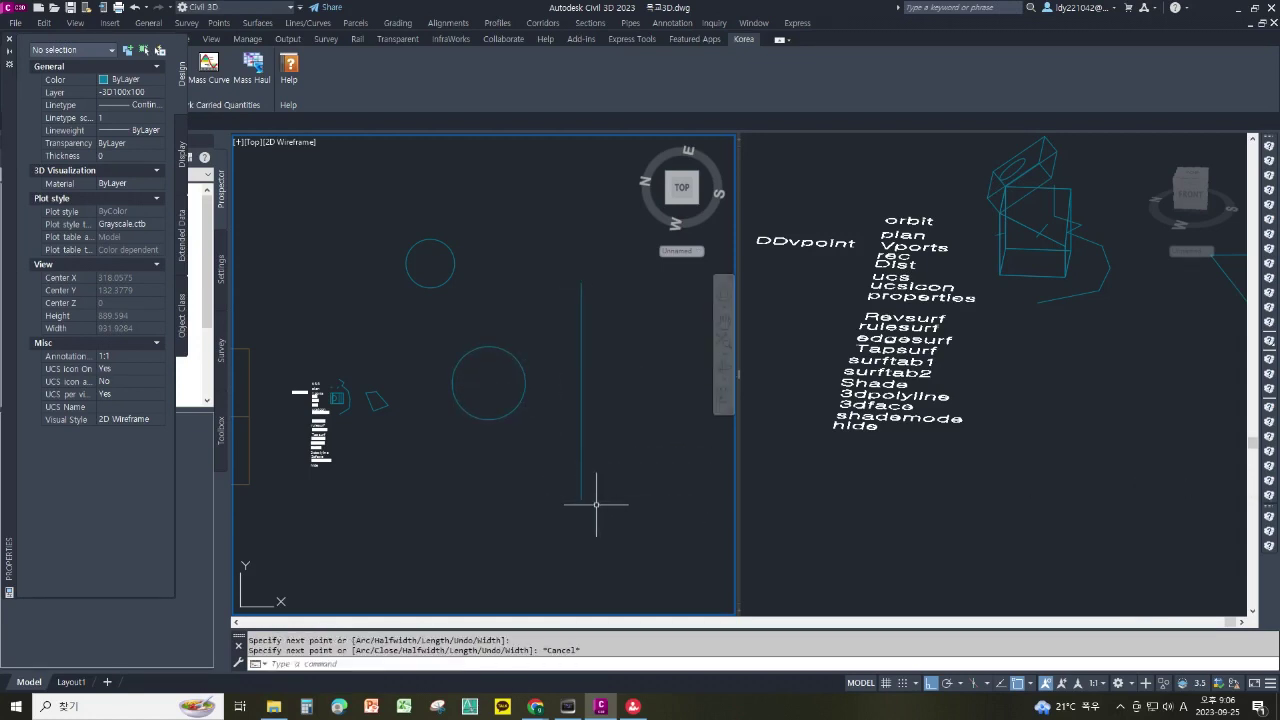
Revolve the circle around the vertical polyline with Revsurf at the default angles and view the ring mesh in the 3D viewport
type("revs")
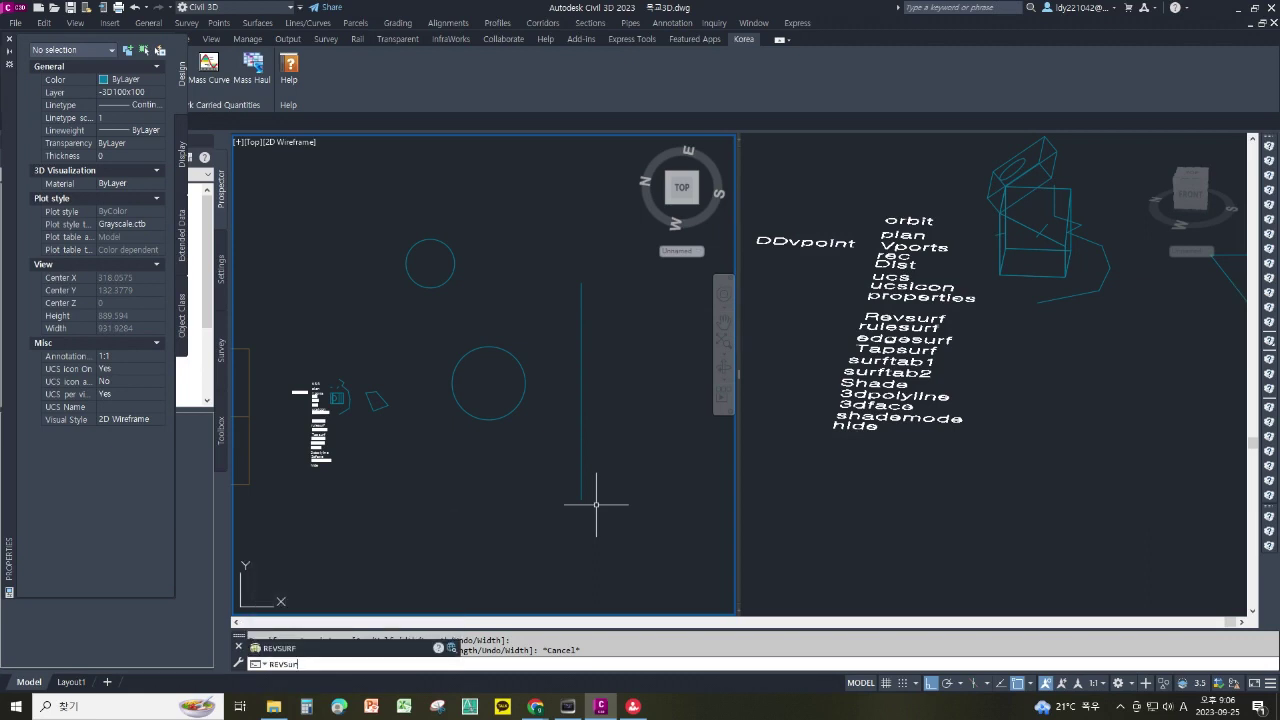
type("ur")
key("Return")
left_click(522, 409)
left_click(581, 498)
key("Return")
key("Return")
key("Return")
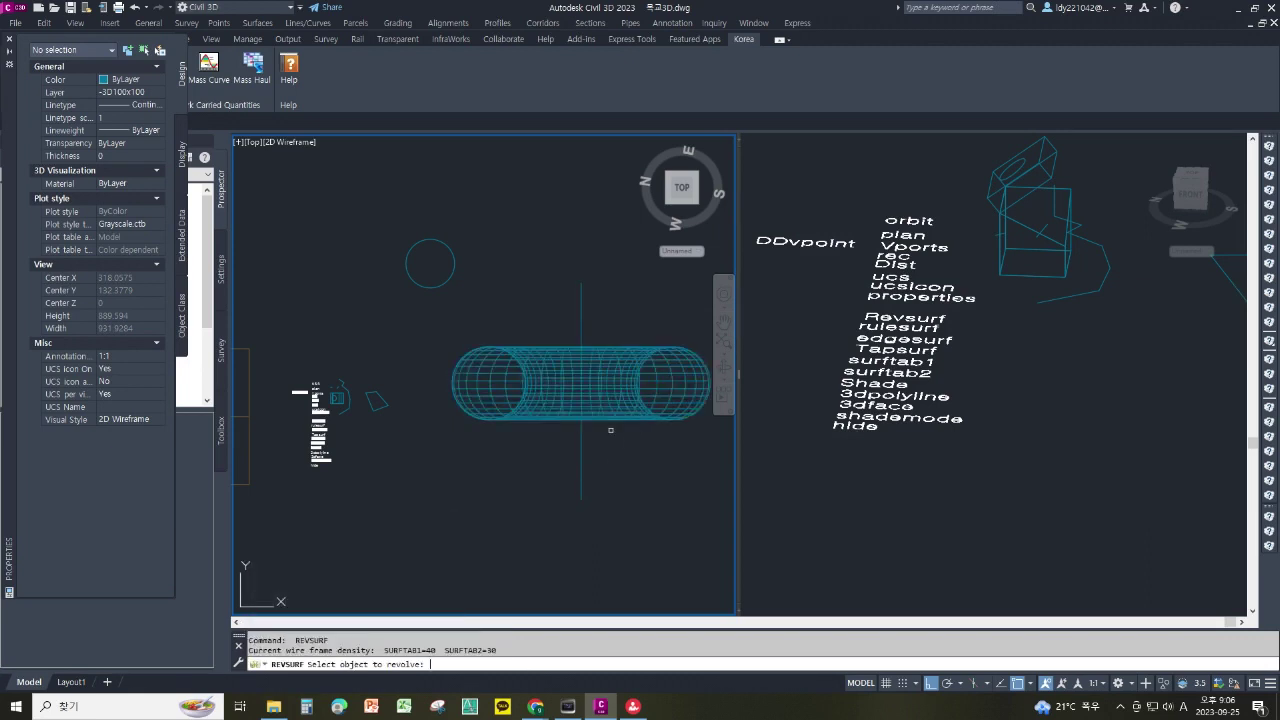
key("Return")
left_click(1023, 480)
scroll(905, 425, "down", 10)
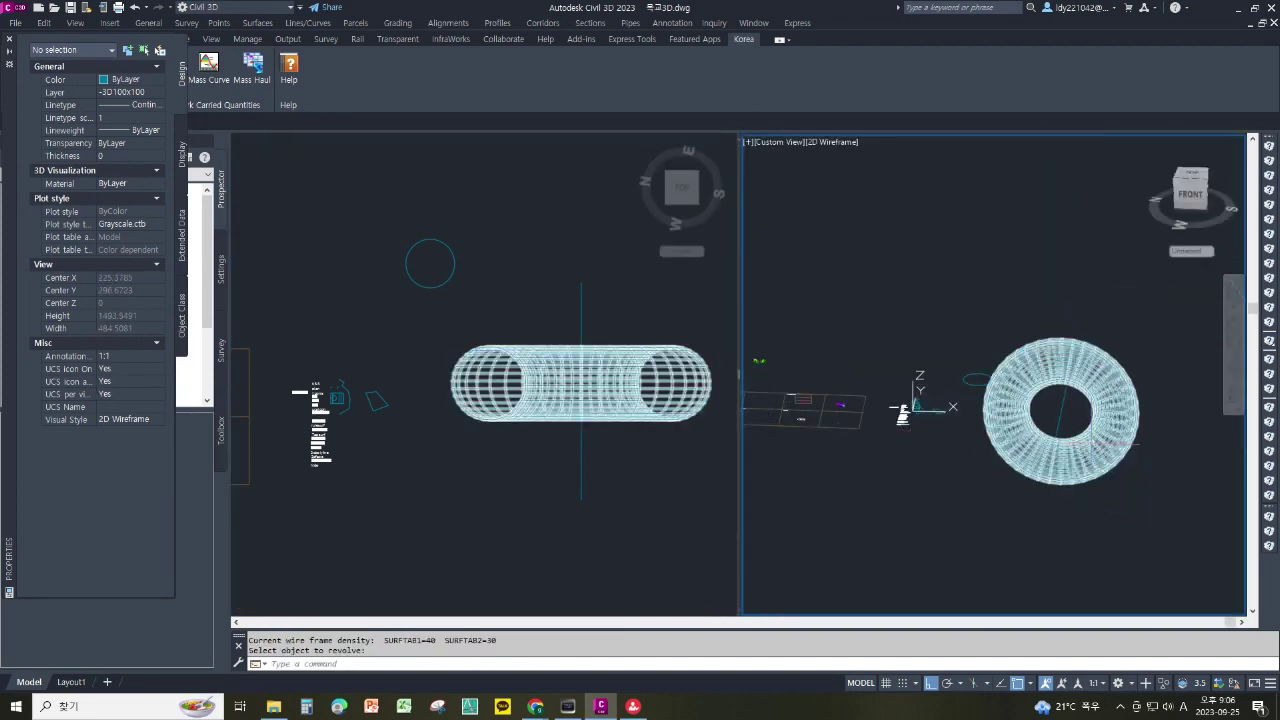
key("Escape")
scroll(1088, 460, "up", 2)
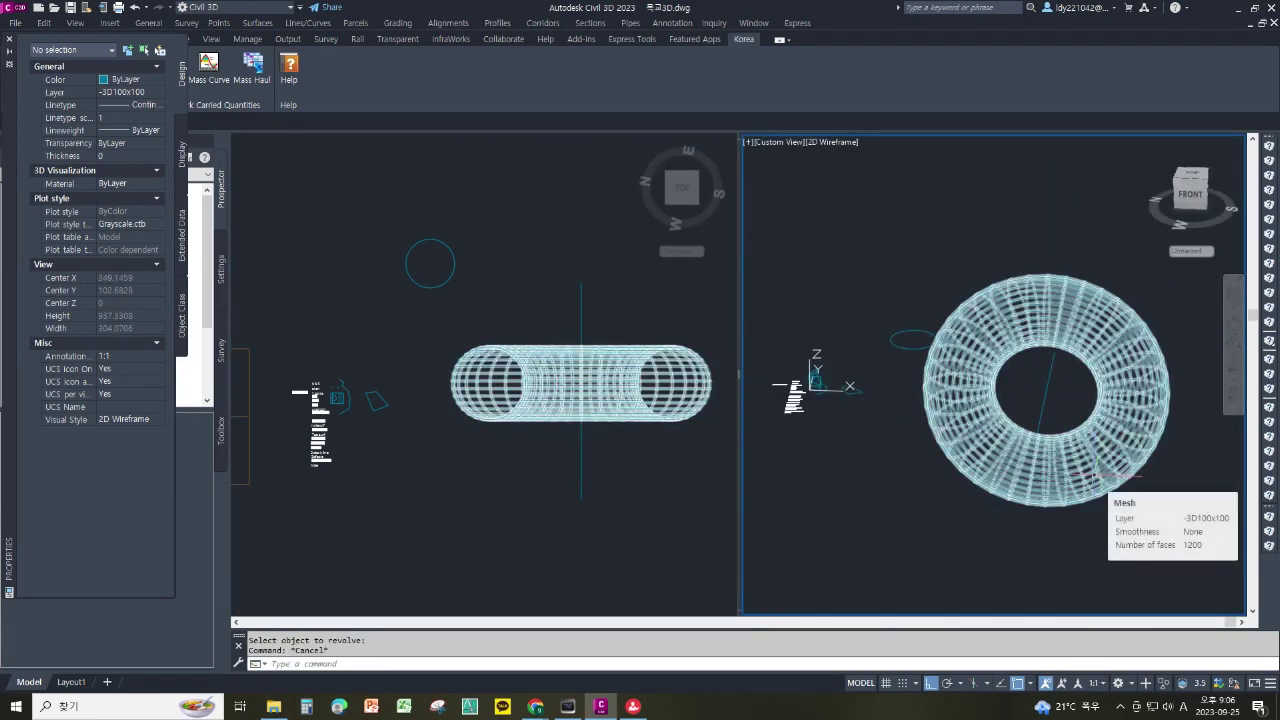
Erase the revolved mesh and its source circle, keeping the vertical axis line
left_click(552, 506)
type("e")
key("space")
left_click(558, 314)
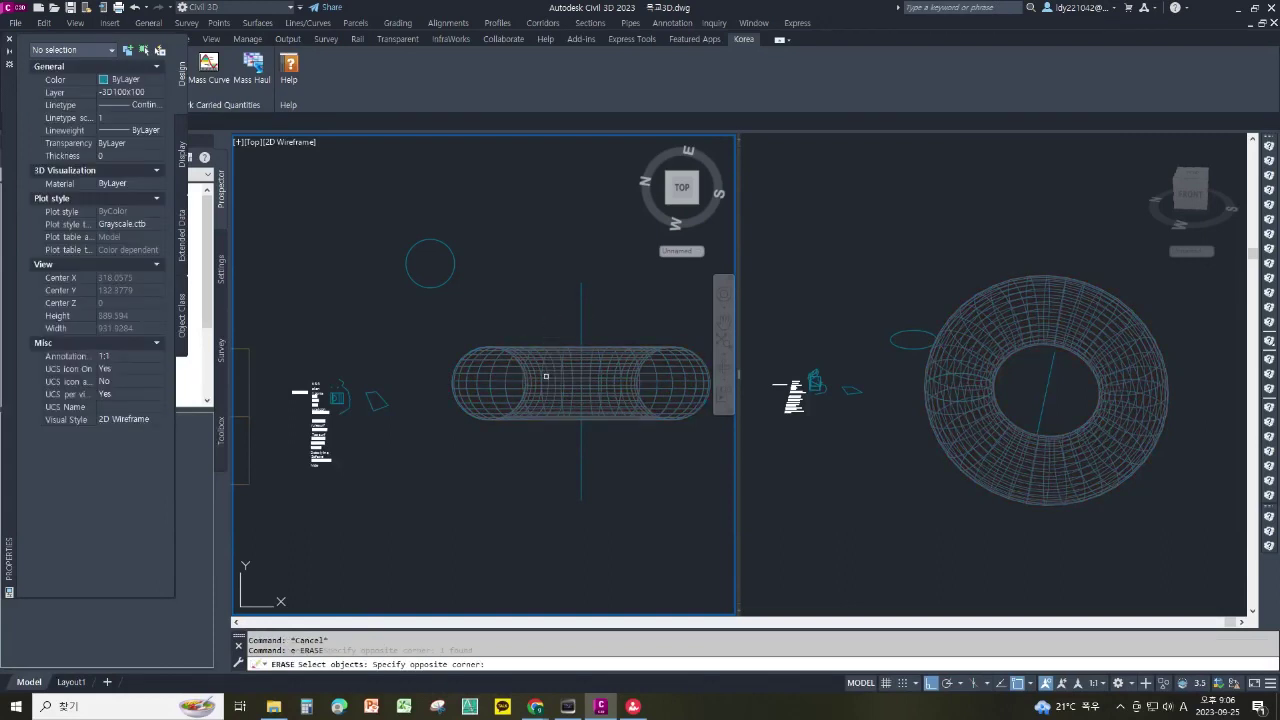
left_click(546, 376)
key("space")
type("e")
key("space")
left_click(533, 344)
left_click(498, 379)
key("space")
type("pl")
key("space")
left_click(521, 327)
left_click(1046, 685)
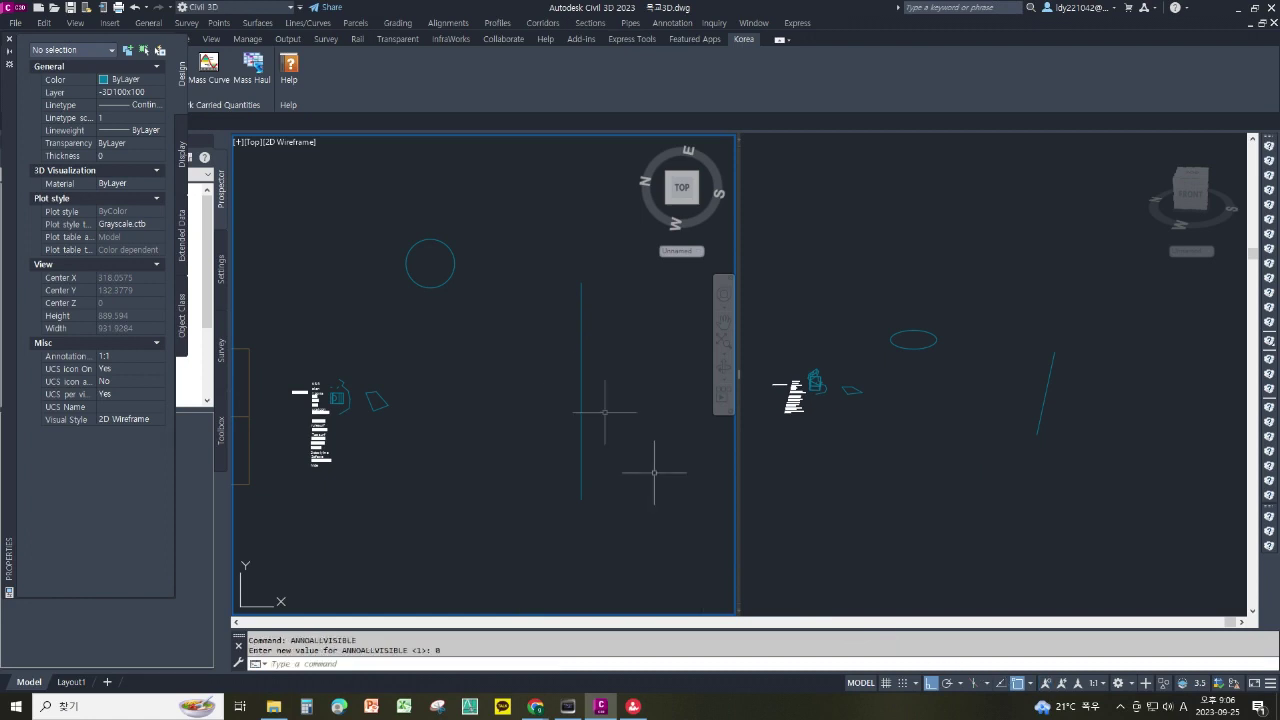
With object snap and ortho off, draw an open zigzag polyline profile between the circle and the vertical axis line, ending in a horizontal base
type("pl")
key("Return")
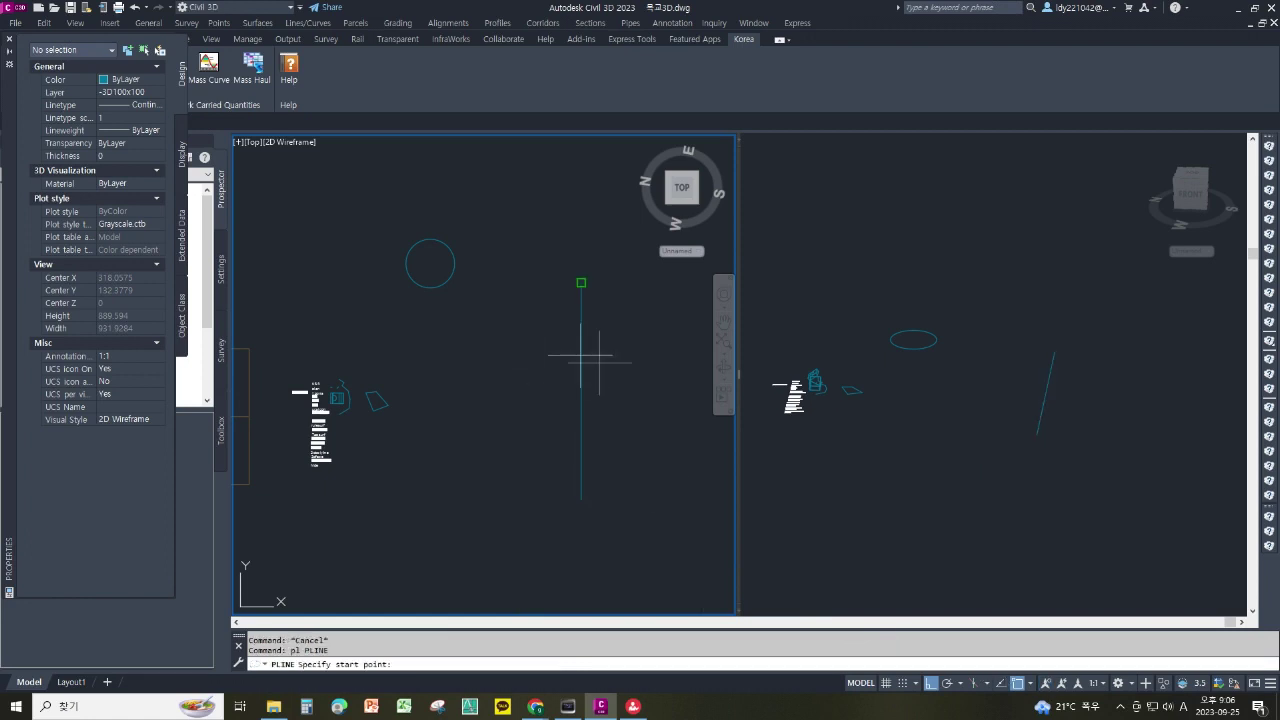
left_click(1018, 685)
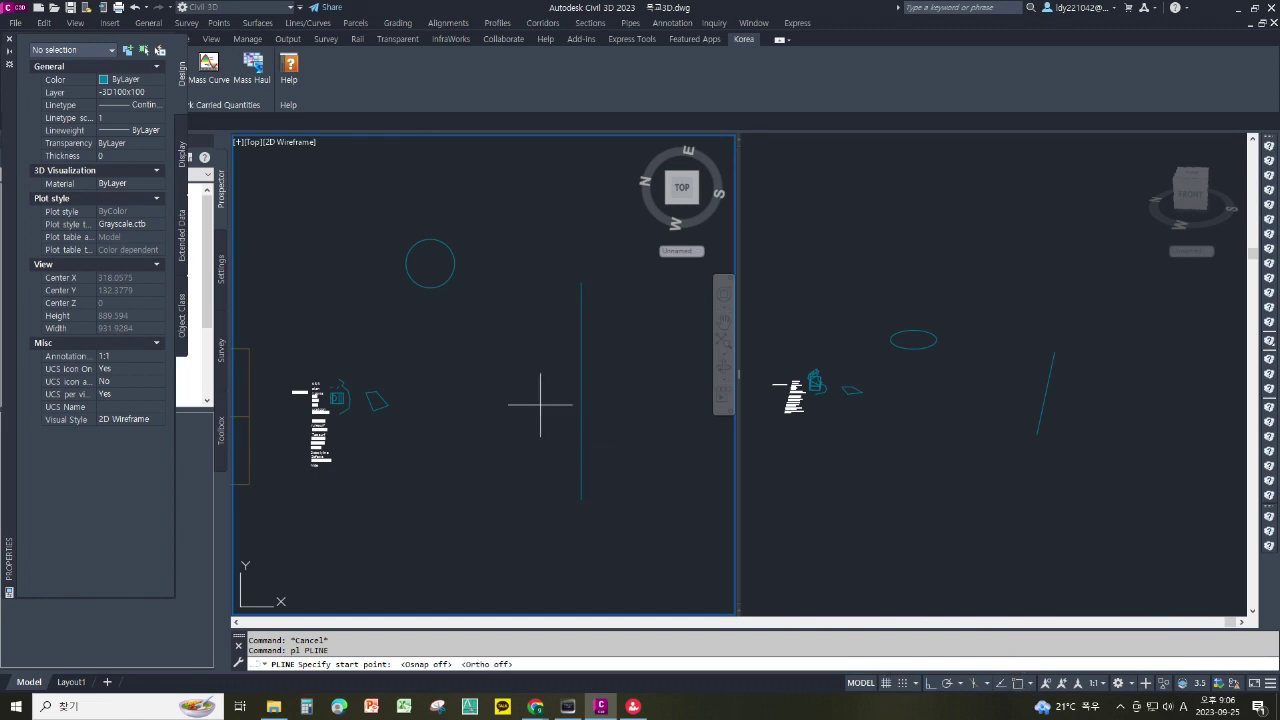
left_click(515, 308)
left_click(483, 365)
left_click(493, 387)
left_click(517, 402)
left_click(531, 414)
left_click(529, 430)
left_click(494, 442)
left_click(463, 455)
left_click(464, 462)
left_click(555, 461)
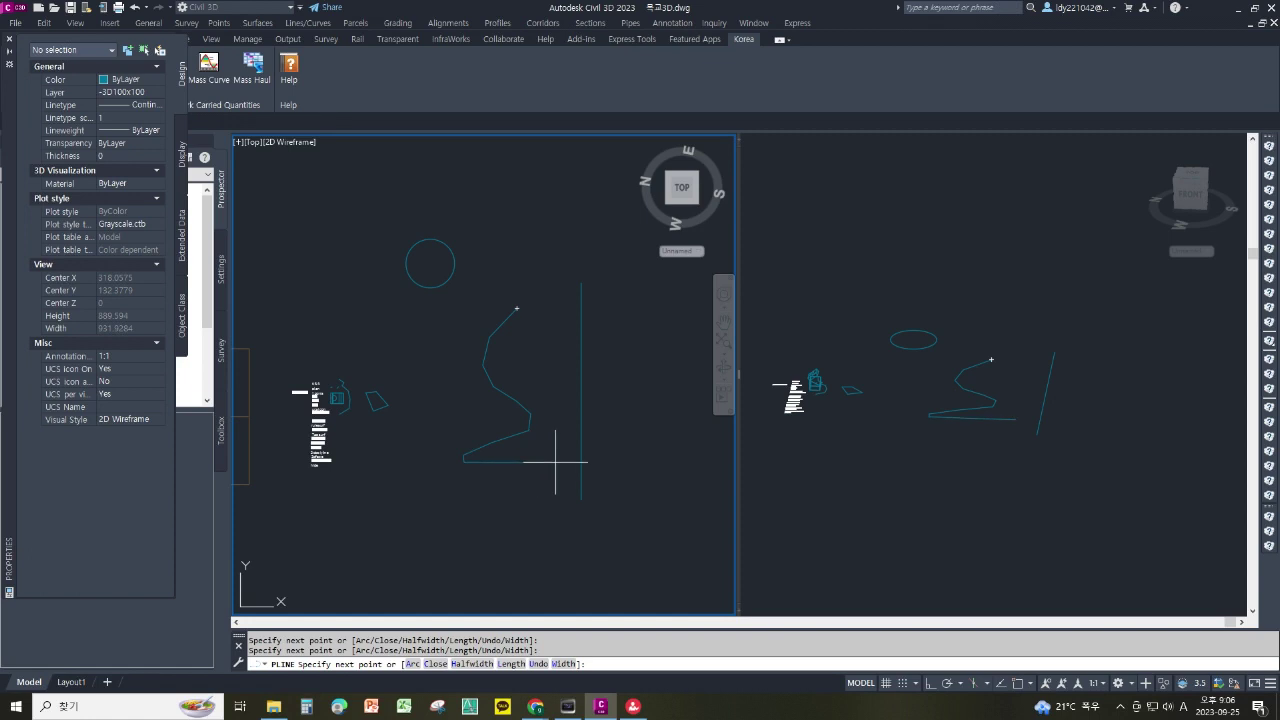
key("Escape")
Smooth the zigzag profile into a spline curve with Pedit's Spline option
type("p")
key("Return")
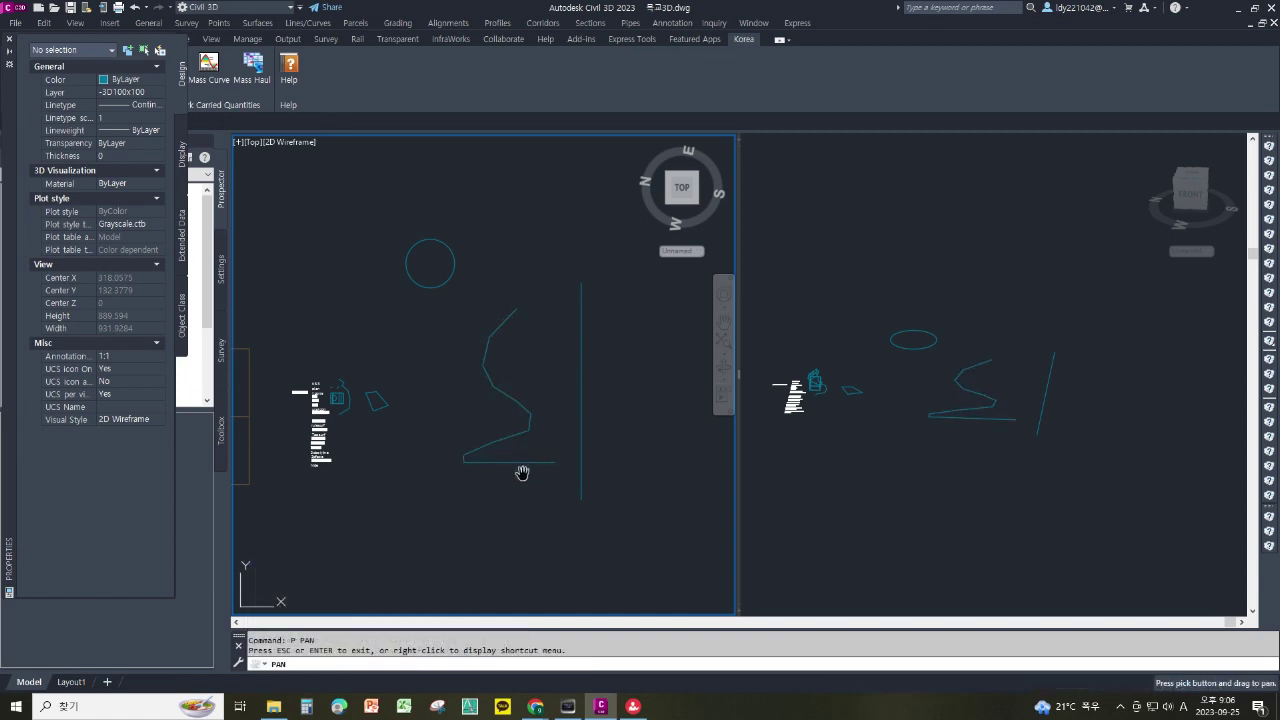
key("Escape")
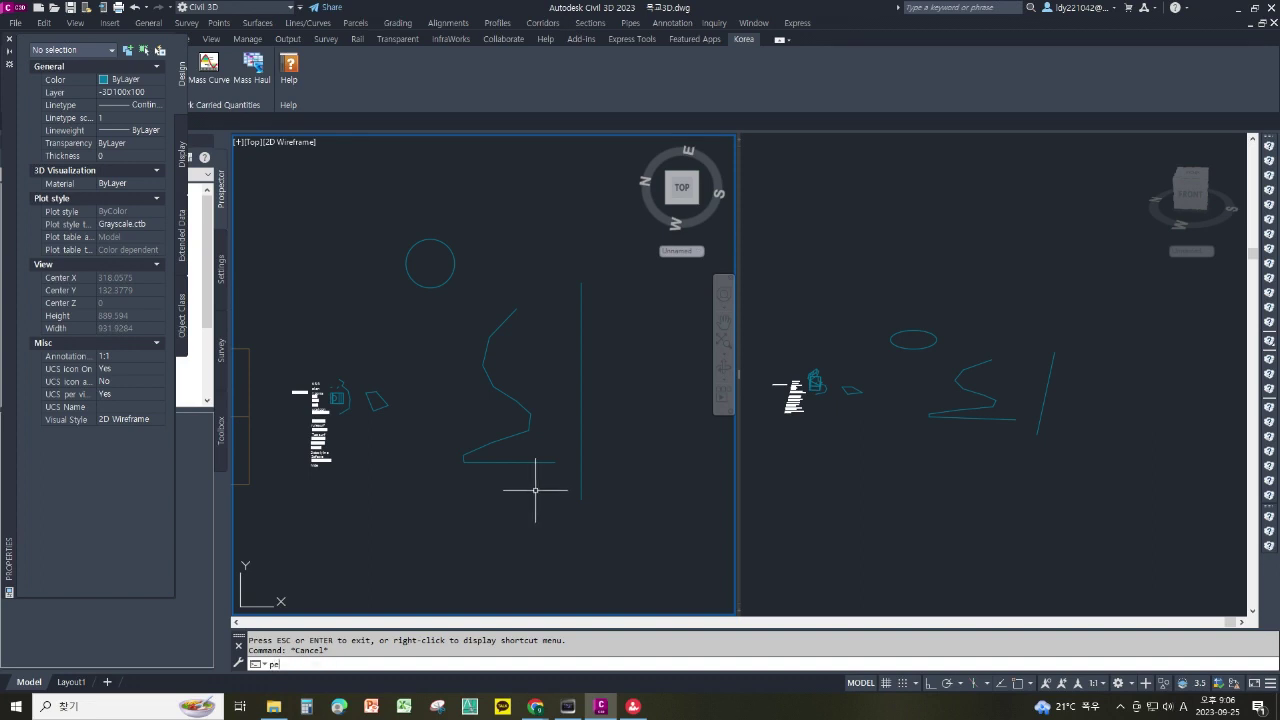
type("pe")
key("Return")
left_click(532, 466)
type("s")
key("Return")
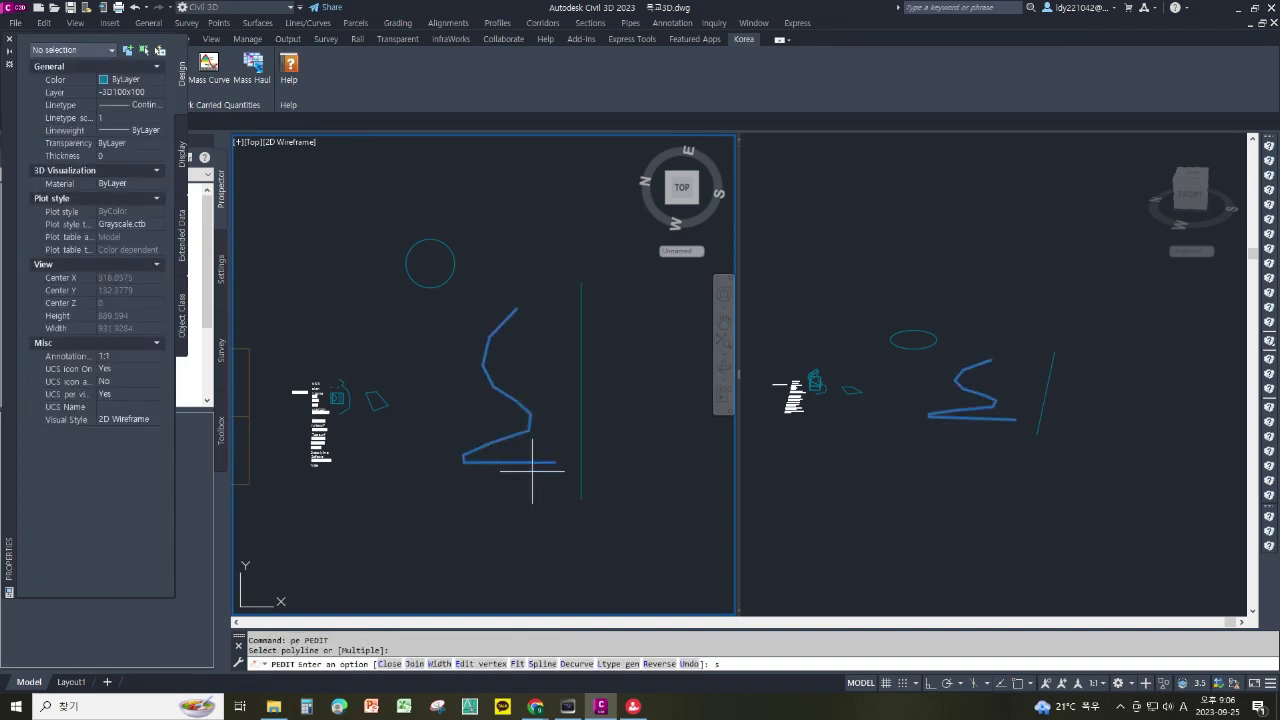
key("Escape")
Move the smoothed profile so the end of its base meets the vertical axis line
type("m")
key("Return")
left_click(558, 443)
left_click(500, 507)
key("Return")
left_click(556, 470)
left_click(588, 466)
Revolve the smoothed profile around the vertical axis line with Revsurf at the default start and included angles
type("revsurf")
key("Return")
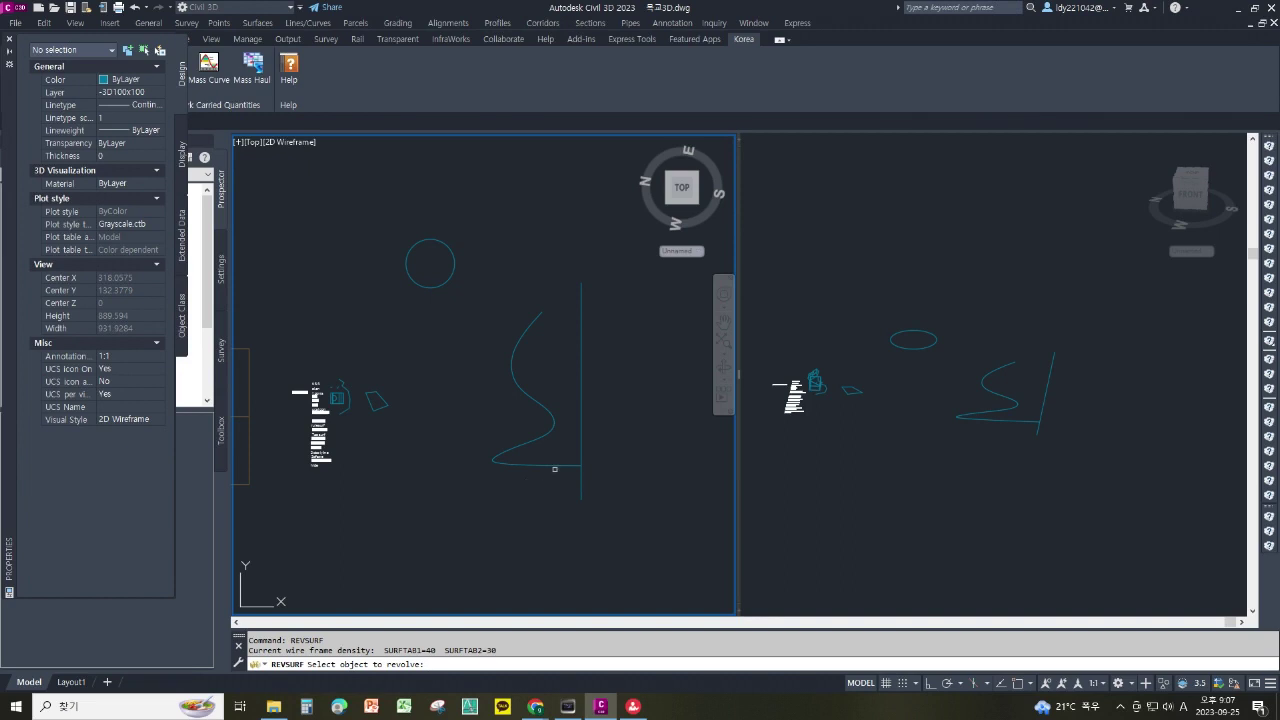
left_click(558, 466)
left_click(586, 485)
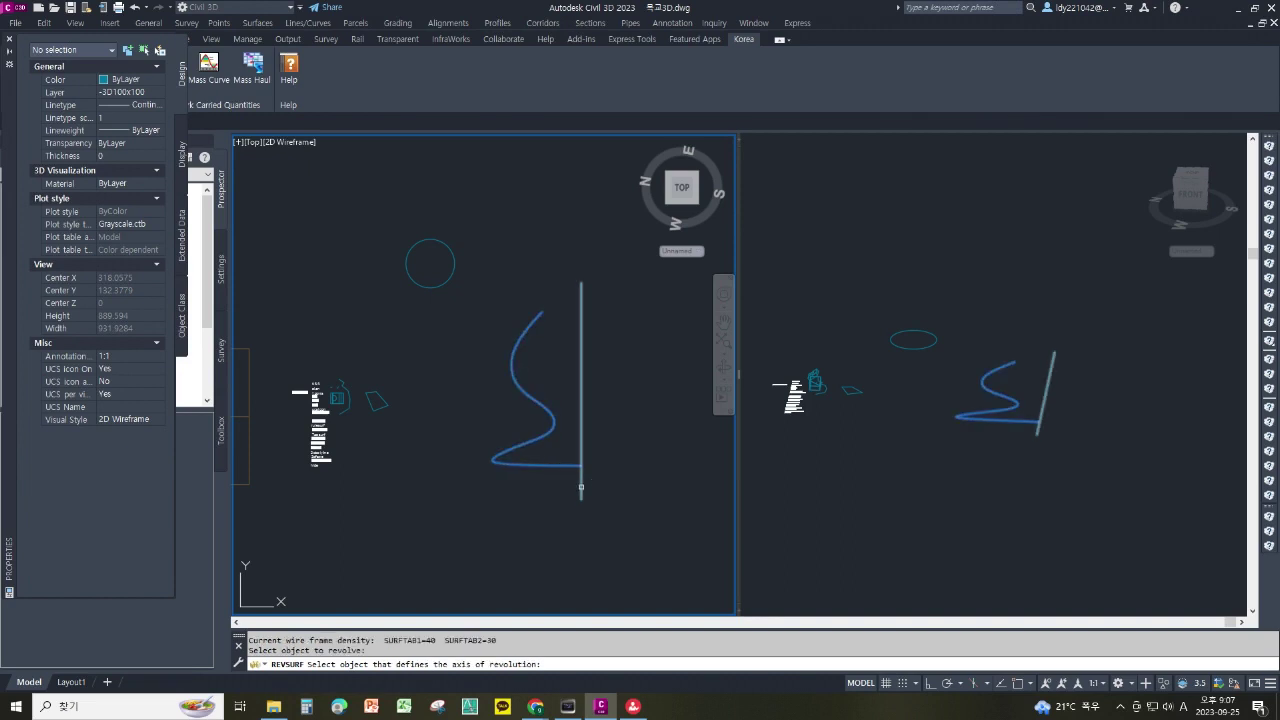
key("Return")
key("Return")
Shade the 3D viewport with the Shade command and orbit to view the revolved vase mesh from the side
left_click(1071, 553)
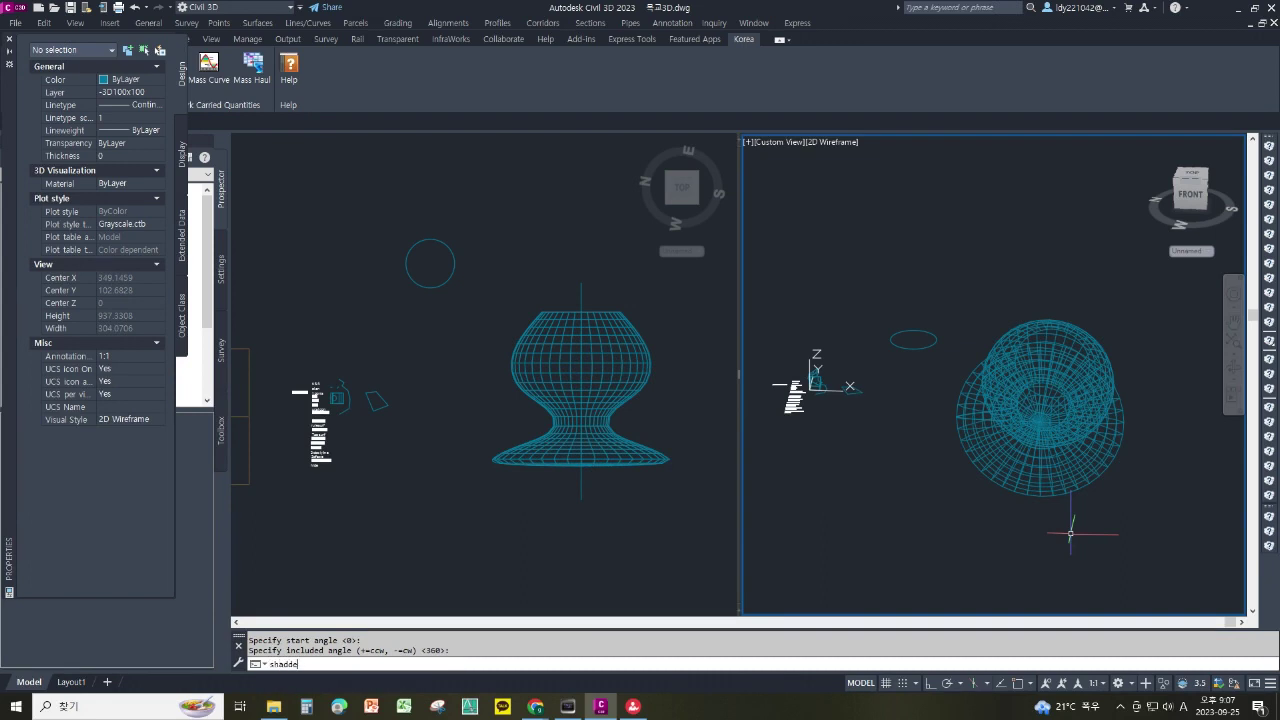
key("Return")
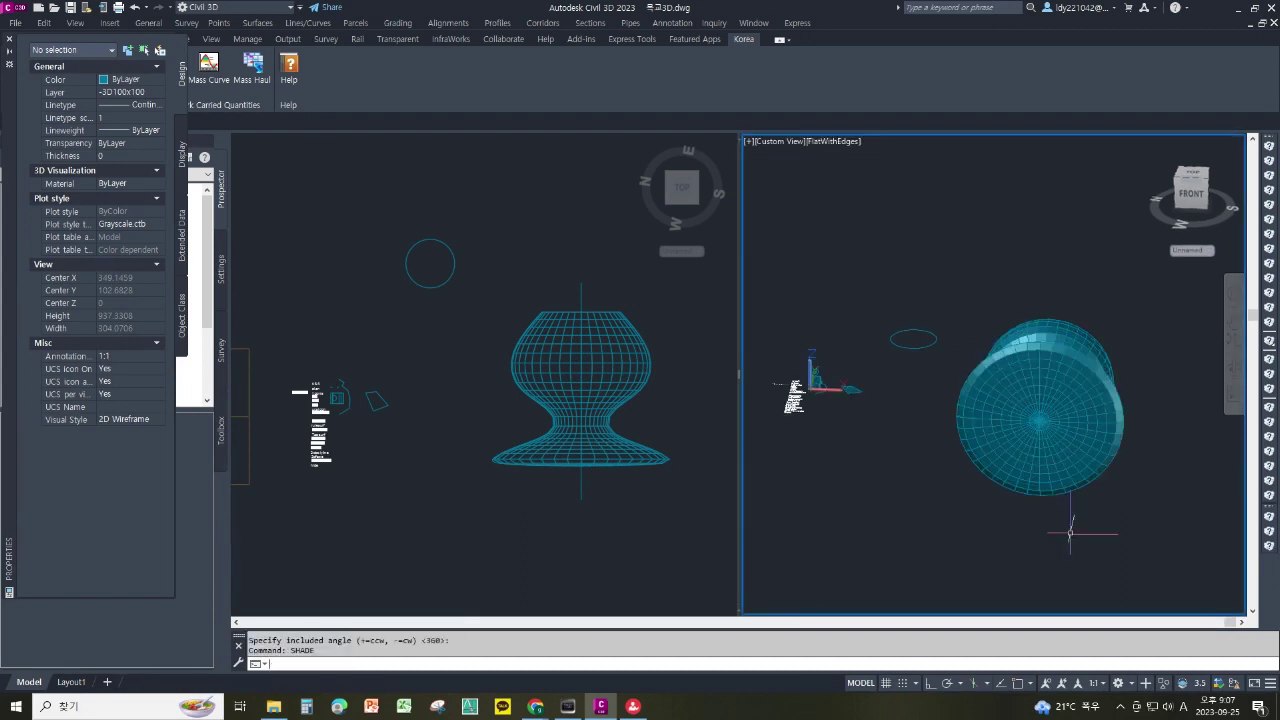
type("orbit")
key("Return")
left_click_drag(1047, 358, 1013, 453)
right_click(1013, 453)
left_click(1032, 201)
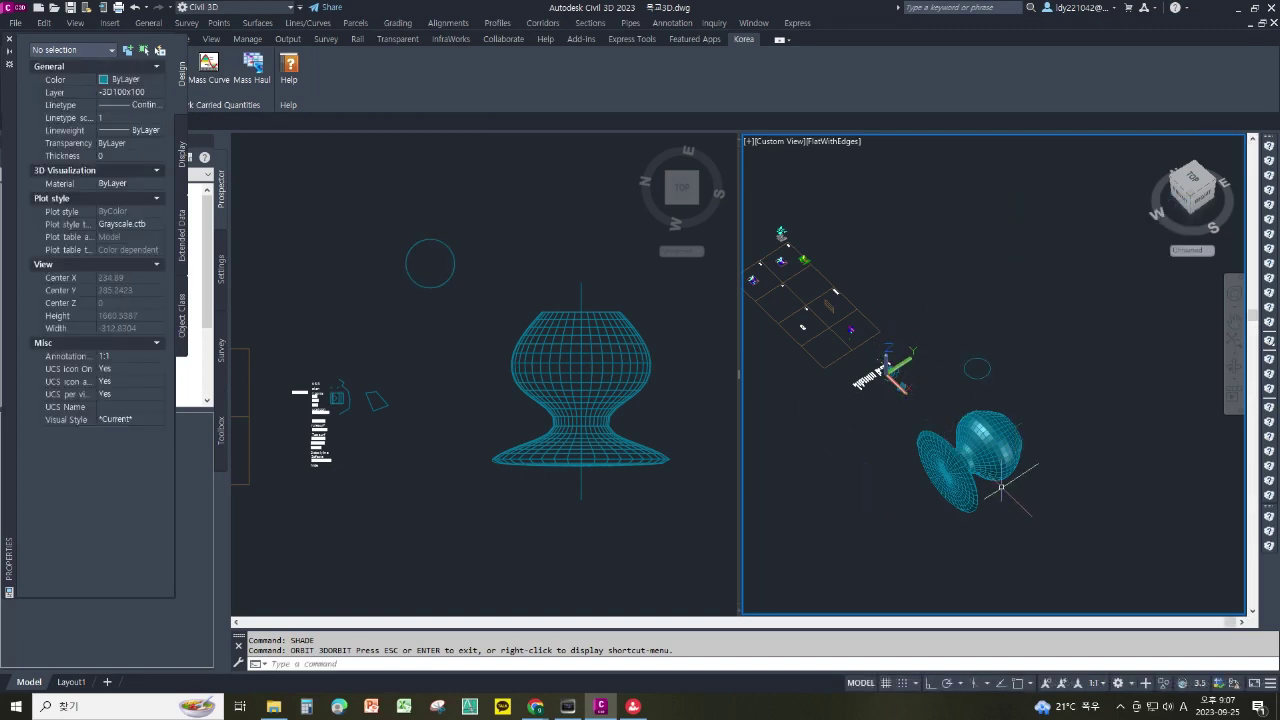
Rotate the UCS 90 degrees about its Y axis
type("ucs")
key("Return")
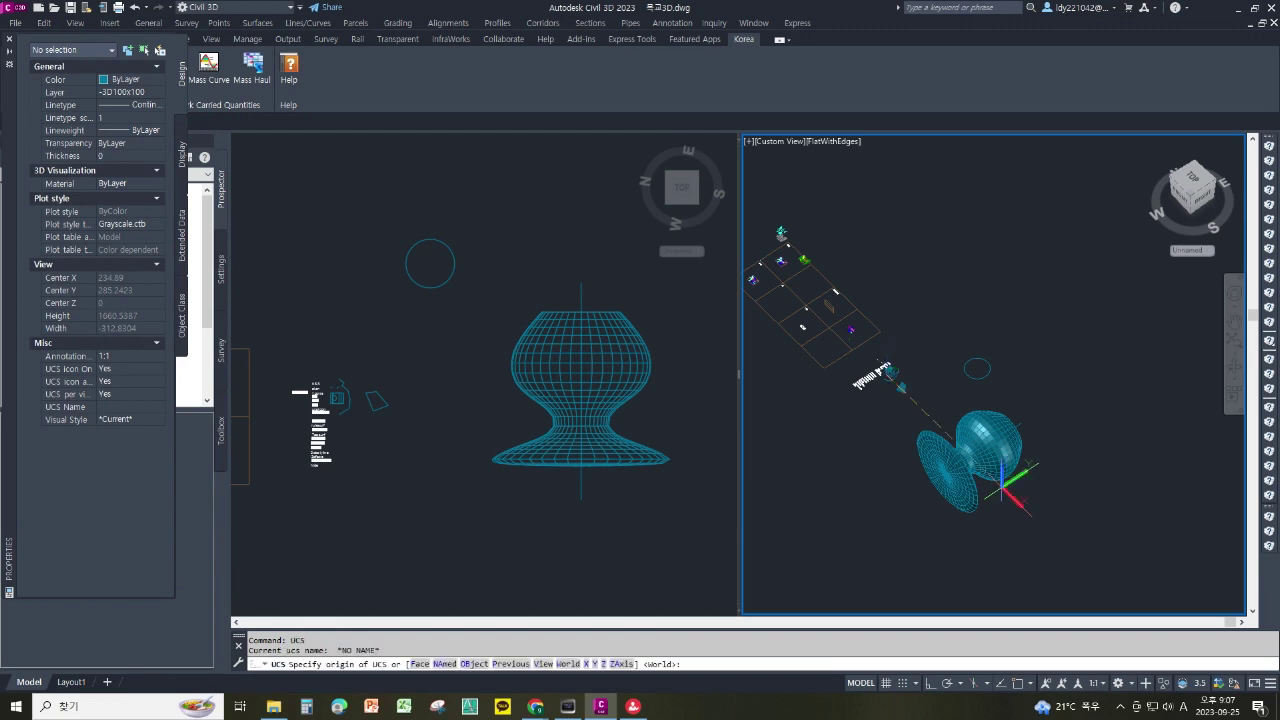
type("y")
key("Return")
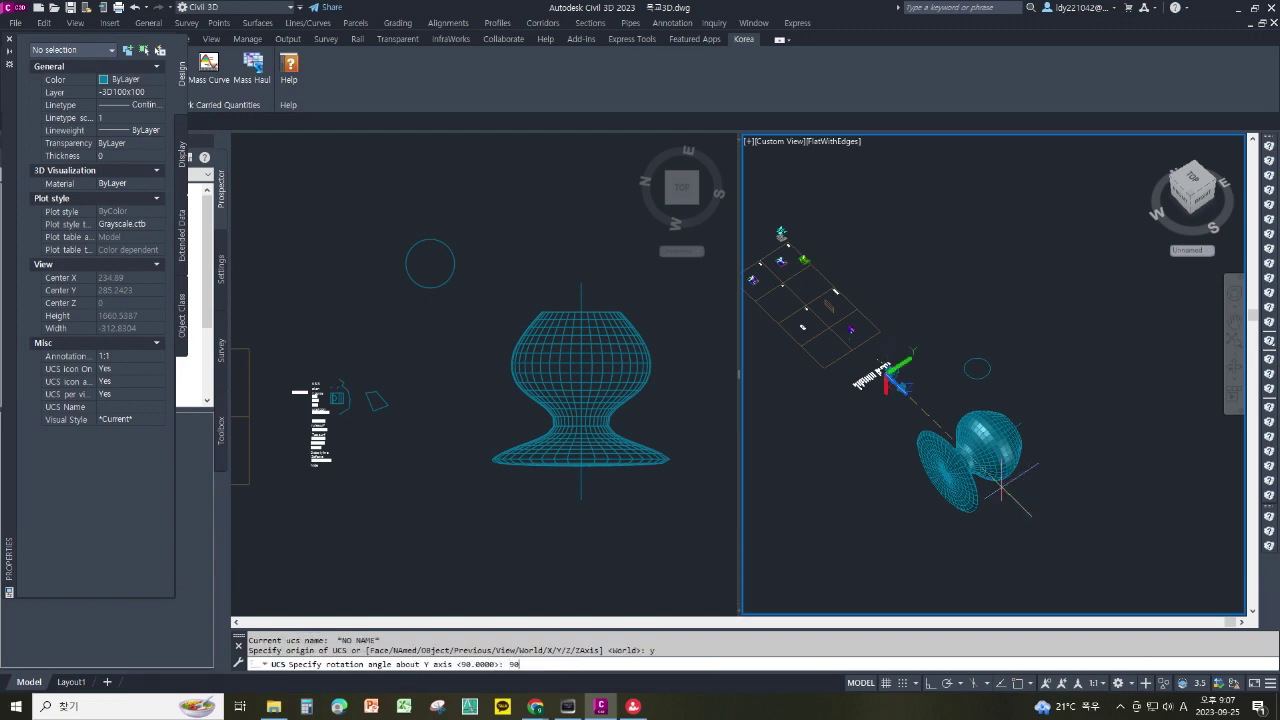
key("Return")
Rotate the vase mesh 90 degrees about base point 0,0 so it stands upright
type("ro")
key("Return")
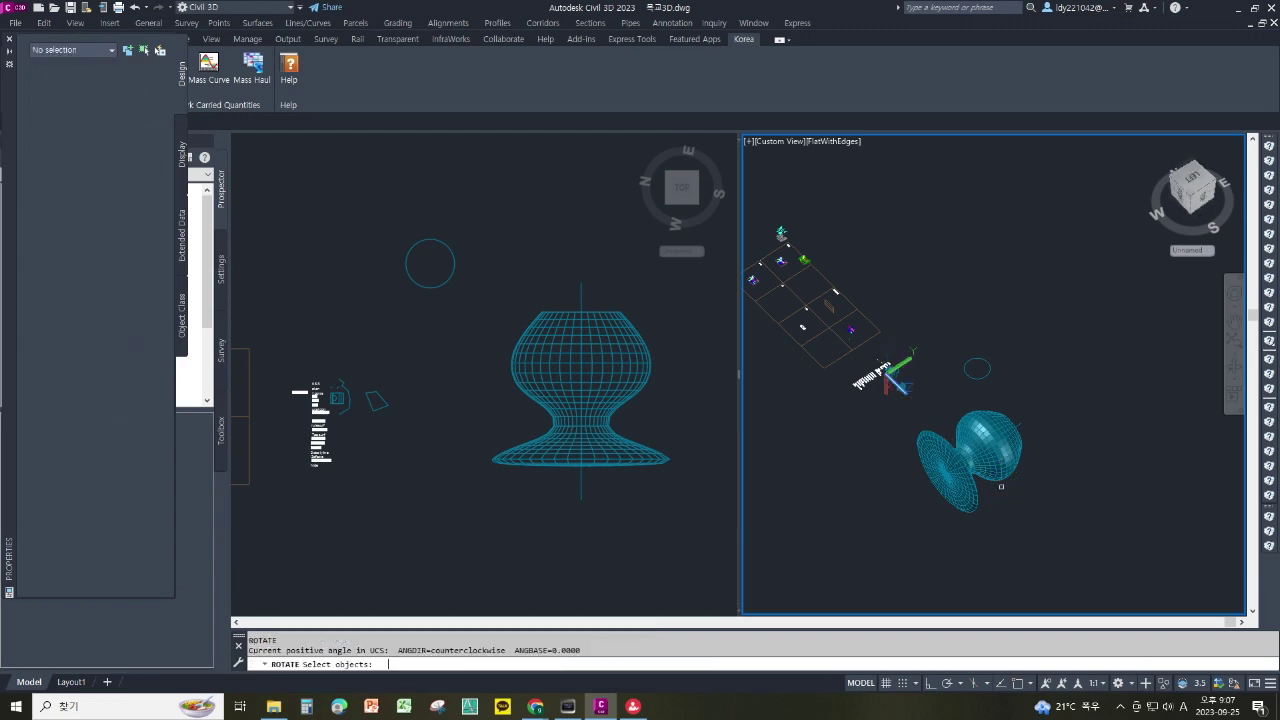
left_click(1001, 487)
key("Return")
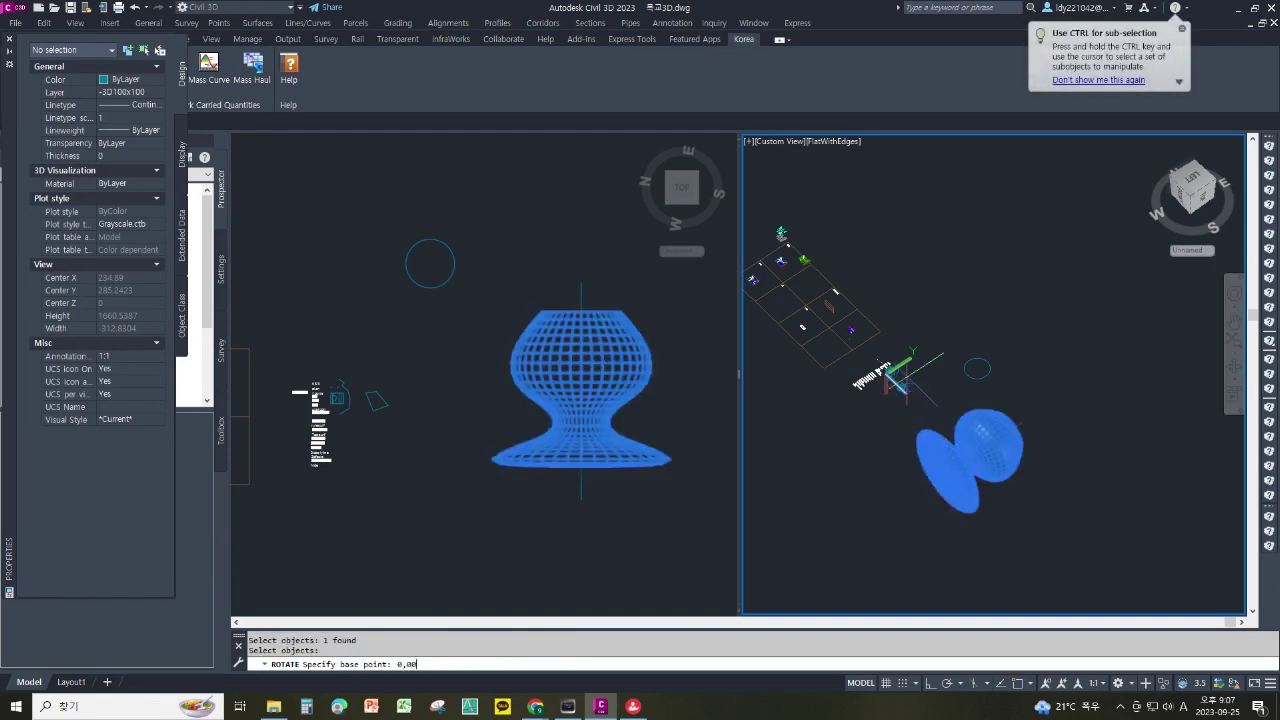
key("Return")
type("0,0")
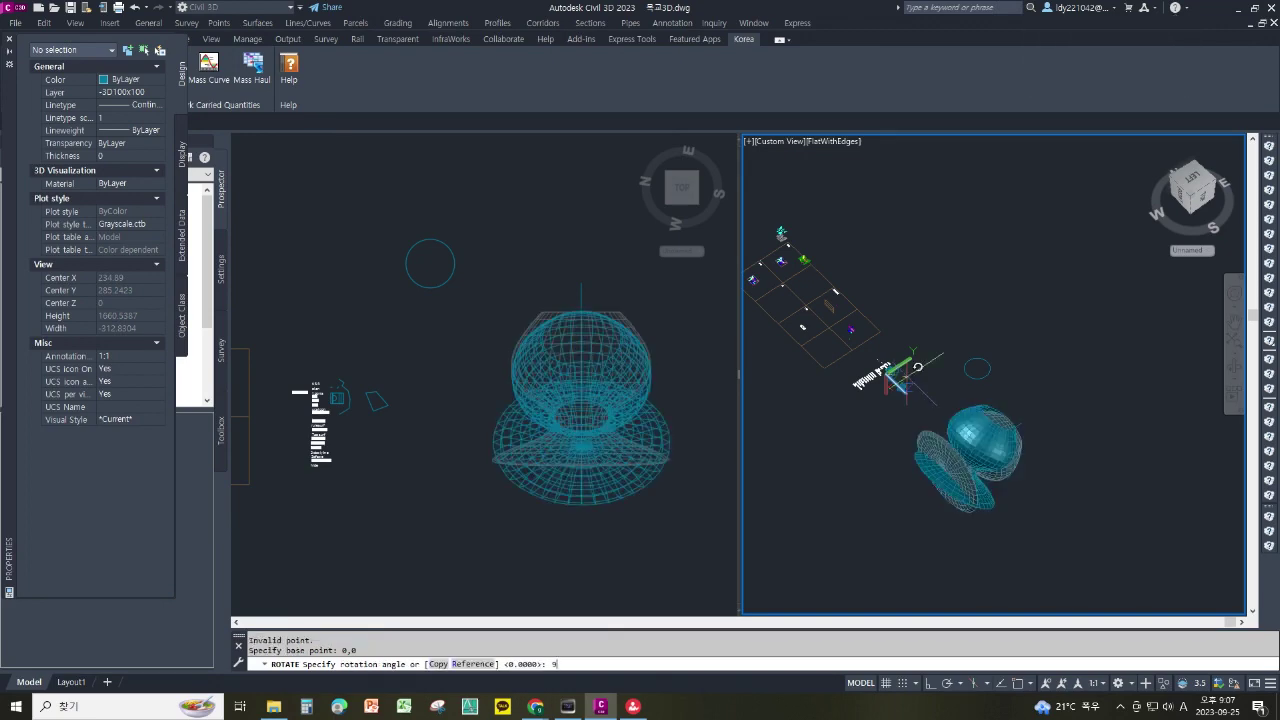
type("0")
key("Return")
scroll(946, 480, "up", 5)
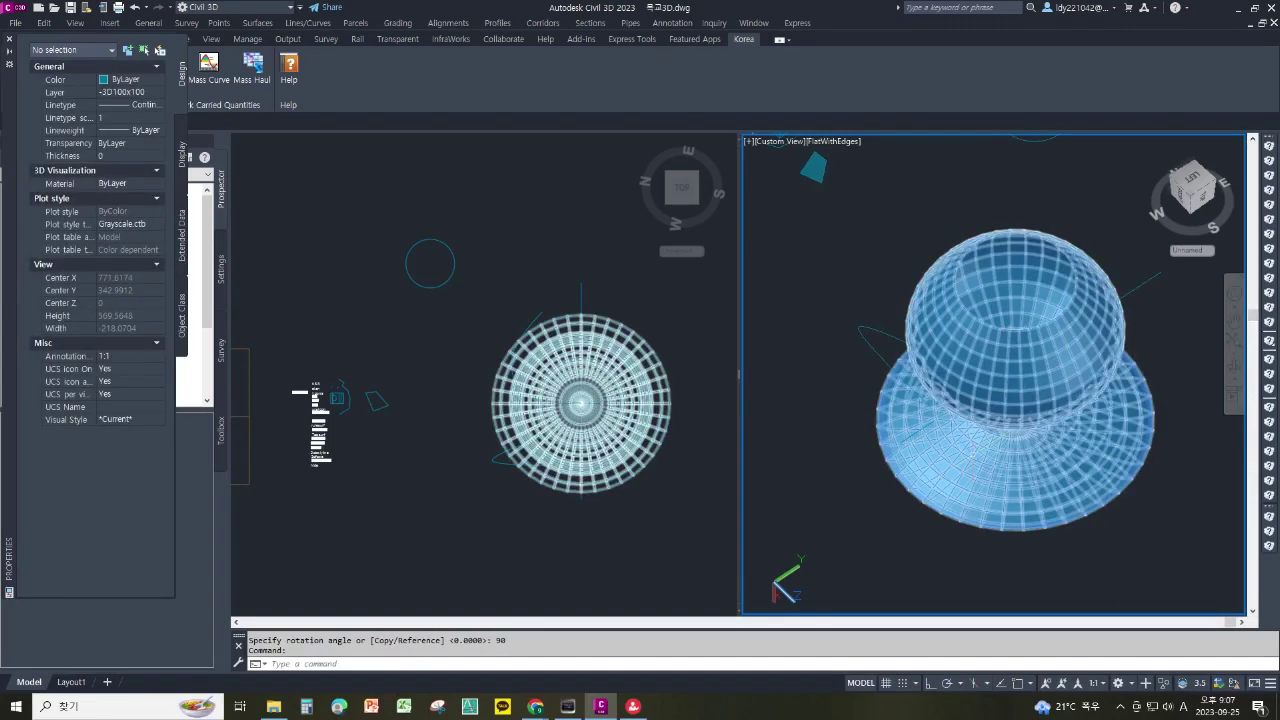
scroll(990, 510, "down", 6)
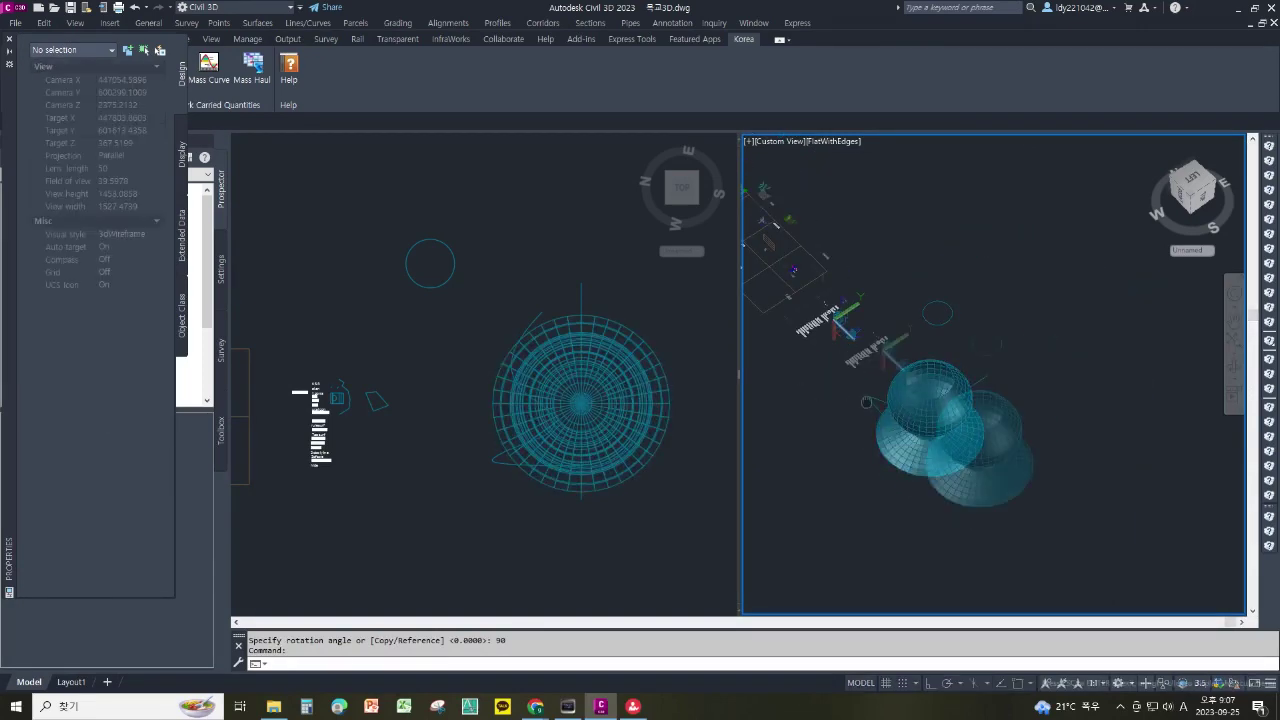
Reset the UCS to World
type("ucs")
key("Return")
key("Return")
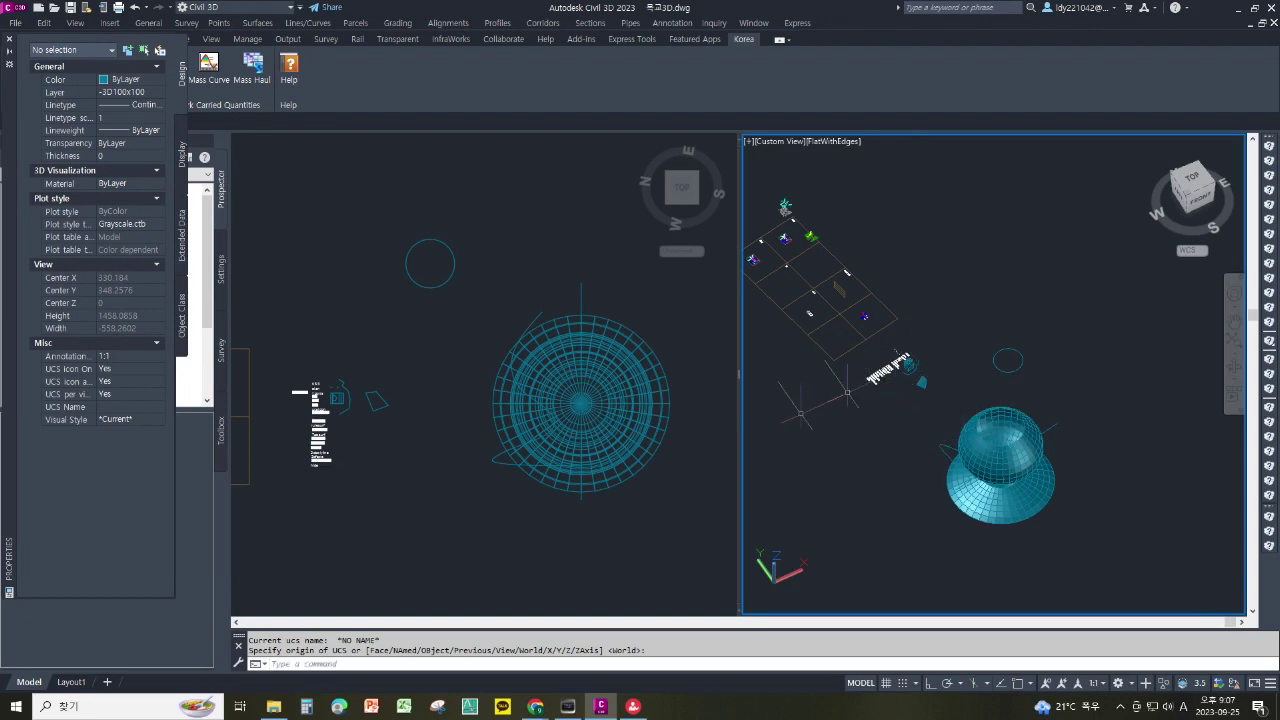
scroll(894, 395, "up", 12)
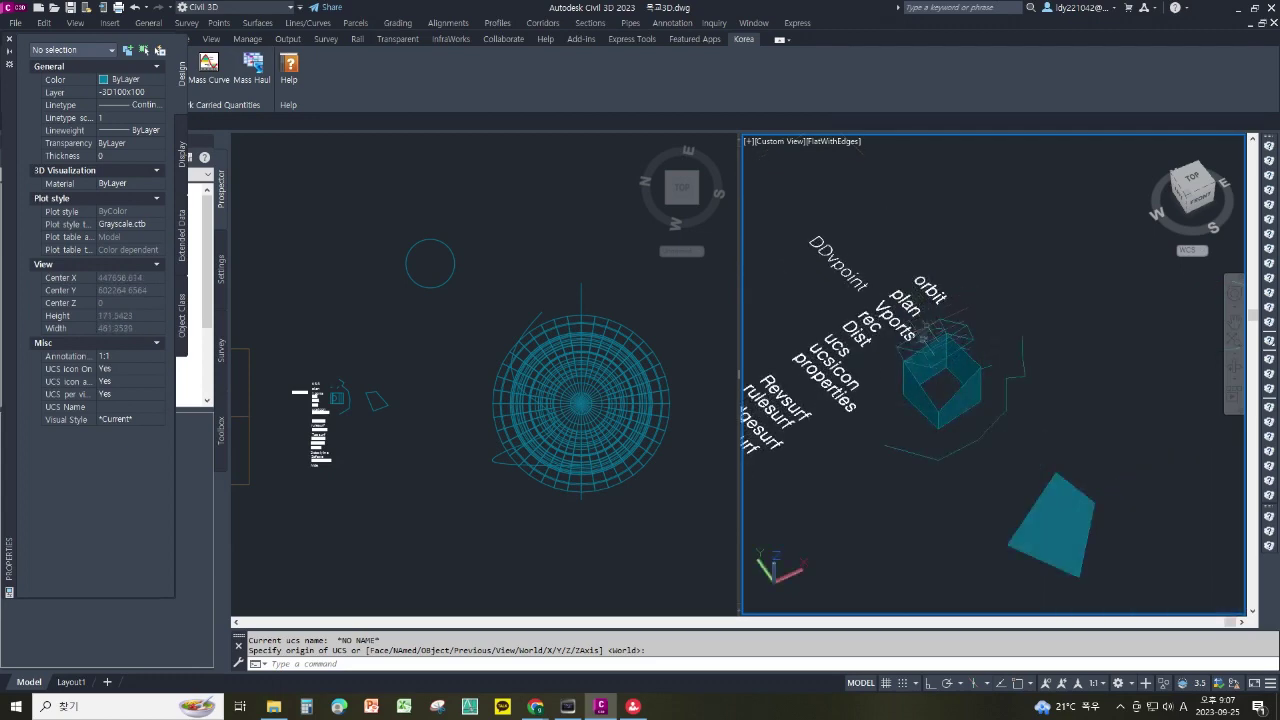
scroll(990, 375, "down", 8)
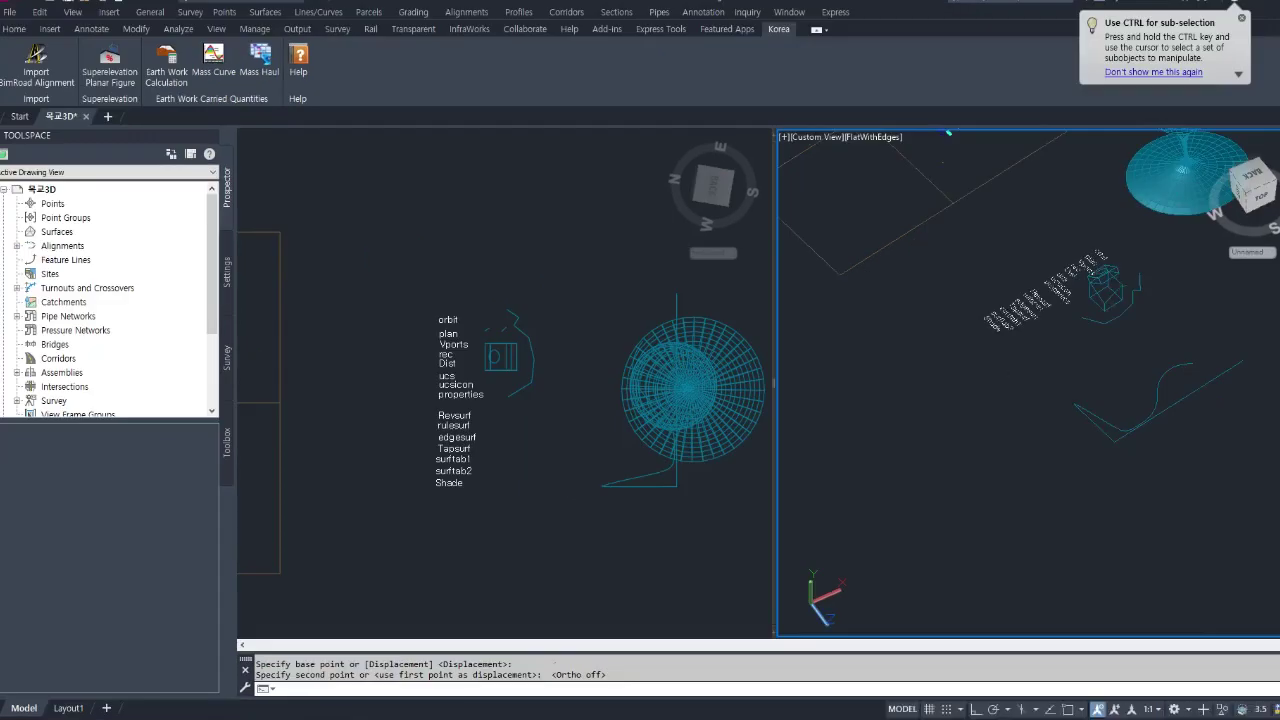
In the Top viewport, draw an open four-segment polyline in the empty area above the existing objects
left_click(509, 277)
left_click(1022, 412)
scroll(1086, 374, "up", 8)
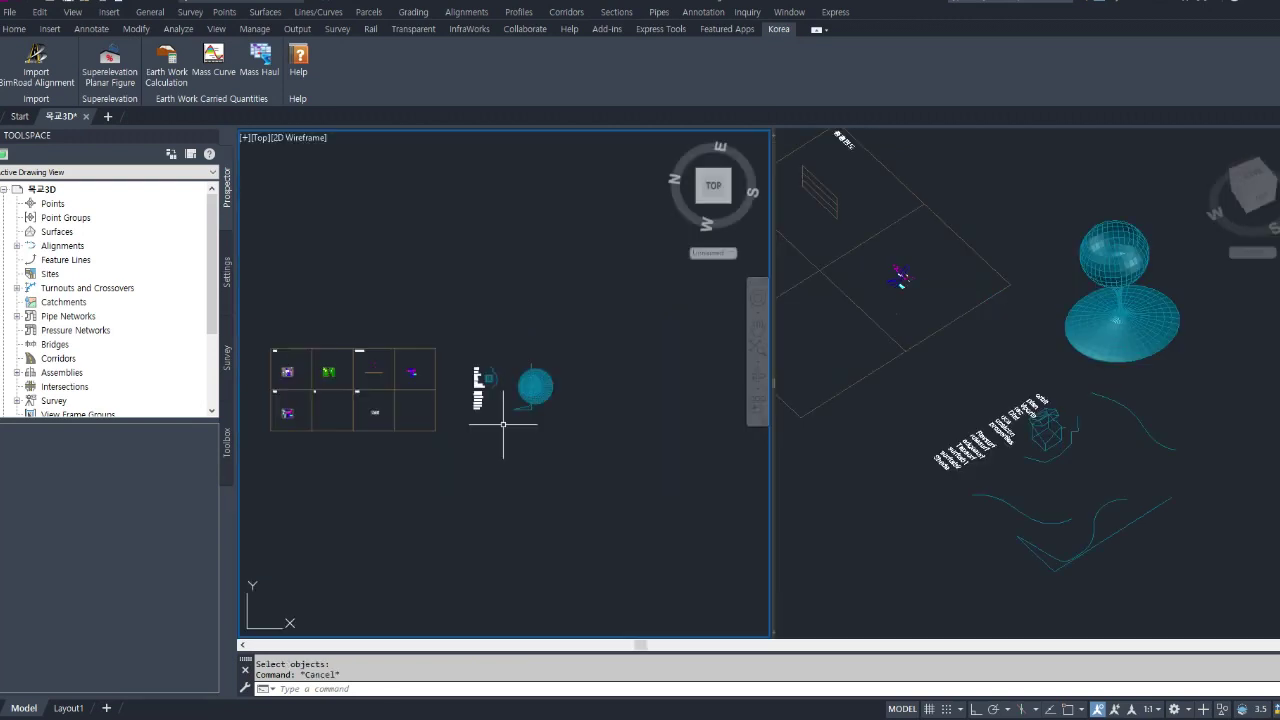
type("pl")
key("Return")
left_click(498, 293)
left_click(546, 250)
left_click(617, 261)
left_click(647, 246)
left_click(651, 226)
key("Escape")
Draw a second open four-segment polyline of similar shape below the existing objects
key("Return")
left_click(463, 525)
left_click(536, 470)
left_click(614, 485)
left_click(666, 474)
left_click(697, 452)
key("Escape")
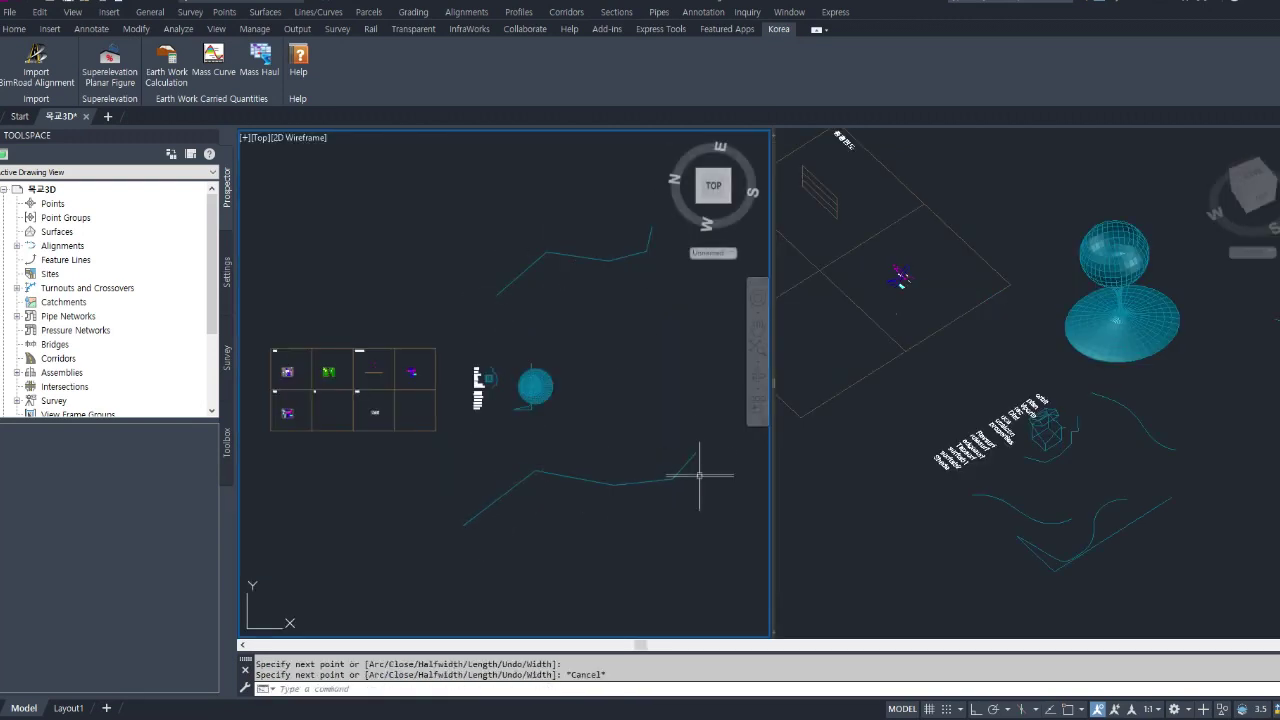
Smooth both the lower and the upper polyline into spline curves with Pedit
type("pe")
key("Return")
left_click(660, 474)
type("s")
key("Return")
key("Escape")
key("Return")
left_click(590, 256)
type("s")
key("Return")
key("Escape")
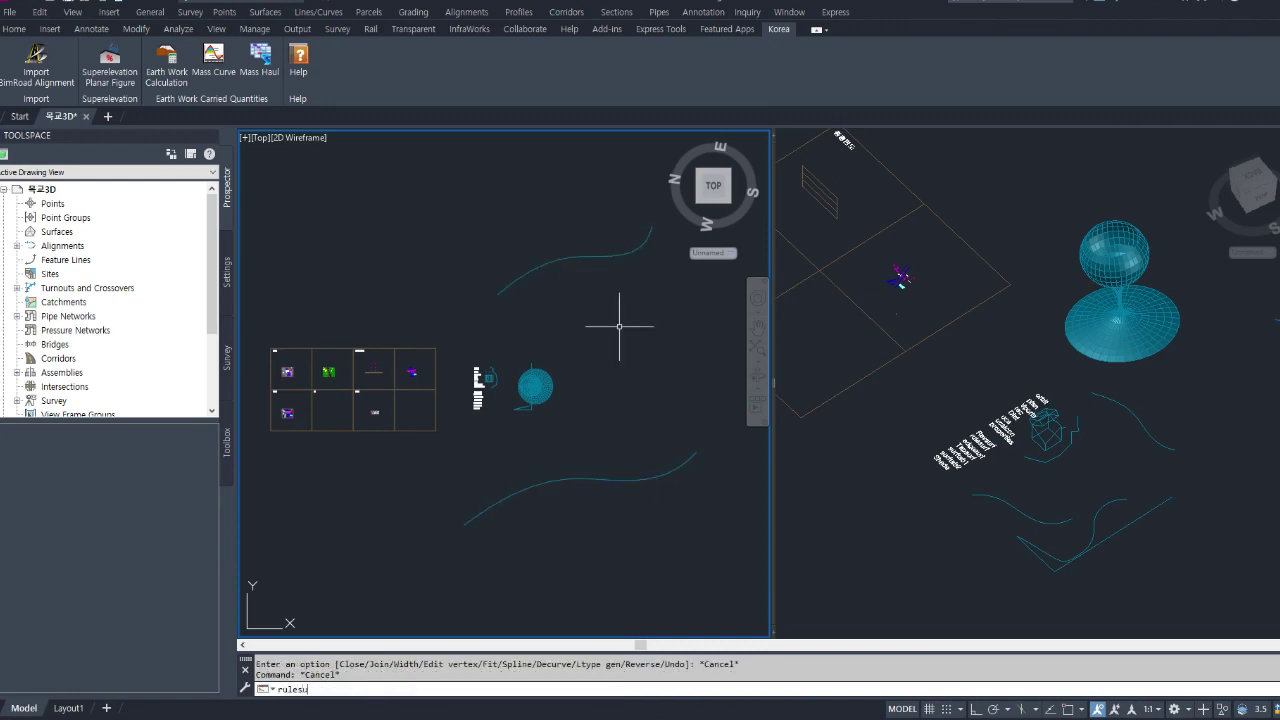
Create a ruled surface between the lower and upper spline curves with Rulesurf
type("rules")
key("Return")
left_click(487, 504)
left_click(529, 273)
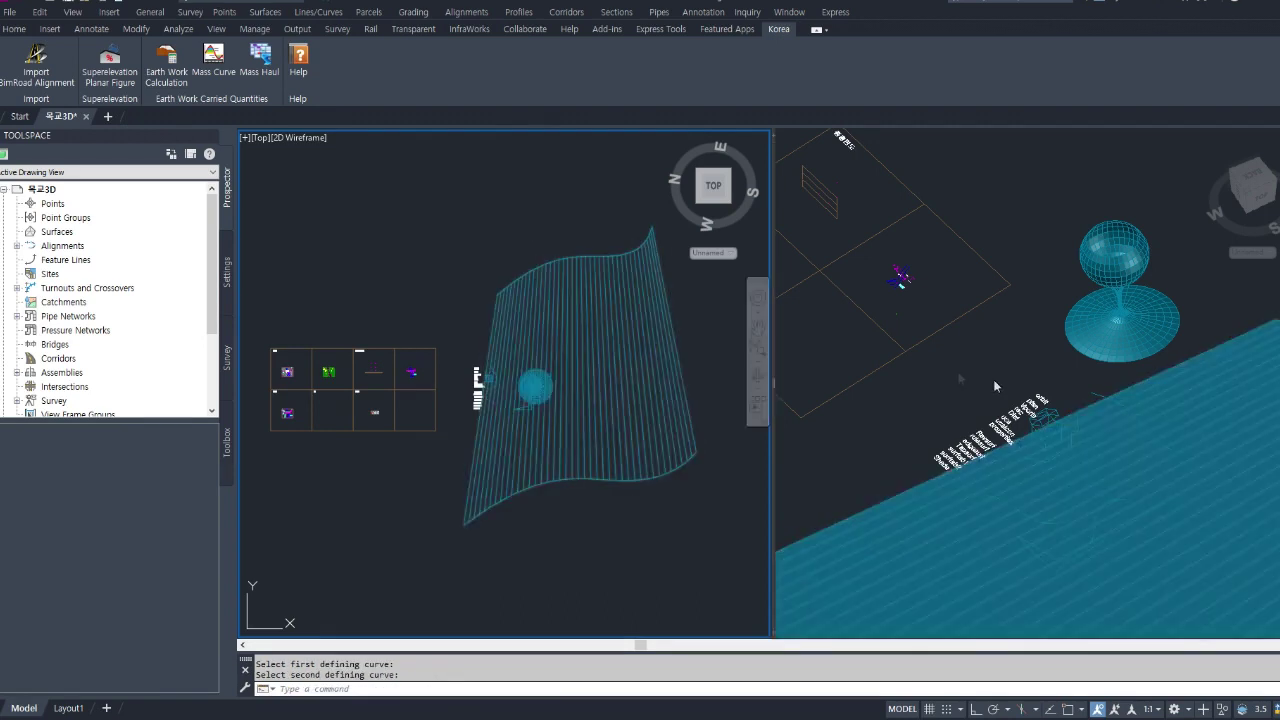
Undo the ruled surface and create one with Rulesurf from the lower curve to the point above it
key("ctrl+z")
type("RULesurf")
key("Return")
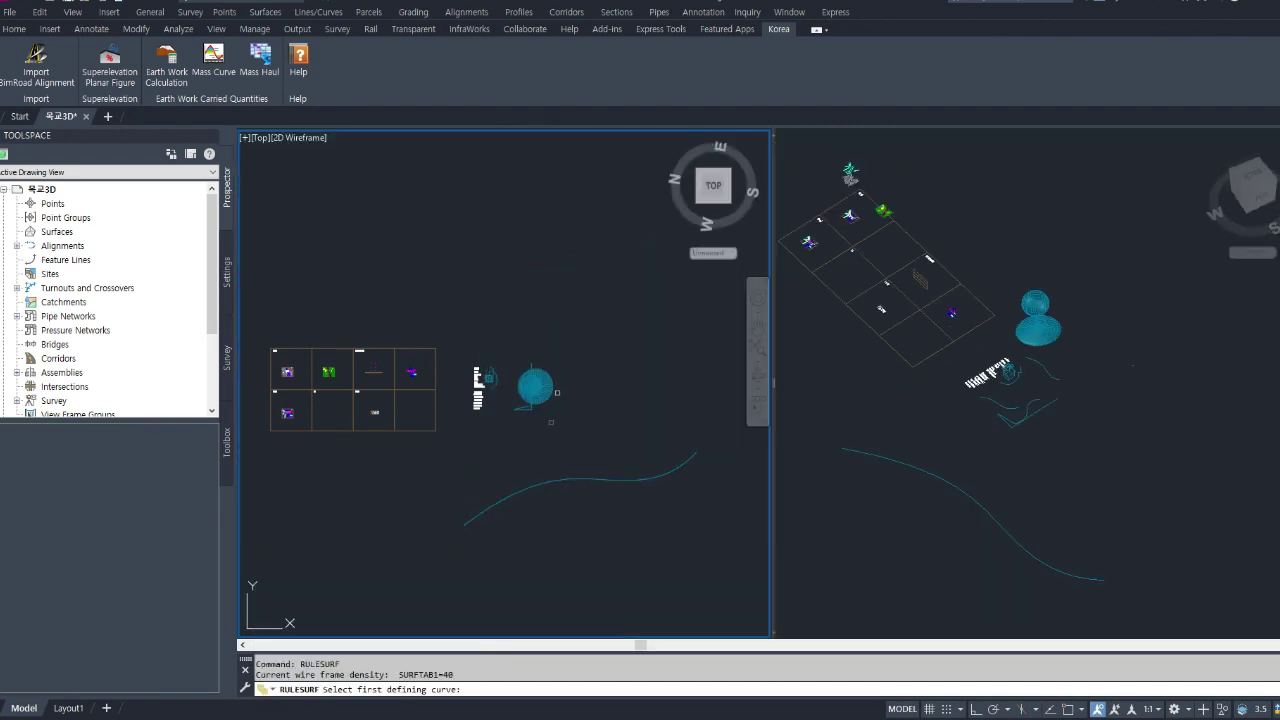
left_click(503, 497)
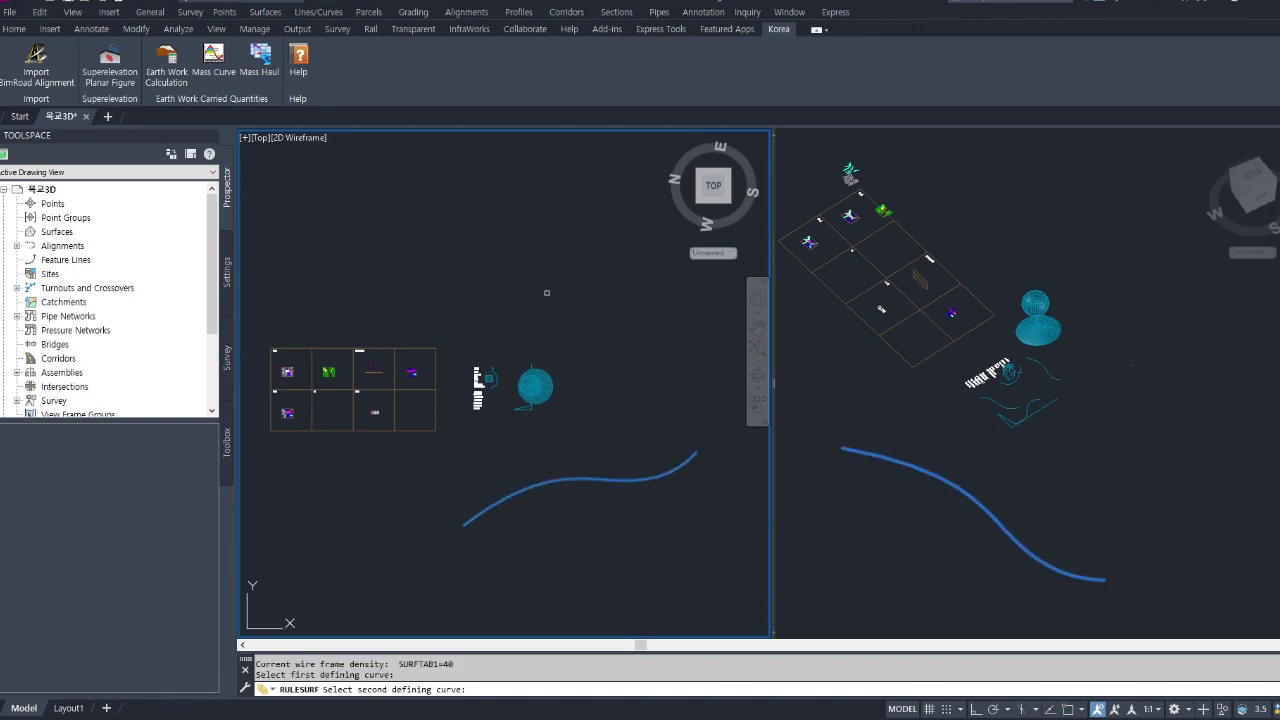
left_click(544, 295)
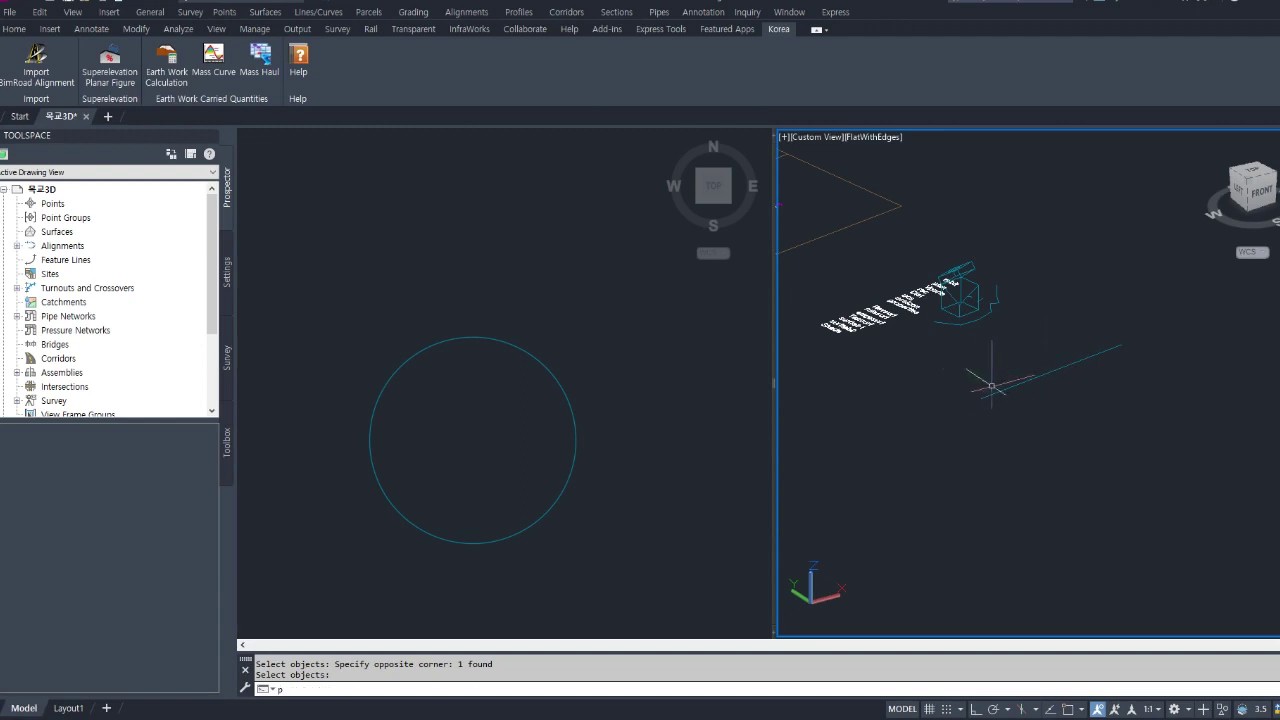
In the 3D viewport, draw a short bent polyline beside the near end of the straight line
type("pl")
key("Return")
left_click(921, 369)
left_click(941, 360)
left_click(945, 395)
key("Escape")
Smooth the short bent polyline into a spline curve with Pedit
type("pe")
key("Return")
left_click(943, 380)
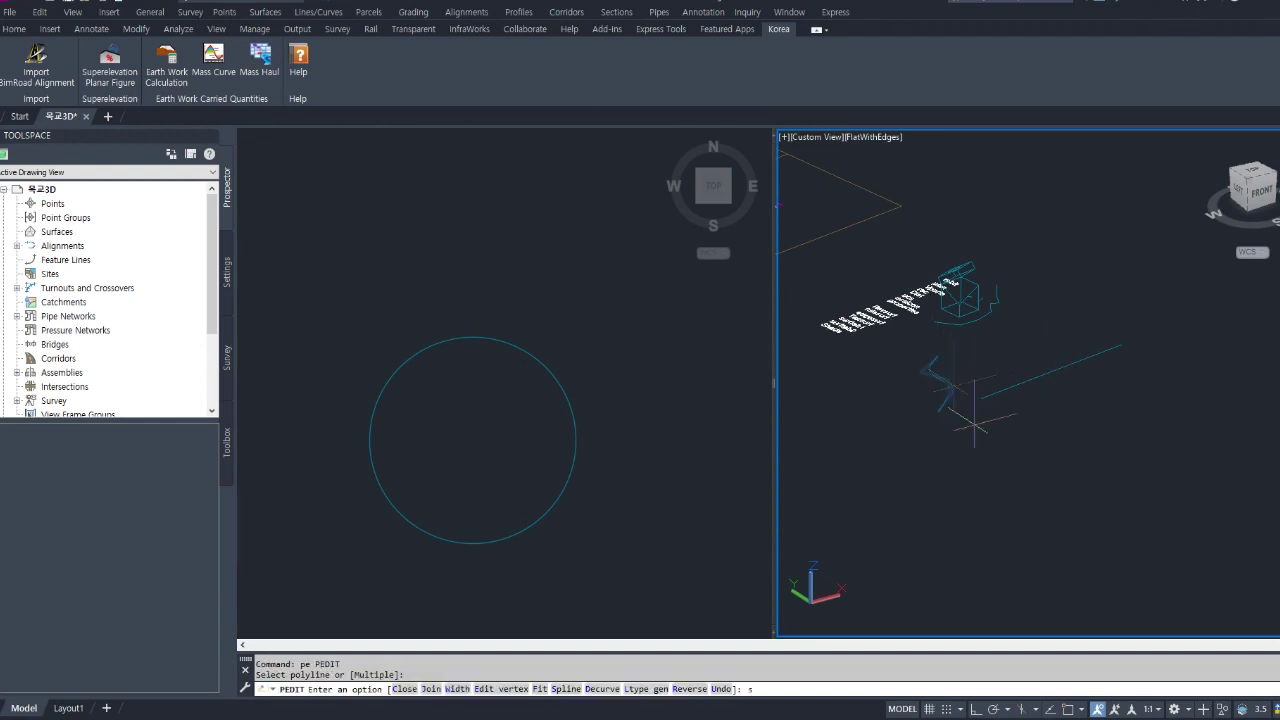
type("s")
key("Return")
key("Escape")
Create a tabulated surface with Tabsurf, using the short curve as path and the straight line as direction vector
type("tabsurf")
key("Return")
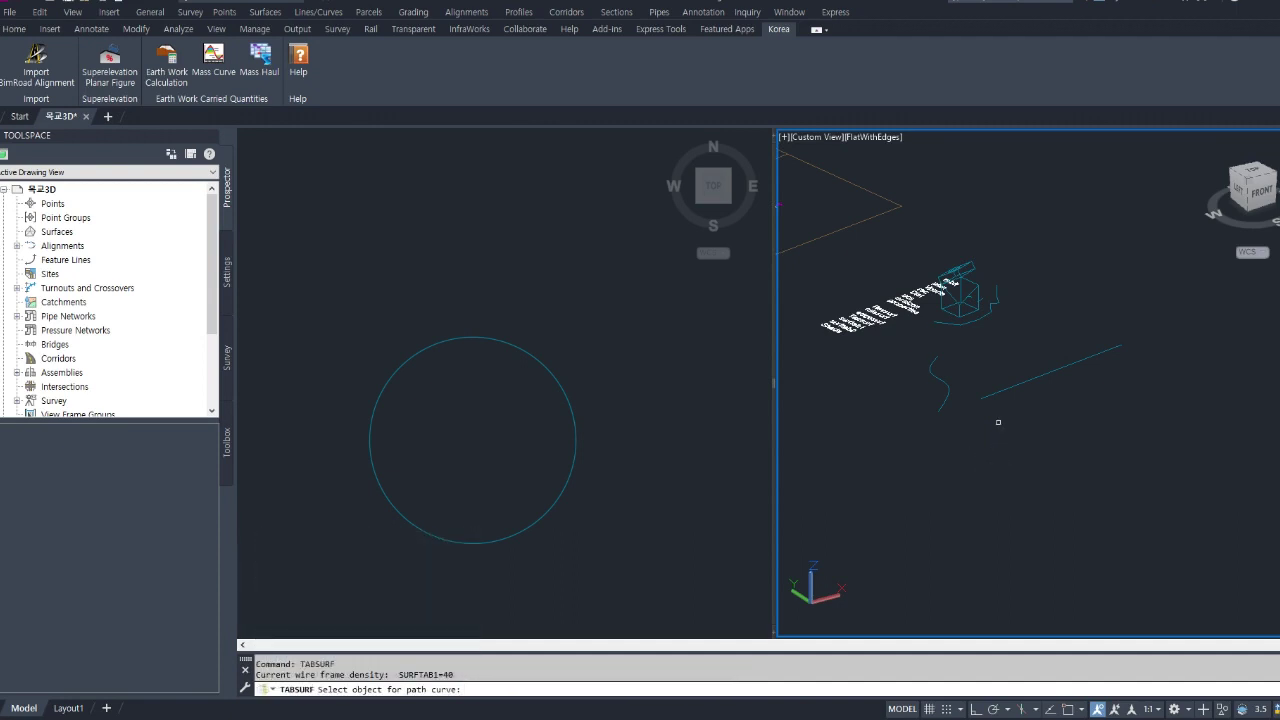
left_click(950, 389)
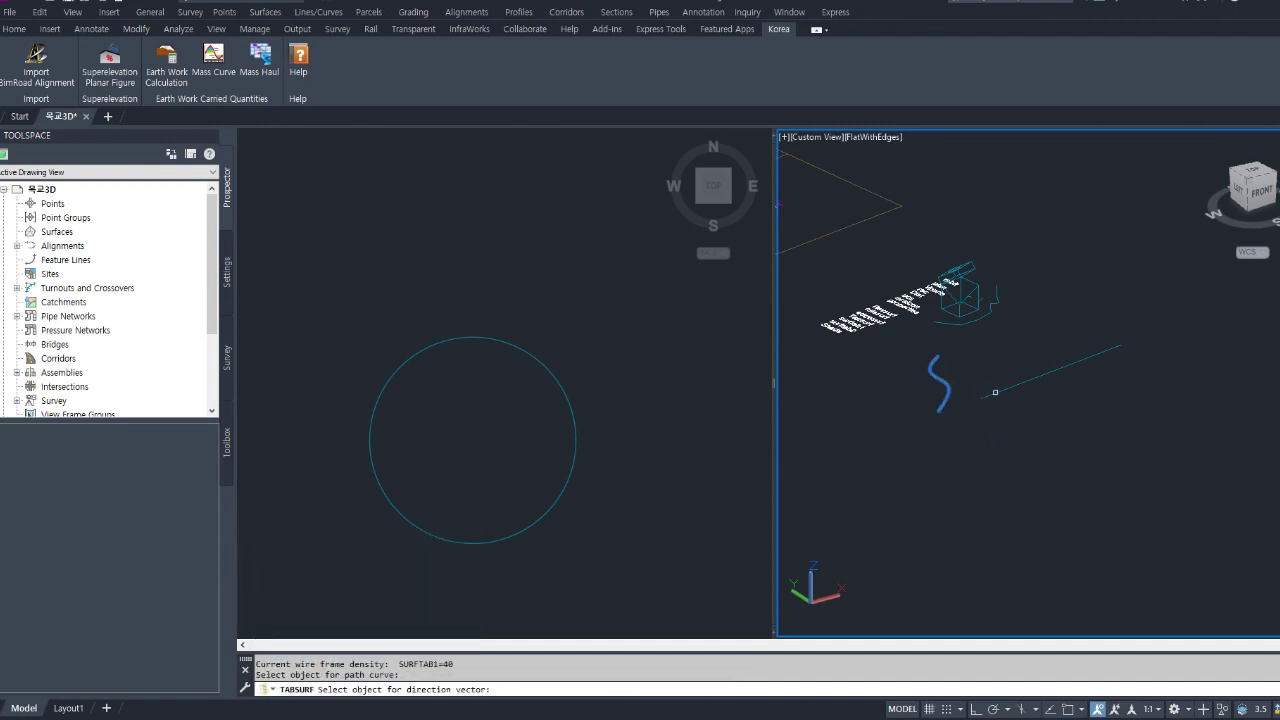
left_click(995, 392)
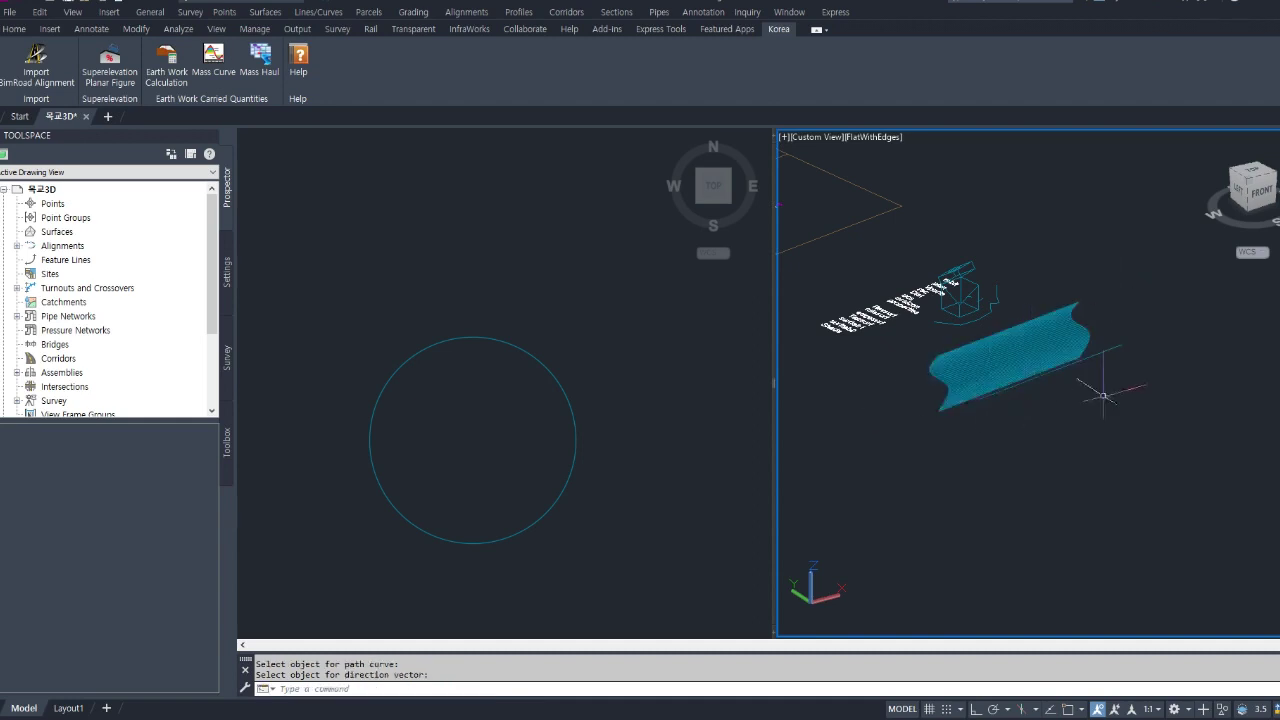
Erase the tabulated surface together with its path curve and direction line
type("e")
key("Return")
left_click(1075, 330)
left_click(1040, 360)
key("Return")
type("e")
key("Return")
left_click(1003, 368)
left_click(942, 406)
key("Return")
Draw separate polylines joined end to end as a large four-sided boundary in the 3D viewport, with one side bent
scroll(1001, 405, "down", 5)
type("pl")
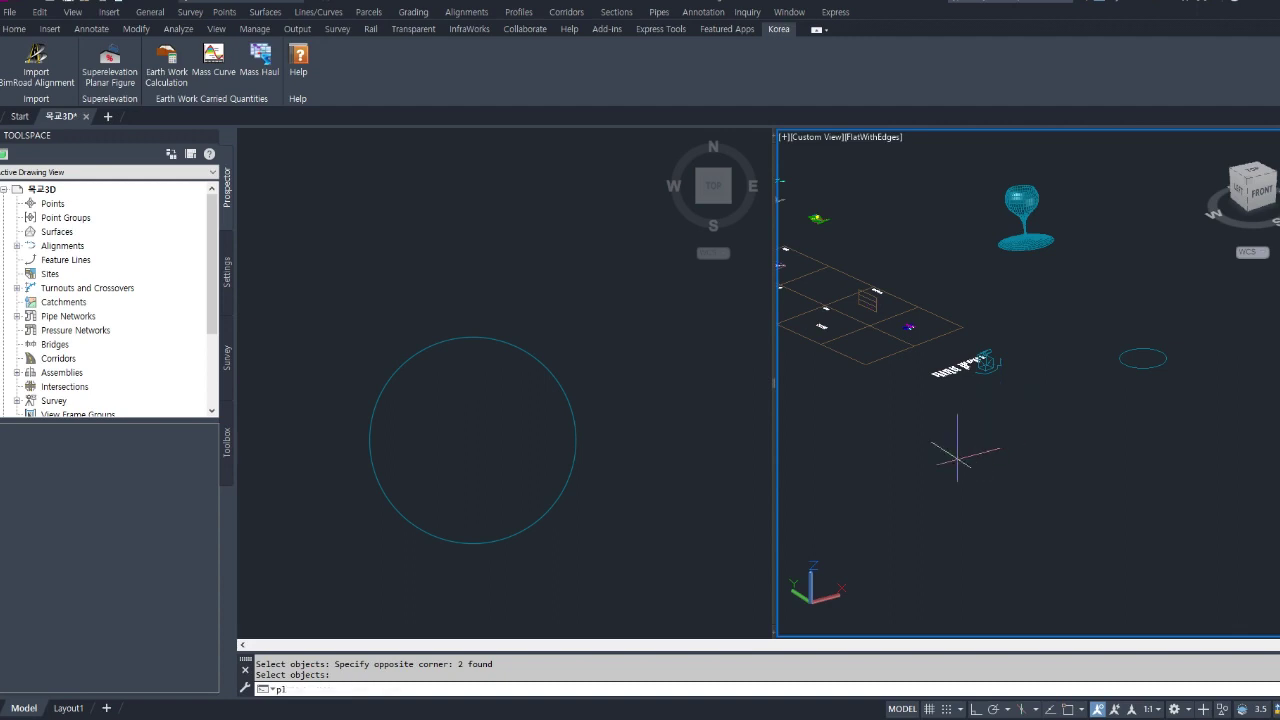
scroll(1000, 460, "up", 2)
key("Escape")
key("Escape")
Create an edge surface mesh with Edgesurf from the four sides of the large quadrilateral boundary
type("3dgesurf")
key("Return")
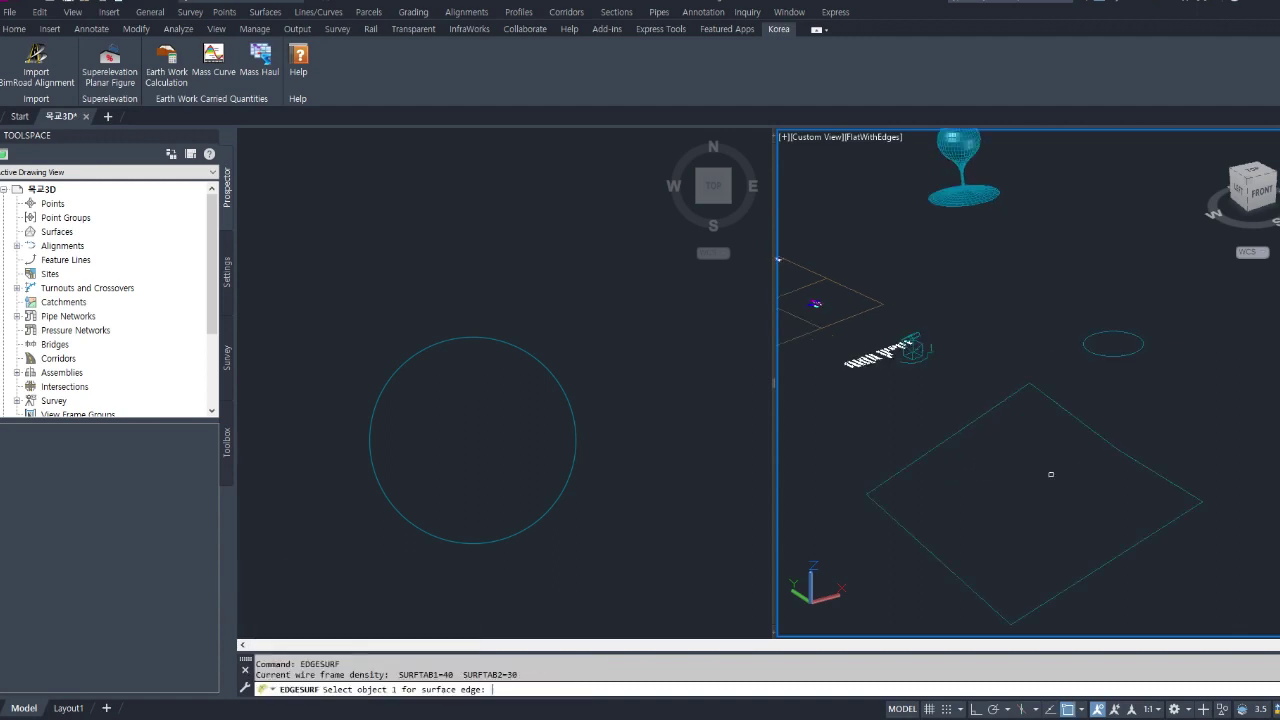
left_click(924, 544)
left_click(917, 458)
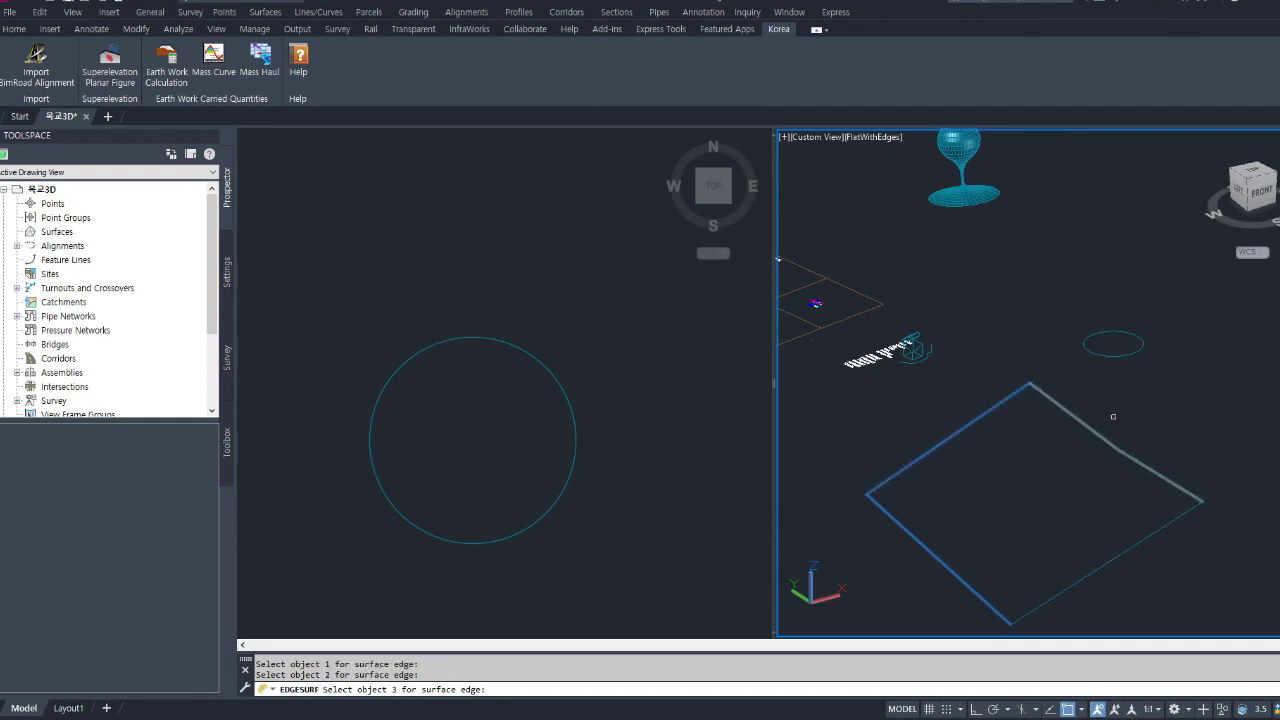
left_click(1102, 426)
left_click(1142, 541)
Orbit the 3D view and examine the edge surface mesh alongside the surrounding objects
type("orbit")
key("Return")
left_click_drag(1020, 514, 1034, 399)
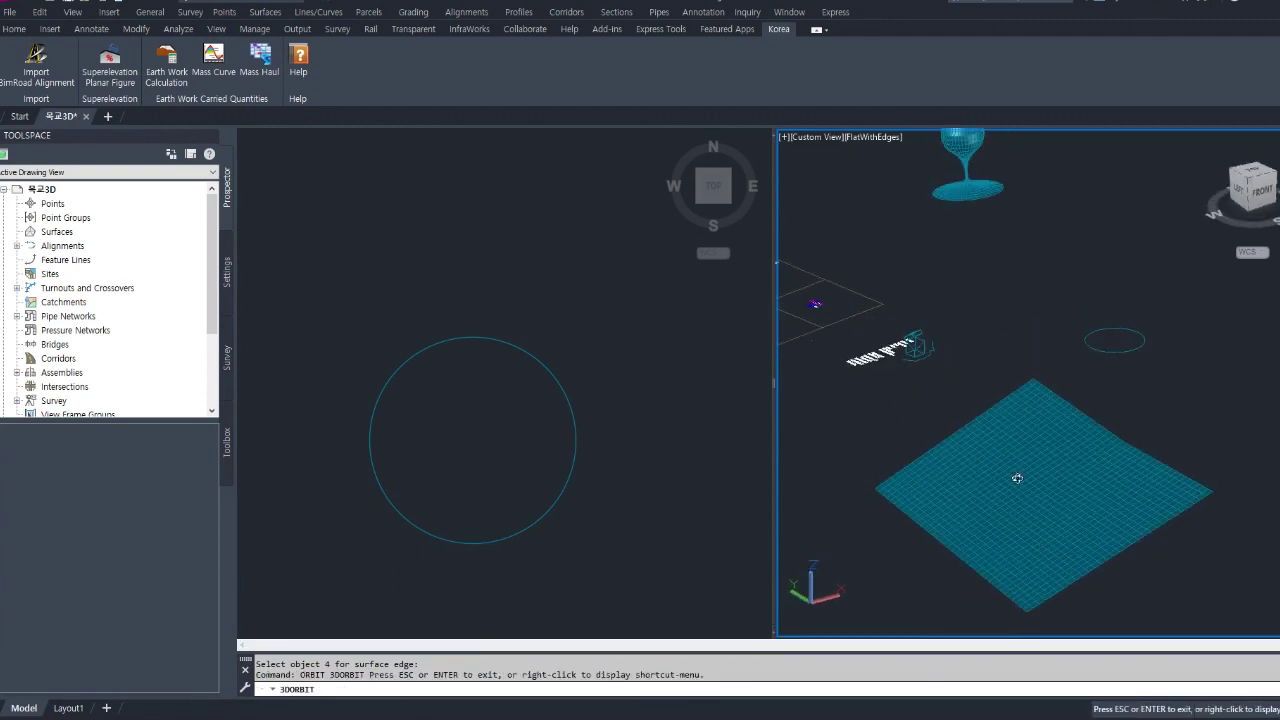
key("Escape")
key("Escape")
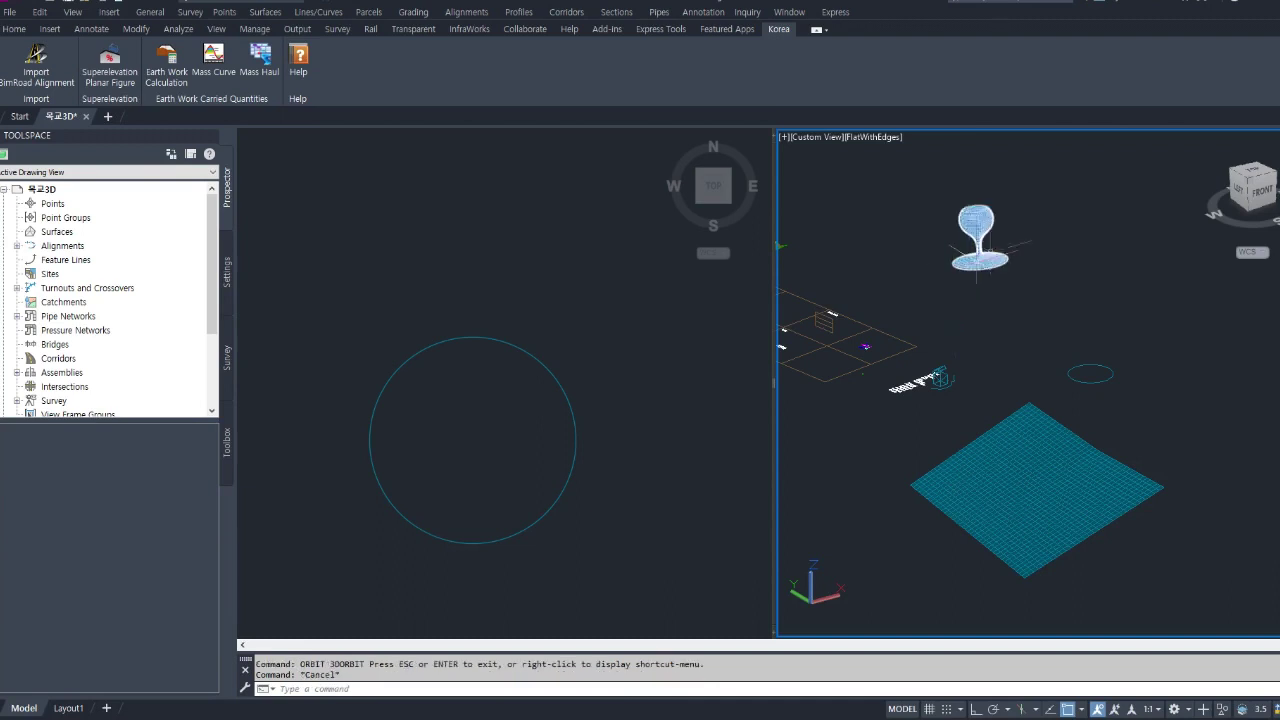
scroll(940, 405, "up", 3)
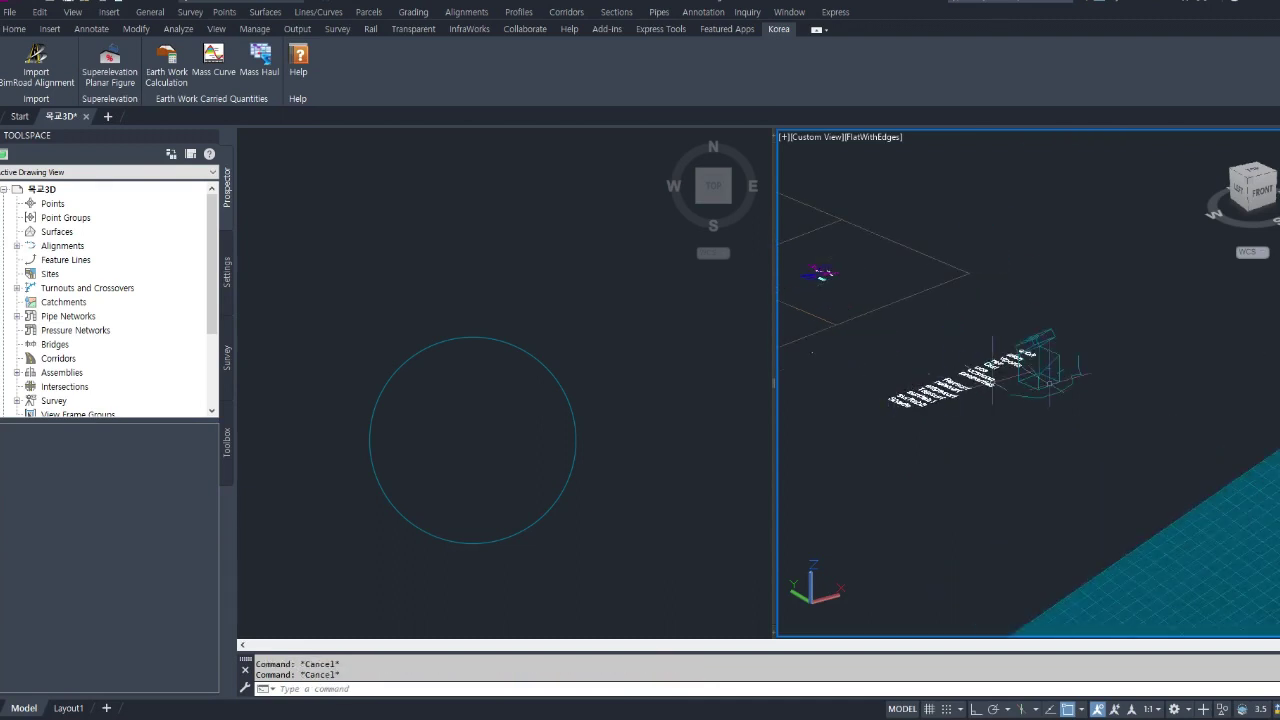
scroll(940, 405, "down", 4)
scroll(940, 405, "up", 2)
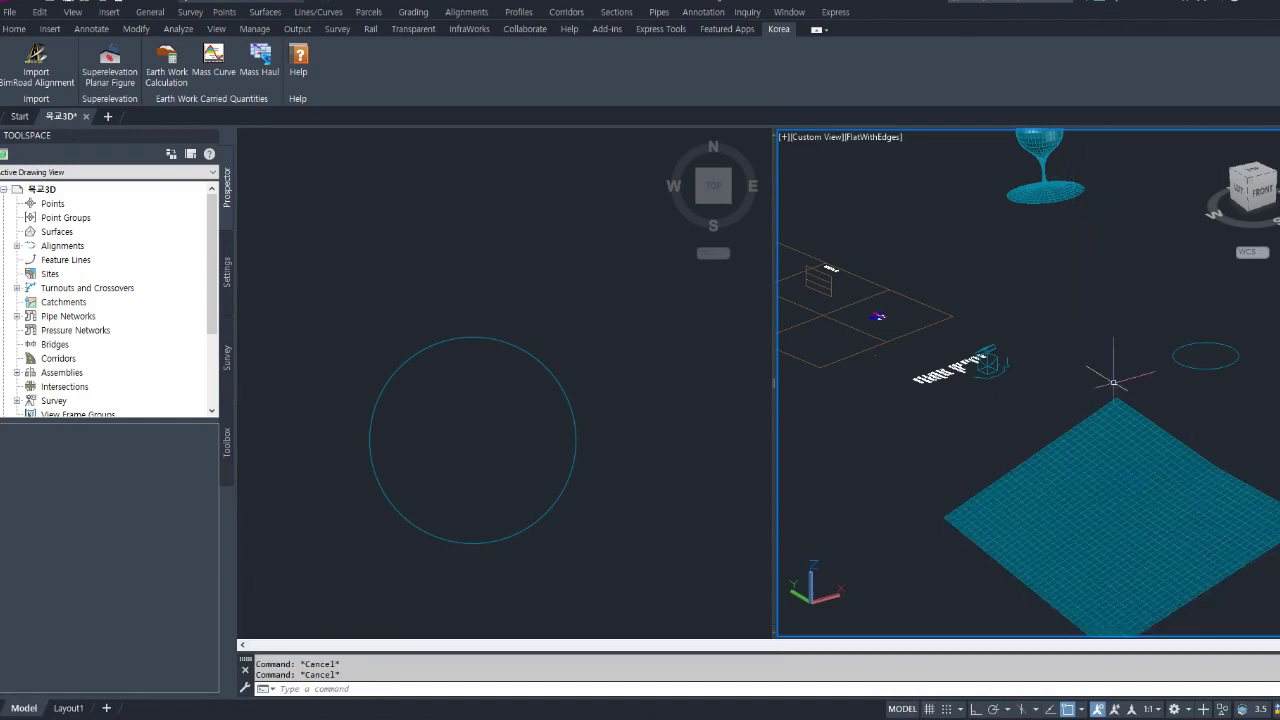
Erase the edge surface mesh and the wine-glass mesh, keeping the boundary polylines
left_click(1091, 473)
left_click_drag(1166, 251, 962, 434)
middle_click_drag(1046, 240, 1097, 299)
key("Escape")
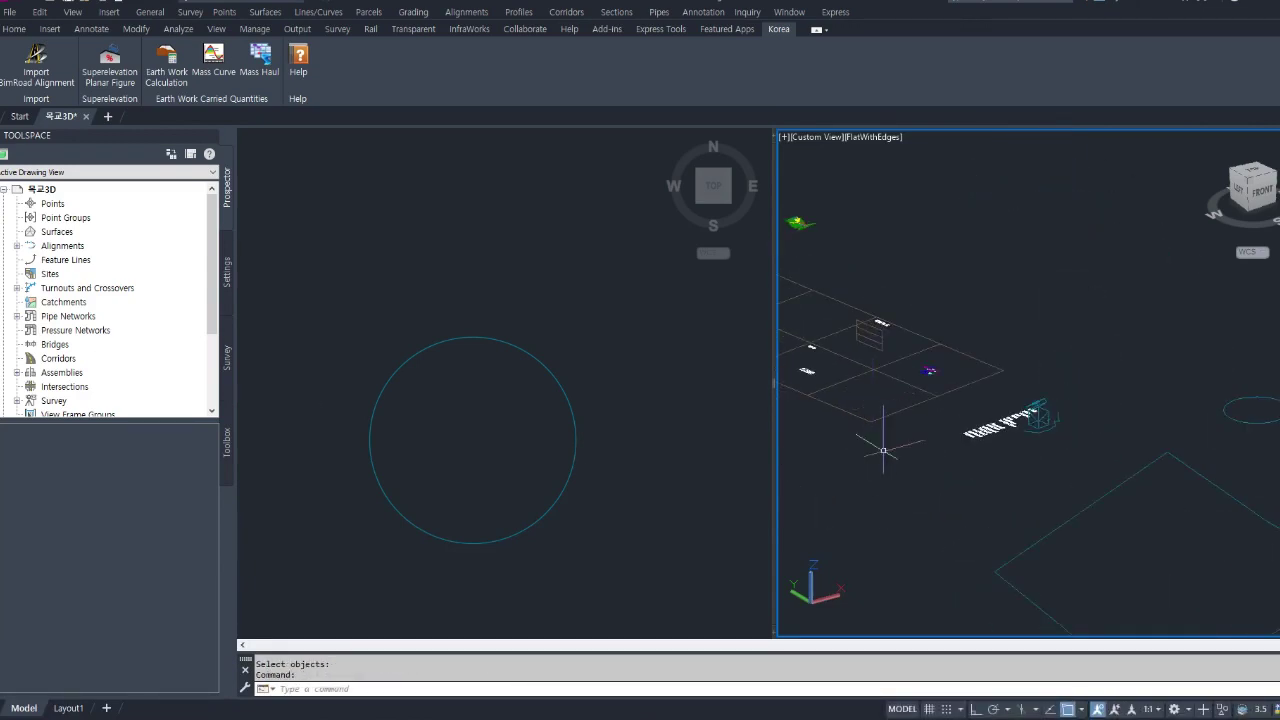
In the plan view, copy the Shade label twice, stacked below the command list
scroll(1063, 451, "up", 5)
type("3")
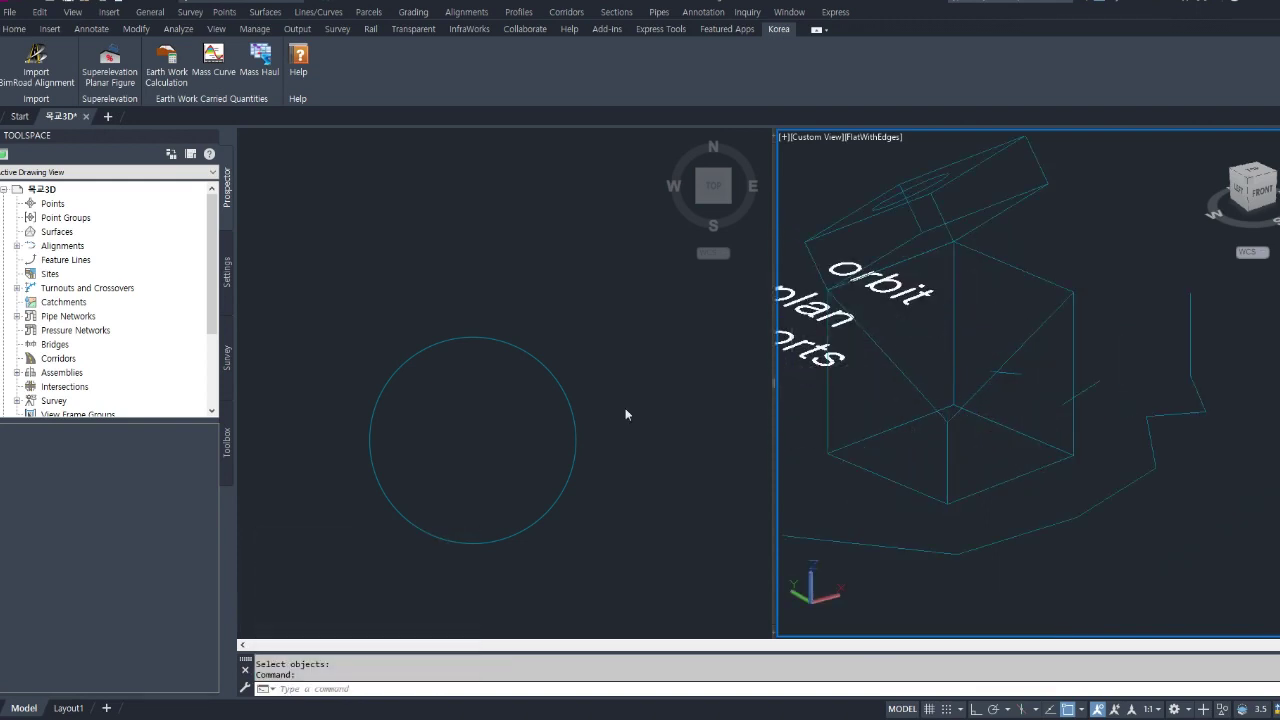
left_click(626, 411)
left_click(574, 320)
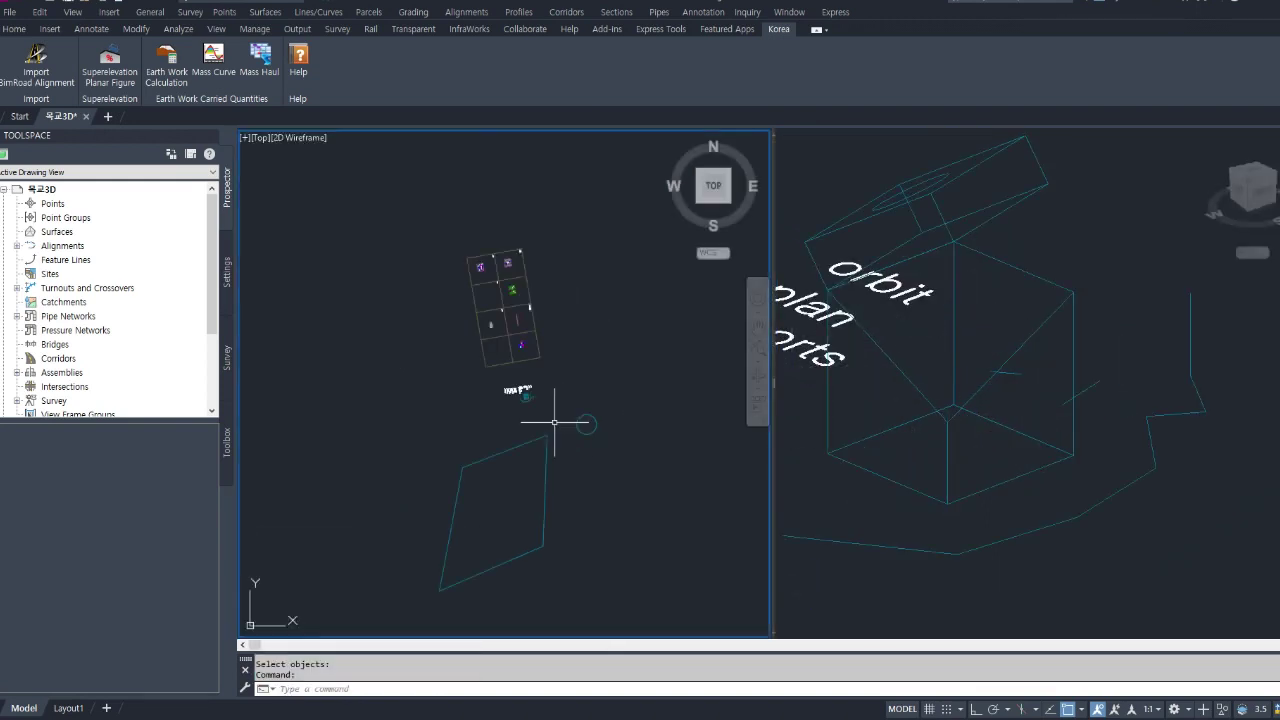
left_click(526, 472)
key("Escape")
Change the middle Shade label to read 3dpolyline
type("ed")
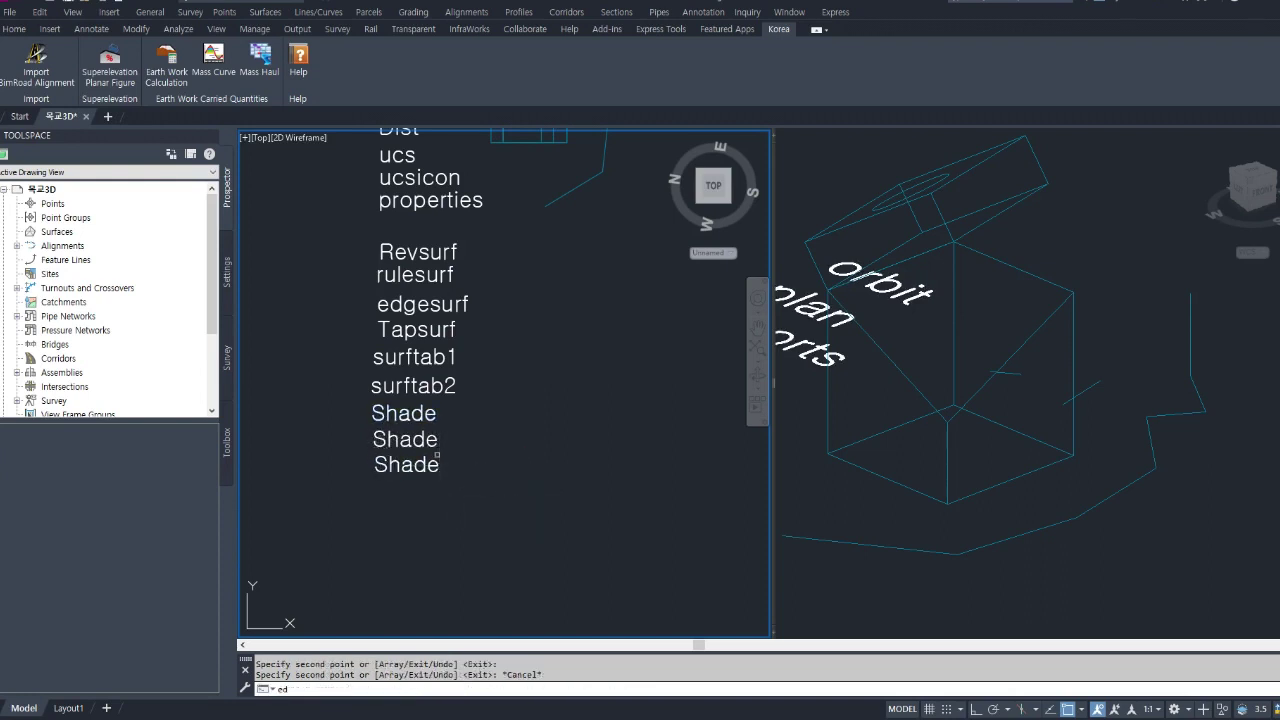
key("Return")
left_click(405, 439)
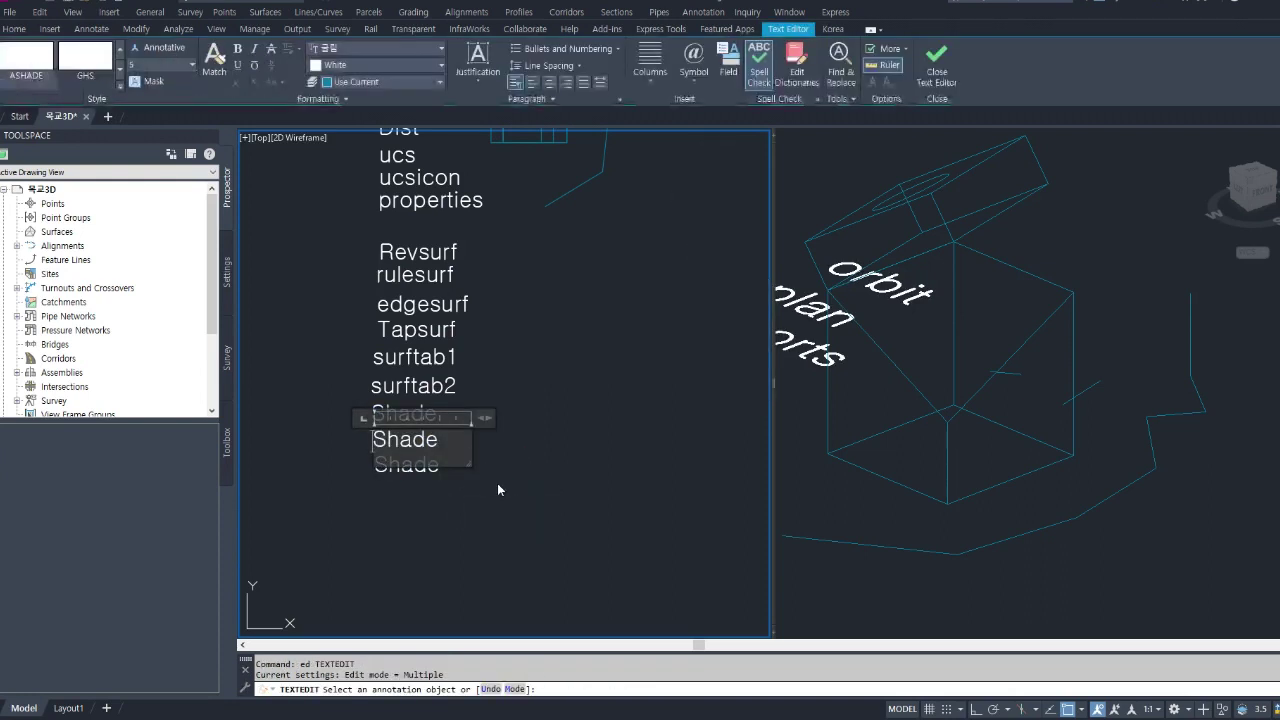
type("3d")
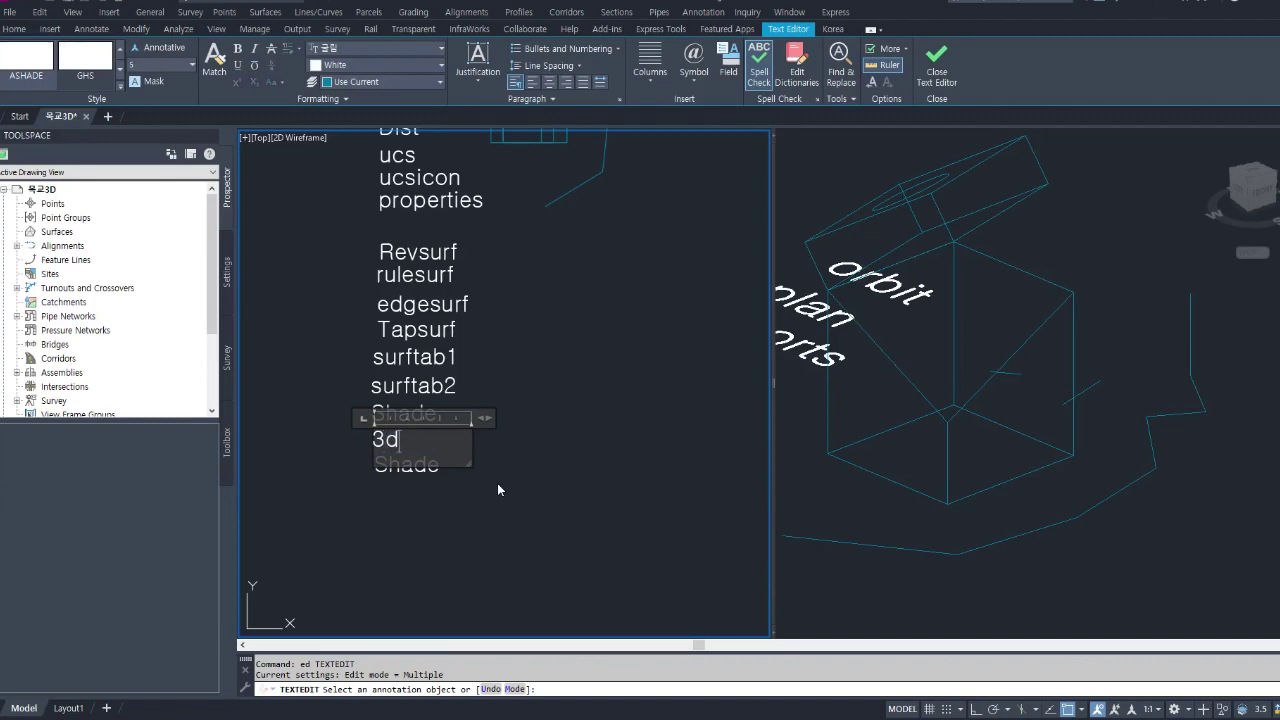
type("polyline")
left_click(497, 483)
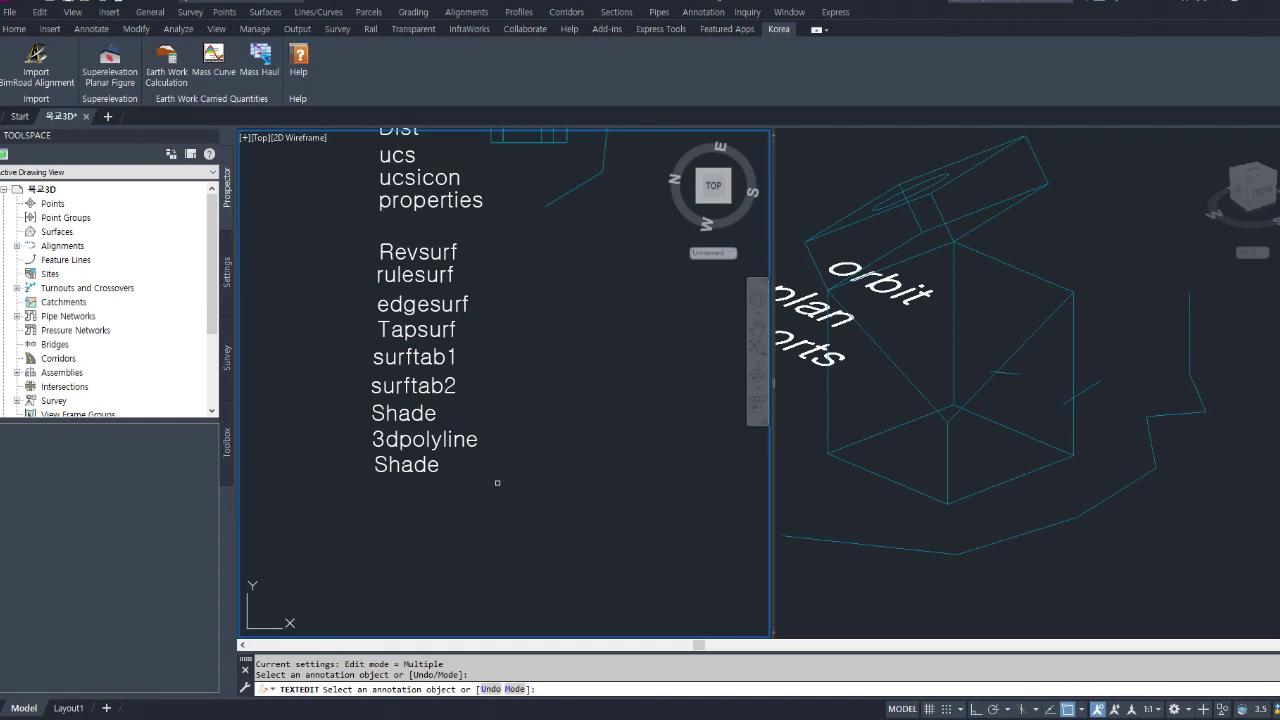
key("Escape")
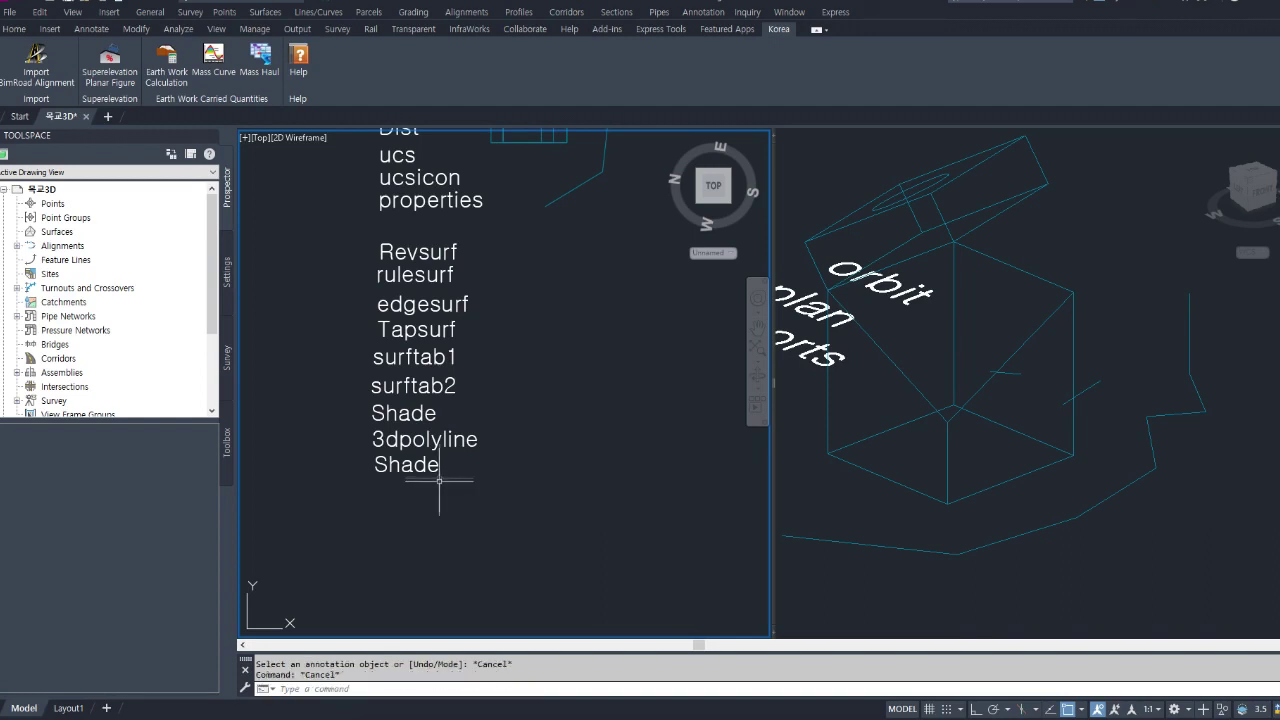
Change the lowest Shade label to read 3dface
double_click(437, 465)
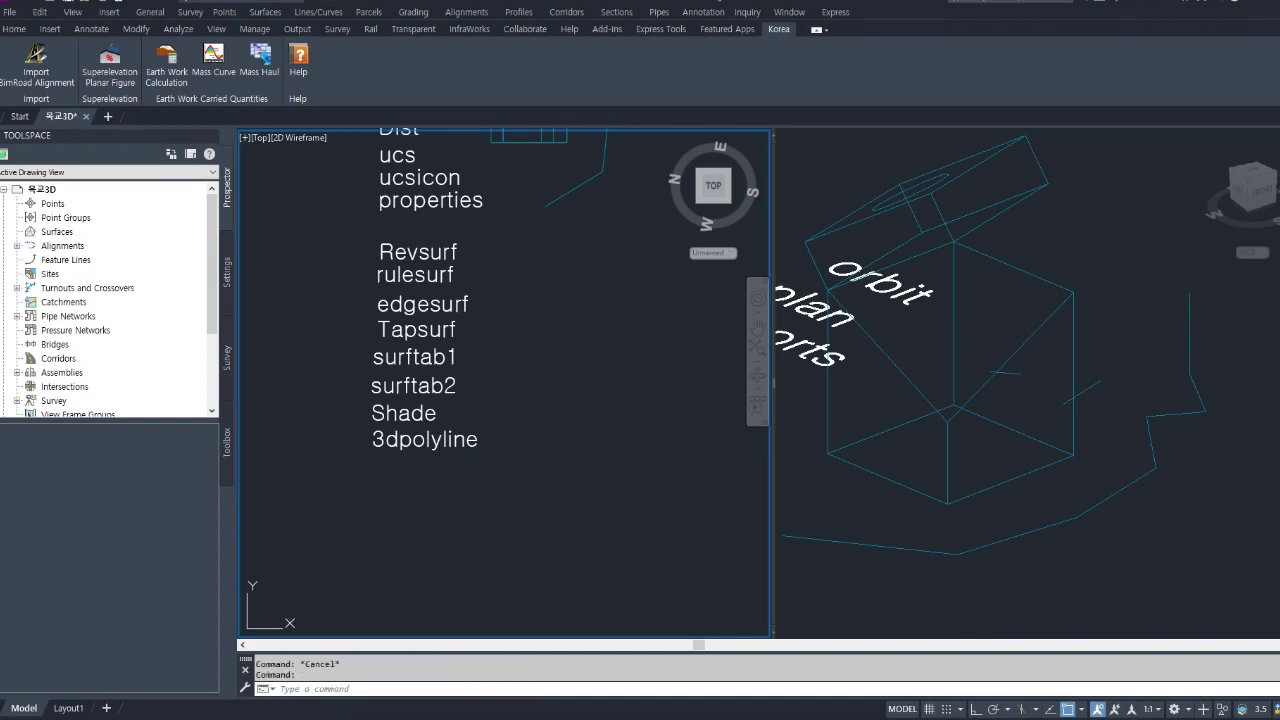
type("3dface")
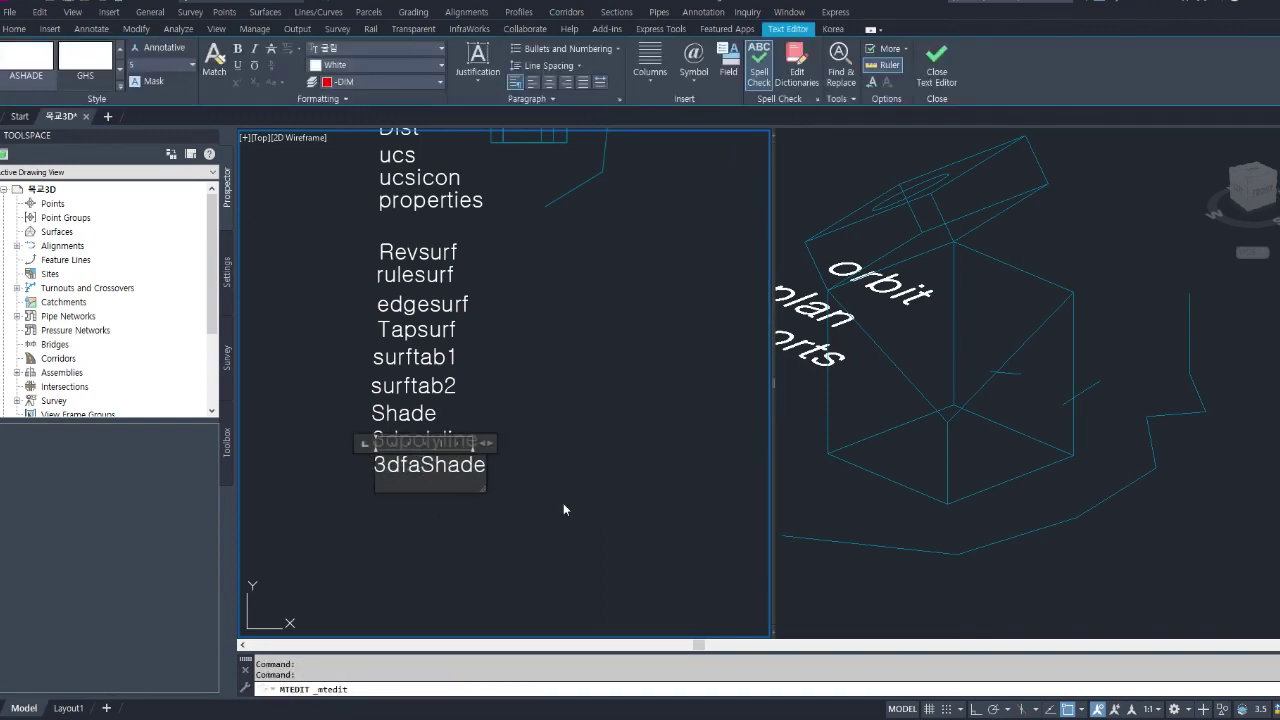
key("Delete")
key("Delete")
key("Delete")
key("Delete")
key("Delete")
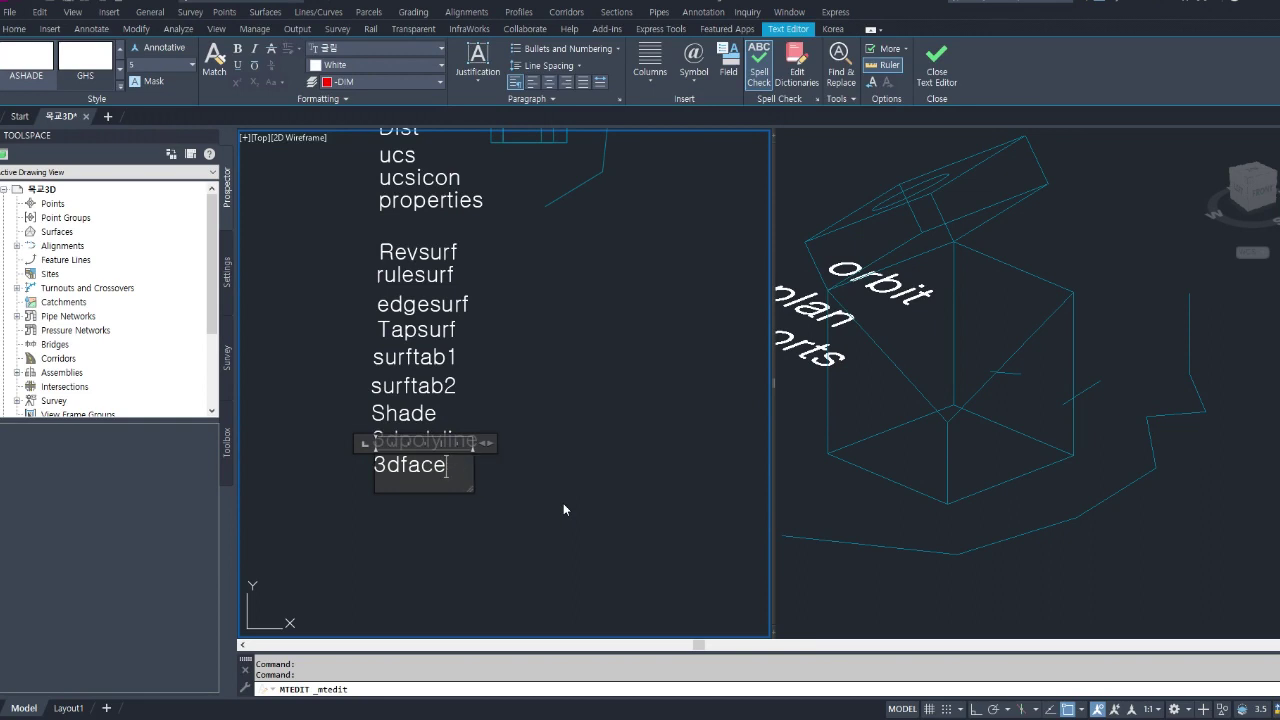
left_click(563, 503)
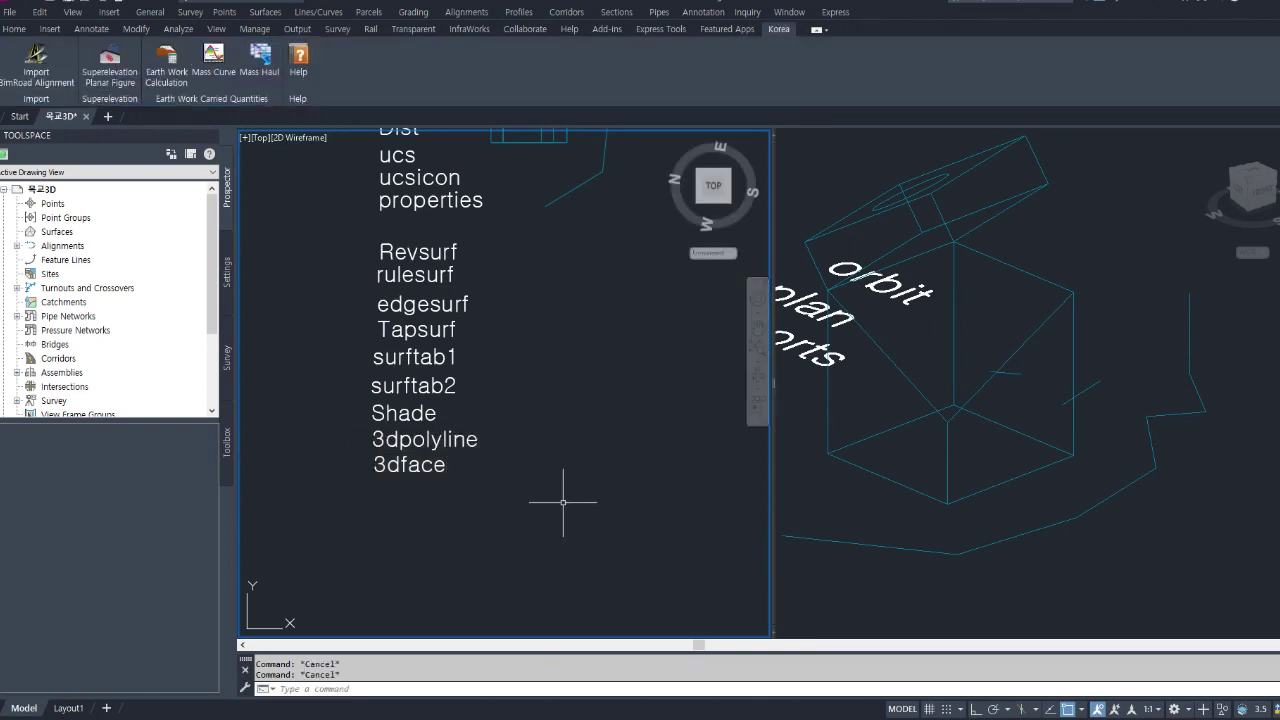
Cover the front-right side of the wireframe box with a four-point 3D face in the 3D viewport
left_click(1052, 438)
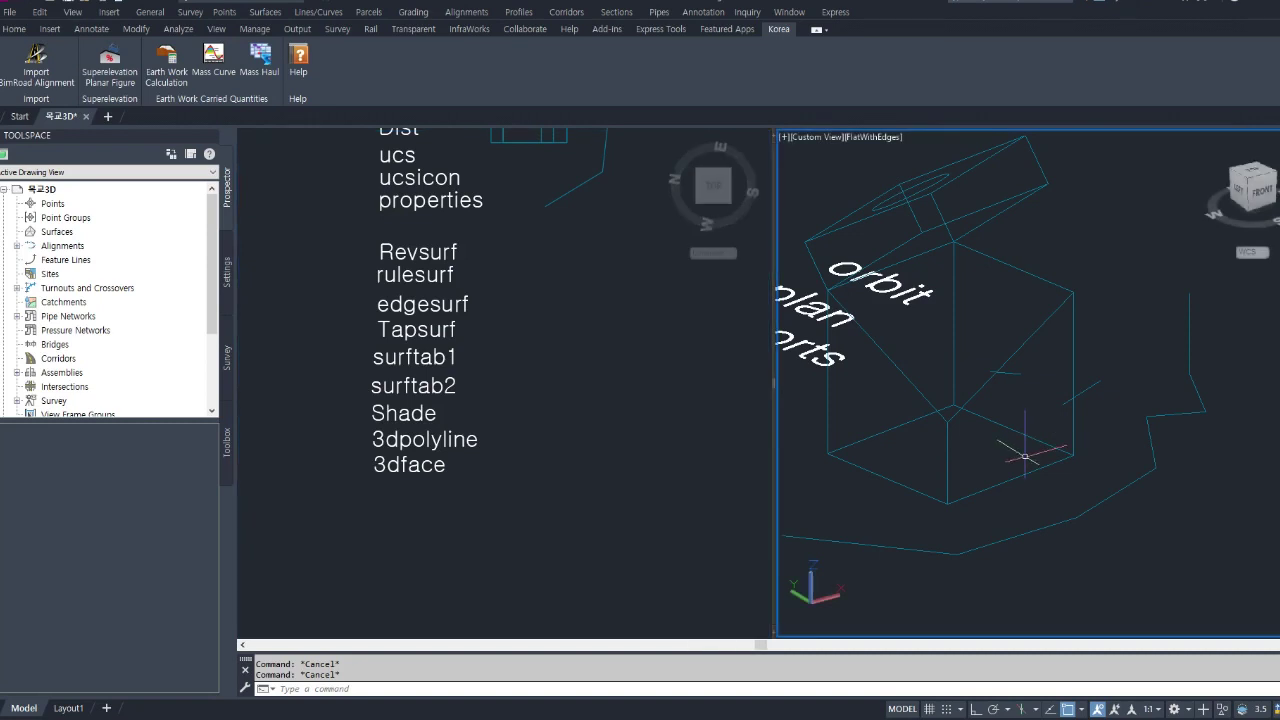
type("3f")
key("Return")
left_click(948, 502)
left_click(1073, 455)
left_click(1073, 293)
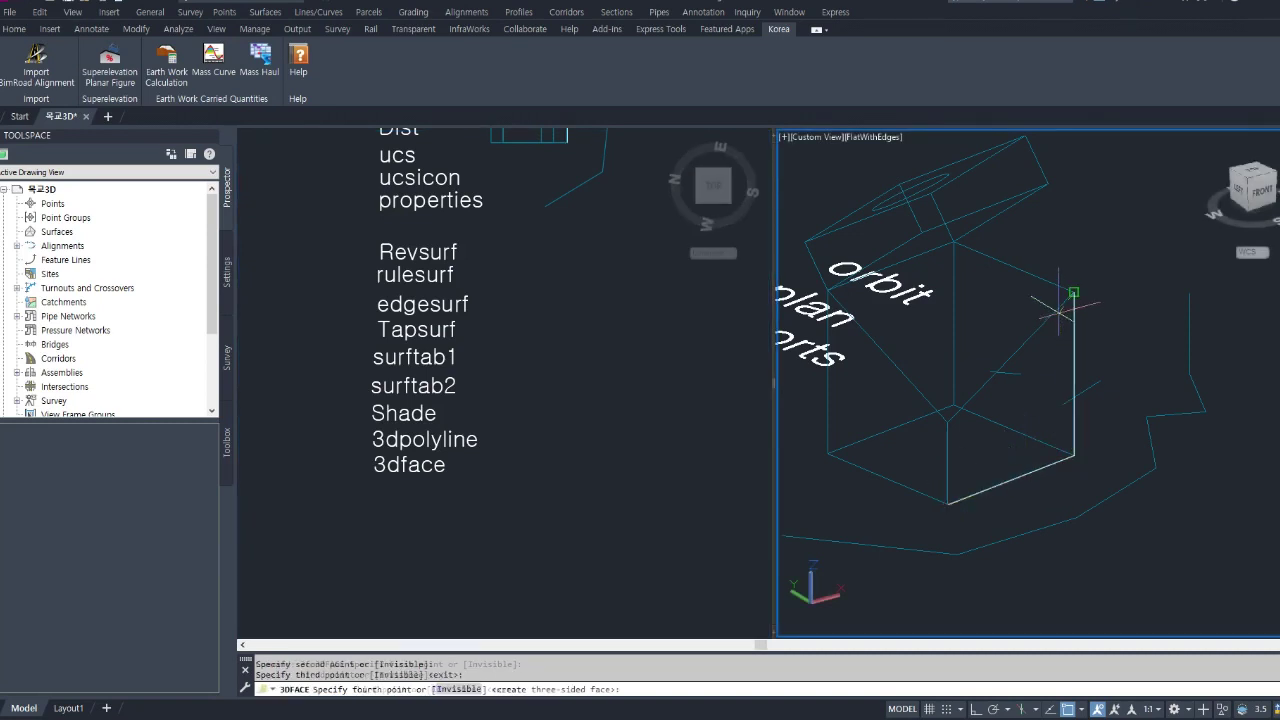
left_click(947, 421)
key("Escape")
Cover the front-left side of the wireframe box with a 3D face snapped to its four corners
key("Return")
left_click(947, 503)
left_click(947, 420)
left_click(828, 290)
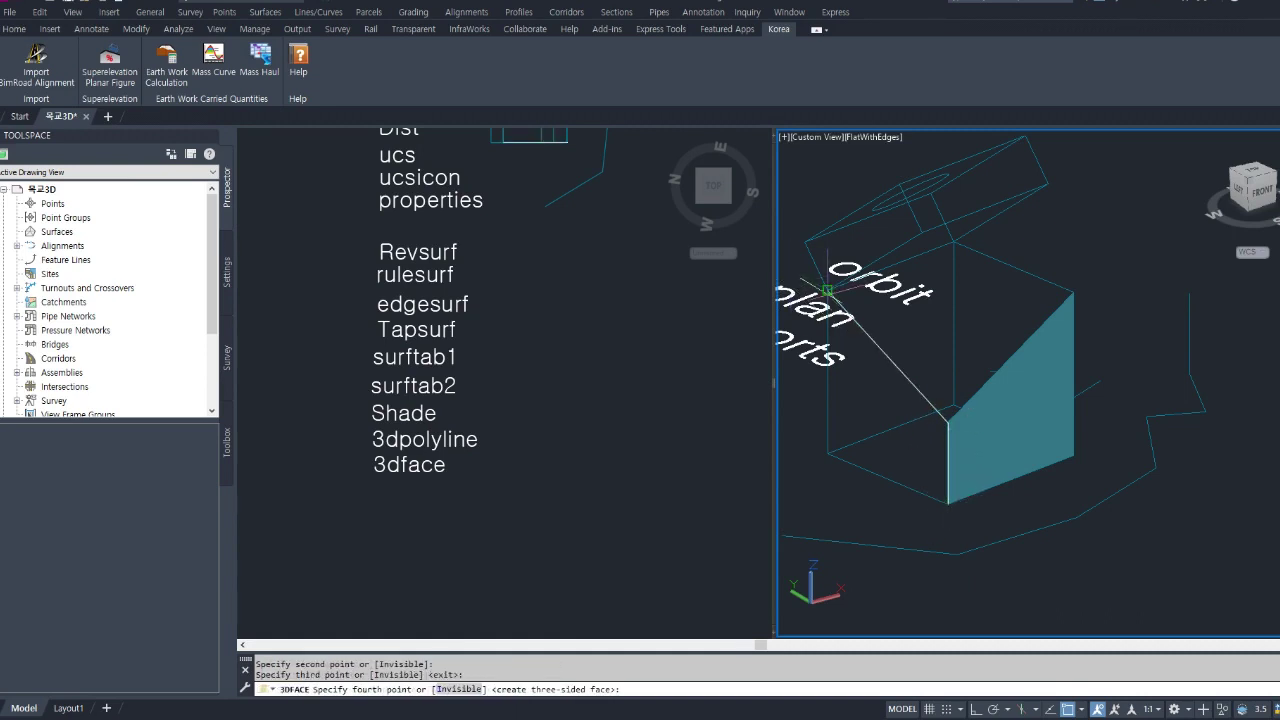
left_click(828, 453)
key("Escape")
Add a 3D face across the four corners of the box's rear-right side
key("Return")
left_click(1074, 456)
left_click(950, 410)
left_click(953, 242)
left_click(1072, 292)
key("Escape")
Add a 3D face across the four corners of the box's rear-left side
key("Return")
left_click(947, 412)
left_click(828, 453)
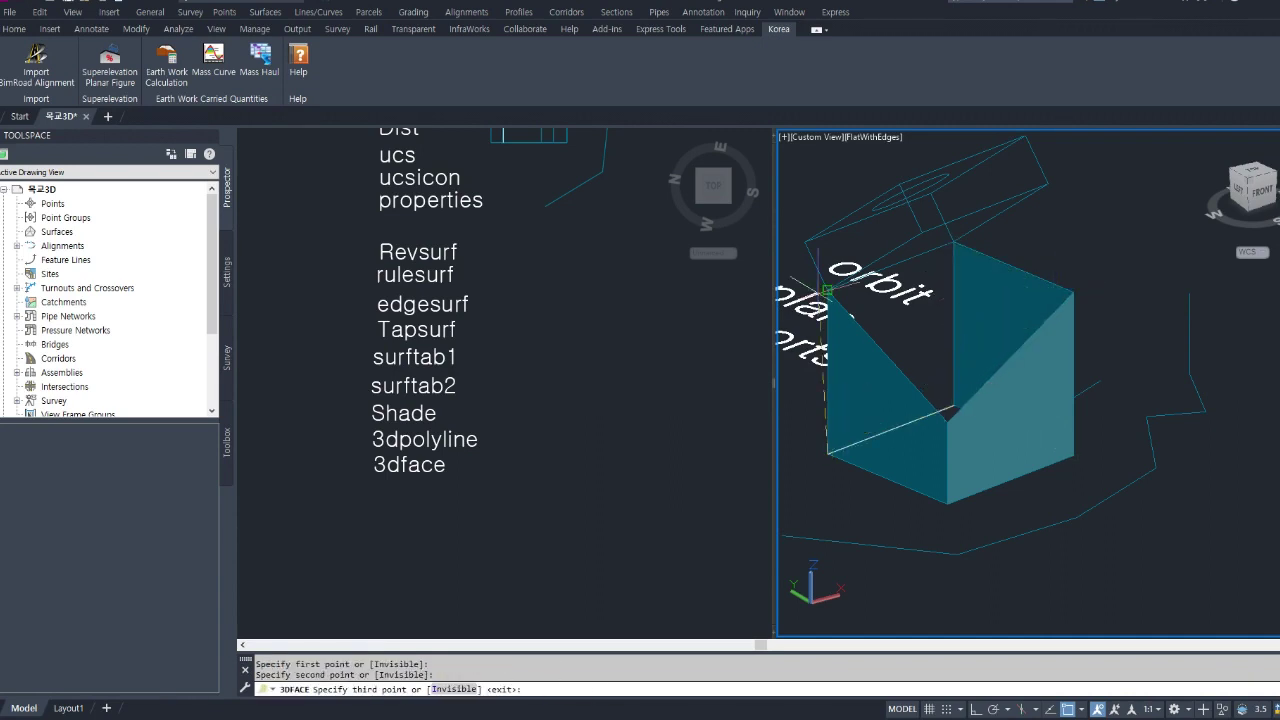
left_click(826, 291)
left_click(953, 242)
key("Escape")
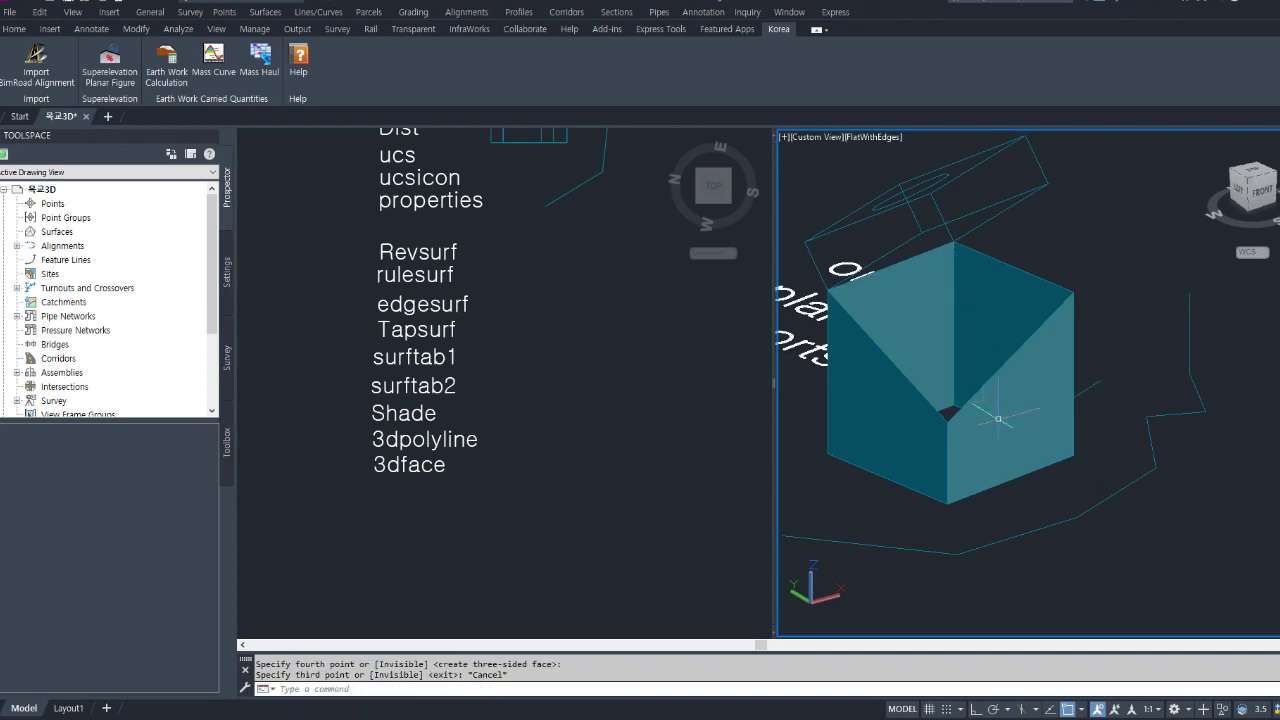
Draw a freehand four-point 3D face on the empty ground beside the box
scroll(996, 420, "down", 4)
key("Return")
left_click(1077, 523)
left_click(1128, 477)
left_click(1179, 493)
left_click(1168, 541)
key("Escape")
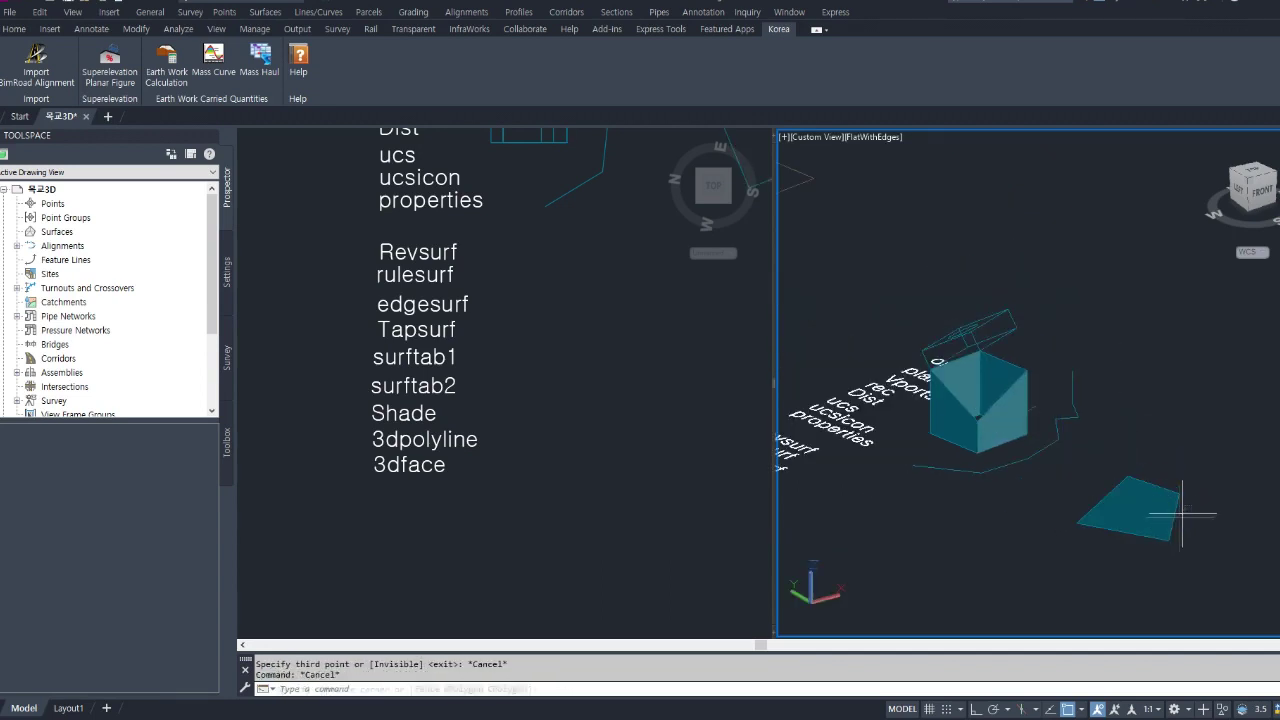
Open the Properties palette and enlarge it to show more rows
left_click(1144, 532)
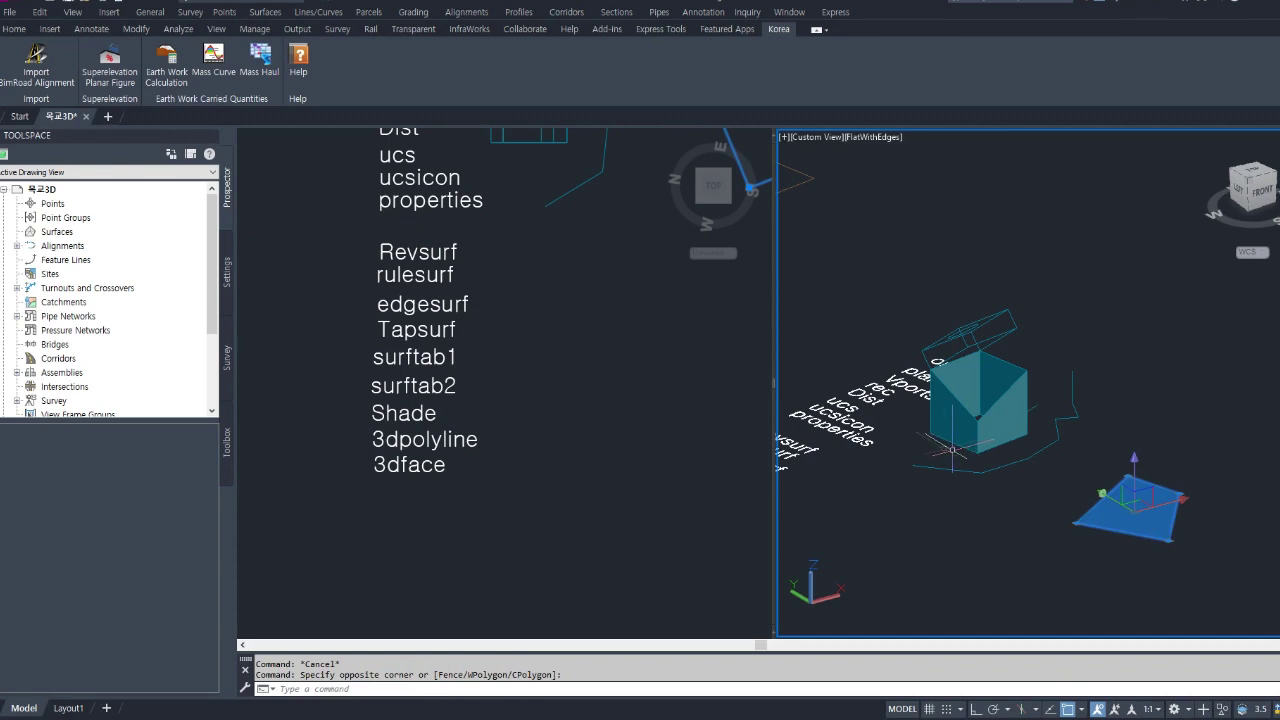
key("Escape")
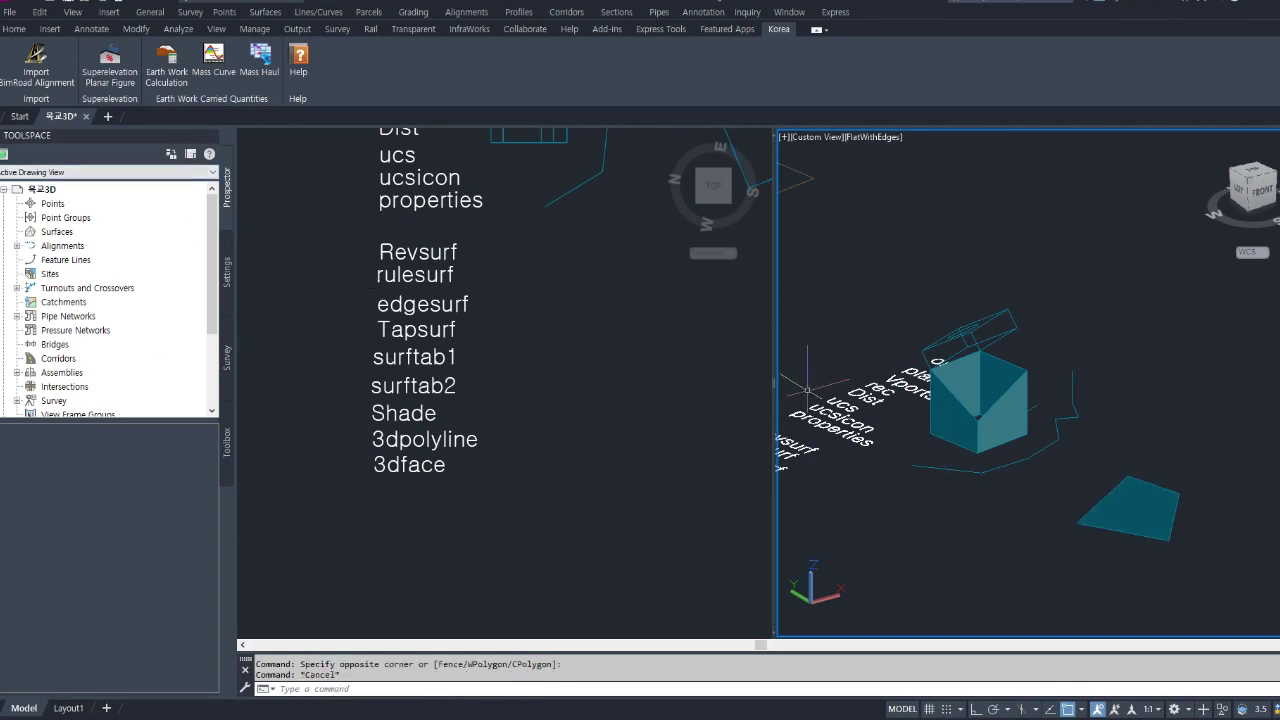
type("pro")
key("Return")
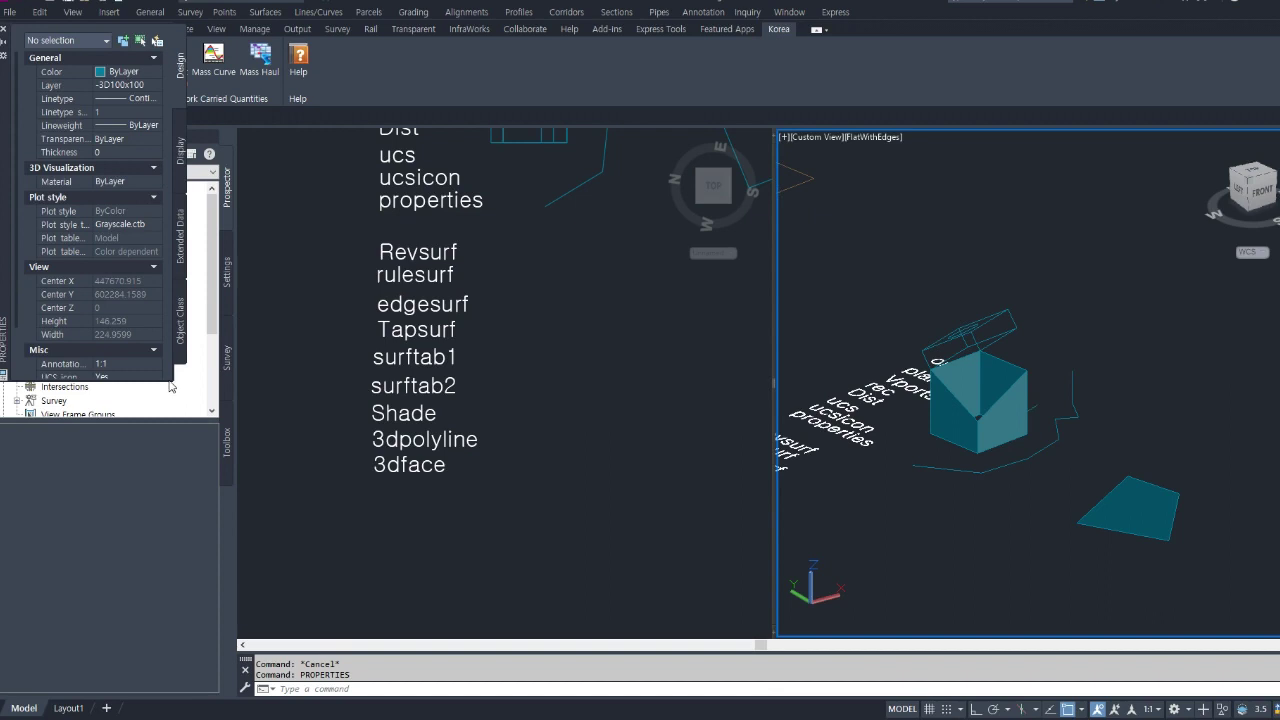
left_click_drag(172, 384, 172, 620)
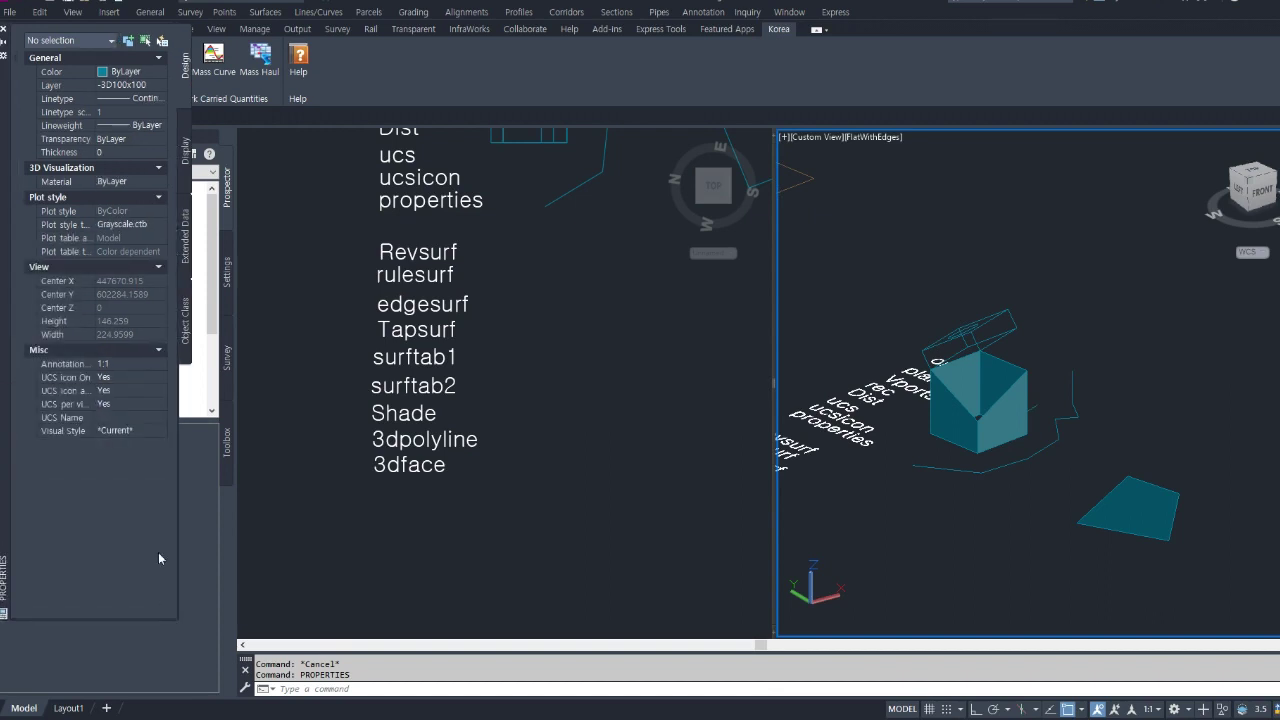
Set Edge 1 and Edge 2 of the freehand 3D face to Hidden, and clear the selection
left_click(1110, 599)
left_click(1203, 461)
left_click(1203, 463)
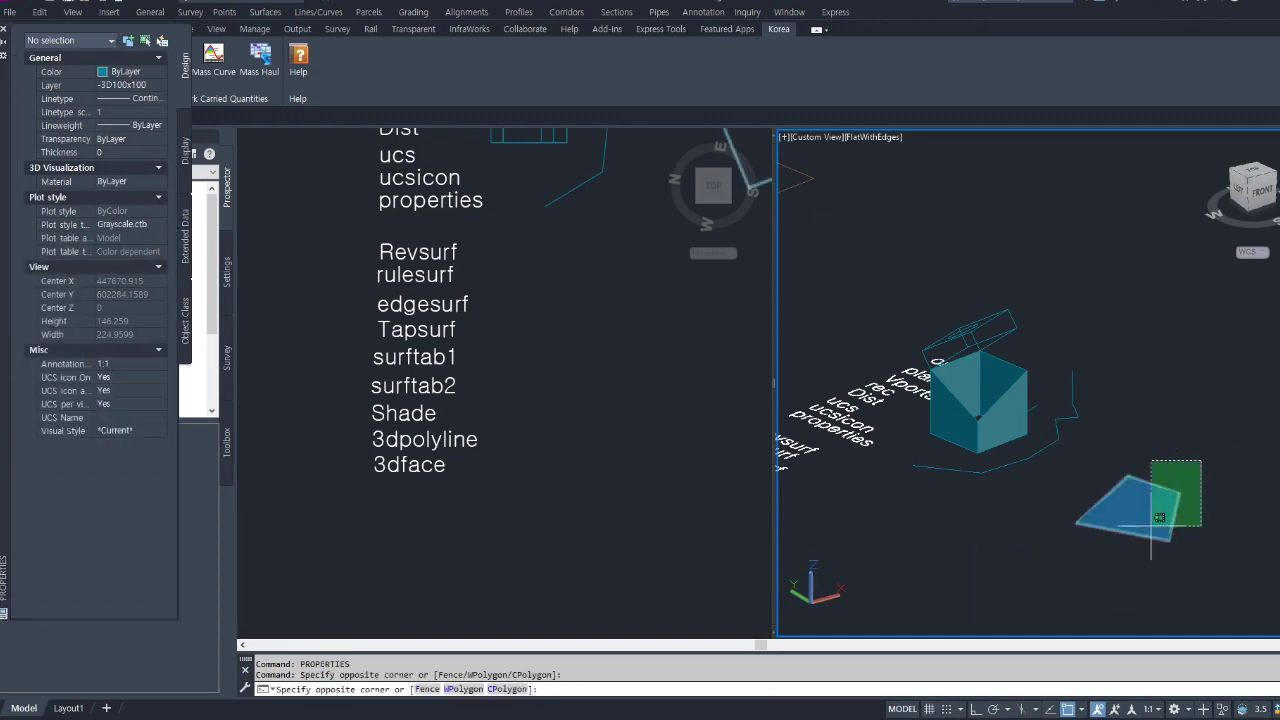
left_click(1149, 527)
left_click(160, 279)
left_click(161, 278)
left_click(148, 302)
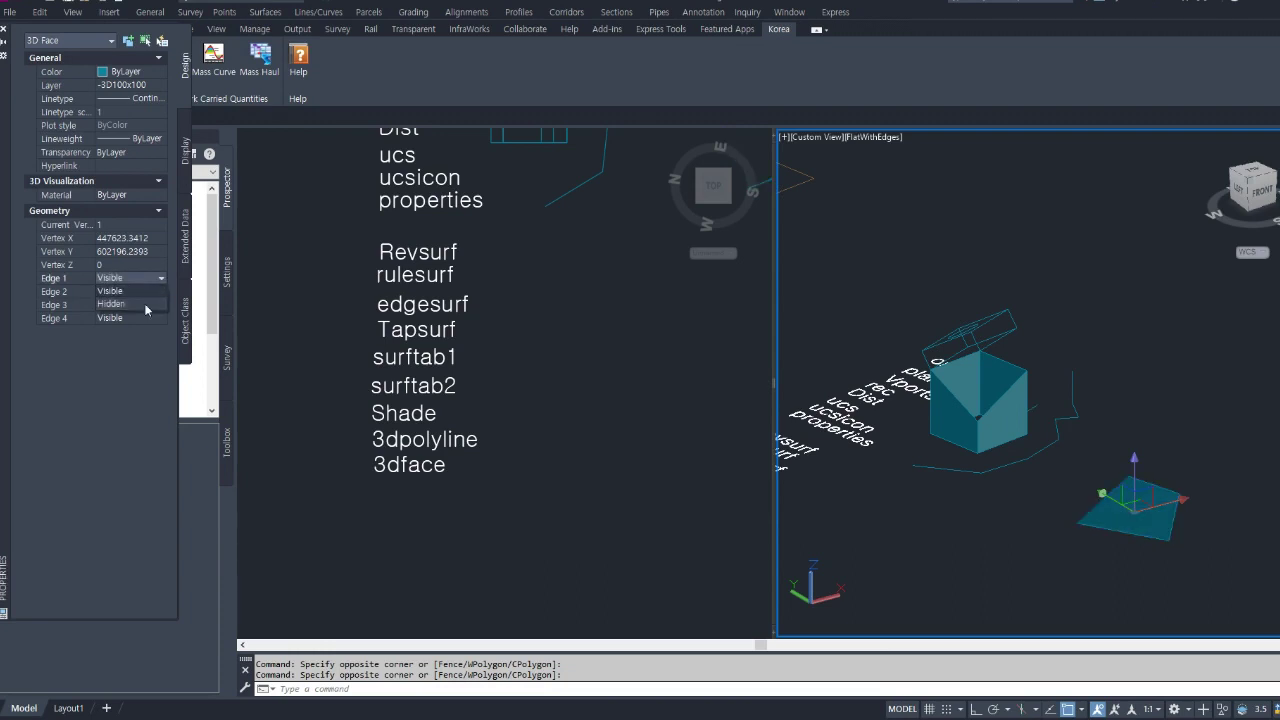
left_click(157, 292)
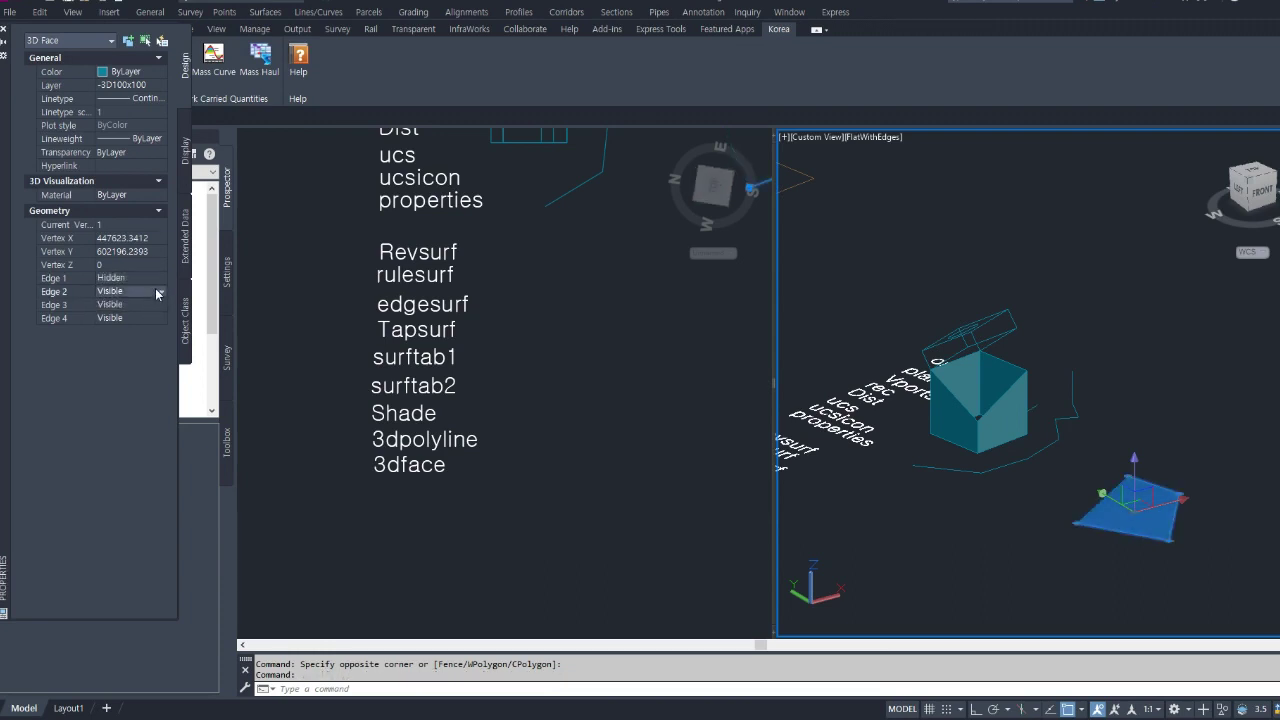
left_click(159, 292)
left_click(130, 317)
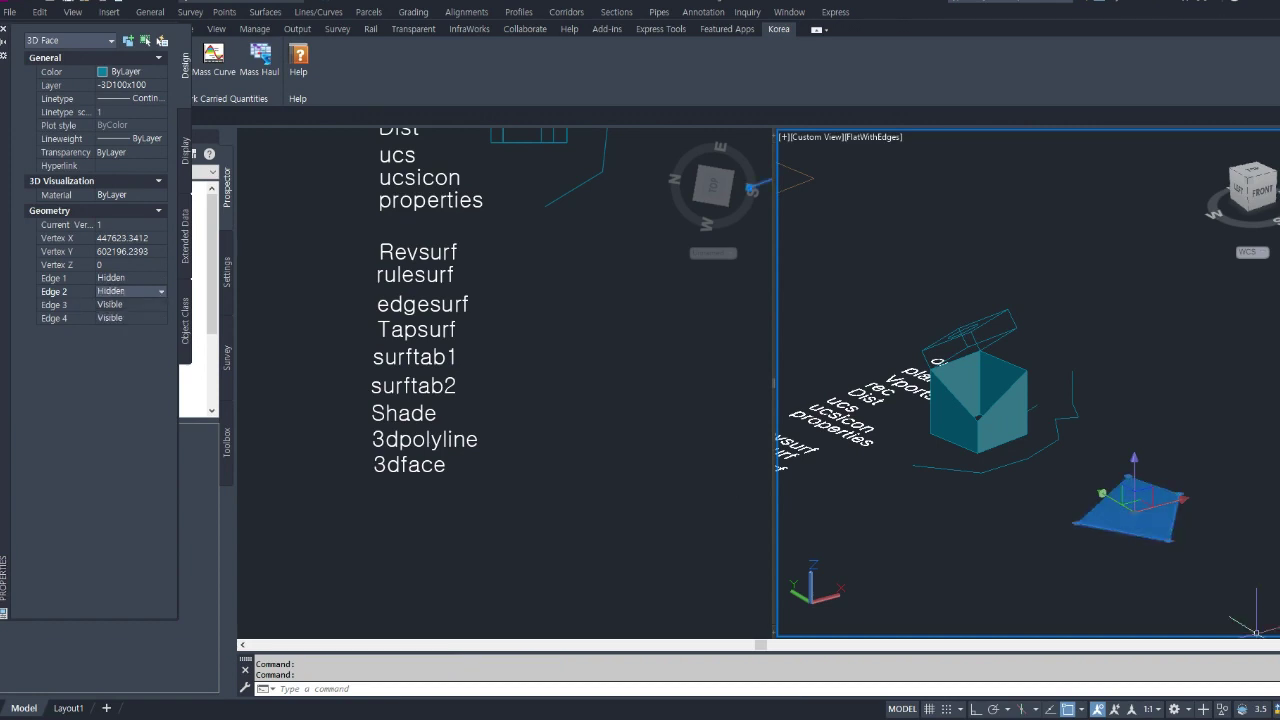
left_click(1242, 594)
left_click(1182, 594)
key("Escape")
middle_click_drag(1194, 594, 1162, 498)
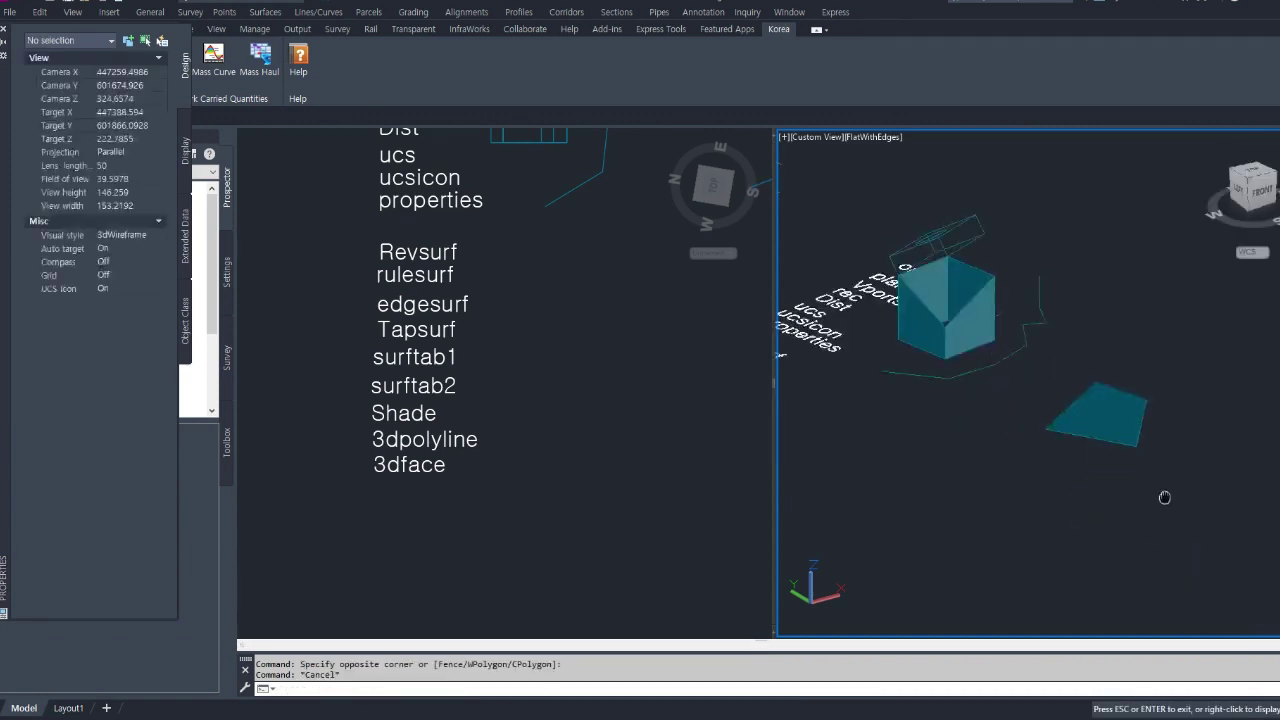
Copy the 3dface label one line down in the command list
left_click(543, 594)
type("cp")
key("Return")
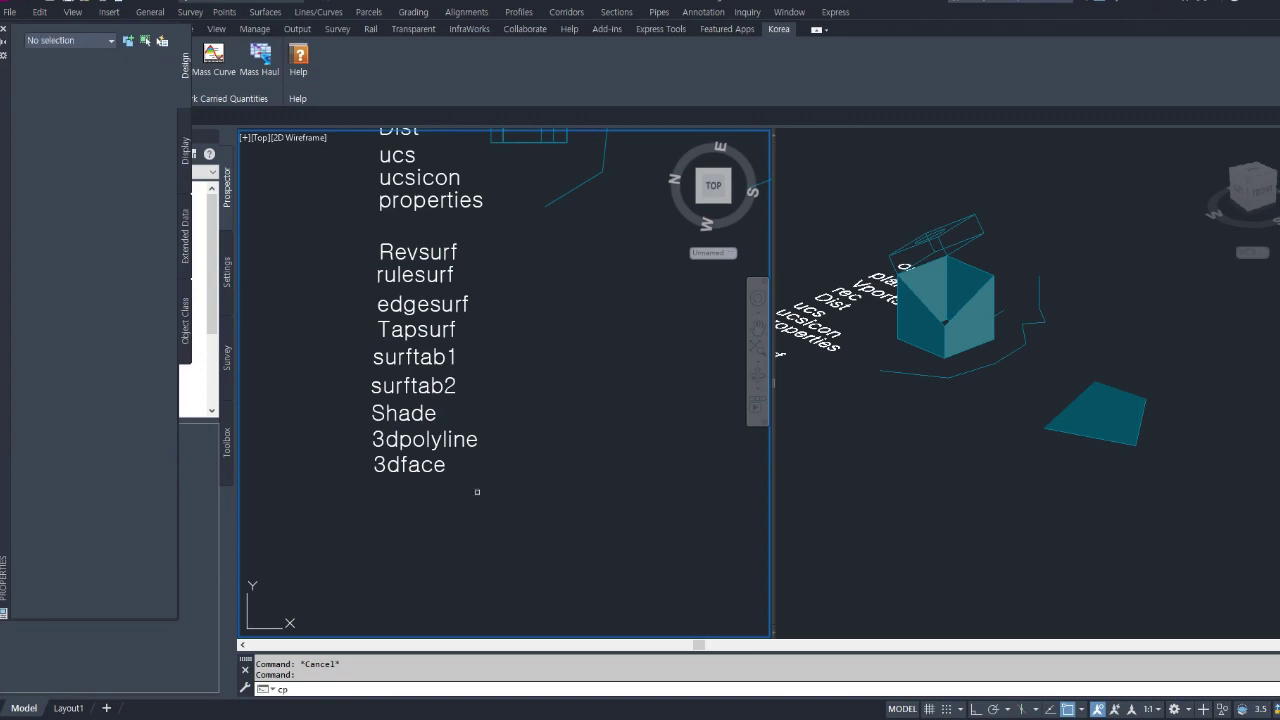
left_click(463, 445)
left_click(371, 519)
key("Return")
left_click(512, 487)
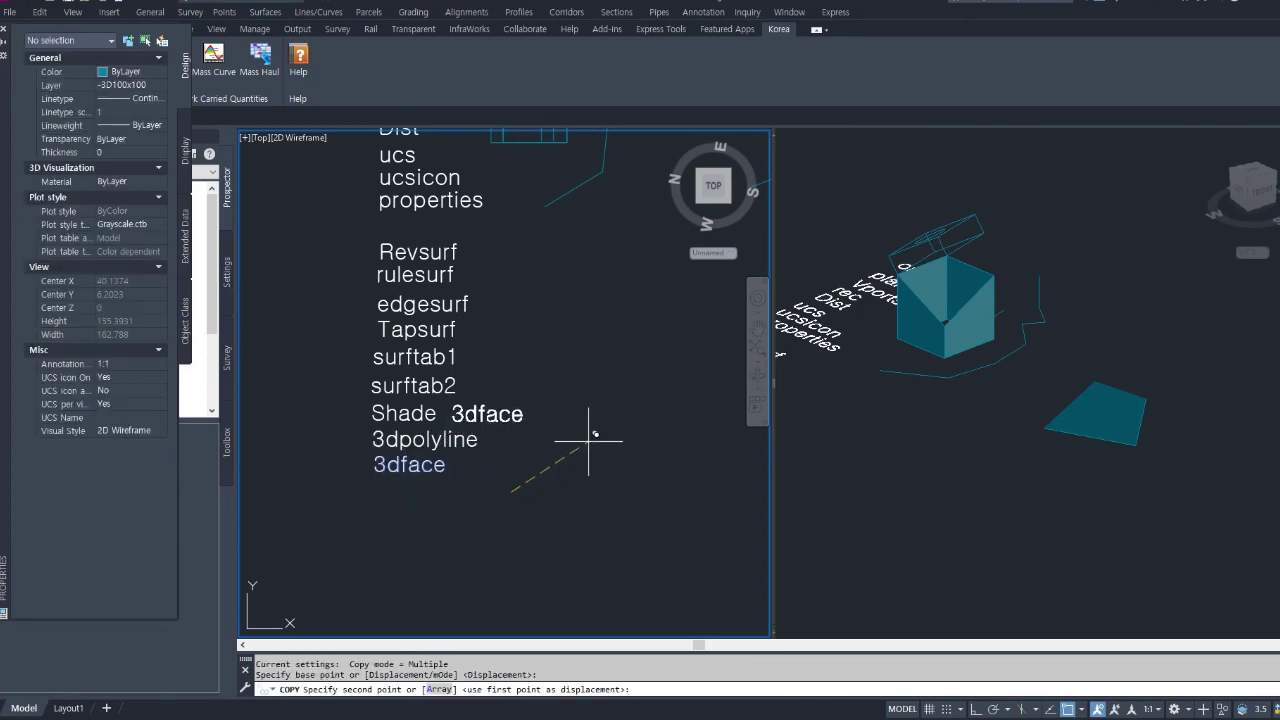
left_click(510, 516)
key("Escape")
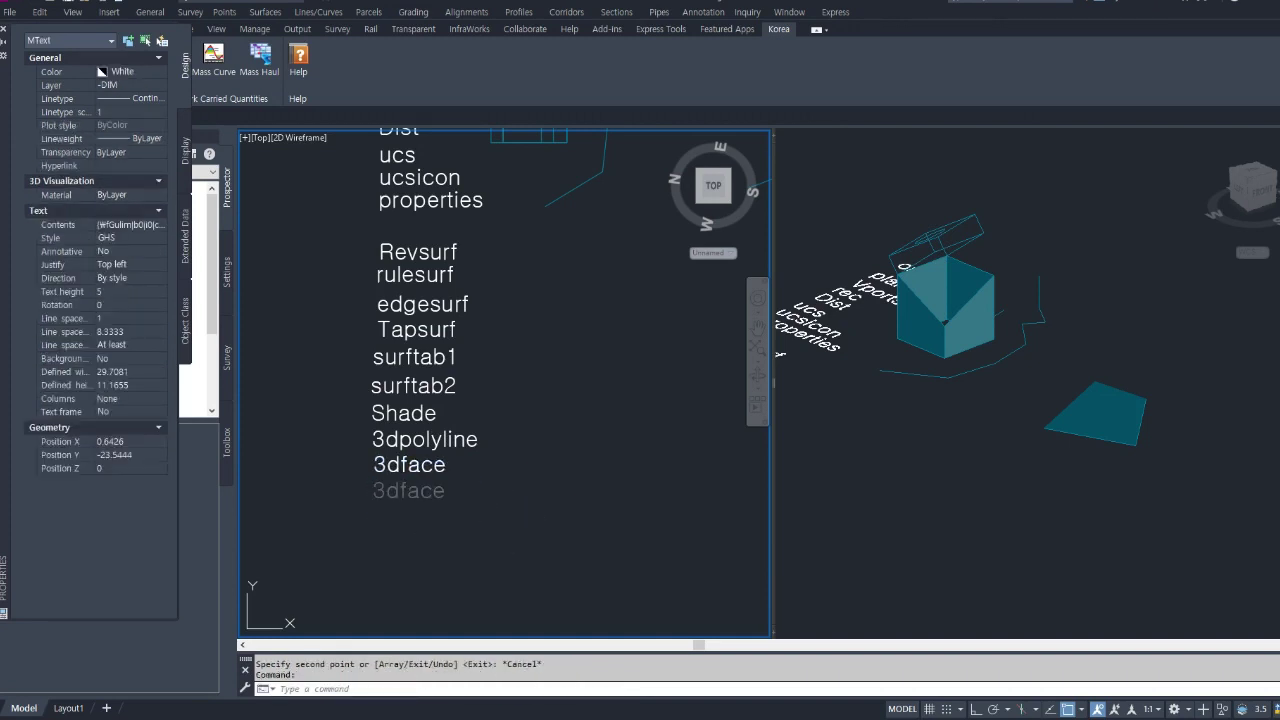
Replace the text of the copied bottom label with "shademode"
key("ctrl+a")
type("shademode")
left_click(503, 561)
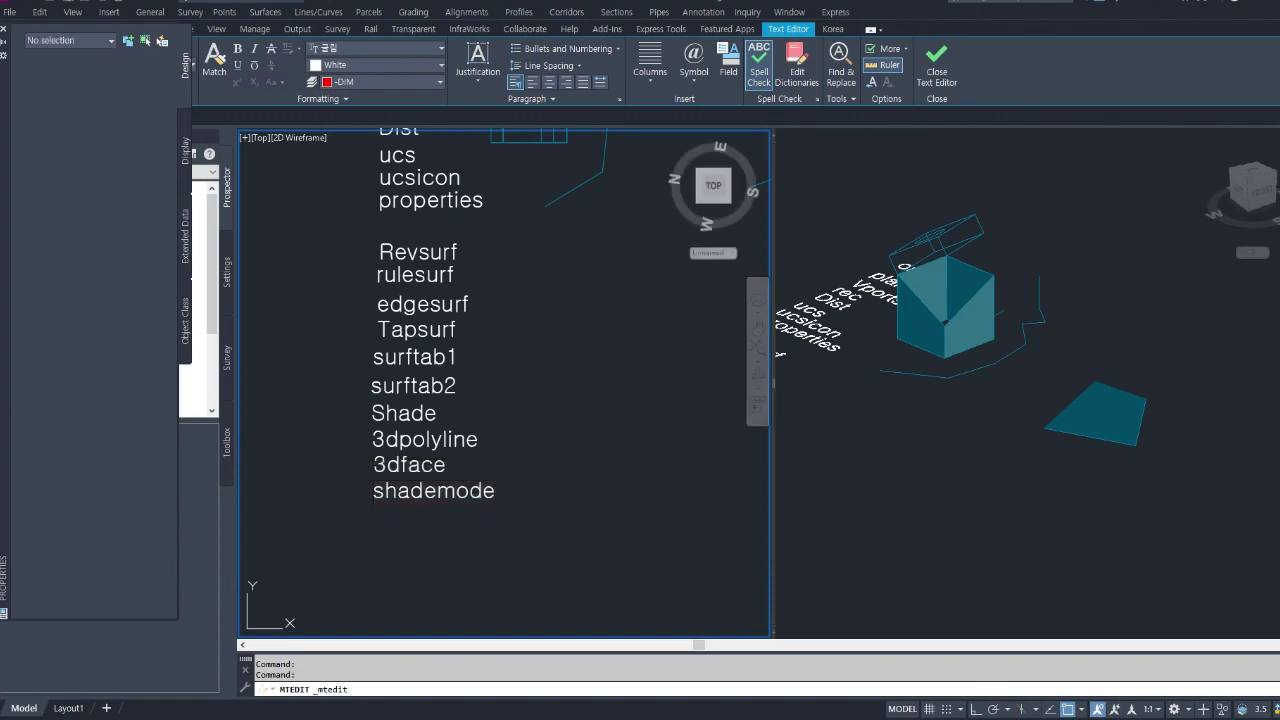
Set the custom 3D view to 2D wireframe display with the SHADEMODE command
left_click(982, 585)
key("Escape")
key("Escape")
type("s")
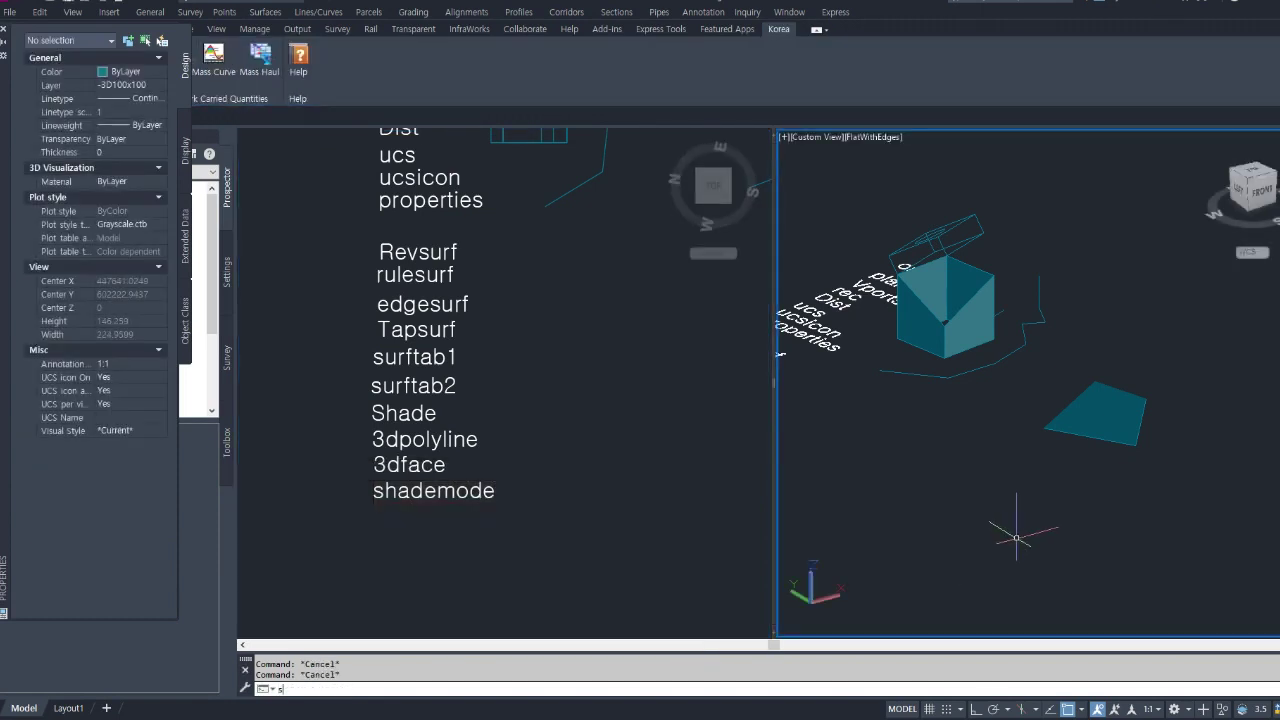
type("hademo")
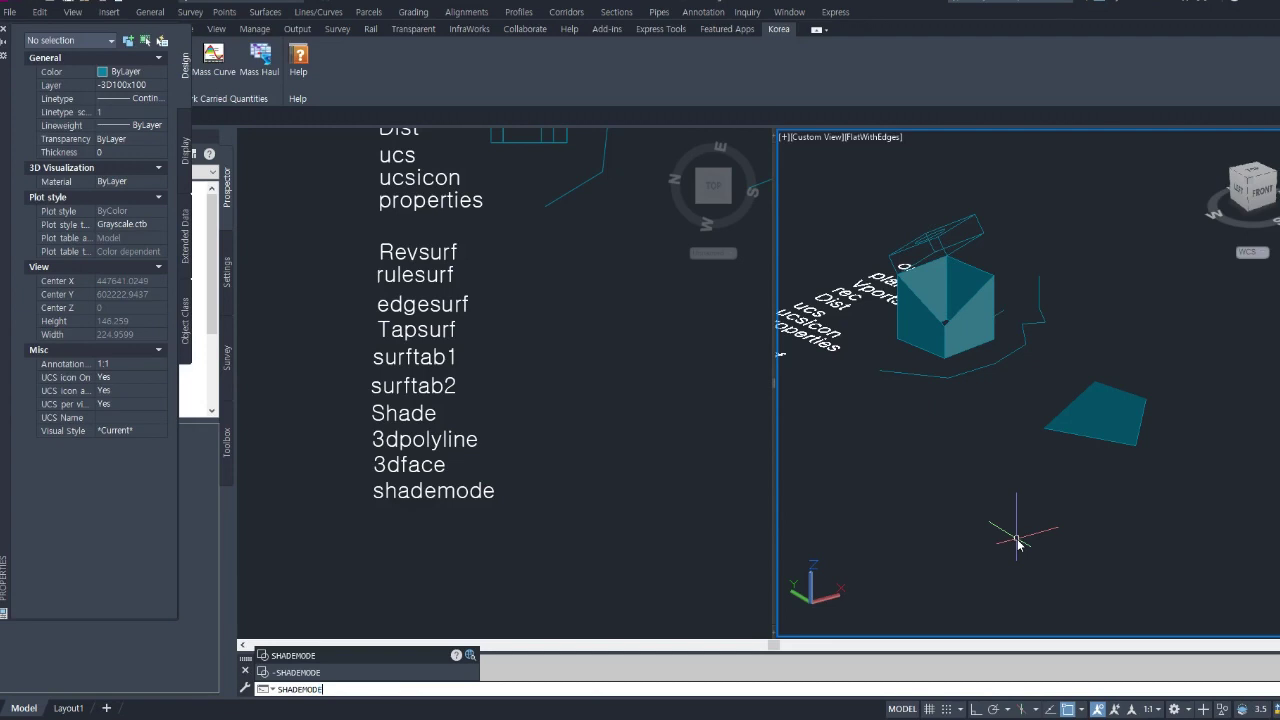
key("Return")
type("2d")
key("Return")
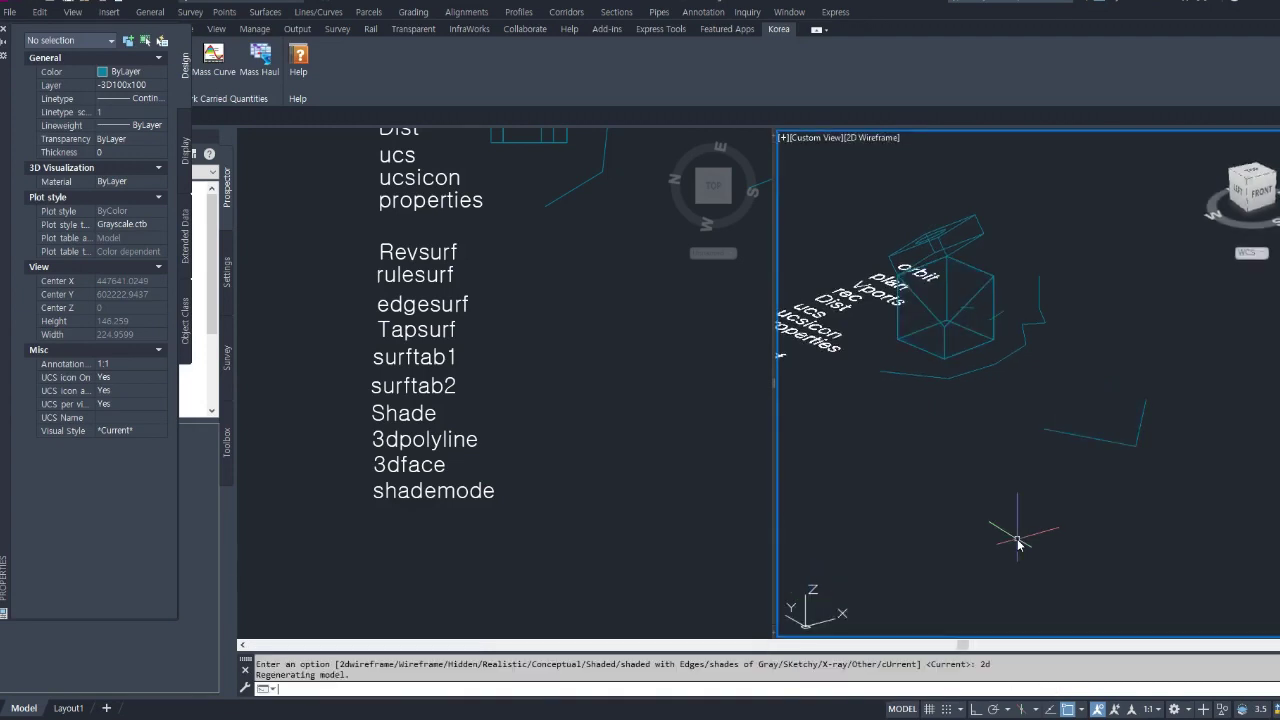
Set Edge 1 and Edge 2 of the freehand 3D face to Visible, and clear the selection
scroll(1126, 363, "up", 4)
left_click(1120, 400)
left_click(948, 585)
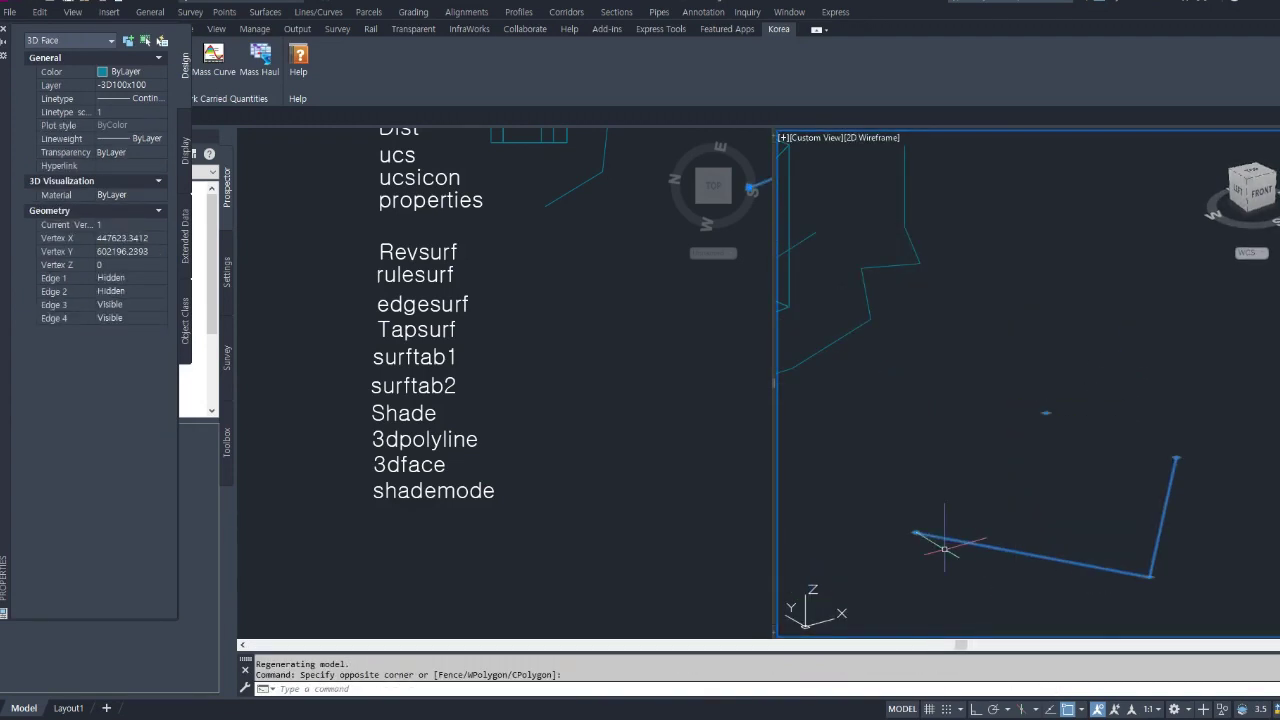
left_click(140, 280)
left_click(160, 279)
left_click(153, 292)
left_click(153, 292)
left_click(148, 291)
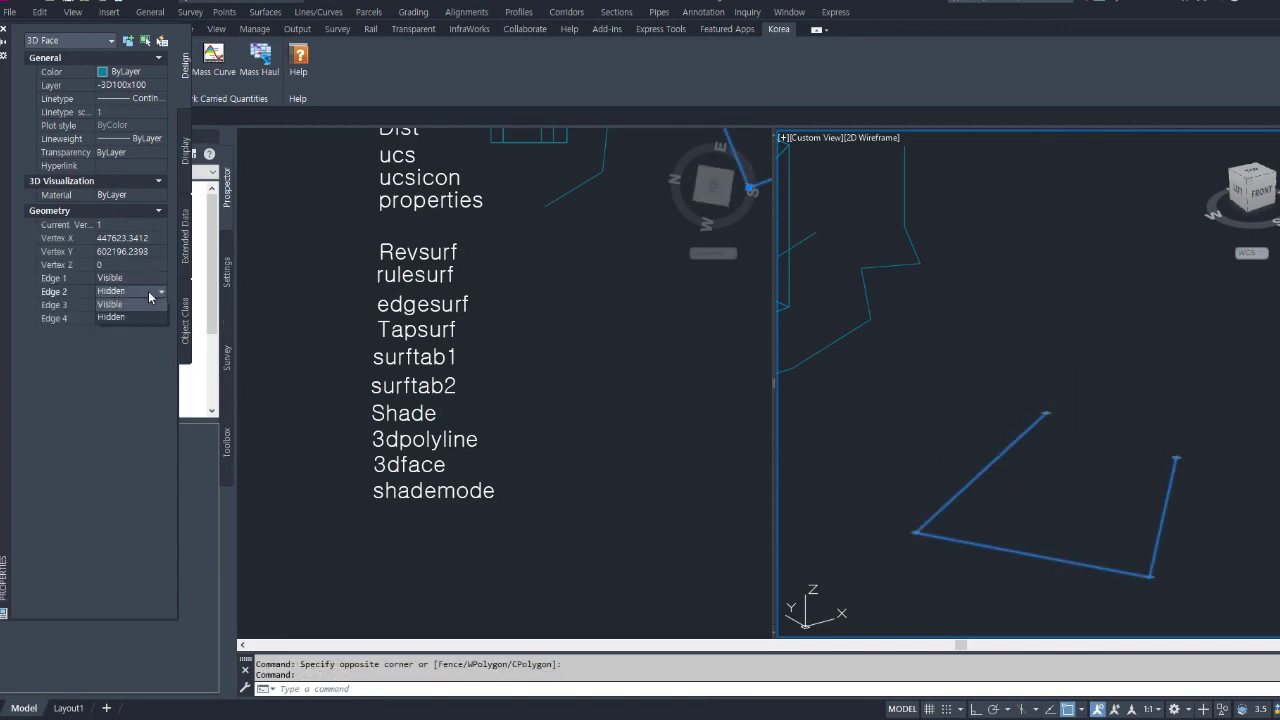
left_click(142, 303)
middle_click_drag(1183, 453, 1027, 424, "shift")
key("Escape")
Remove the hidden lines from the box in the 3D view with Hide, and shade the model with Shade
scroll(1027, 424, "up", 4)
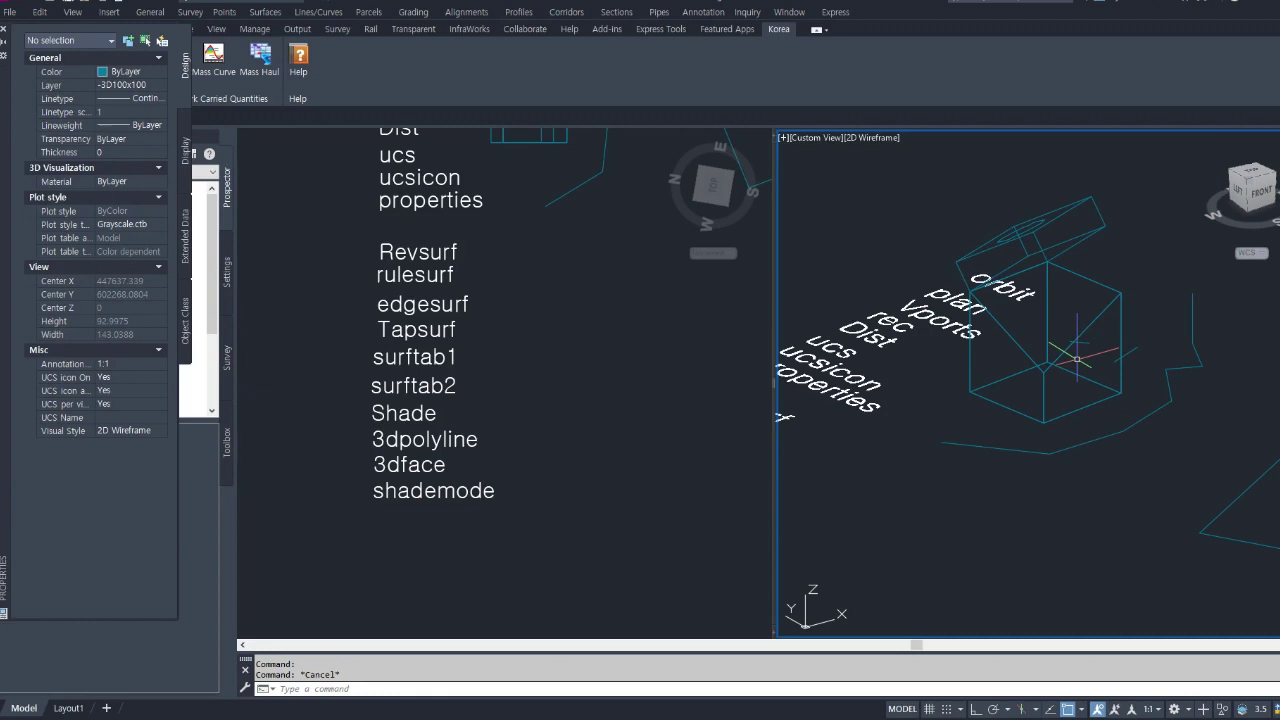
key("Return")
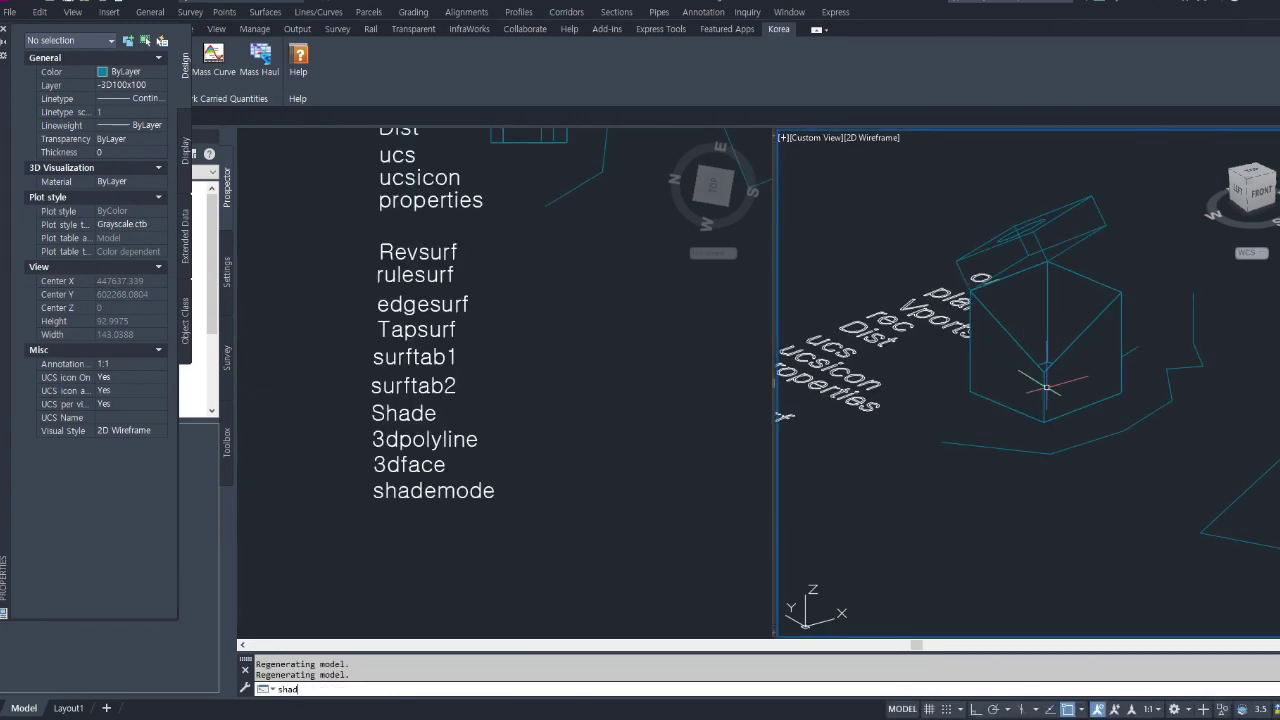
key("Return")
type("shade")
key("Return")
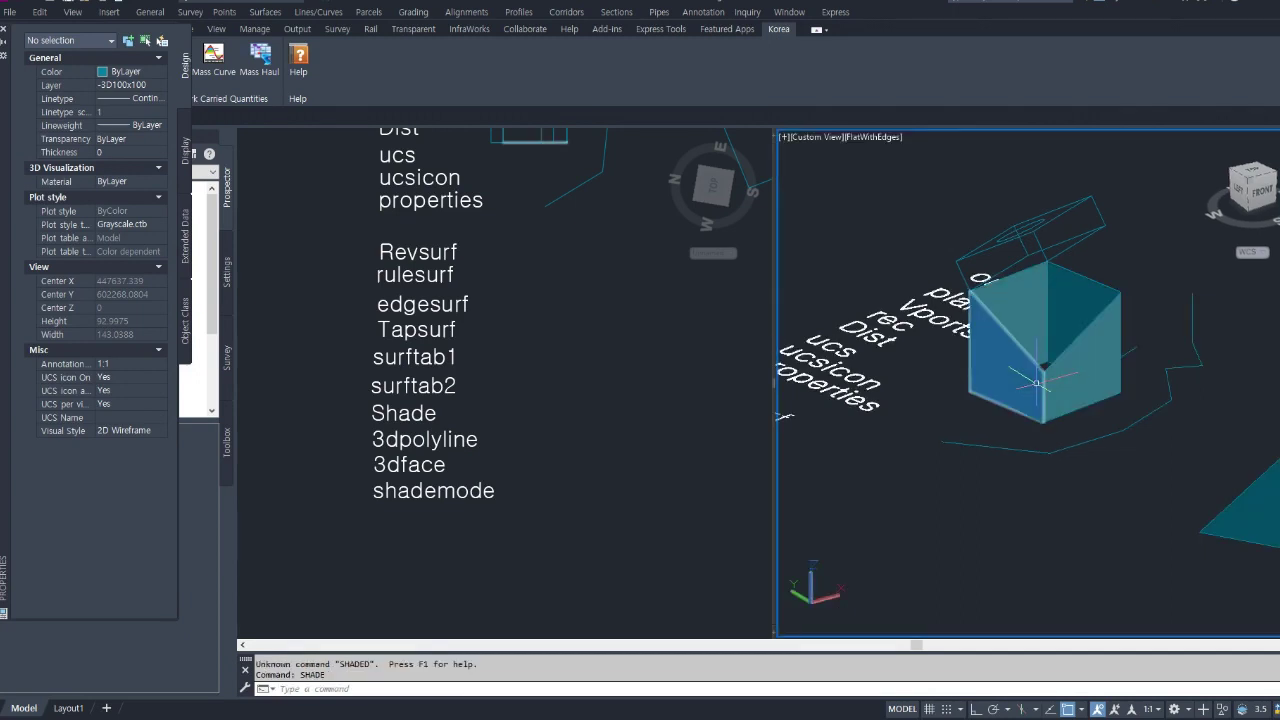
Copy the shademode label one line down in the command list
left_click(510, 505)
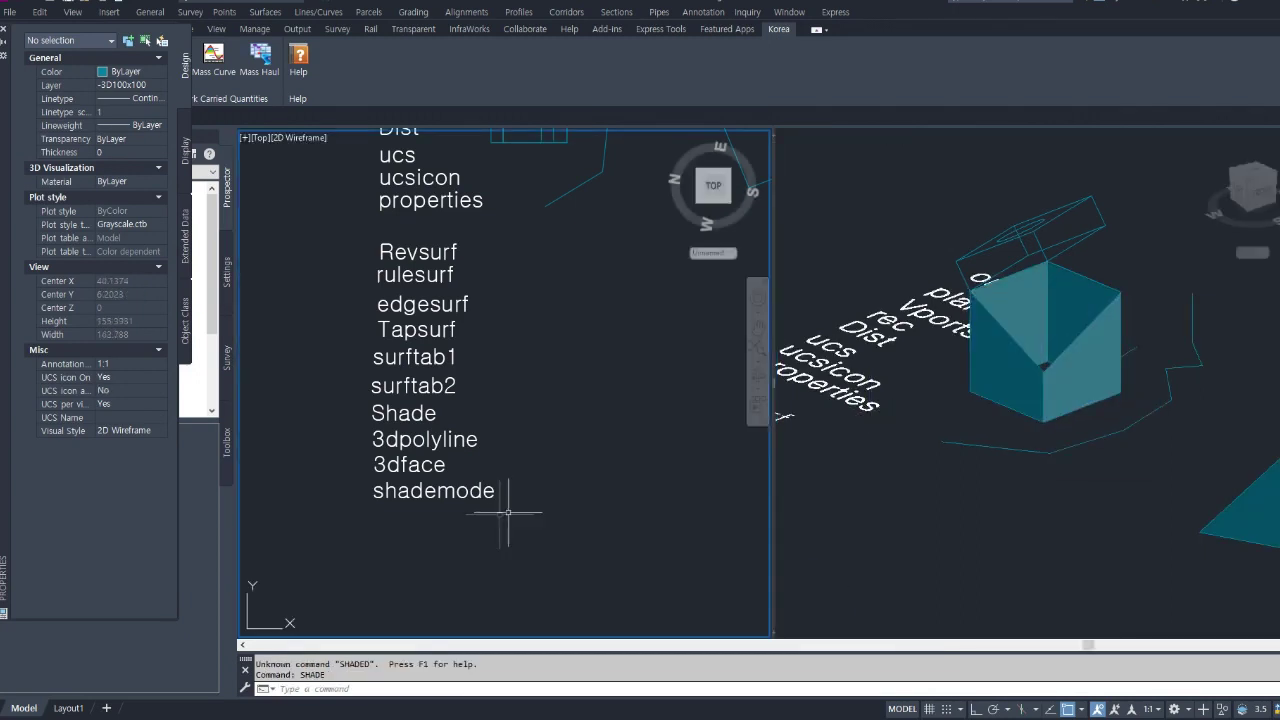
type("cp")
key("Return")
left_click(519, 466)
left_click(462, 511)
key("Return")
left_click(557, 503)
left_click(561, 529)
key("Escape")
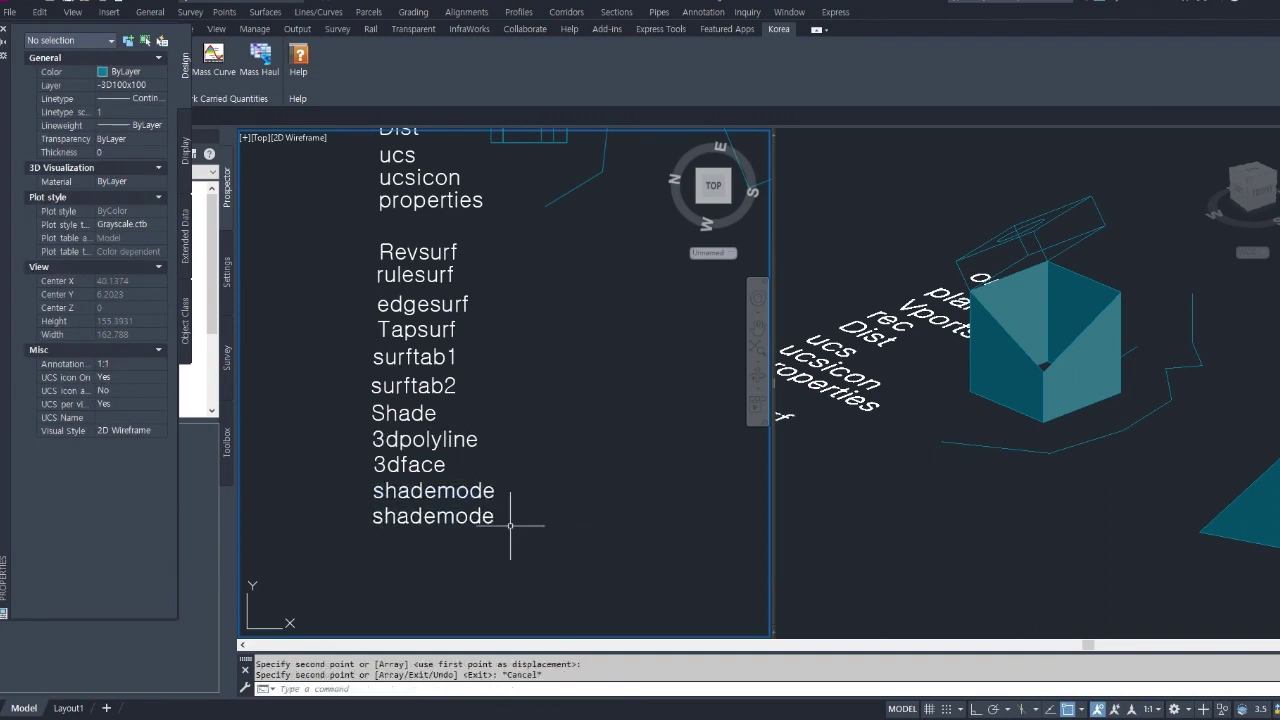
Replace the text of the duplicate shademode label with "hide"
left_click(492, 517)
double_click(492, 517)
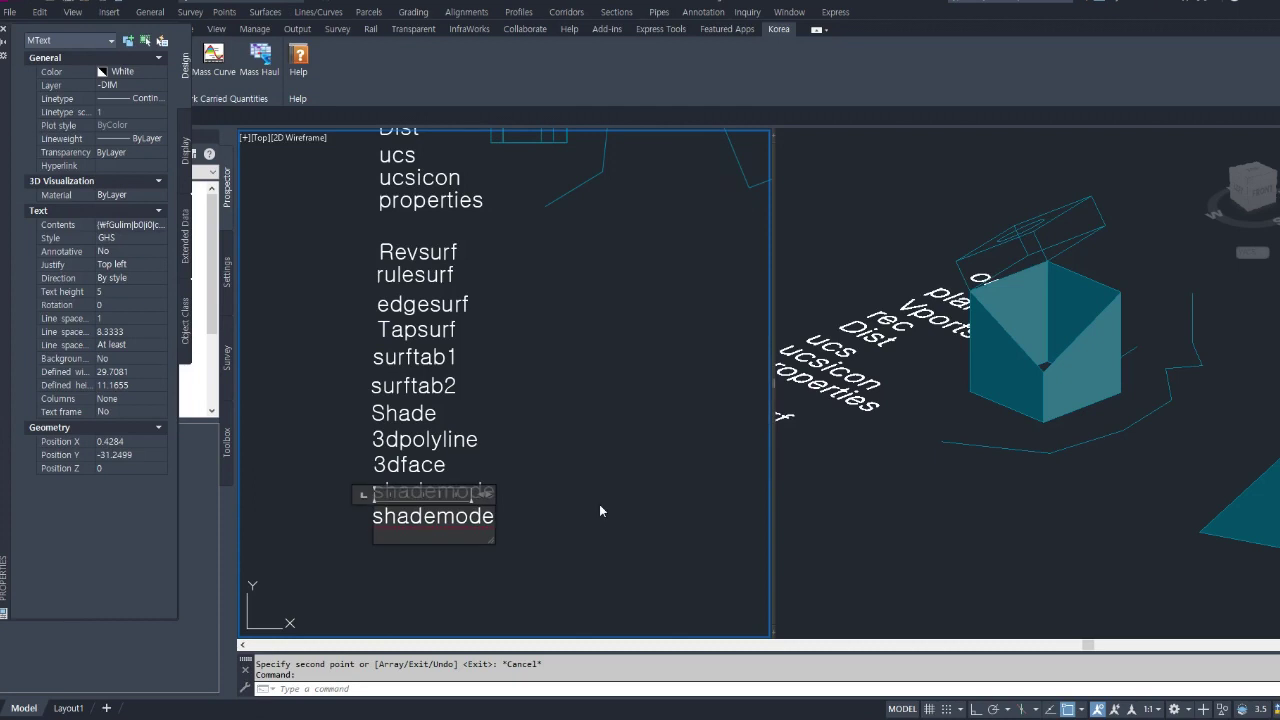
type("hide")
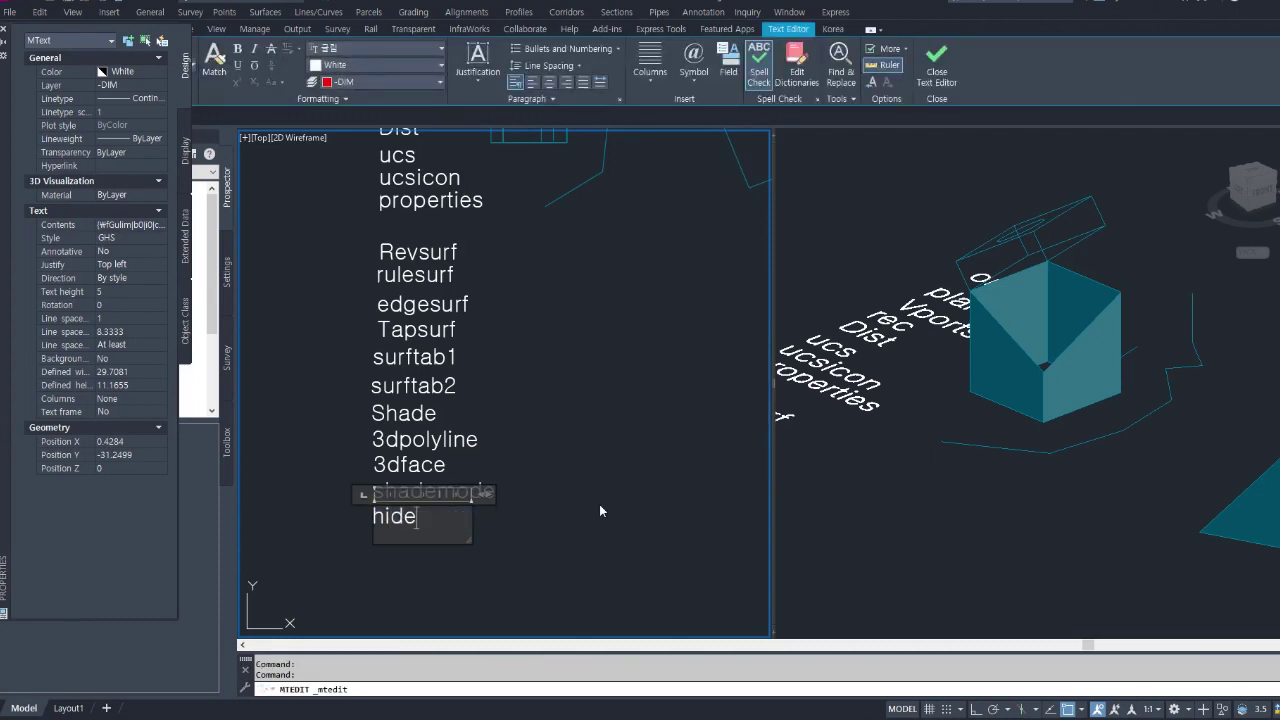
key("Escape")
Review the full command list and the practice shapes in the plan and 3D views
scroll(498, 487, "down", 2)
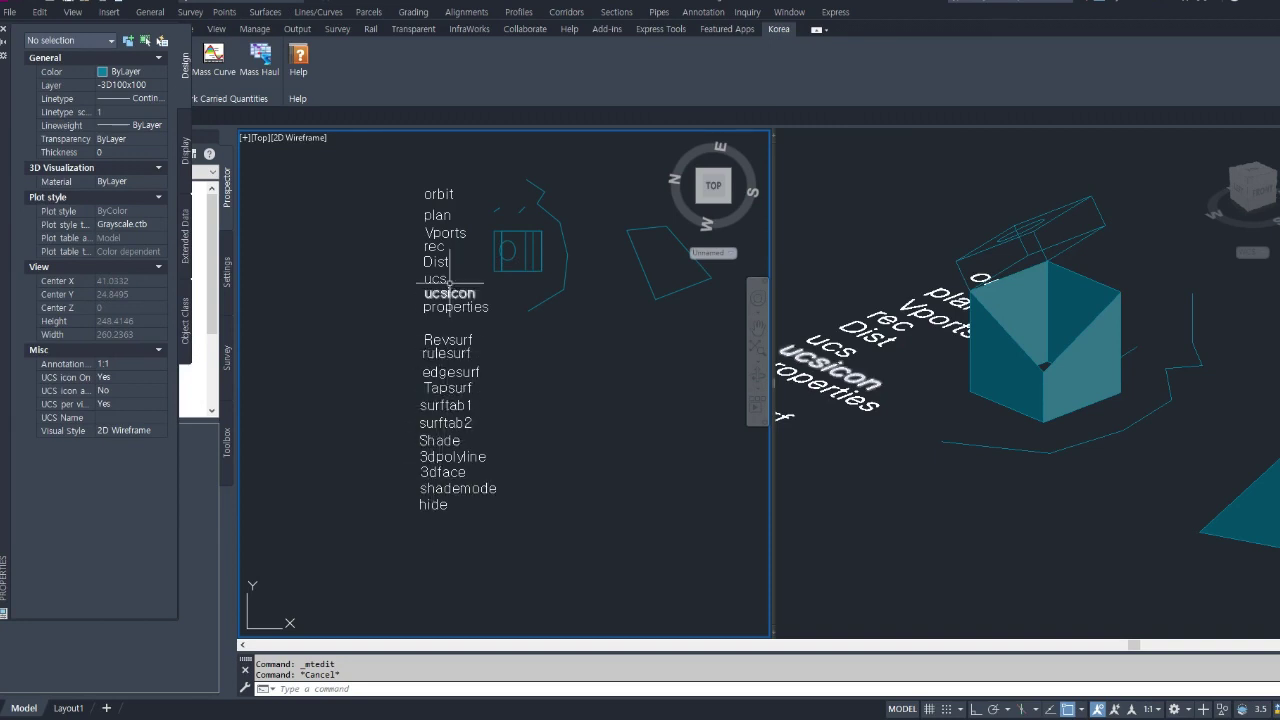
key("Escape")
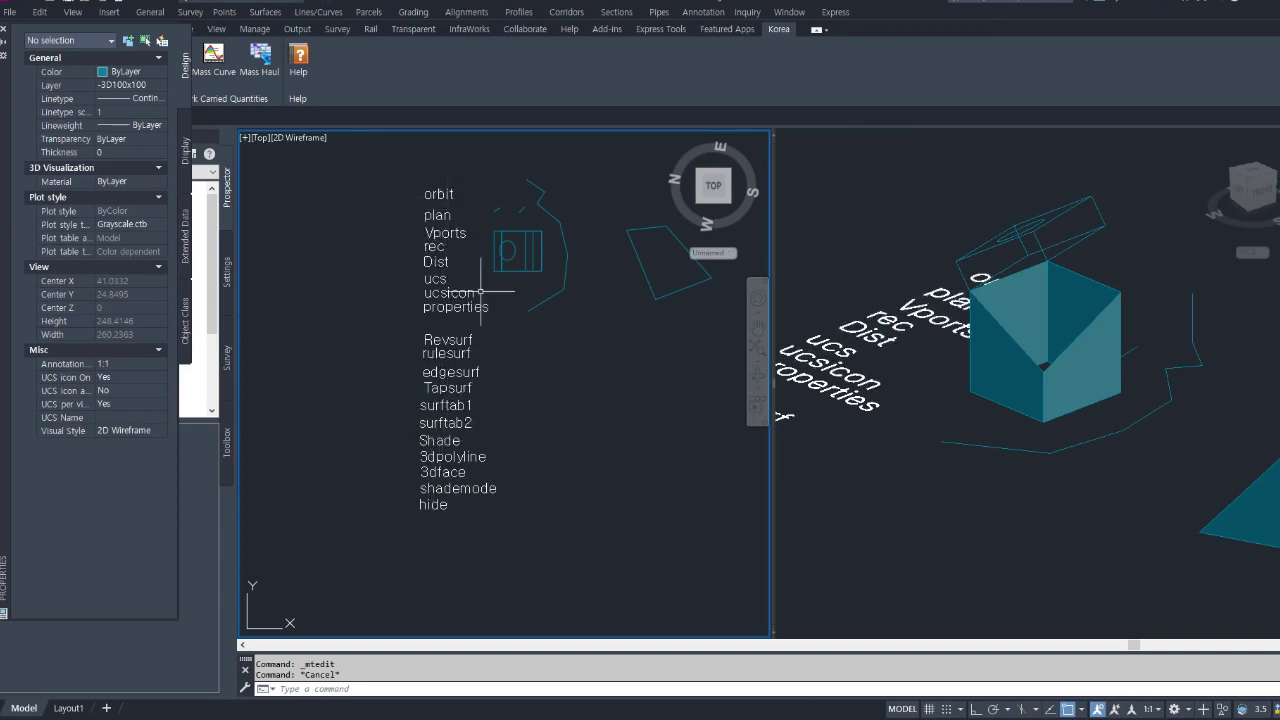
scroll(441, 362, "down", 2)
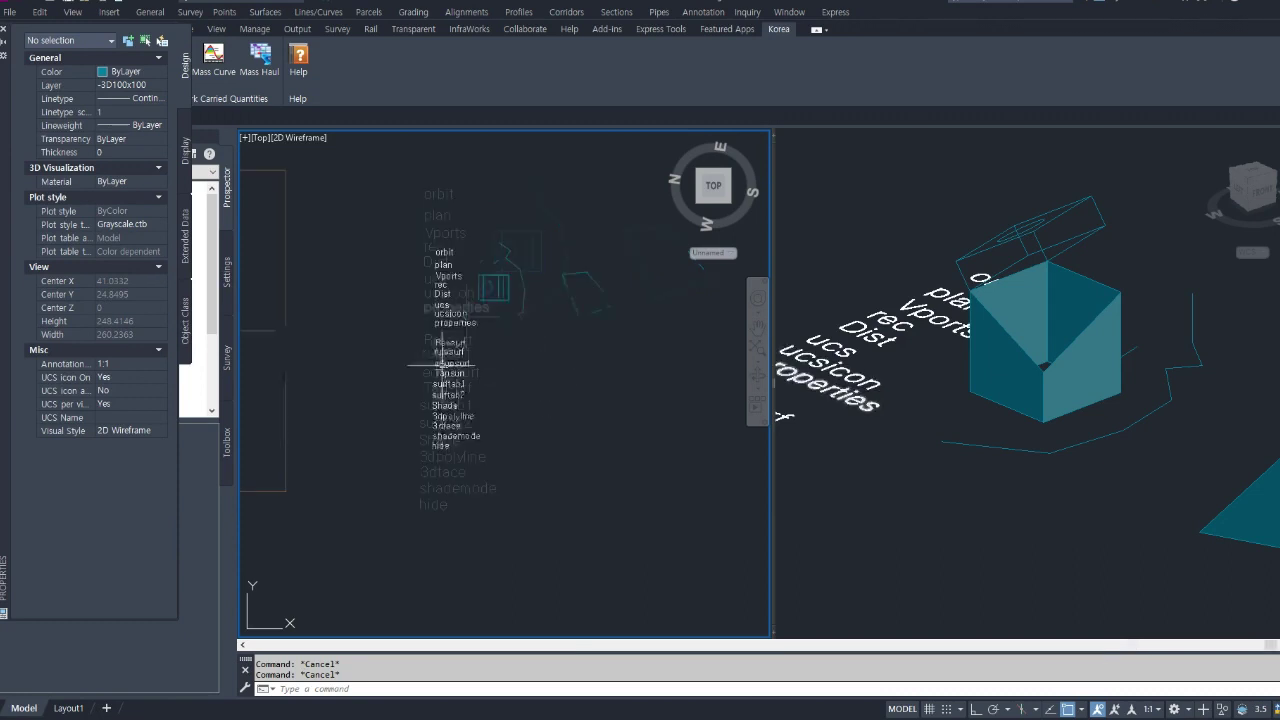
left_click(1085, 511)
scroll(1097, 357, "down", 3)
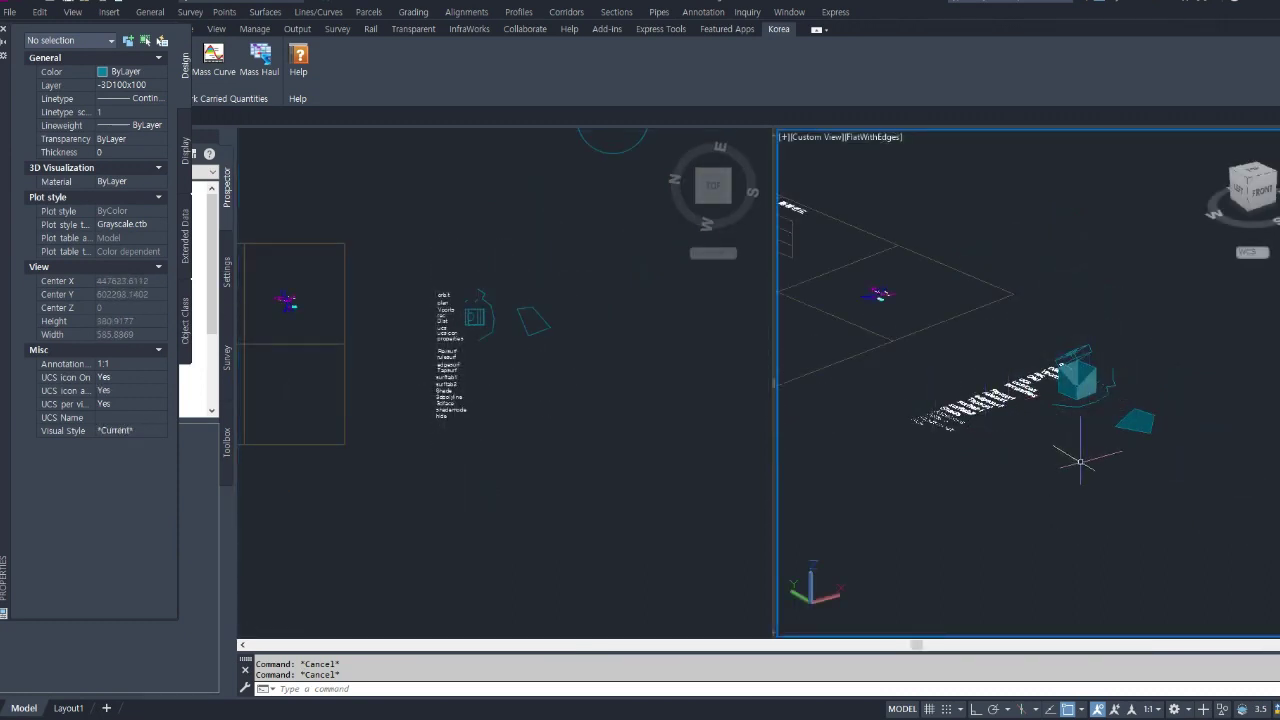
middle_click_drag(1050, 470, 1093, 478)
key("Escape")
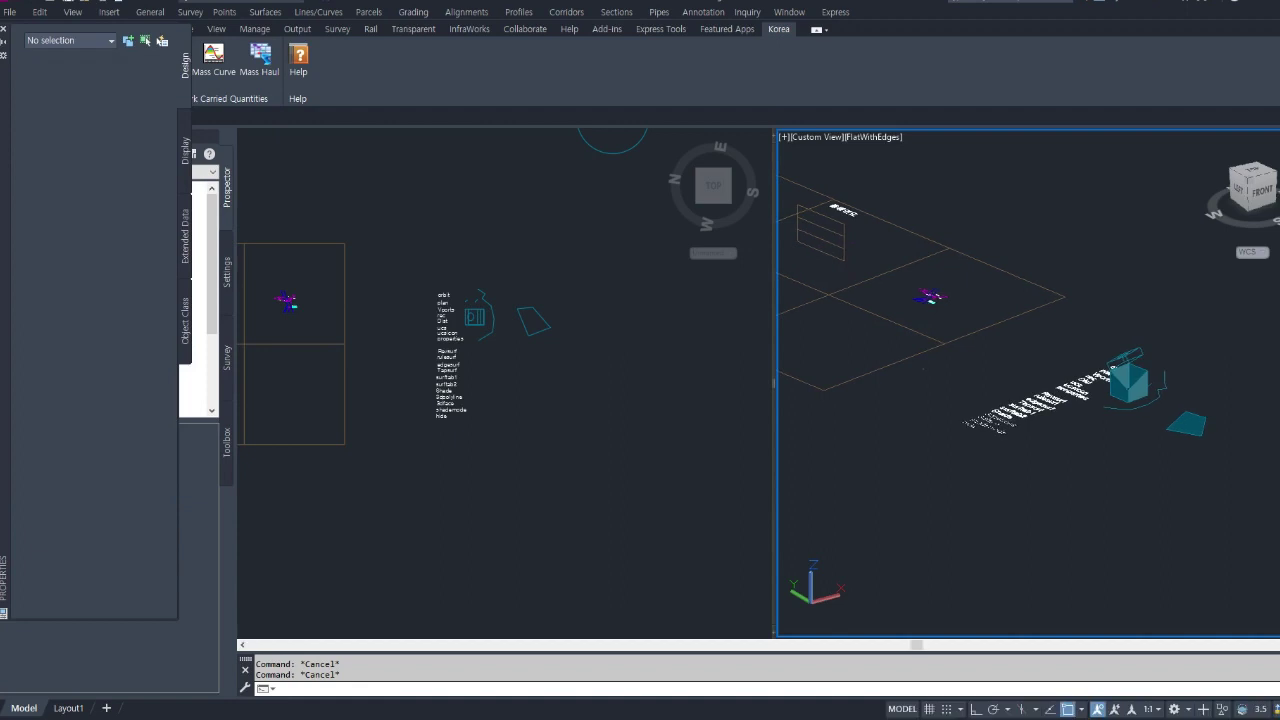
scroll(1175, 383, "up", 3)
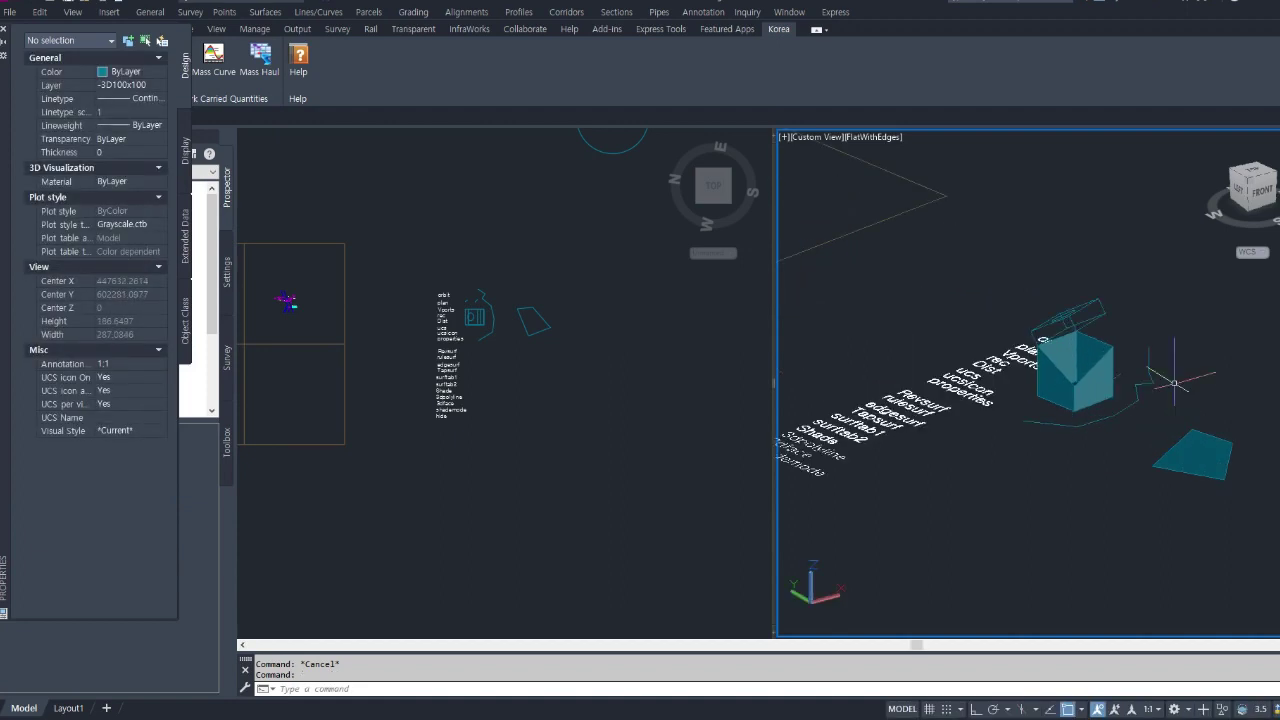
scroll(1174, 383, "down", 4)
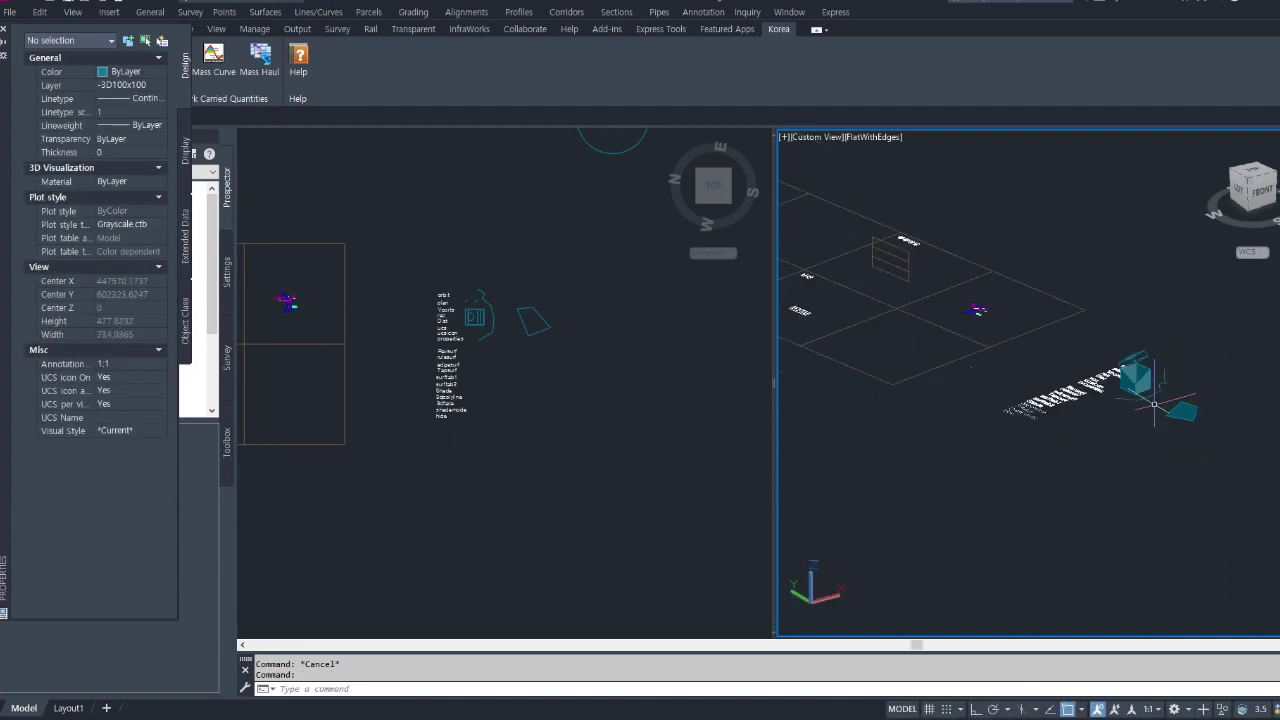
Examine the shaded wooden bridge model up close, including its deck, railings, posts and base plates
scroll(1154, 406, "down", 4)
scroll(992, 284, "up", 2)
scroll(1023, 278, "up", 8)
scroll(1020, 312, "up", 8)
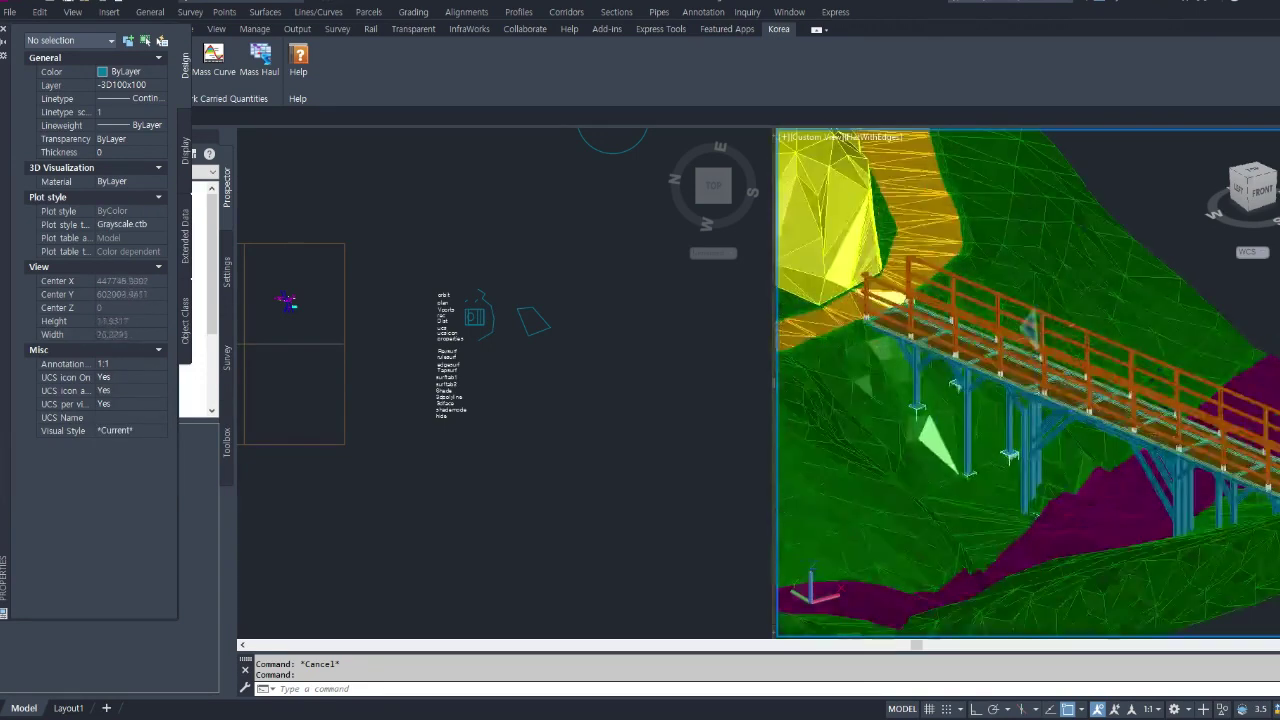
middle_click_drag(1022, 453, 1022, 455, "shift")
scroll(905, 310, "up", 3)
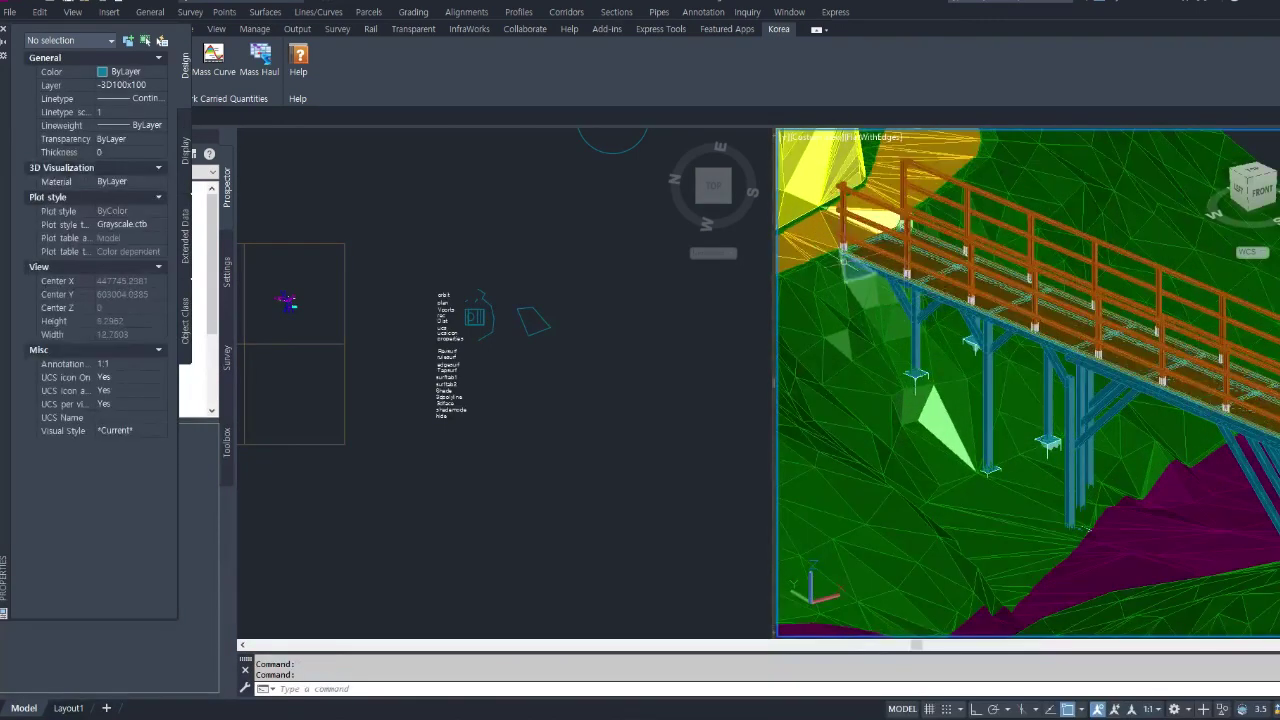
scroll(866, 258, "up", 5)
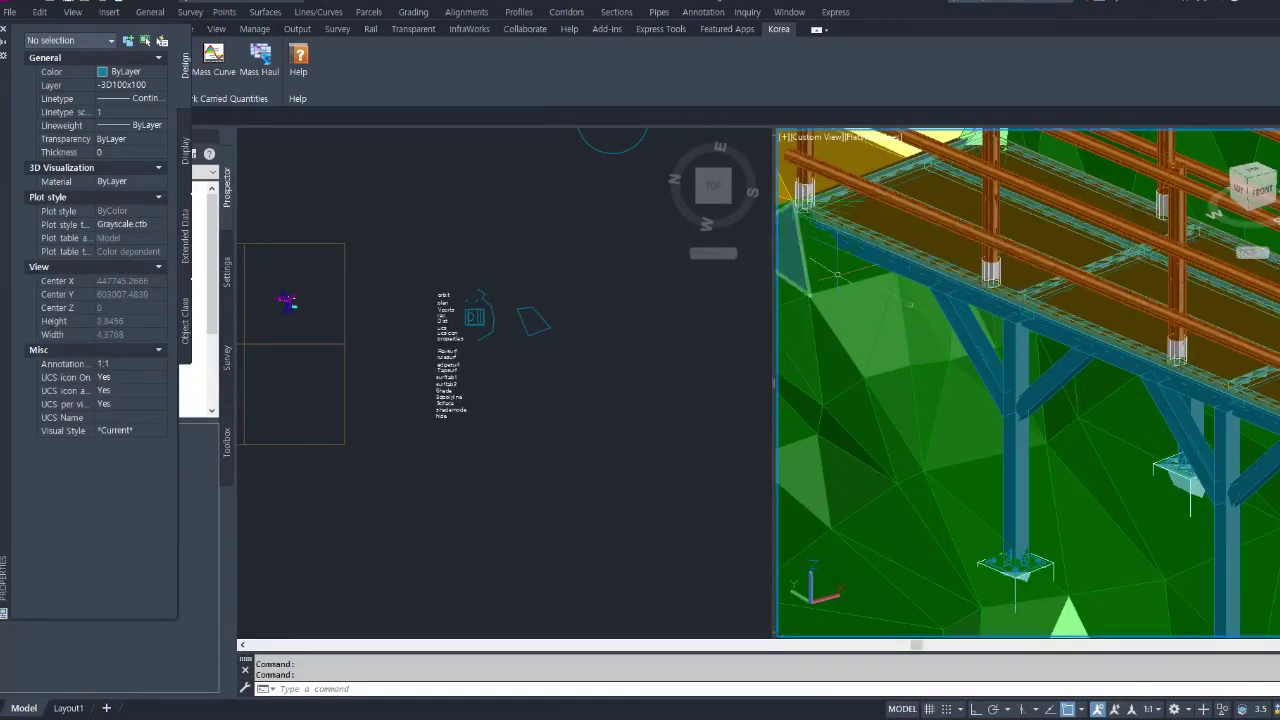
scroll(990, 340, "down", 2)
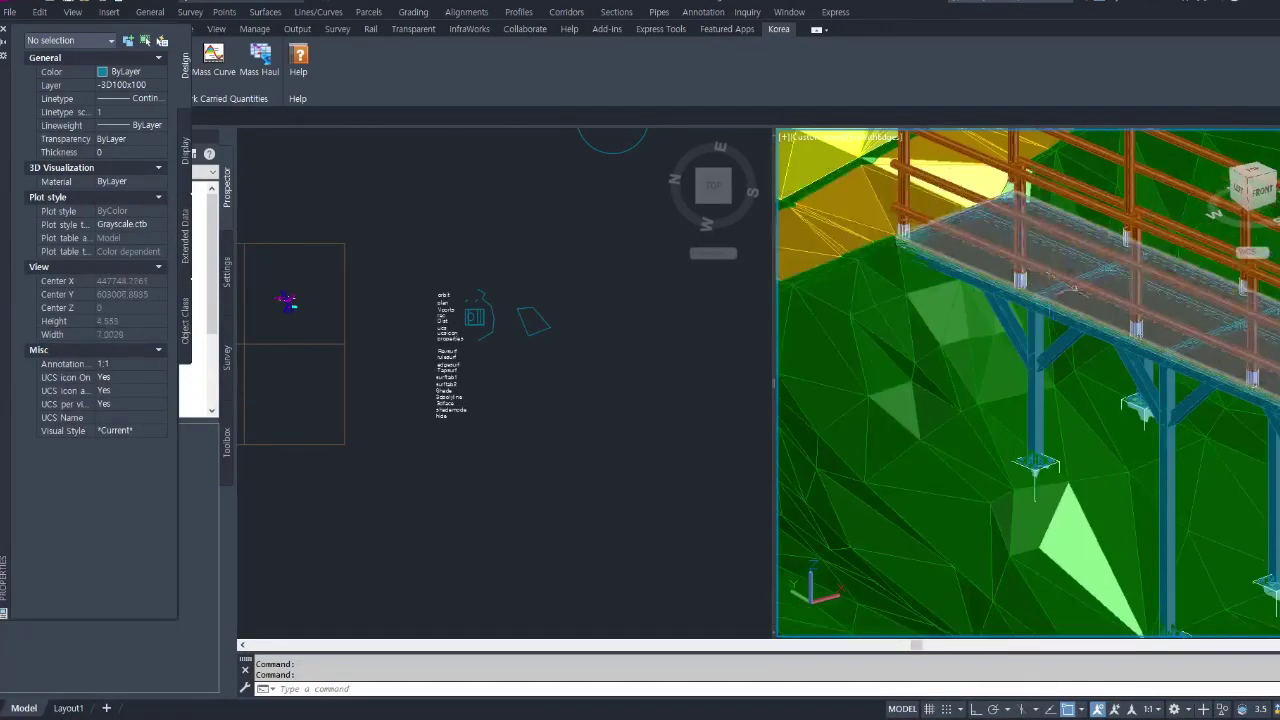
scroll(1083, 293, "up", 6)
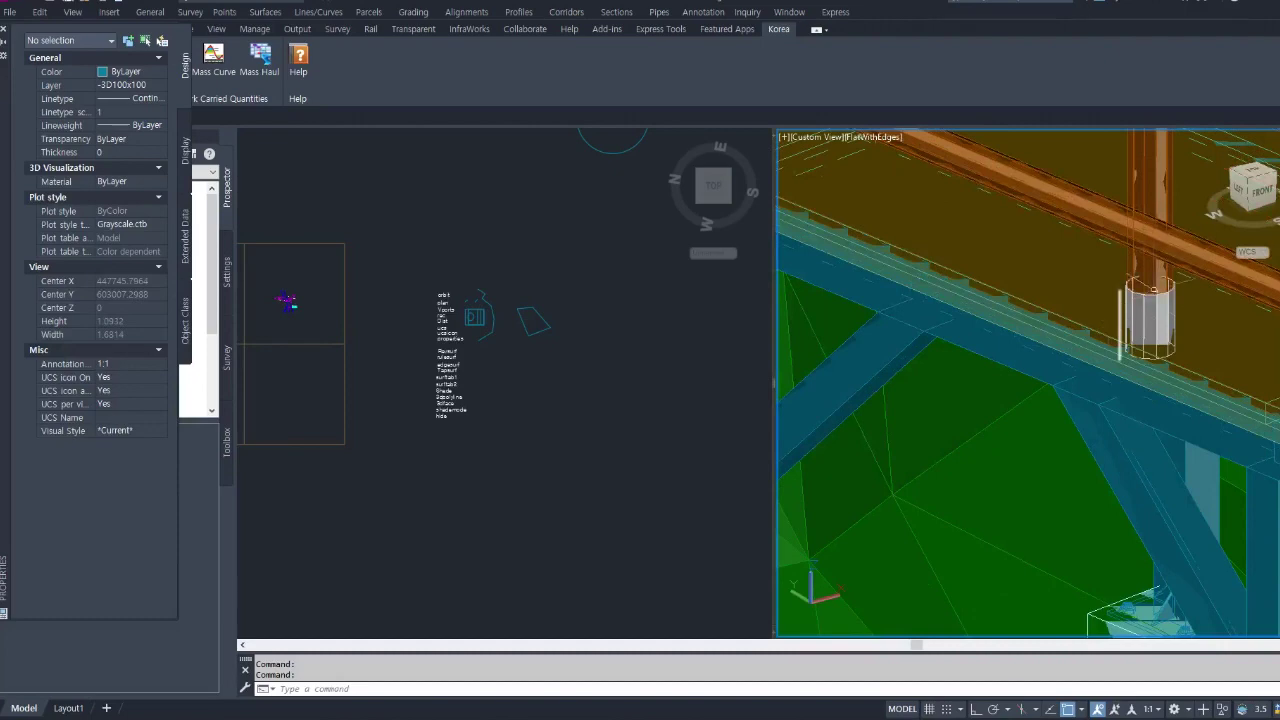
scroll(1083, 293, "down", 5)
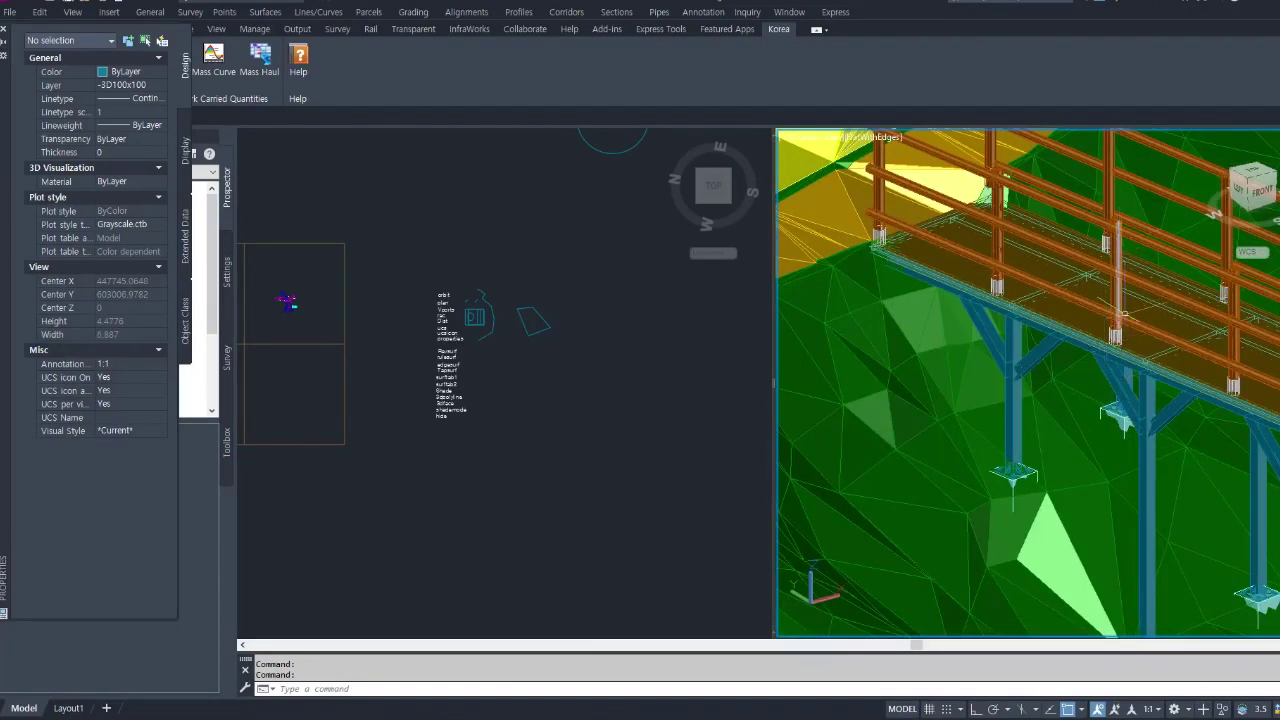
scroll(1010, 485, "up", 9)
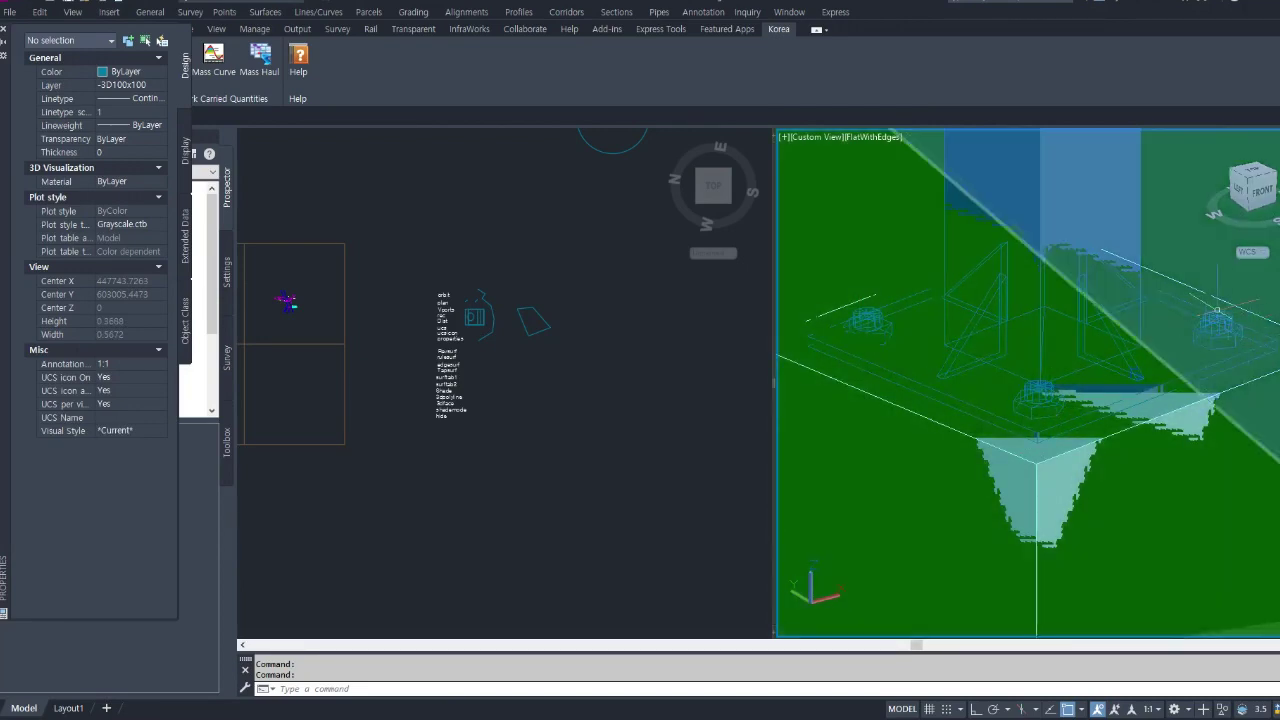
scroll(940, 318, "down", 12)
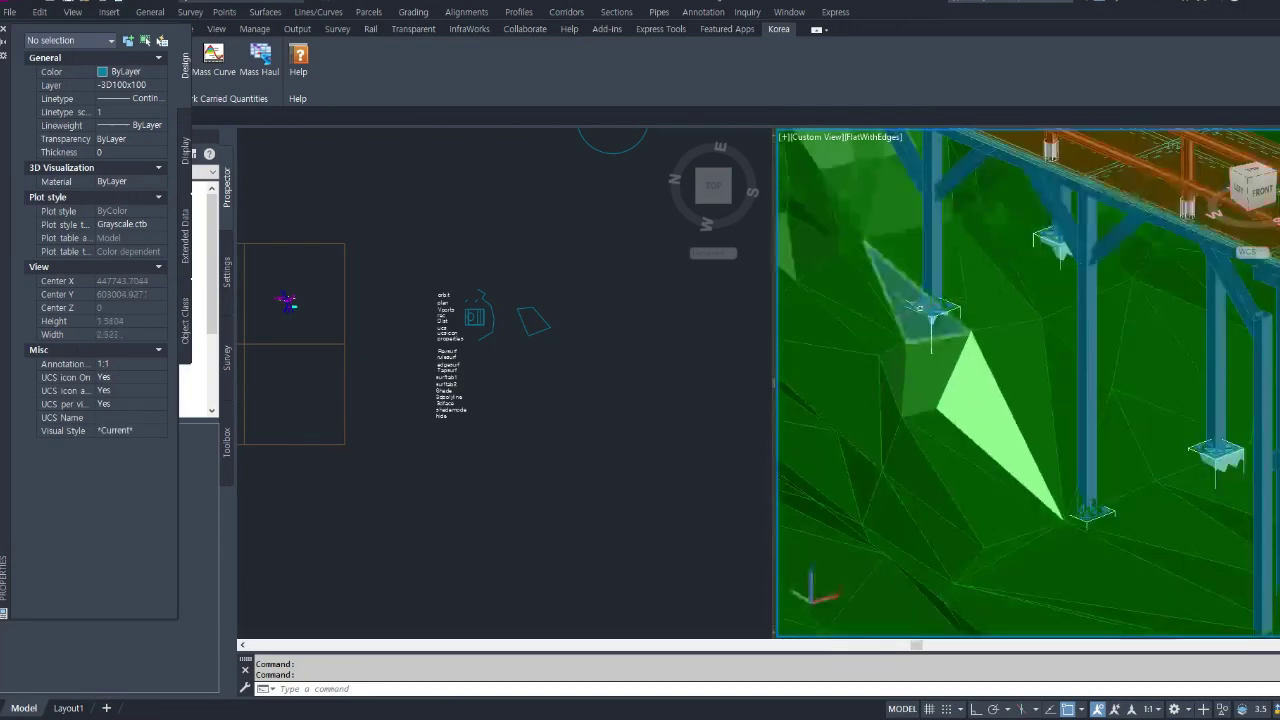
middle_click_drag(1125, 575, 1003, 409)
scroll(1003, 409, "down", 3)
middle_click_drag(1001, 307, 1019, 428)
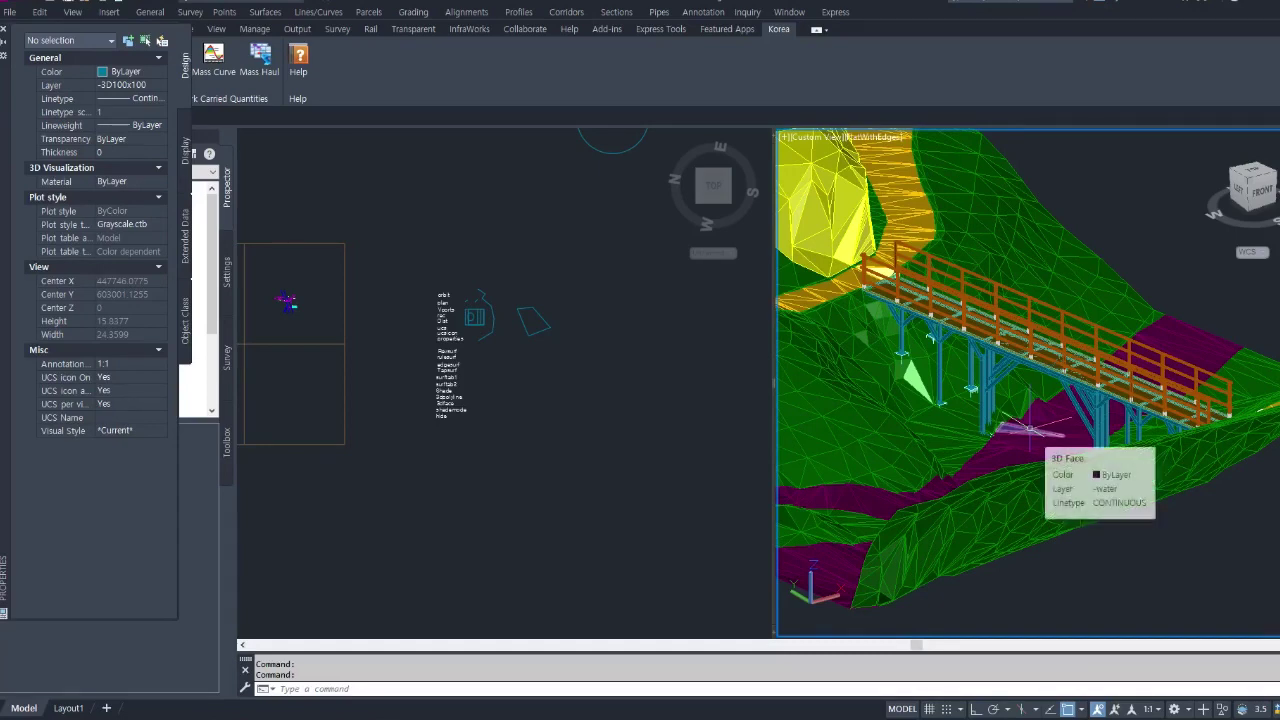
Examine the 3D-face terrain around the bridge, including the yellow rock slope and the overall ground shape
scroll(943, 378, "down", 4)
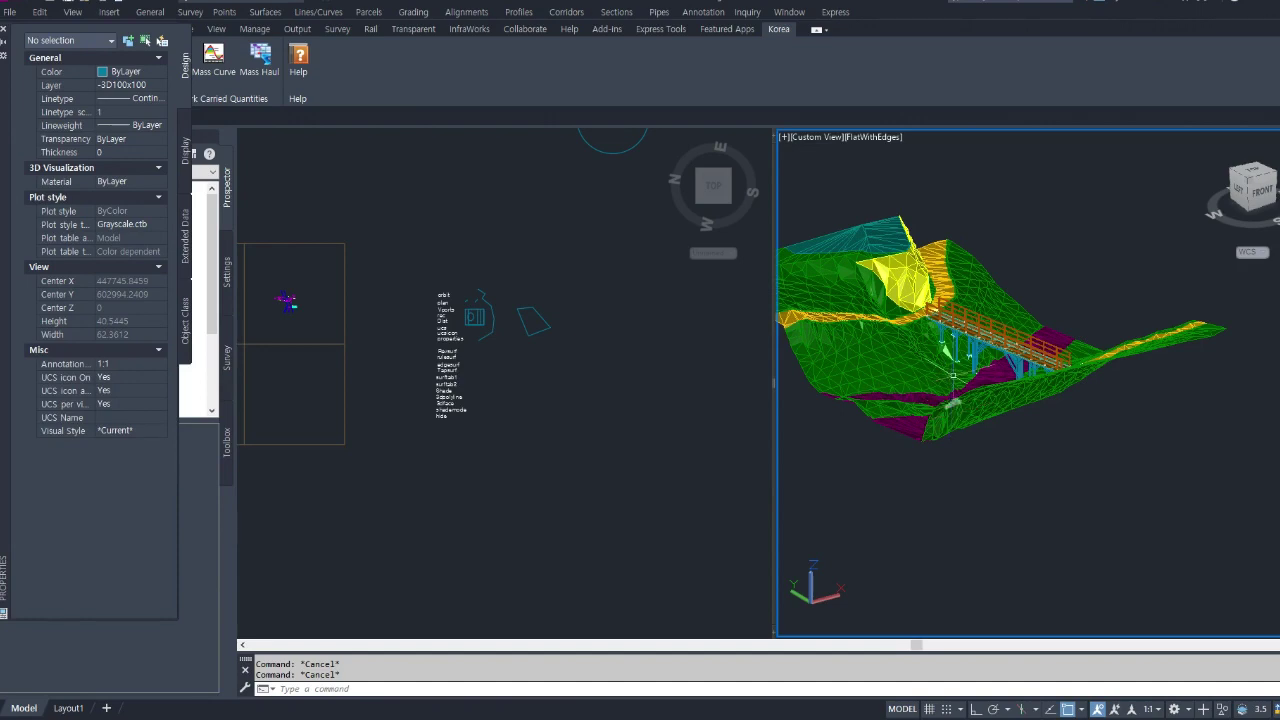
scroll(952, 330, "up", 2)
scroll(952, 318, "up", 3)
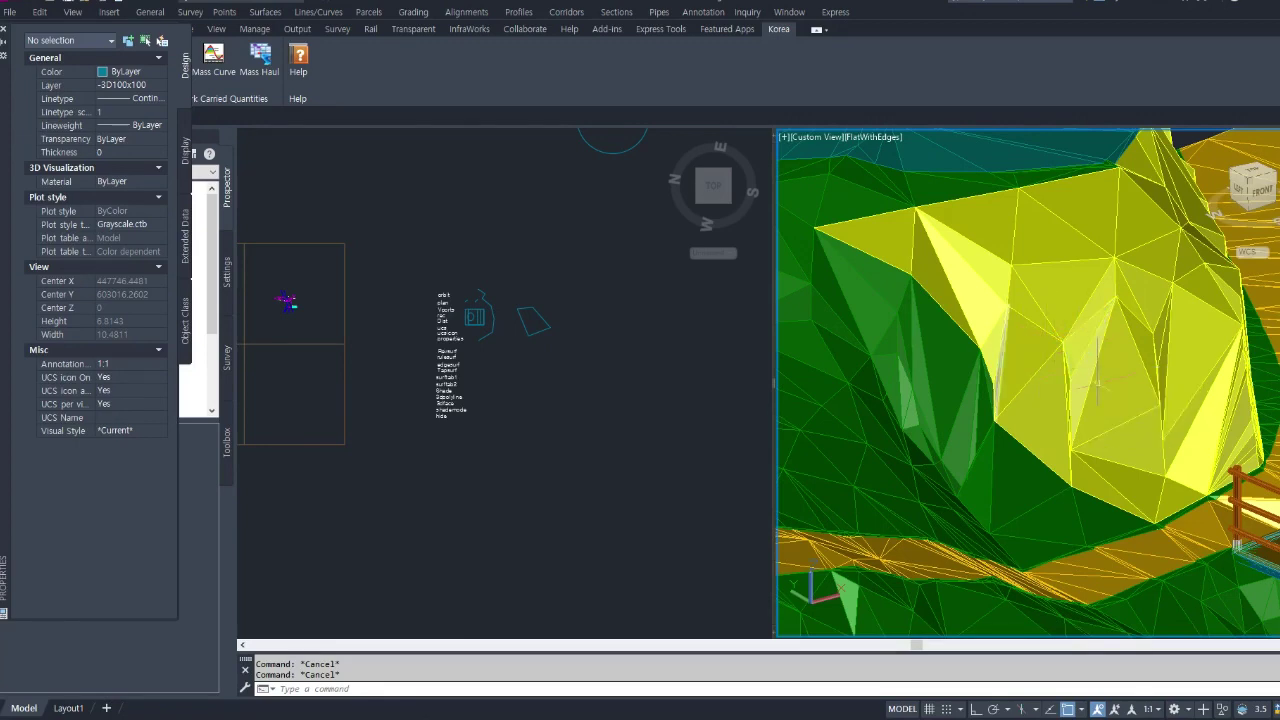
scroll(1009, 371, "down", 7)
scroll(1030, 395, "up", 2)
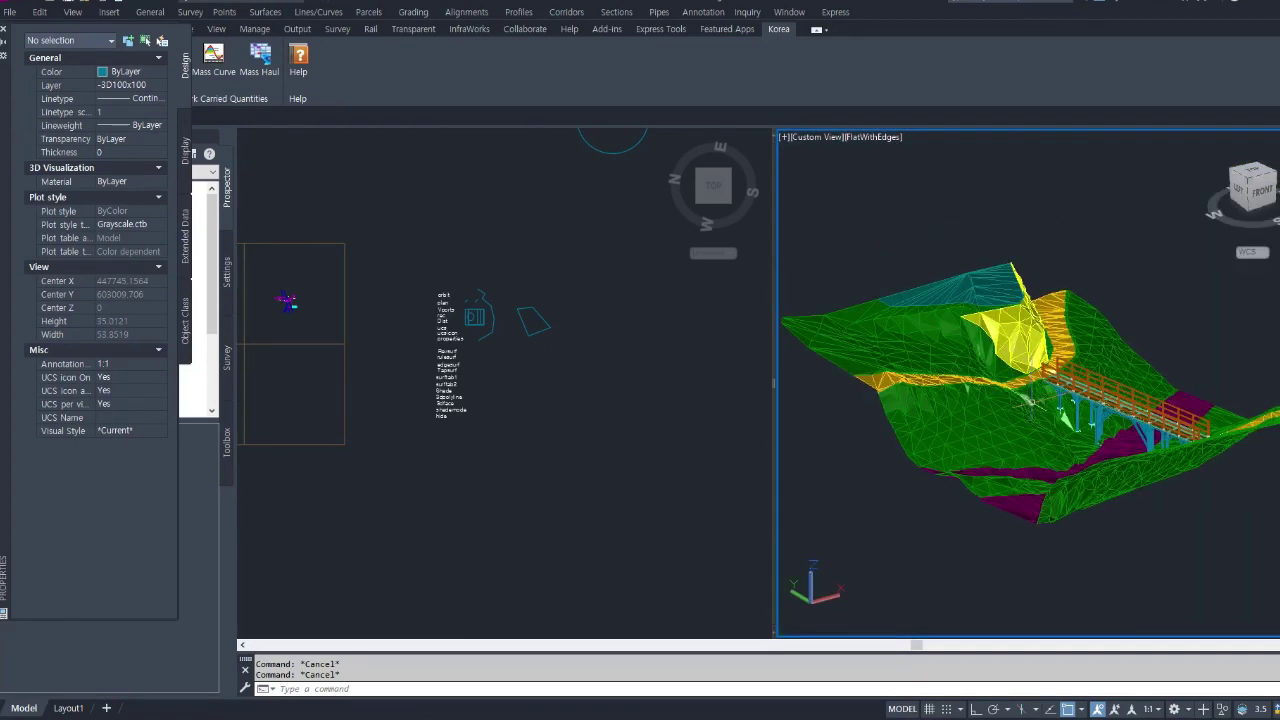
Orbit the 3D view to see the terrain and wooden bridge from the side, with the bridge spanning the valley
type("t")
key("Return")
left_click_drag(1026, 400, 1136, 400)
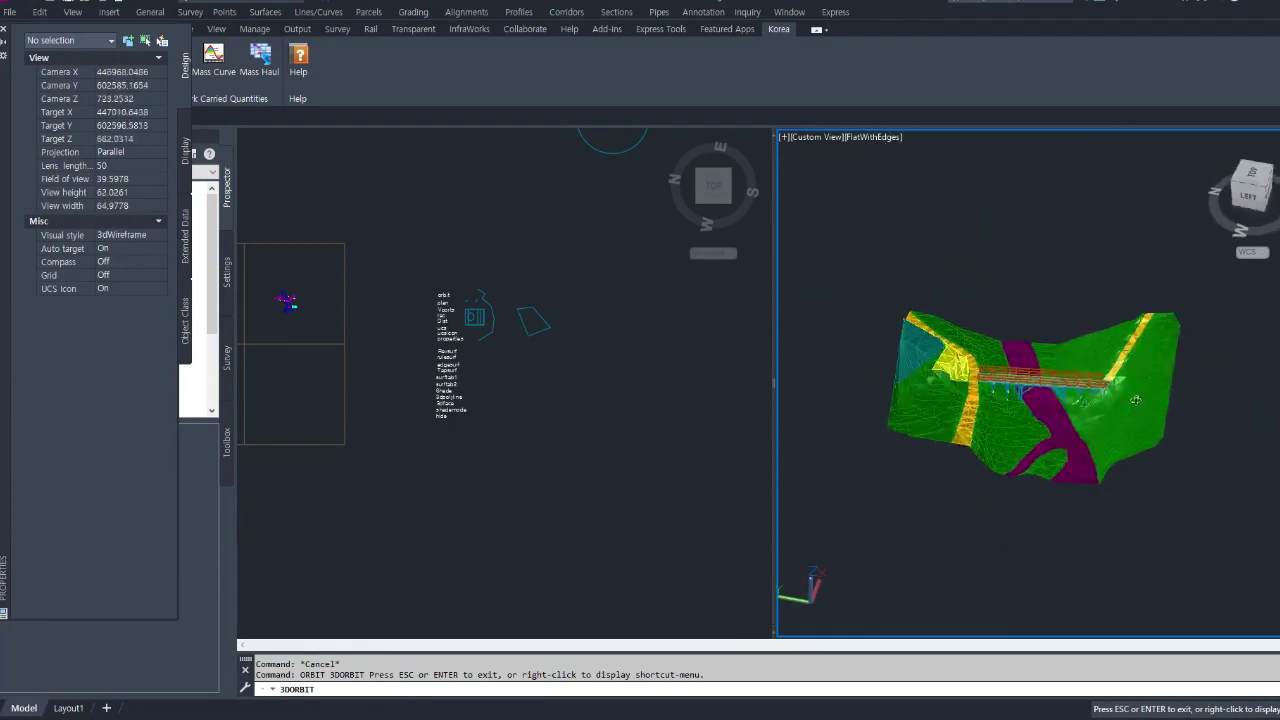
right_click(1075, 404)
left_click(1098, 412)
Review the 3D command list up close in the plan view alongside the enlarged bridge and terrain model
left_click(649, 409)
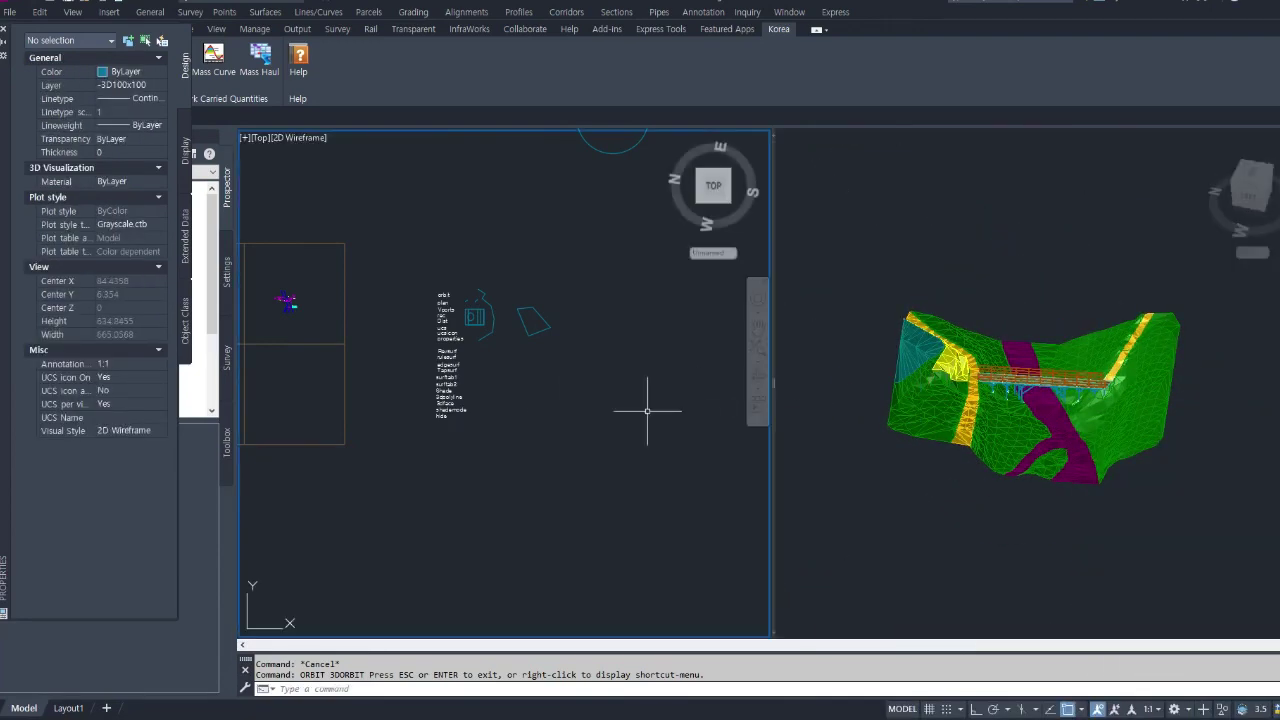
scroll(380, 314, "up", 4)
middle_click_drag(453, 263, 403, 189)
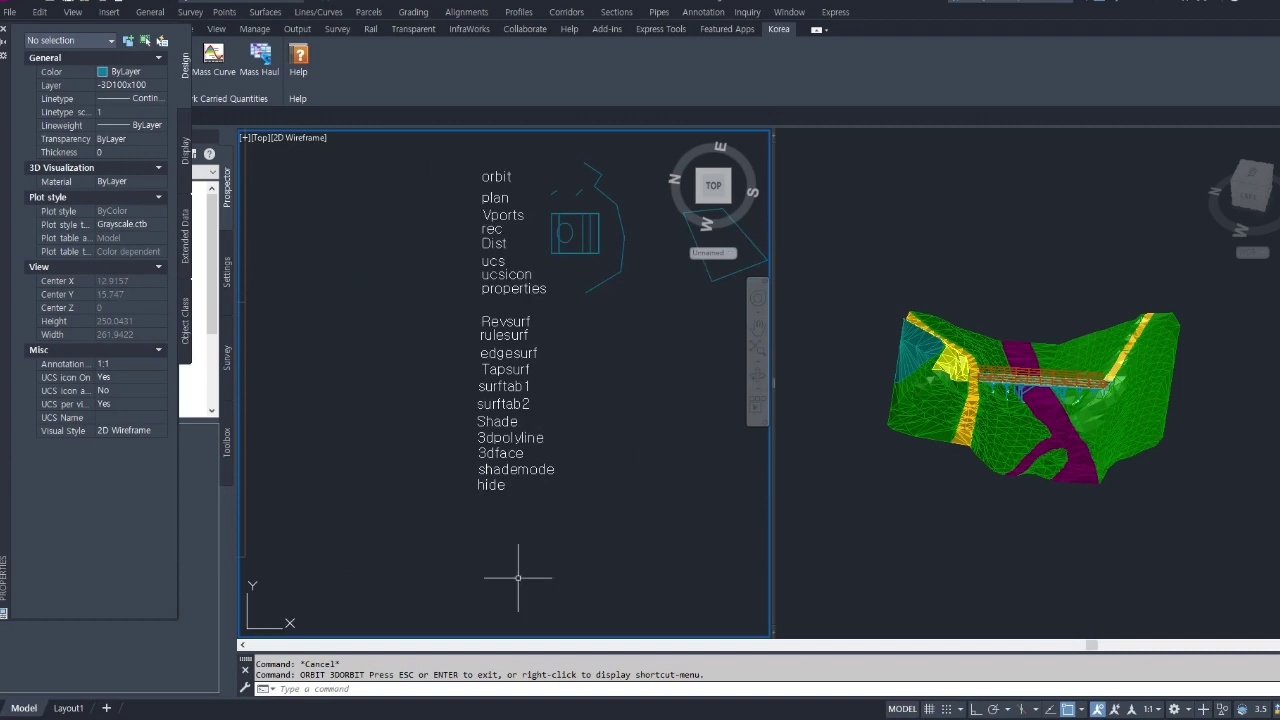
left_click(1206, 500)
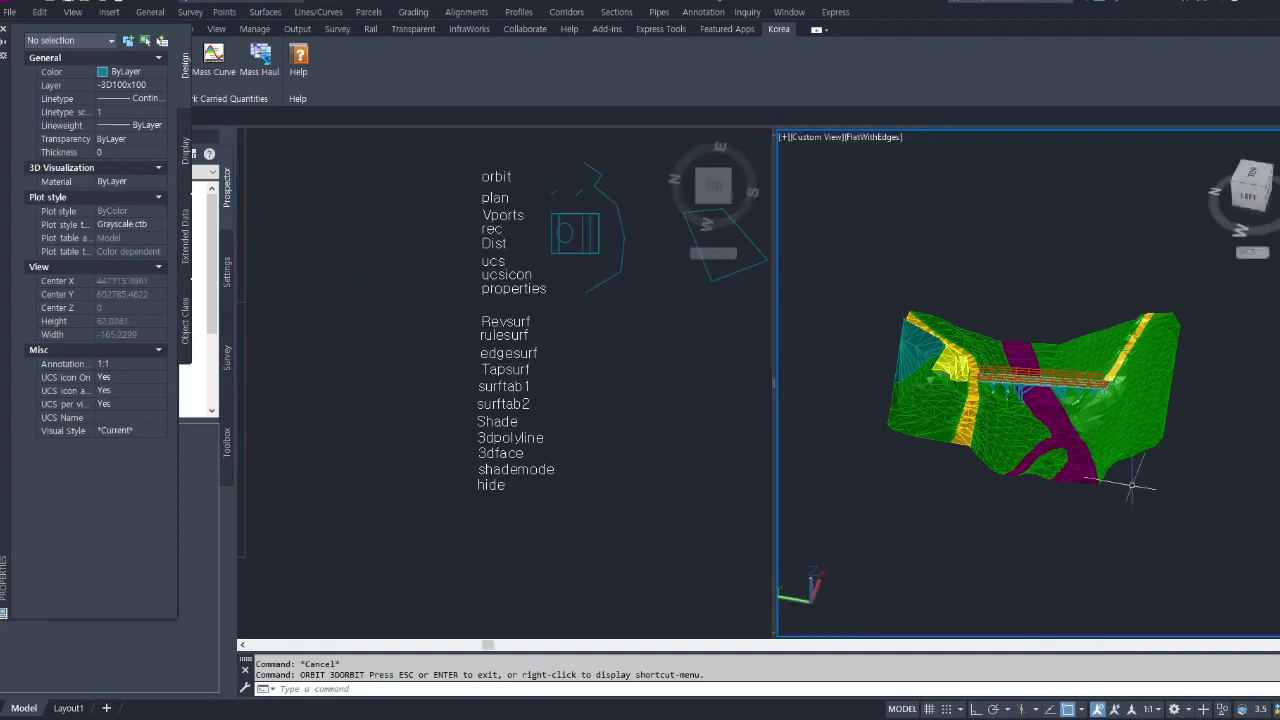
scroll(1111, 380, "up", 2)
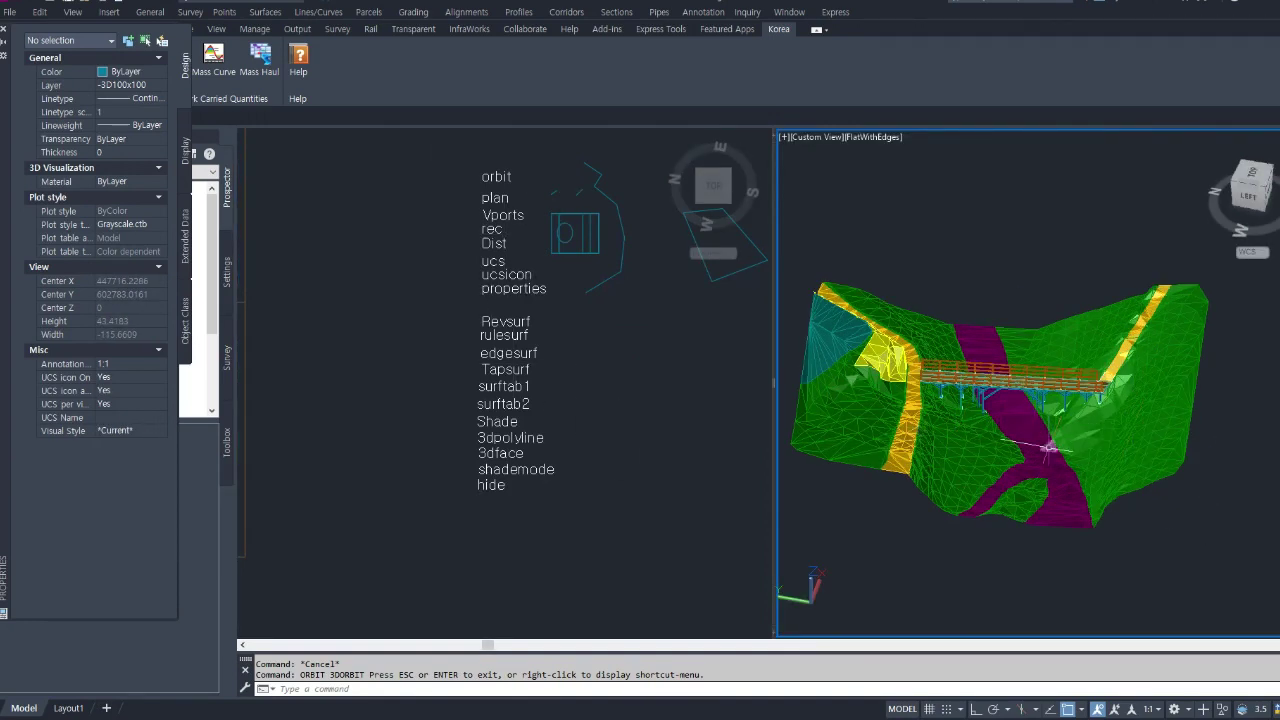
middle_click_drag(1007, 445, 1064, 457)
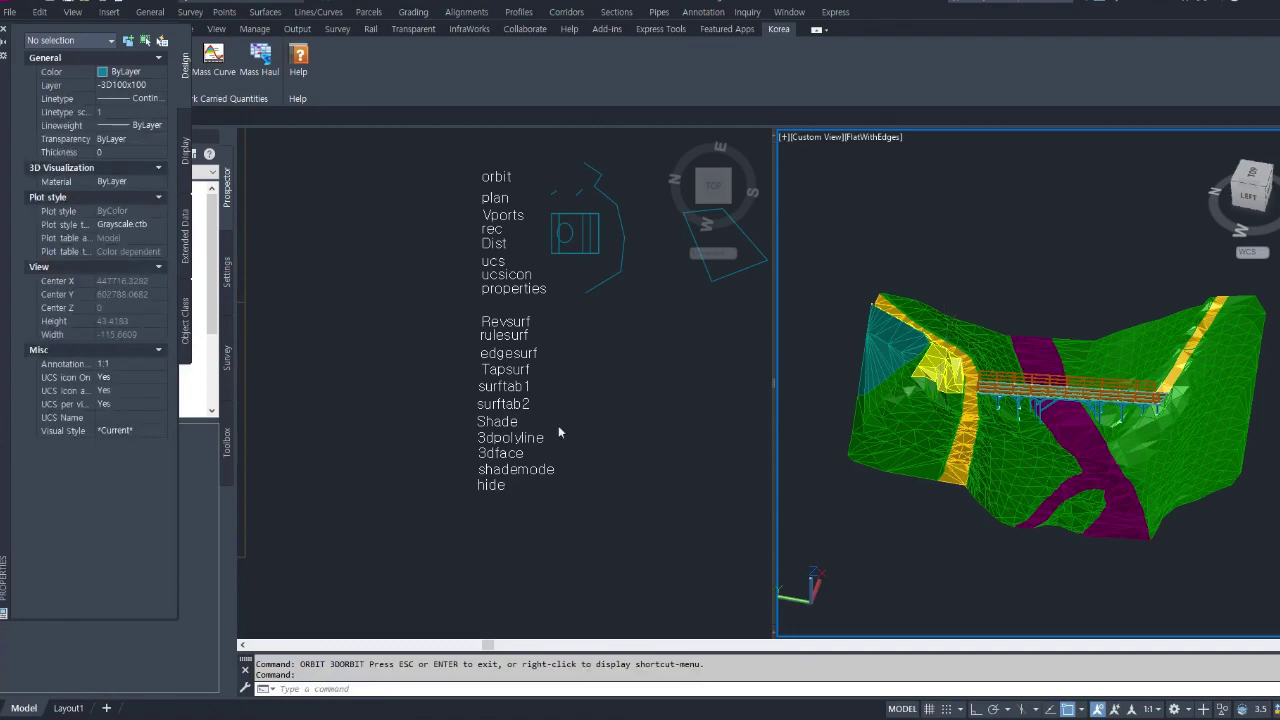